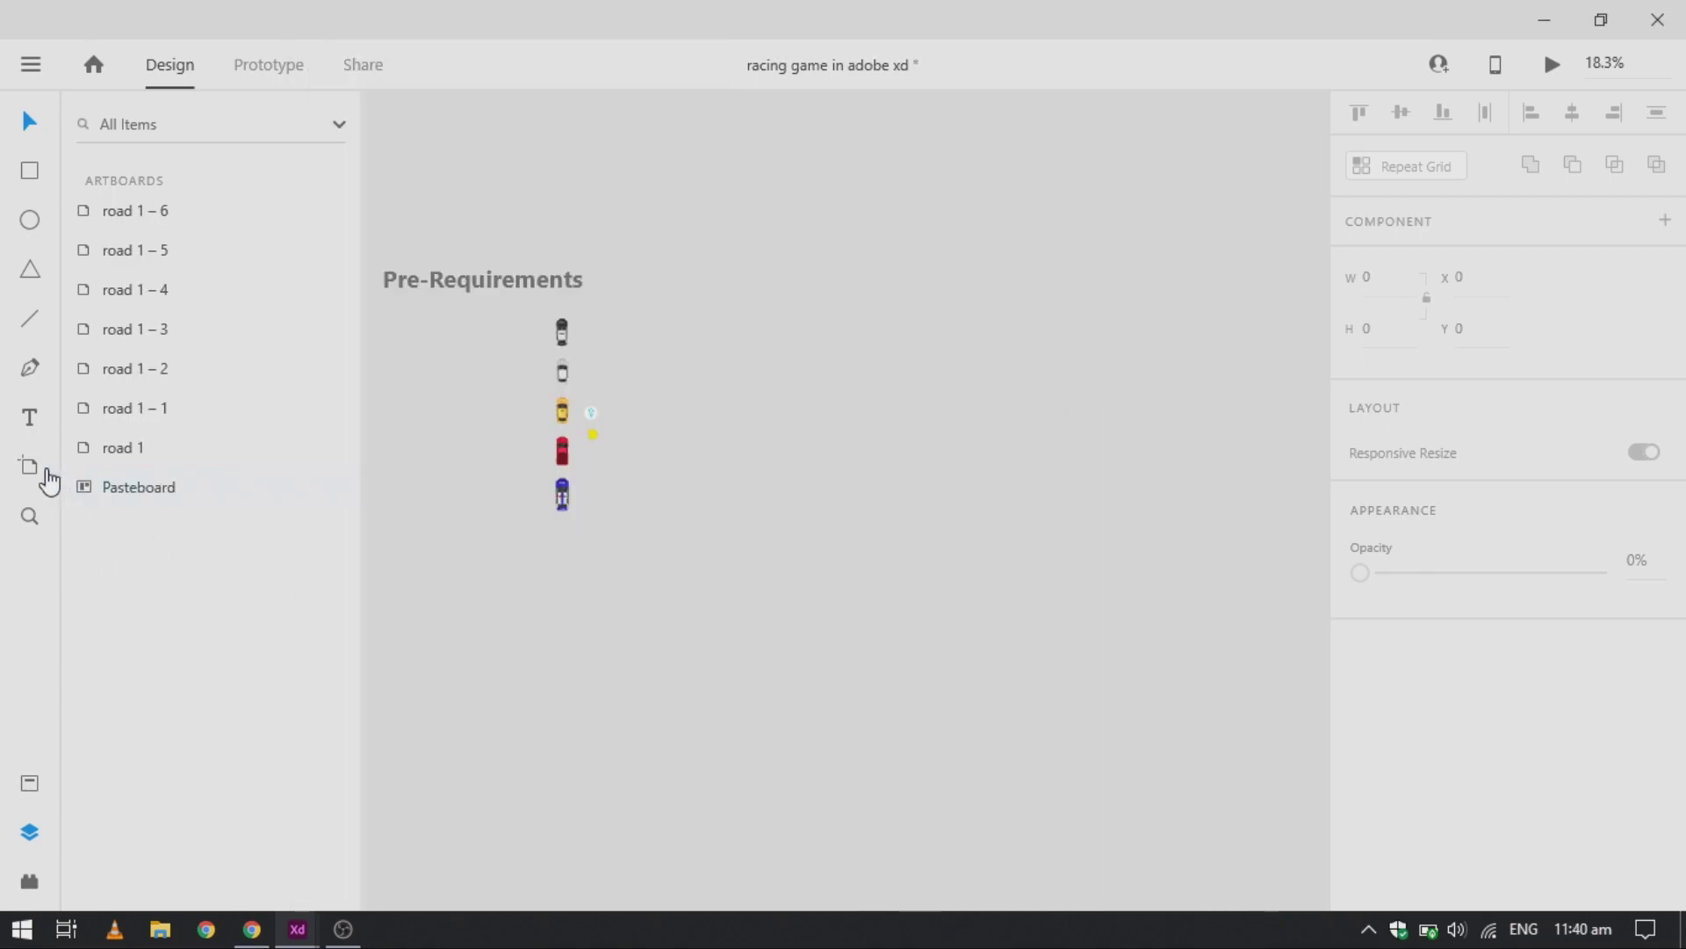
# Step: Add an iPhone X, XS, 11 Pro (375 x 812) artboard beside the car sprites
pyautogui.click(38, 479)
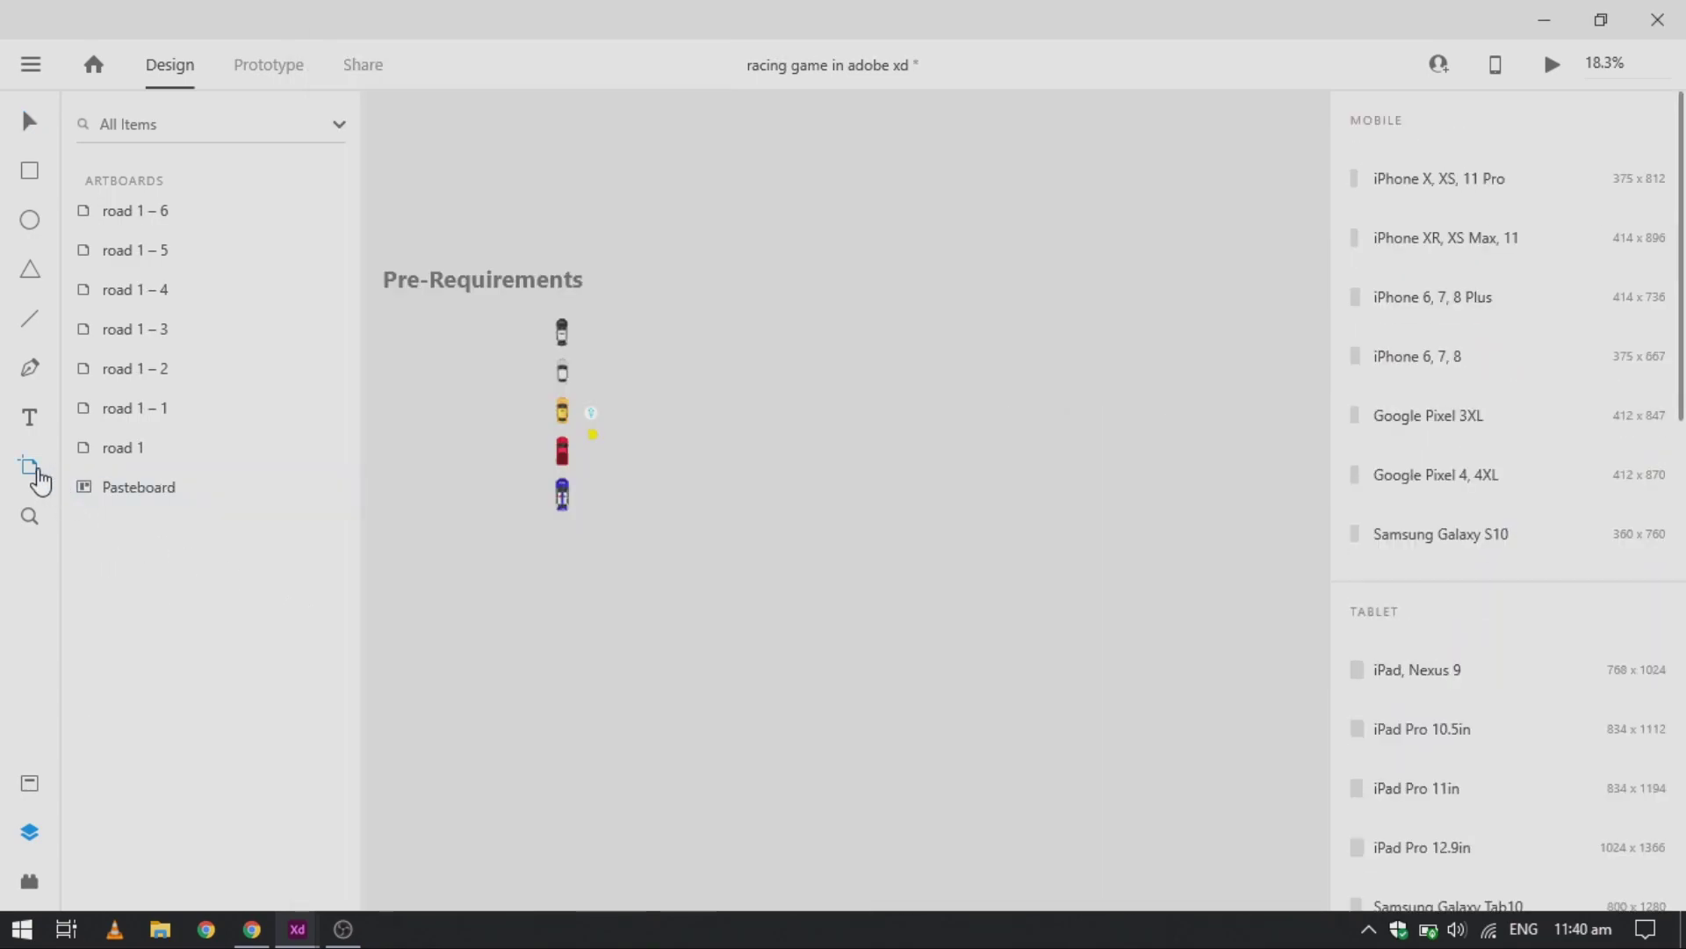
pyautogui.click(1434, 187)
pyautogui.press('v')
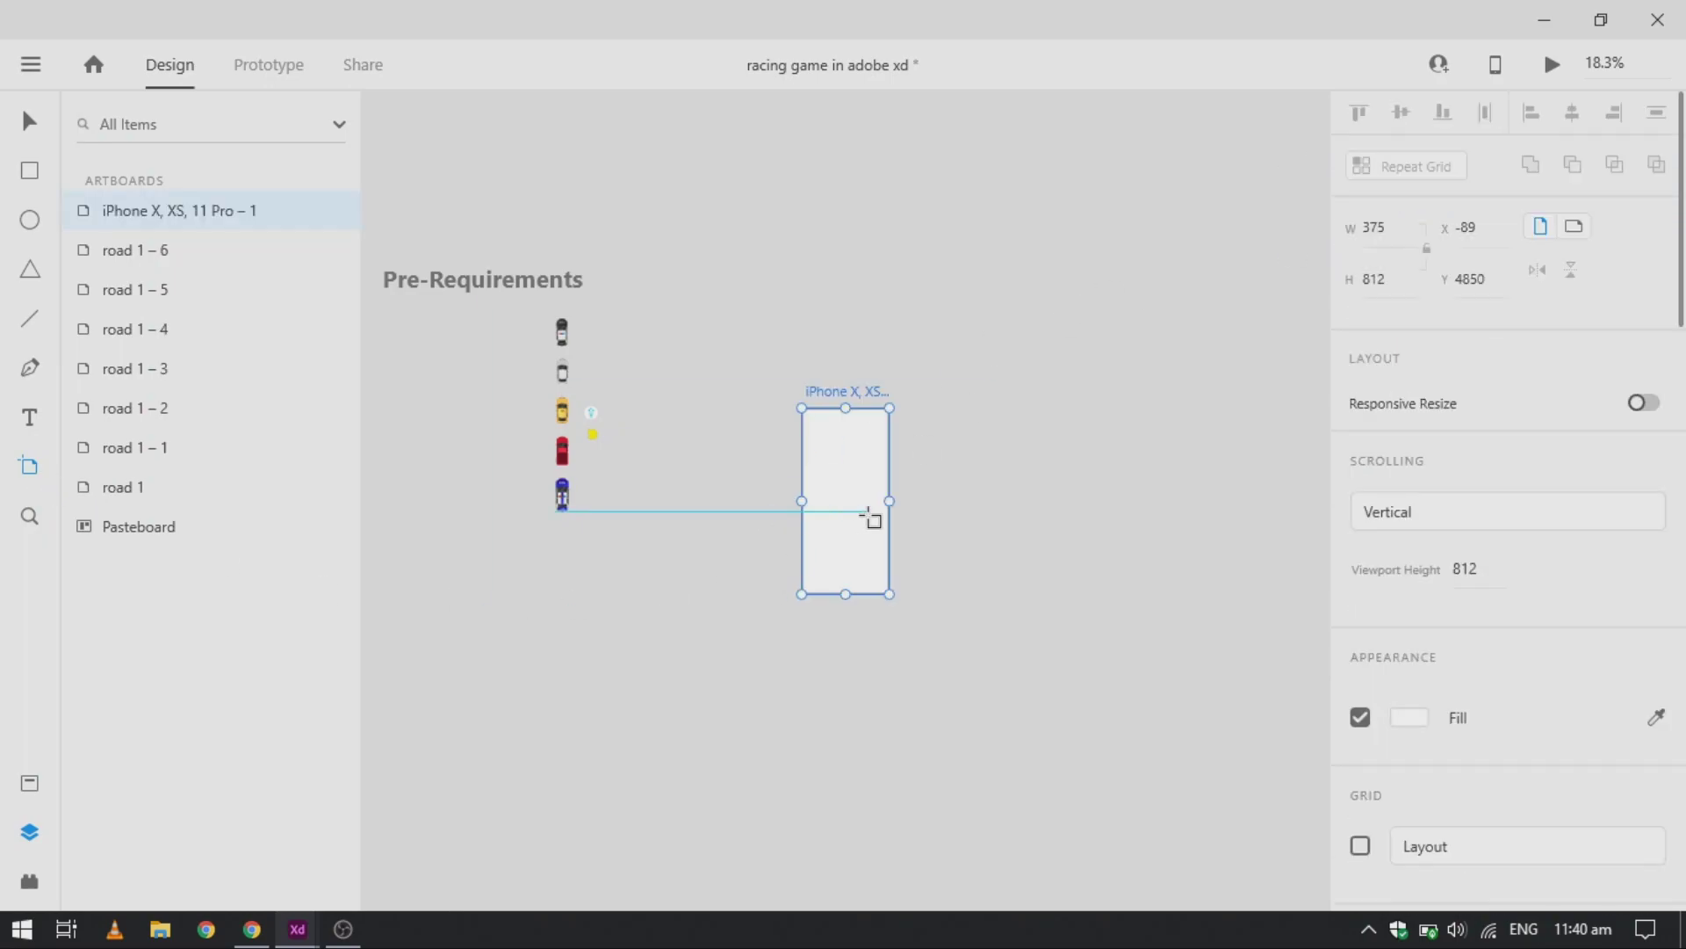
pyautogui.moveTo(870, 515); pyautogui.dragTo(756, 430)
# Step: Rename the new artboard to 'road'
pyautogui.doubleClick(722, 311)
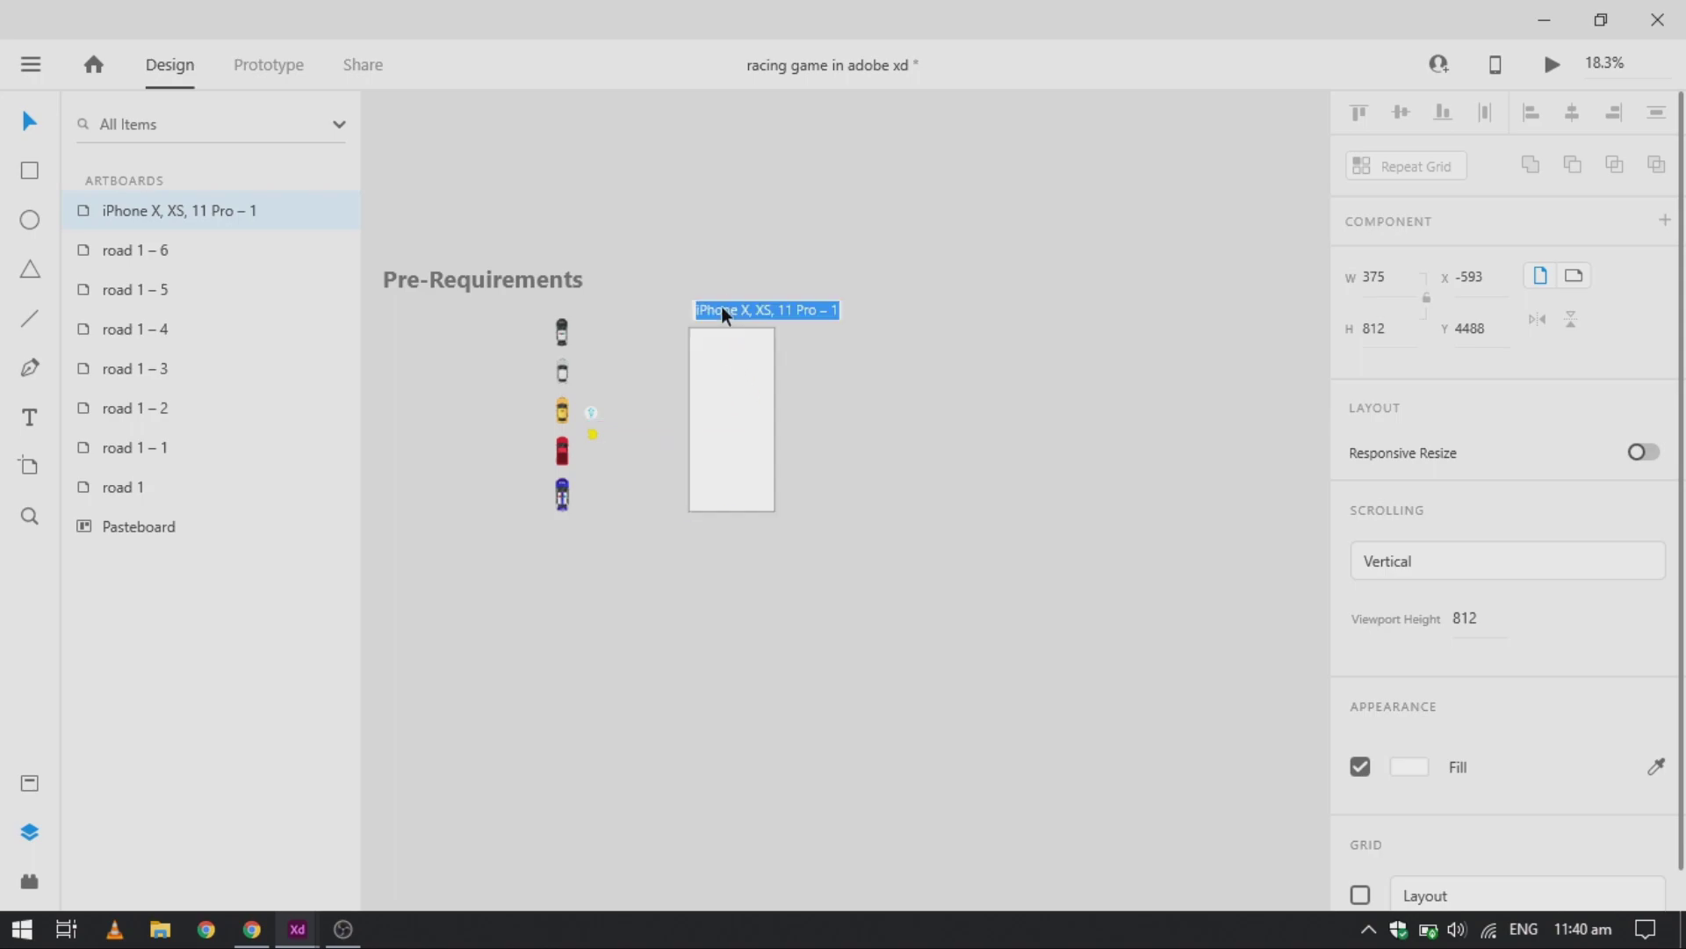
pyautogui.write('road')
pyautogui.press('Return')
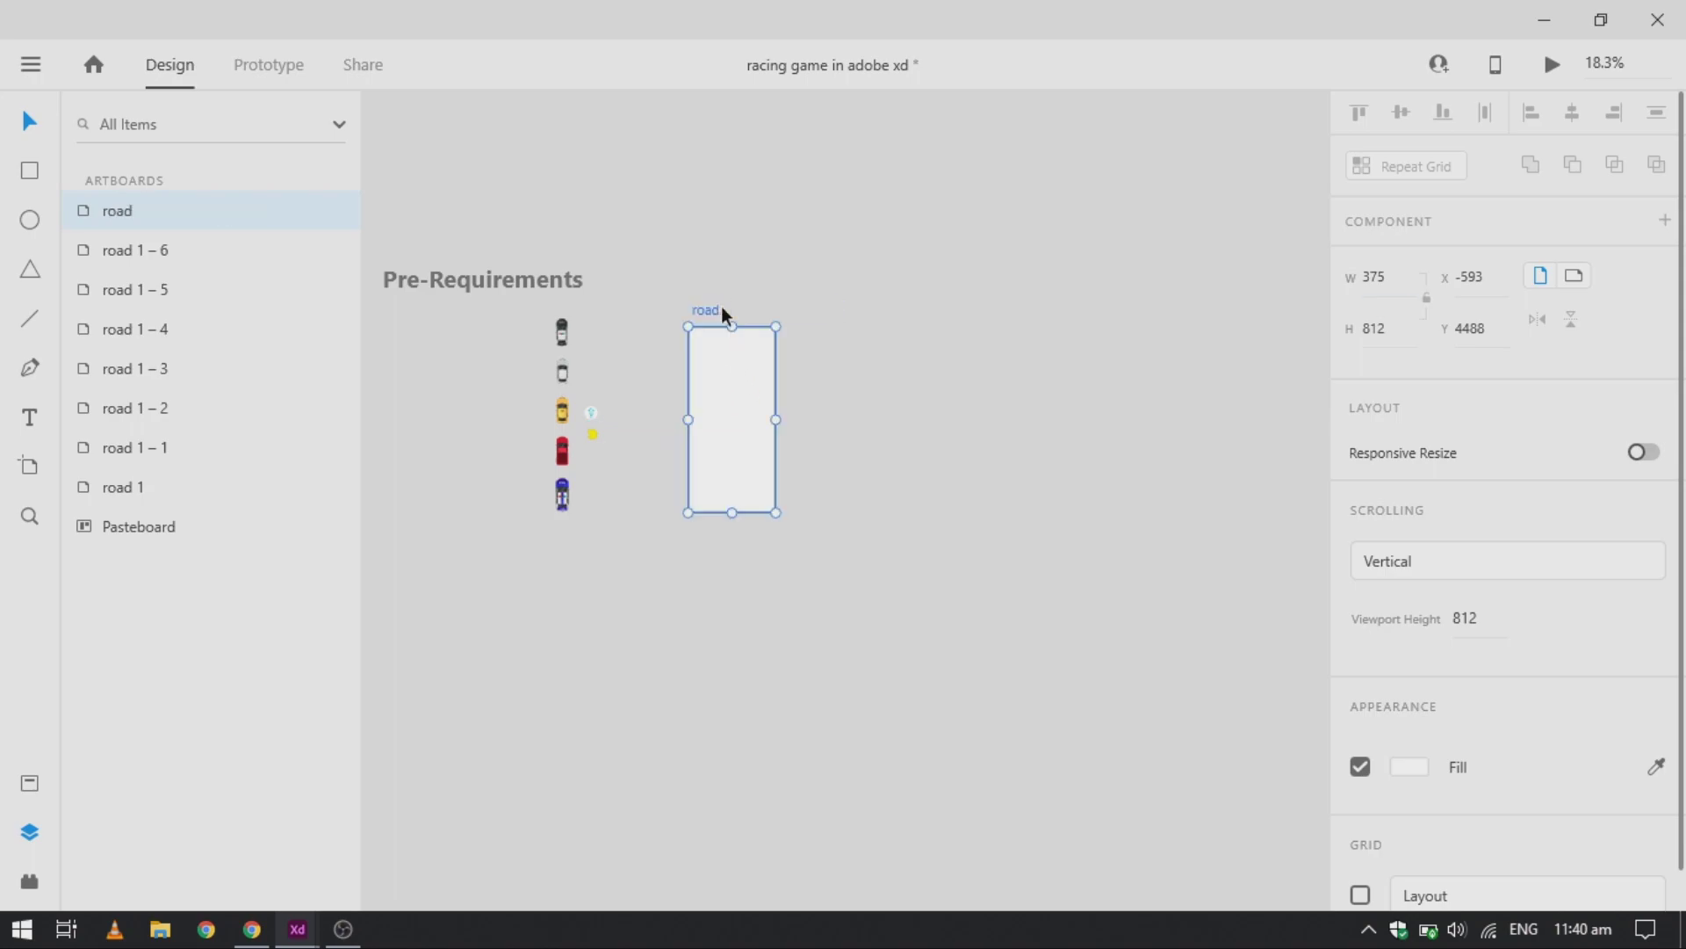
pyautogui.click(800, 445)
pyautogui.scroll(5, 688, 318)
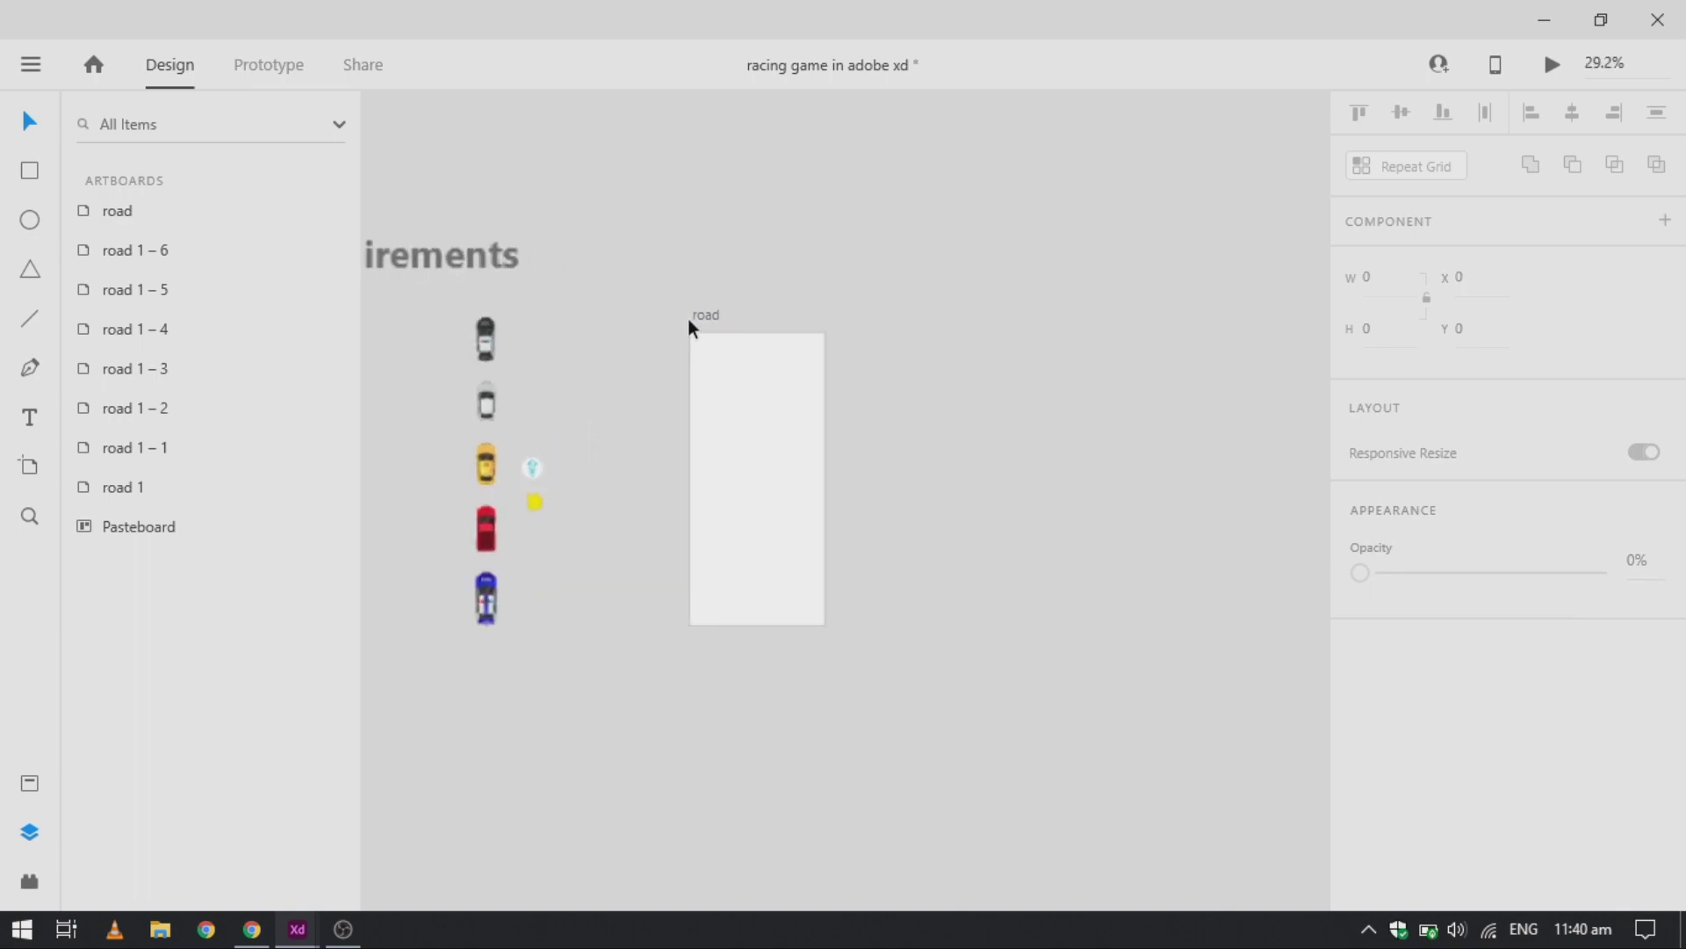
pyautogui.scroll(-3, 689, 325)
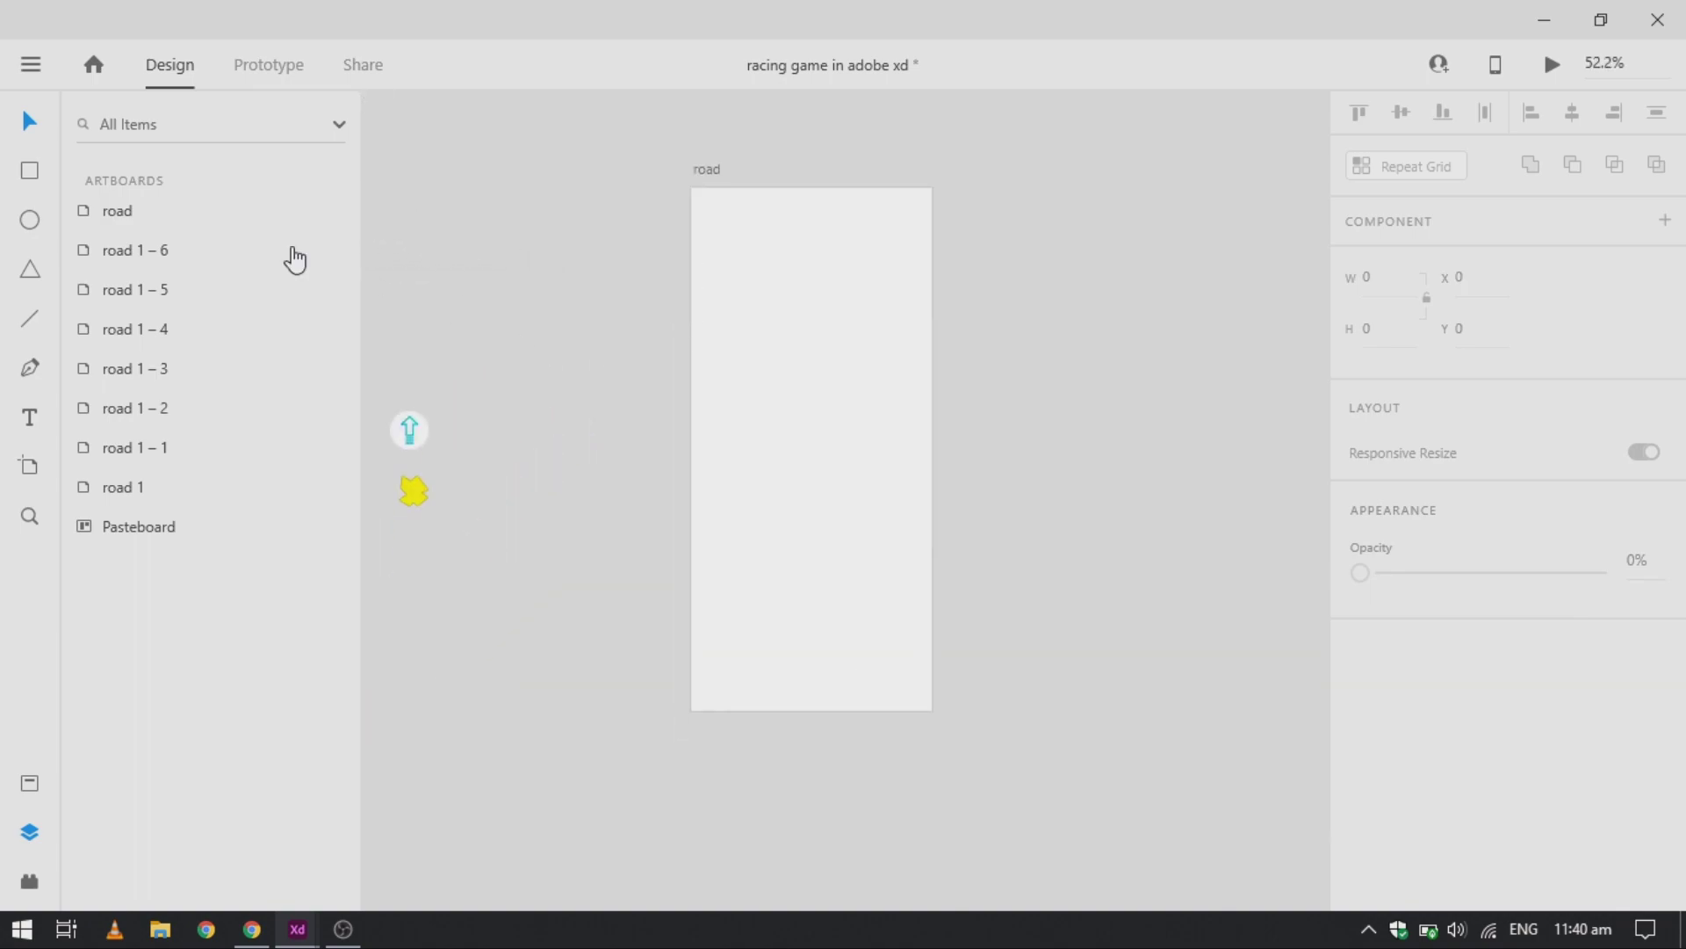
# Step: Draw a borderless 375 x 812 rectangle over the artboard, filled dark grey #373737 and saved as a swatch
pyautogui.click(29, 173)
pyautogui.moveTo(690, 188); pyautogui.dragTo(935, 713)
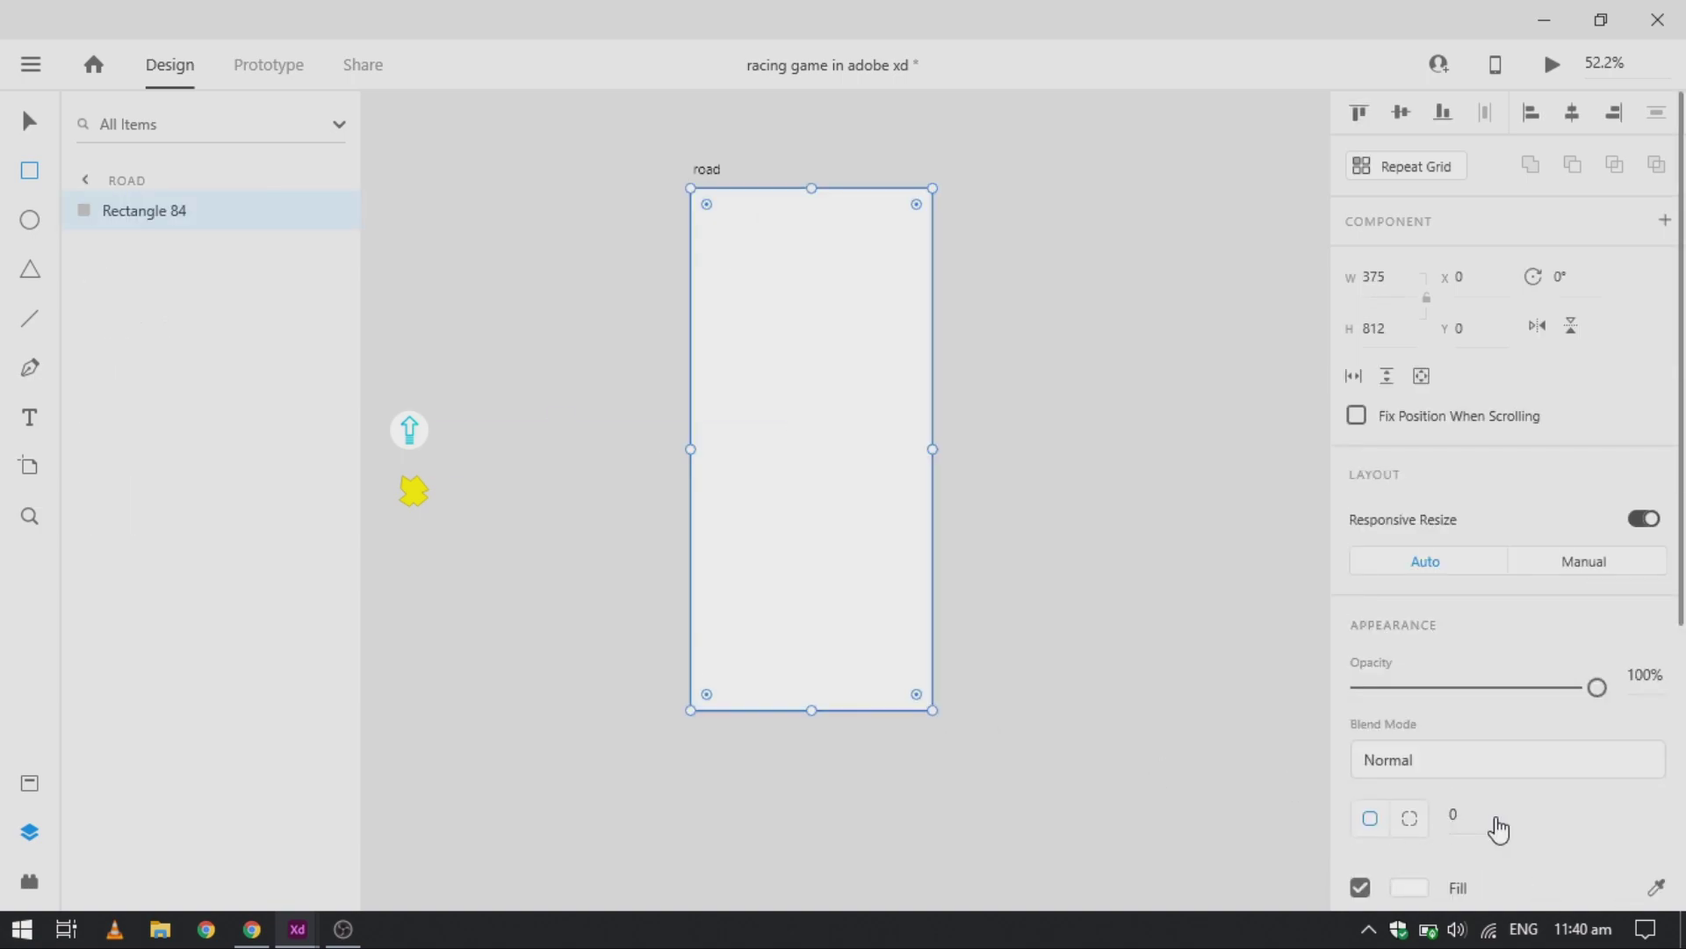
pyautogui.scroll(-3, 1494, 824)
pyautogui.click(1360, 704)
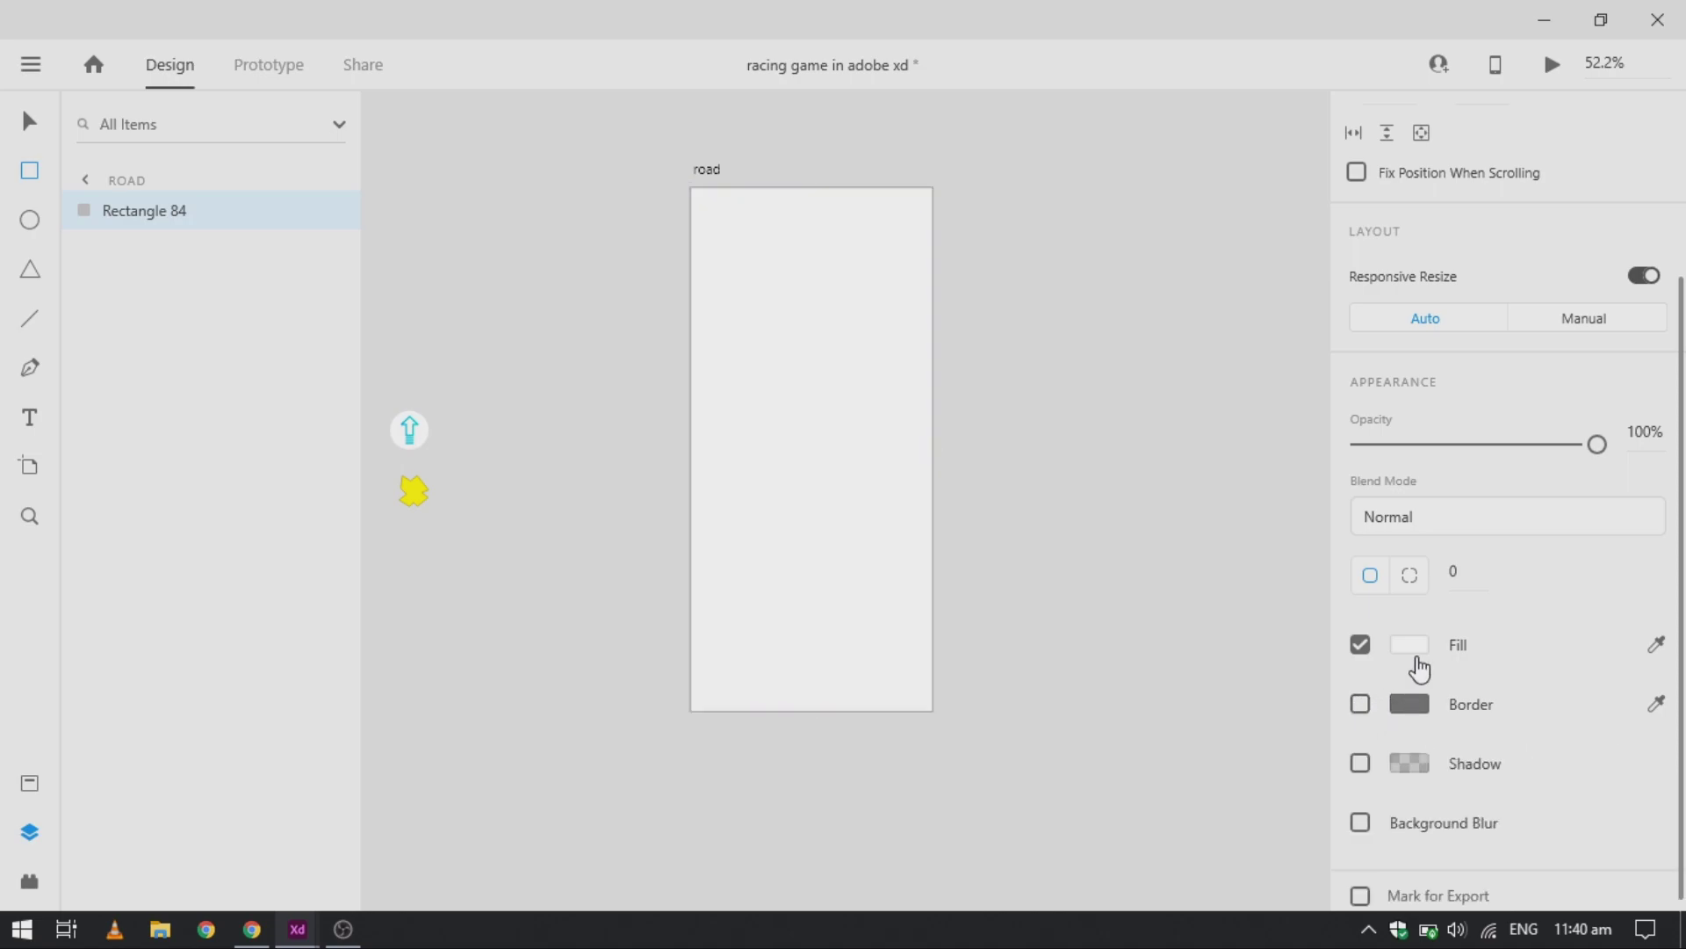
pyautogui.click(1418, 652)
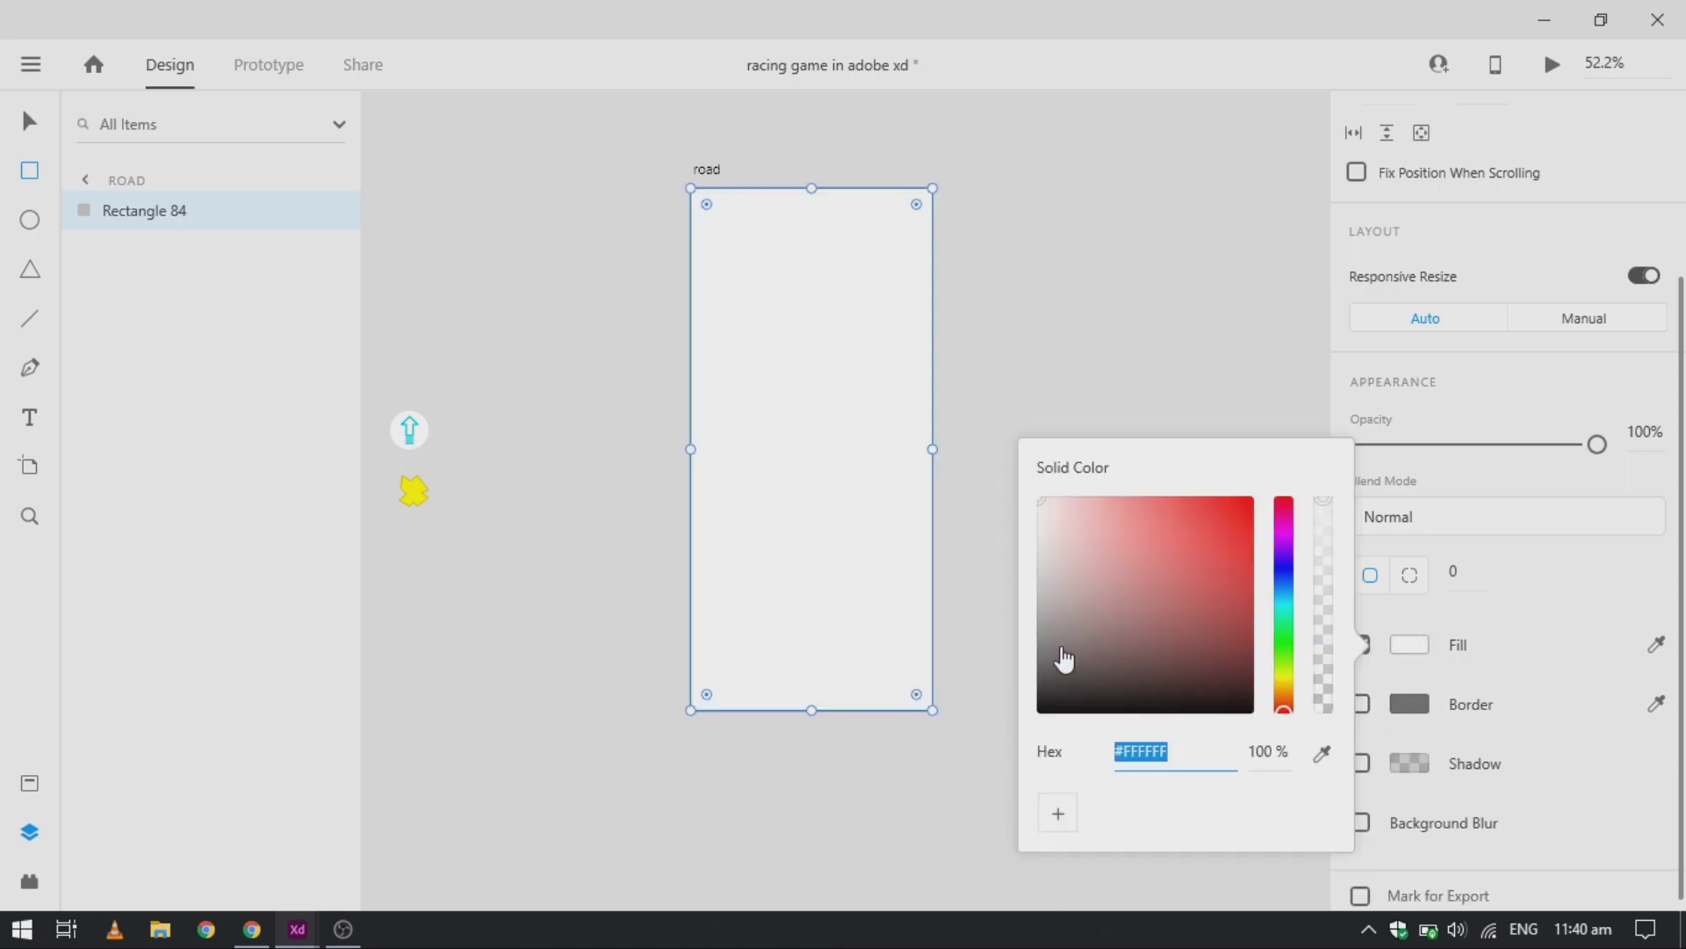
pyautogui.moveTo(1062, 663); pyautogui.dragTo(1030, 678)
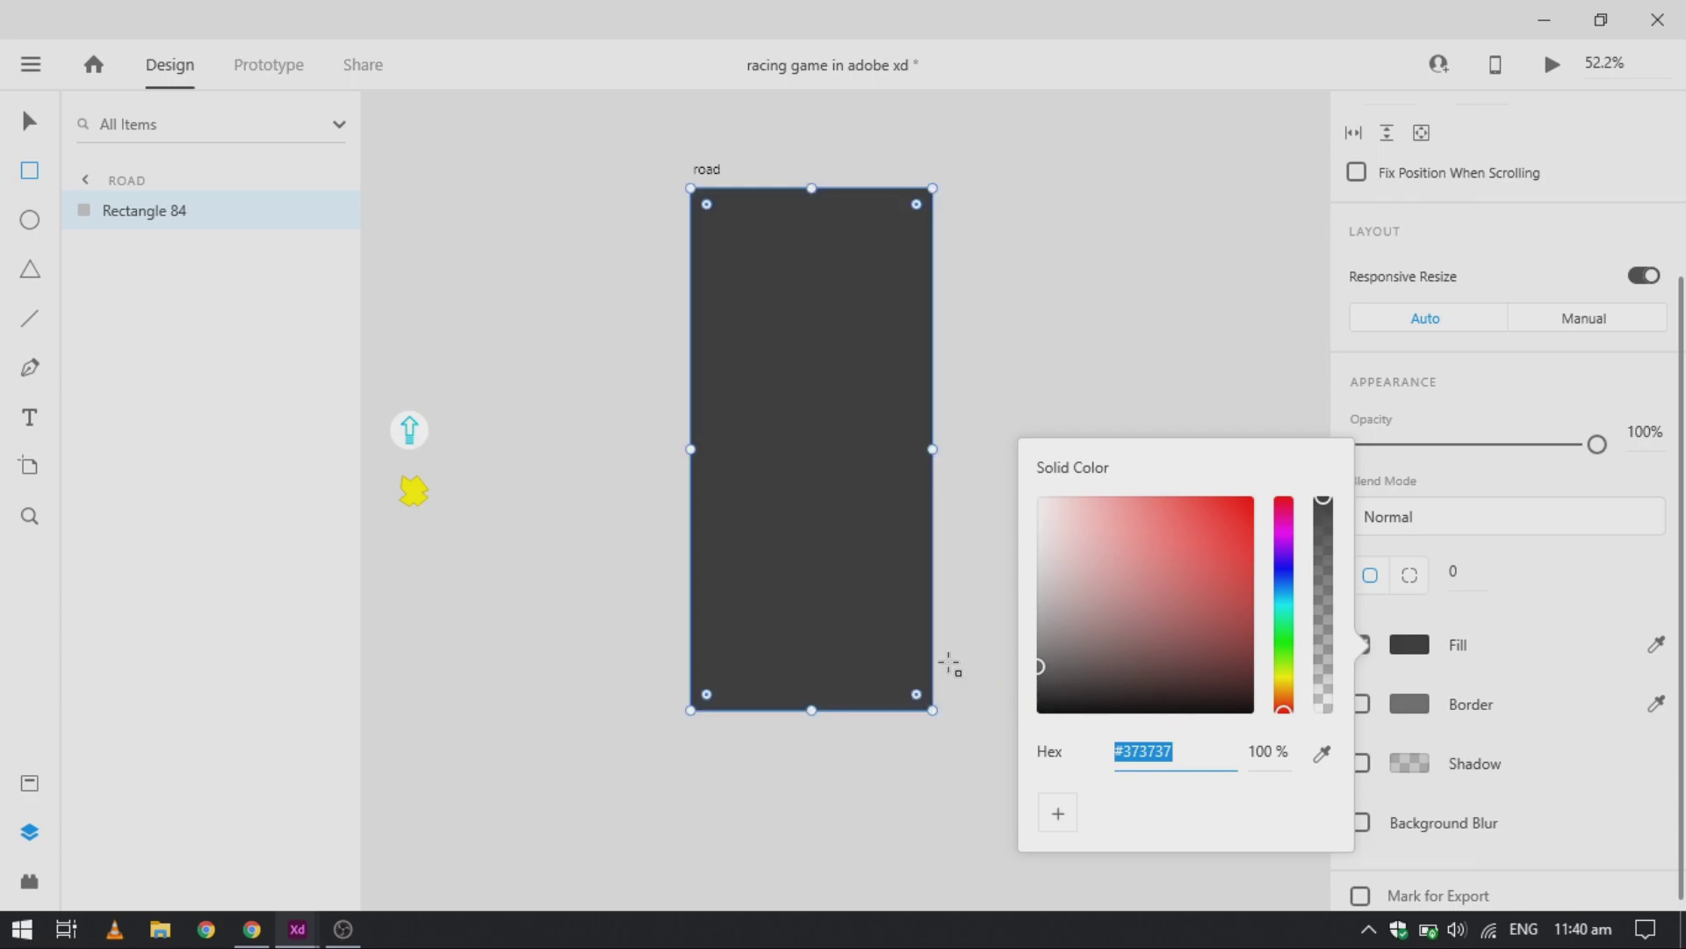
pyautogui.click(1059, 813)
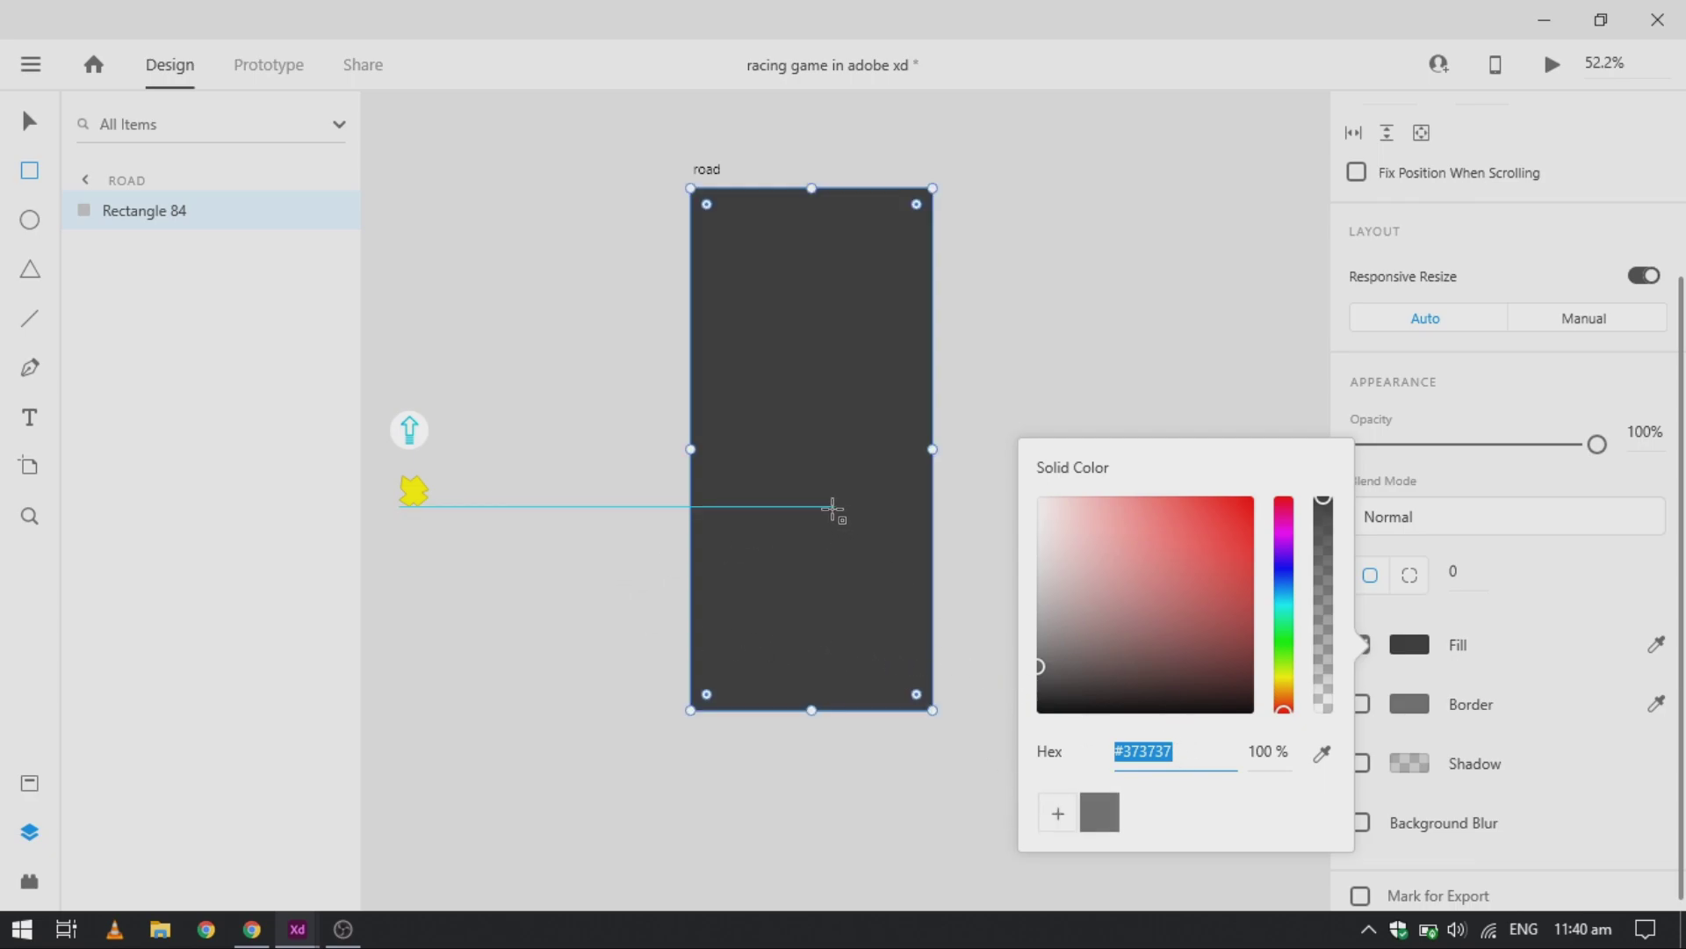
pyautogui.write('#')
pyautogui.click(830, 508)
pyautogui.click(830, 508)
# Step: Make the rectangle 6500 tall and align its bottom with the artboard bottom
pyautogui.press('v')
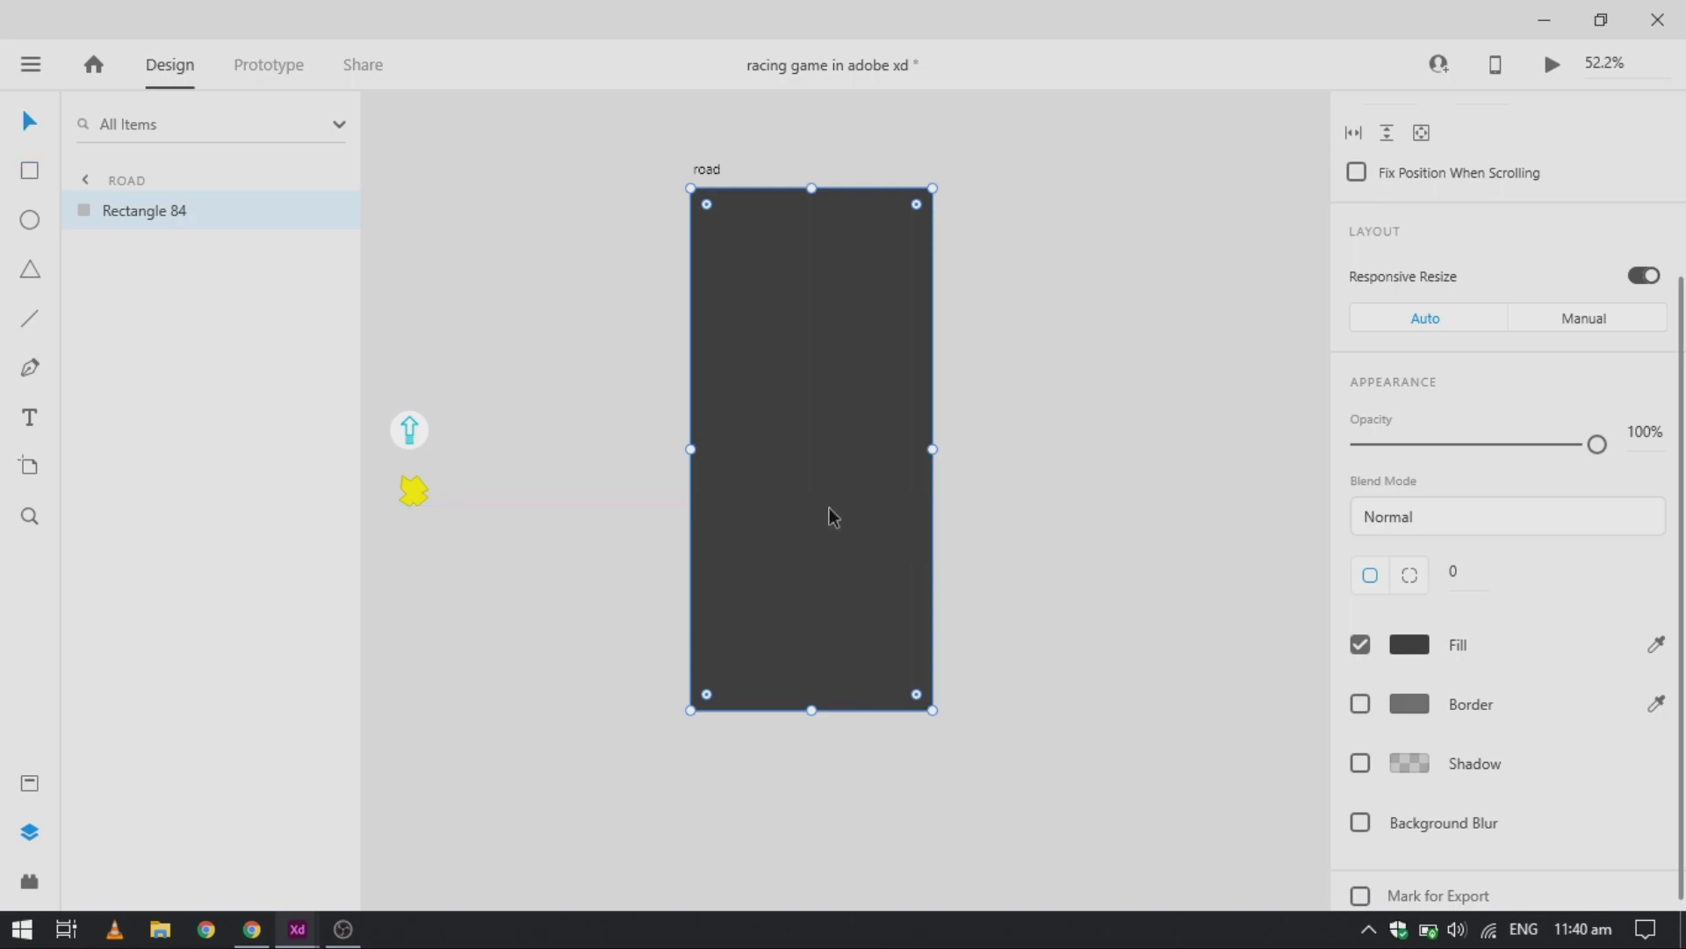
pyautogui.scroll(3, 1489, 408)
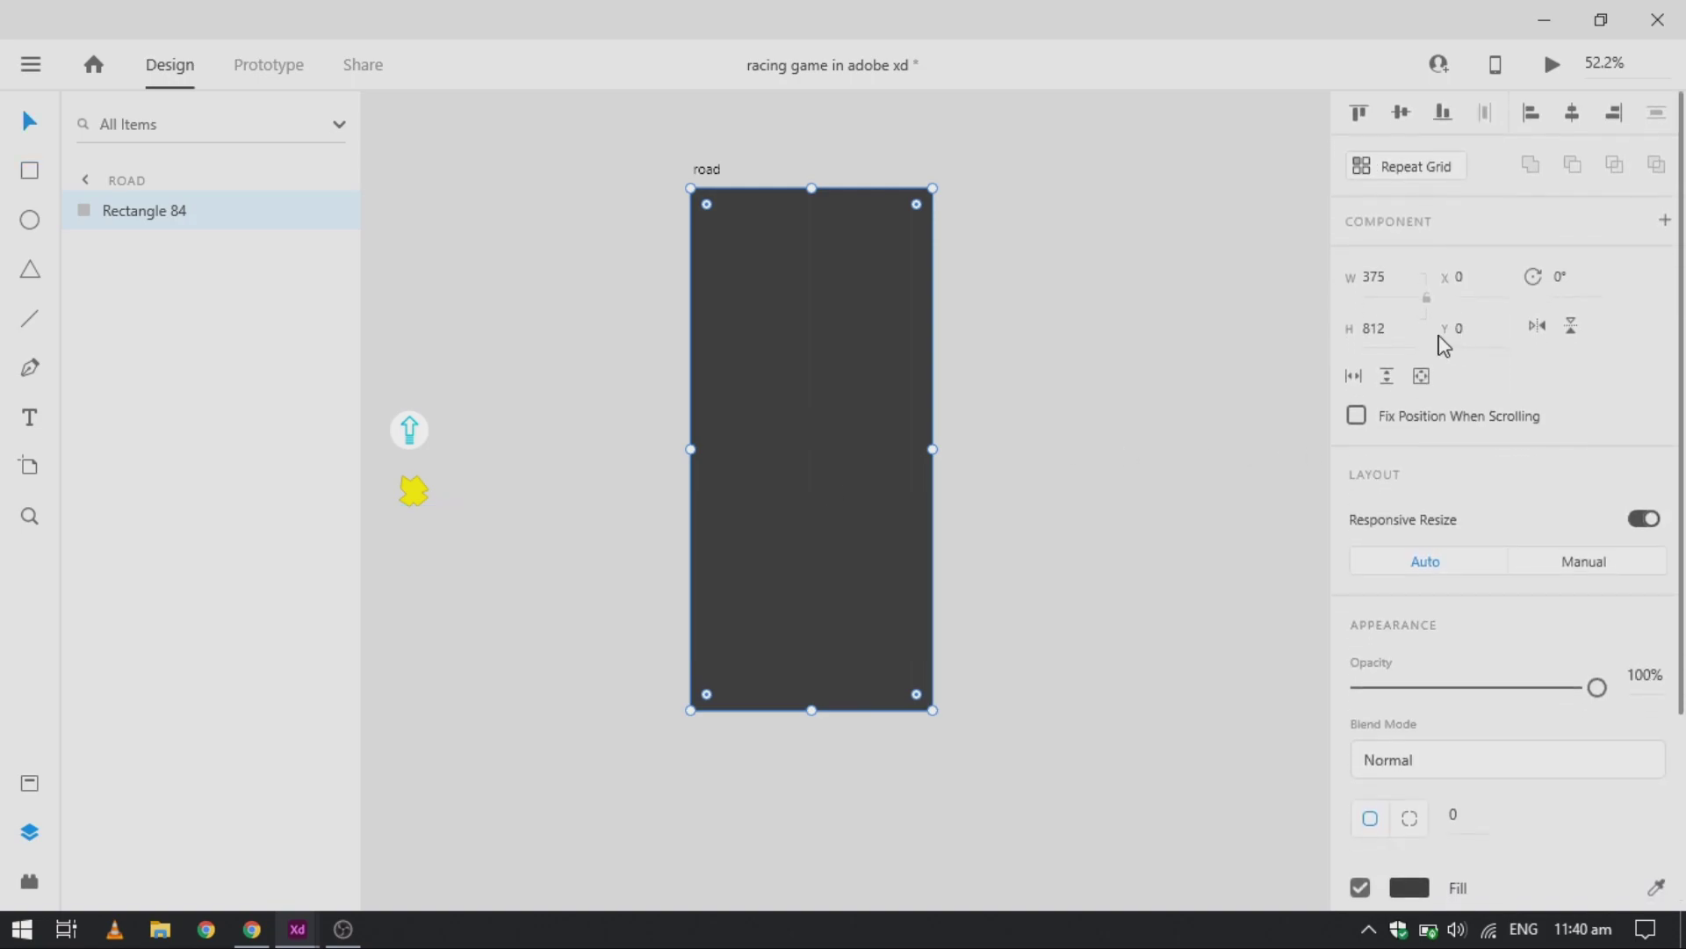
pyautogui.doubleClick(1357, 332)
pyautogui.write('6500')
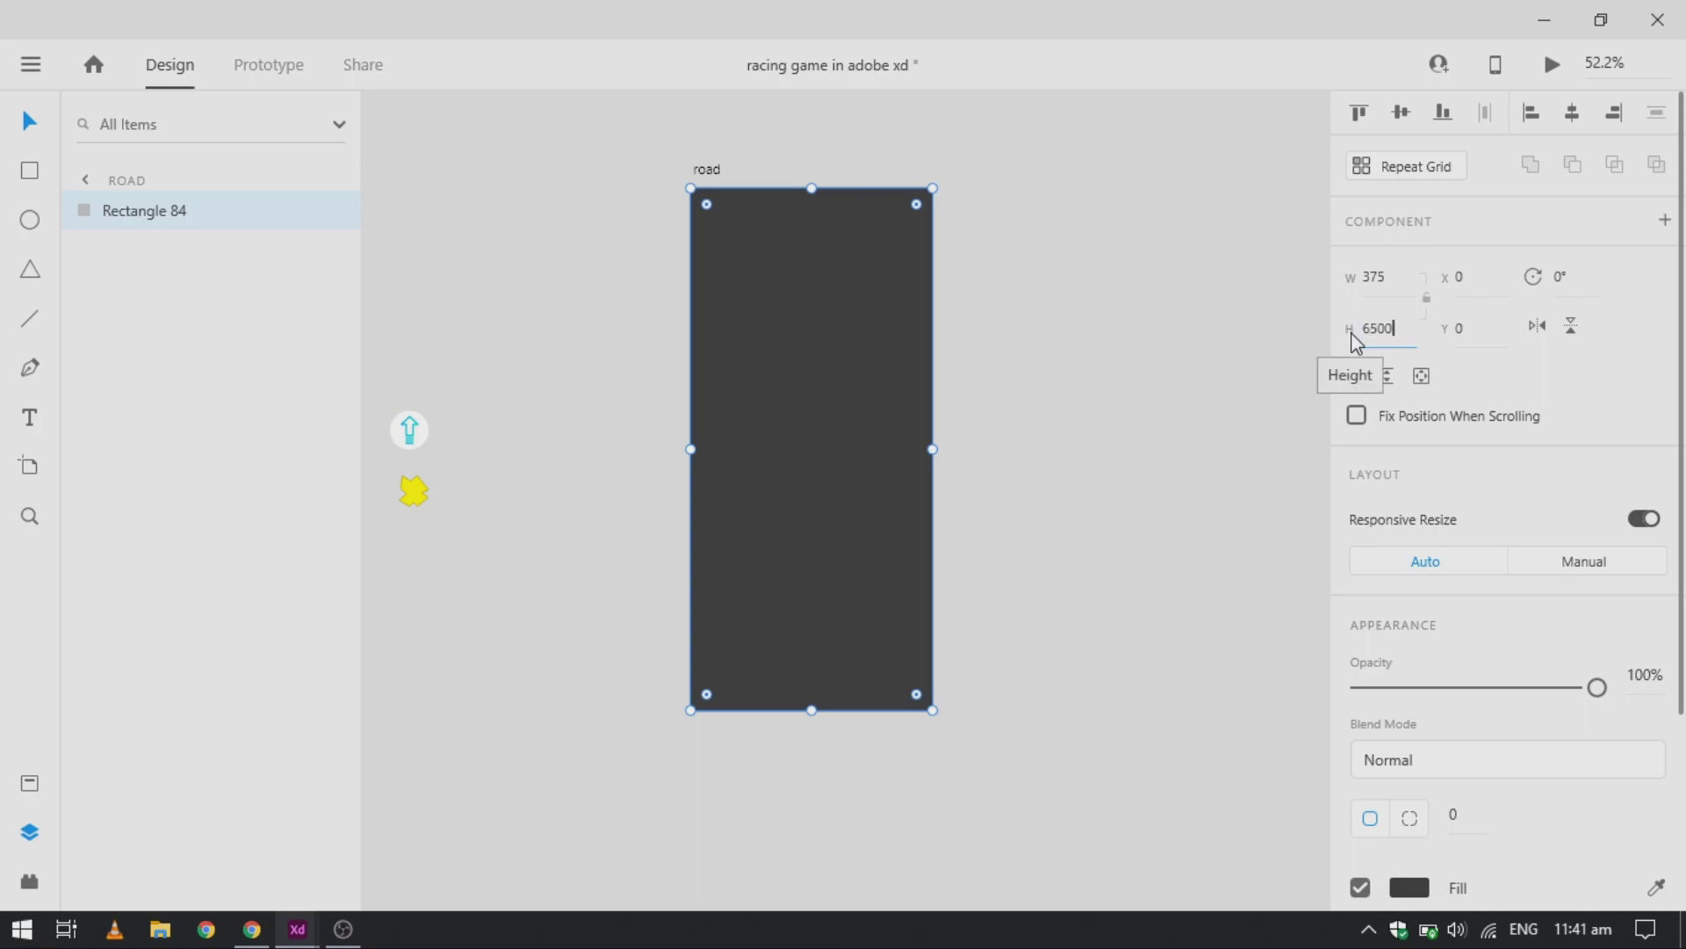
pyautogui.press('Return')
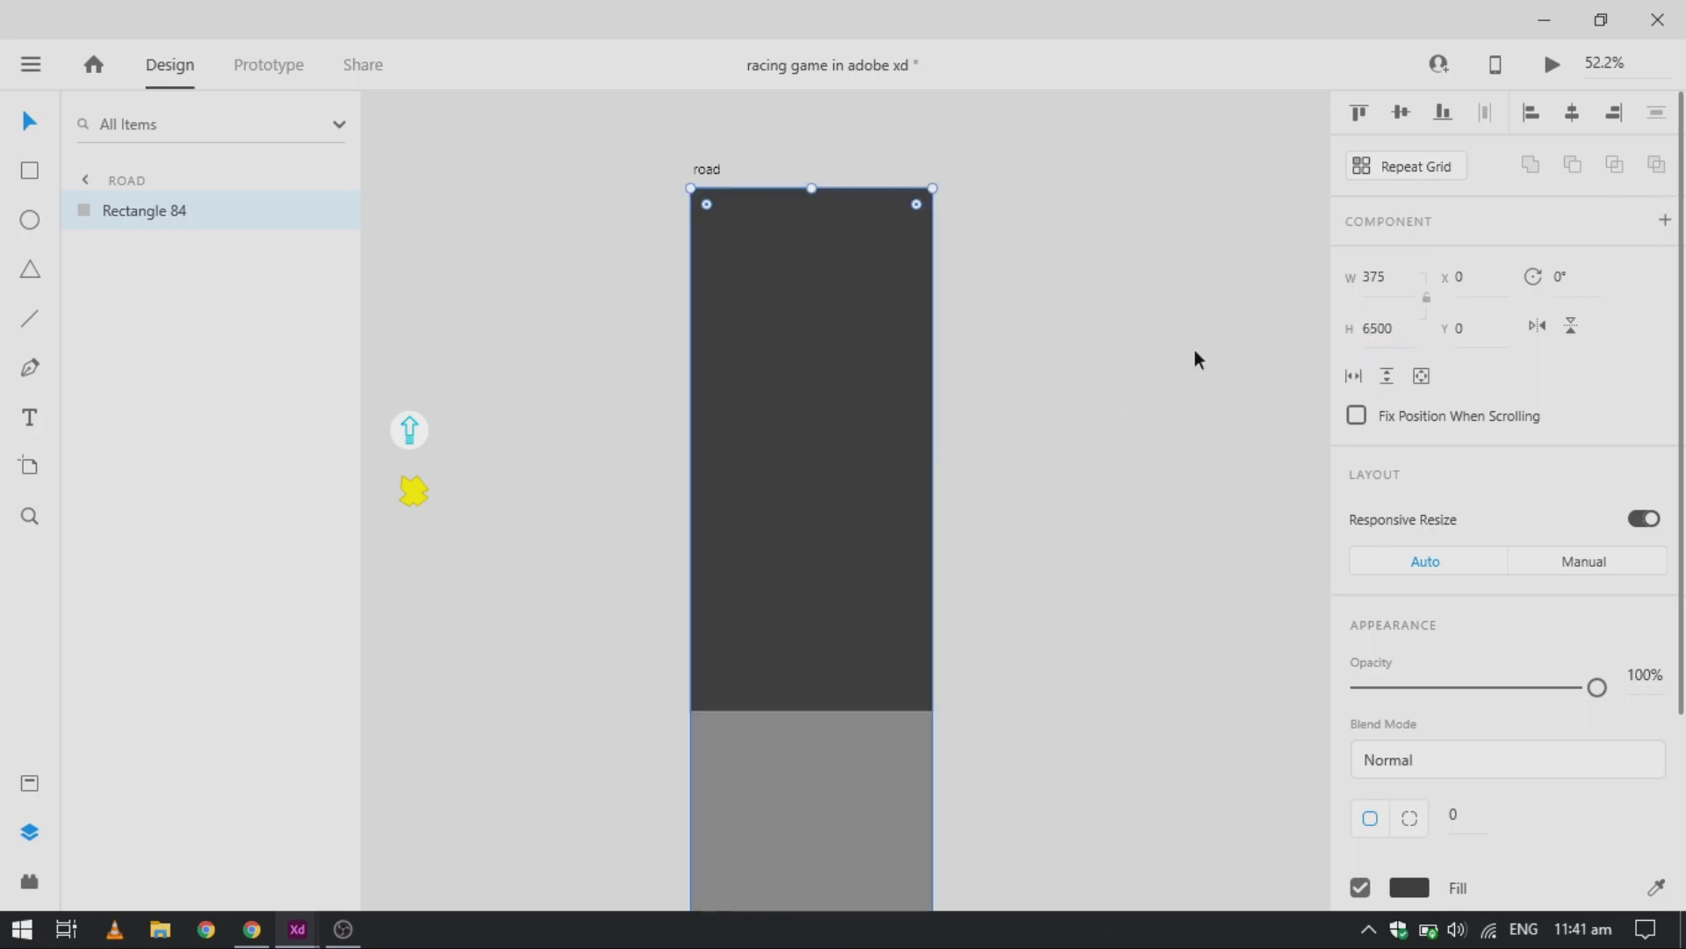
pyautogui.click(1450, 121)
pyautogui.scroll(5, 784, 434)
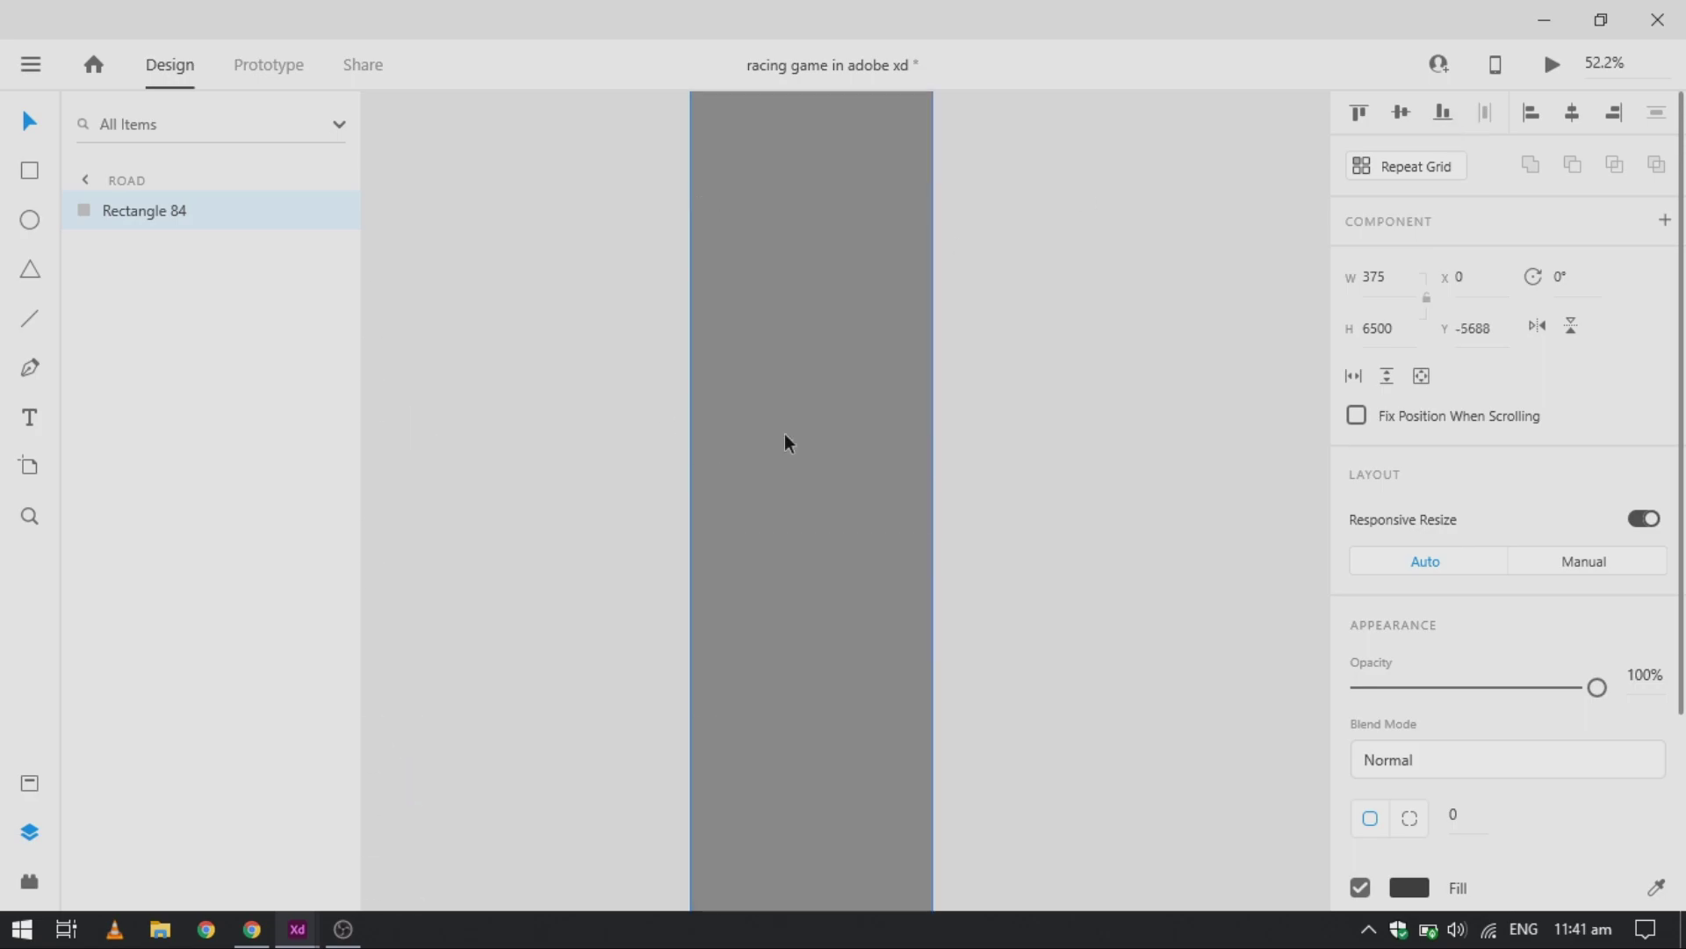
pyautogui.scroll(-6, 784, 435)
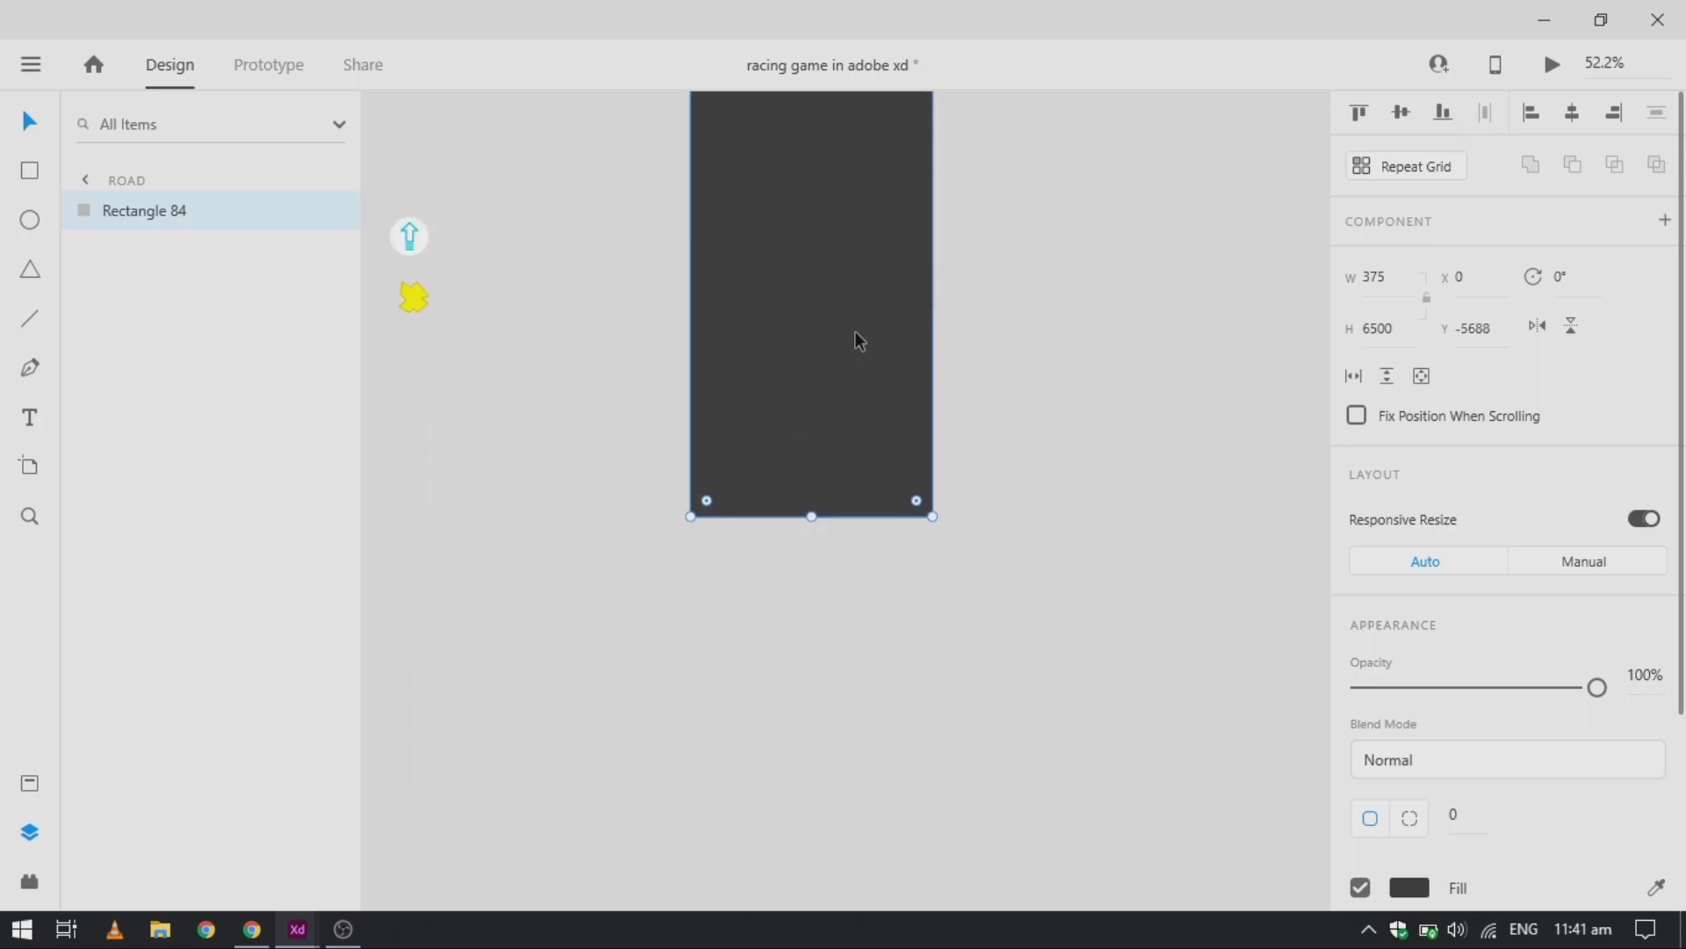
pyautogui.scroll(2, 1026, 332)
# Step: Lock the rectangle and rename its layer to 'road'
pyautogui.hotkey('ctrl', 'l')
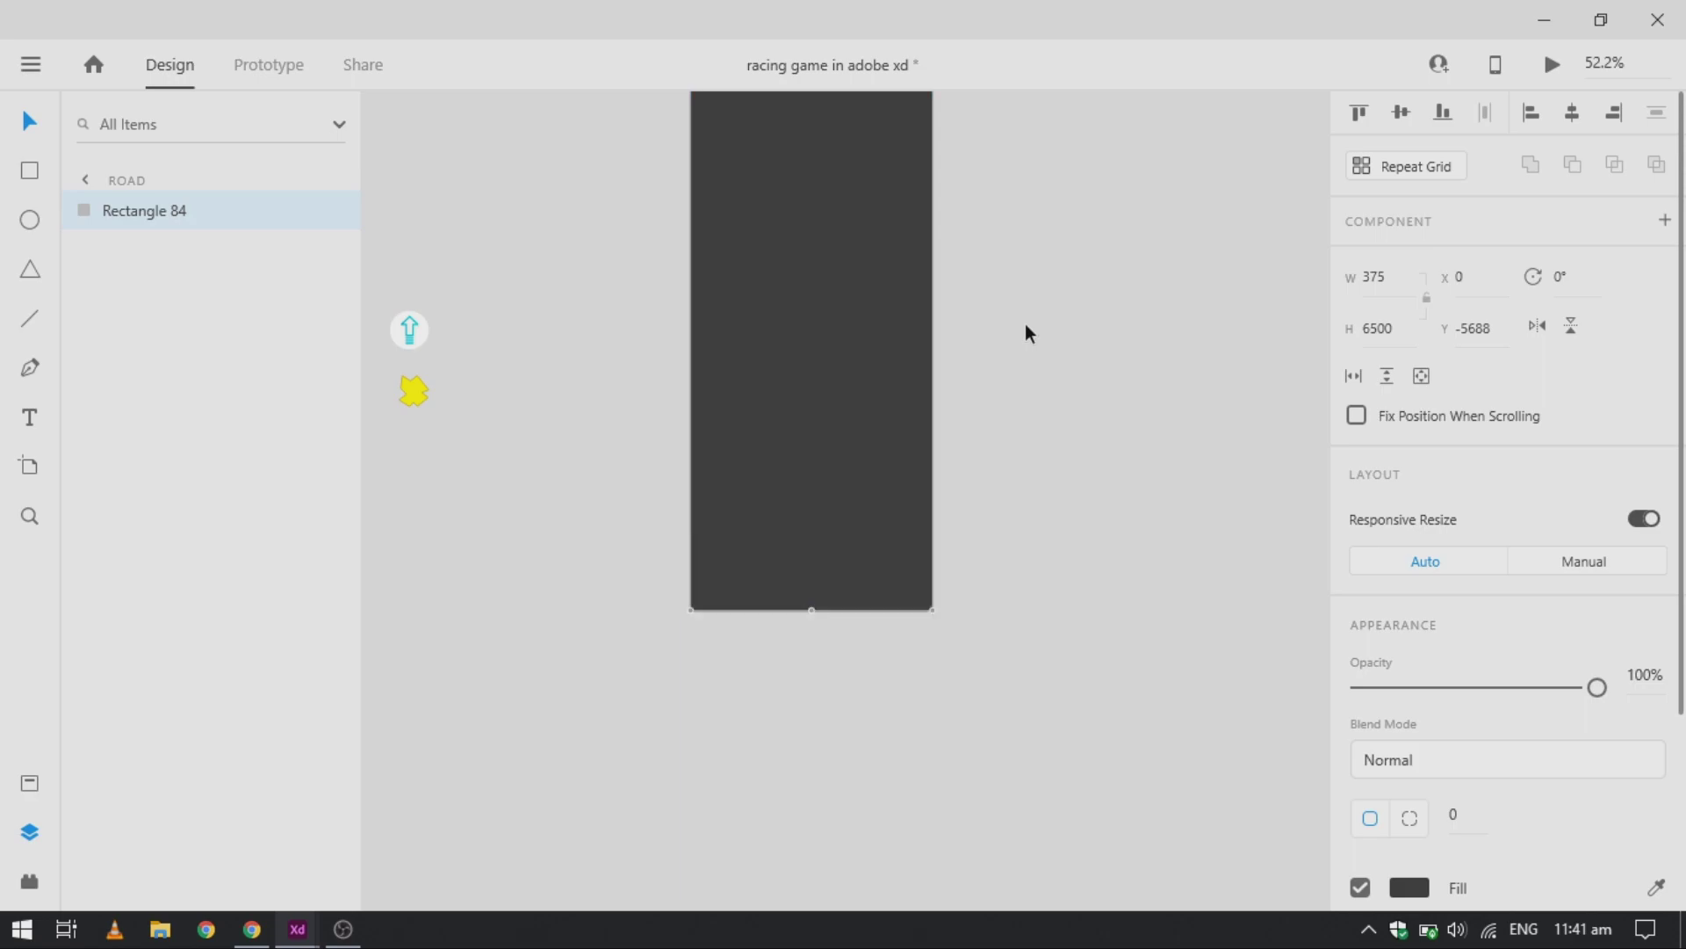
pyautogui.doubleClick(132, 211)
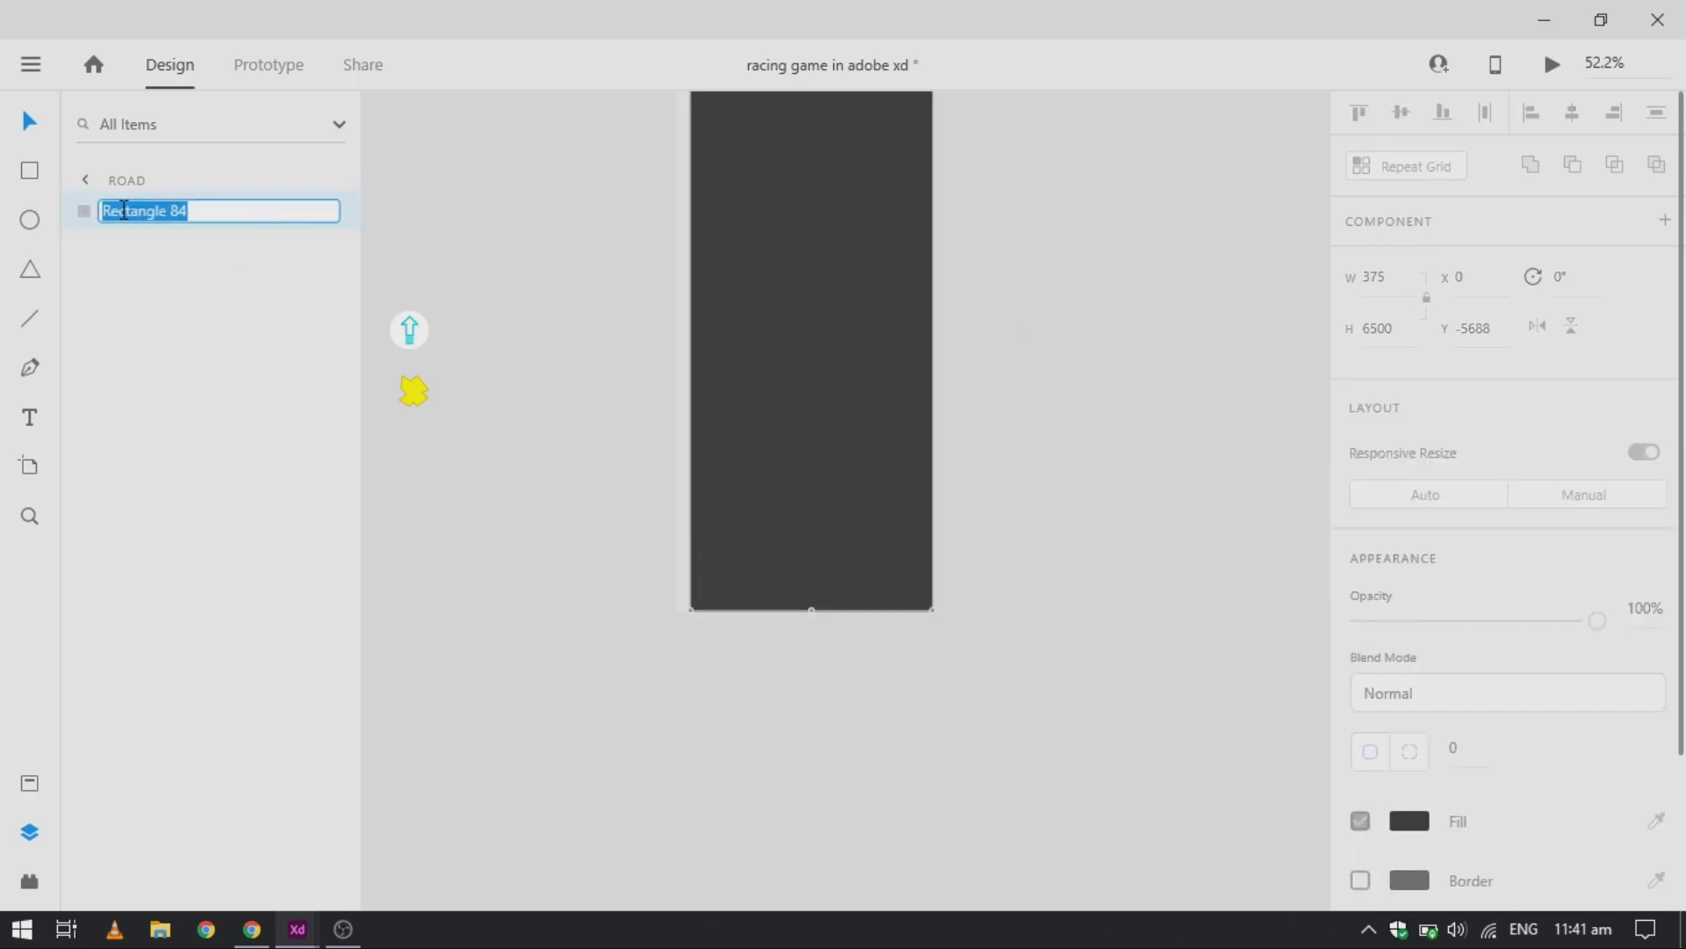
pyautogui.write('road')
pyautogui.press('Return')
pyautogui.scroll(1, 793, 477)
pyautogui.scroll(4, 787, 475)
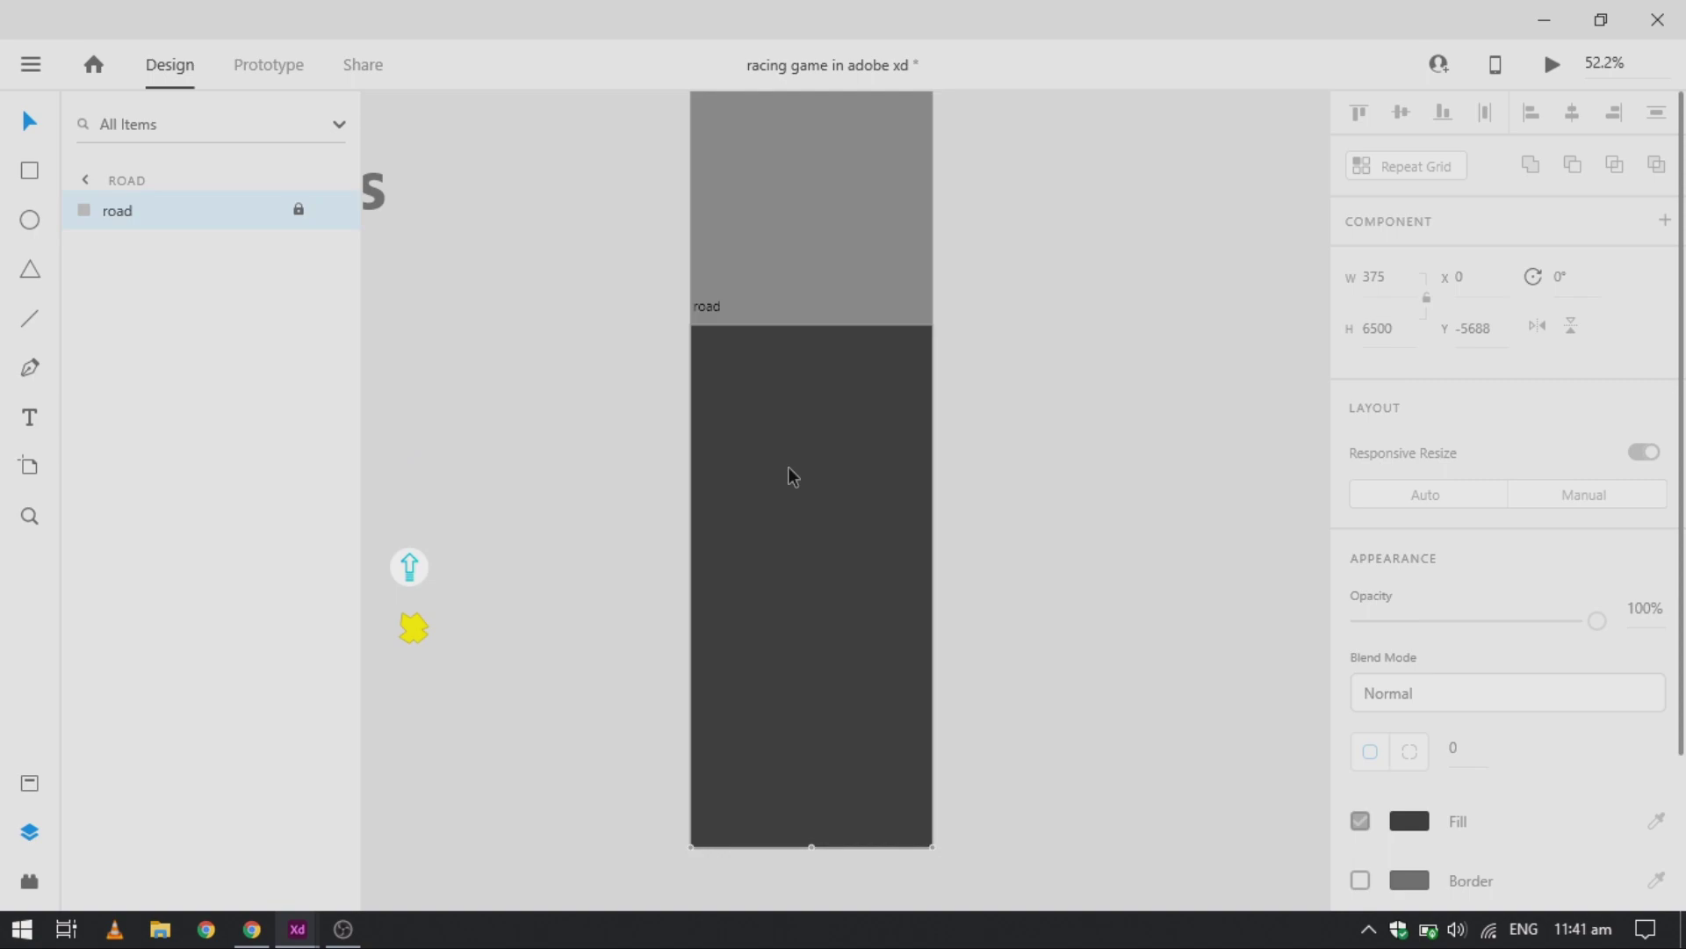
pyautogui.click(599, 525)
# Step: Draw a vertical lane line 90 tall with a border size of 10
pyautogui.click(35, 317)
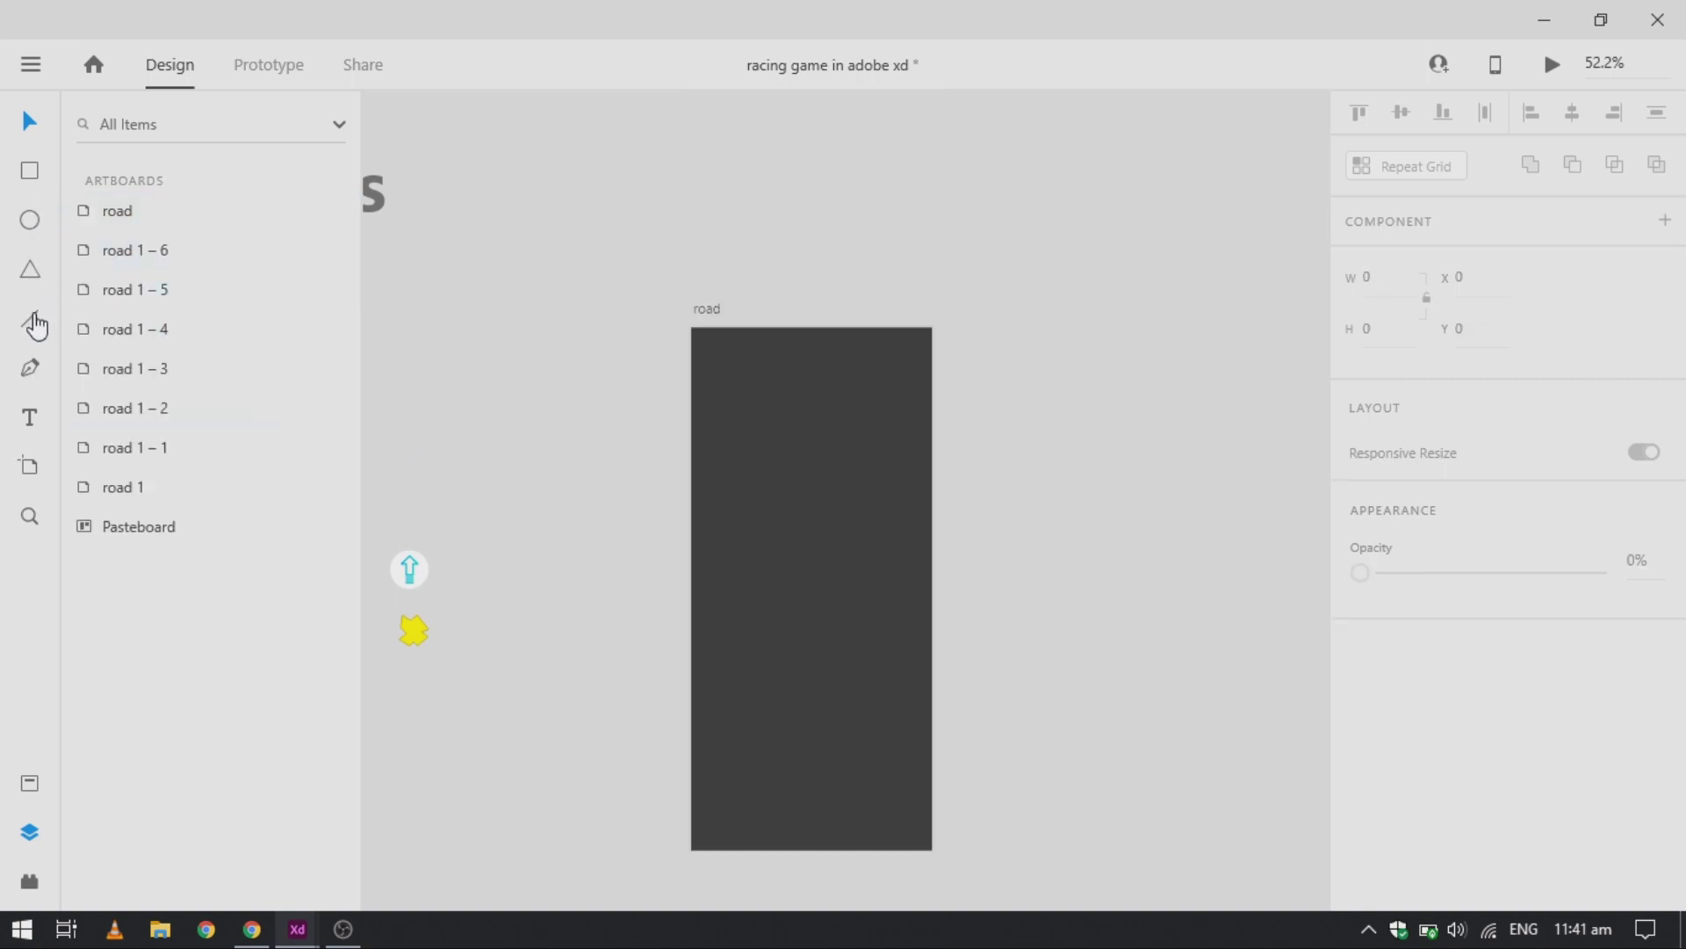
pyautogui.scroll(-11, 911, 619)
pyautogui.scroll(6, 911, 621)
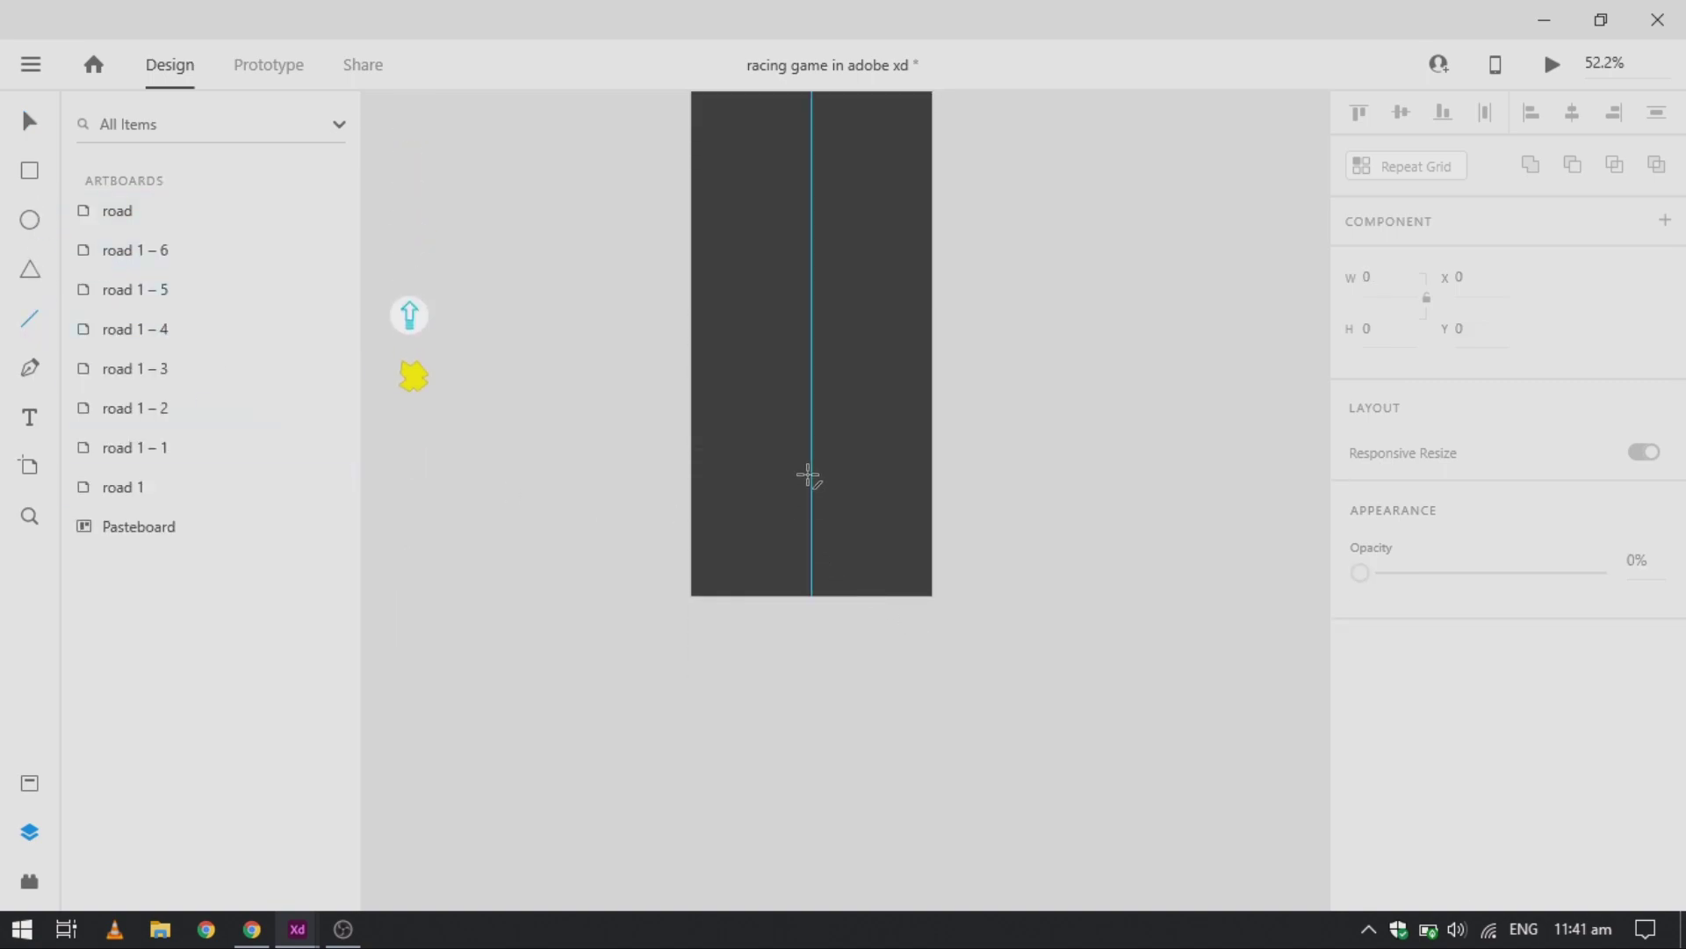
pyautogui.moveTo(809, 497); pyautogui.dragTo(813, 559)
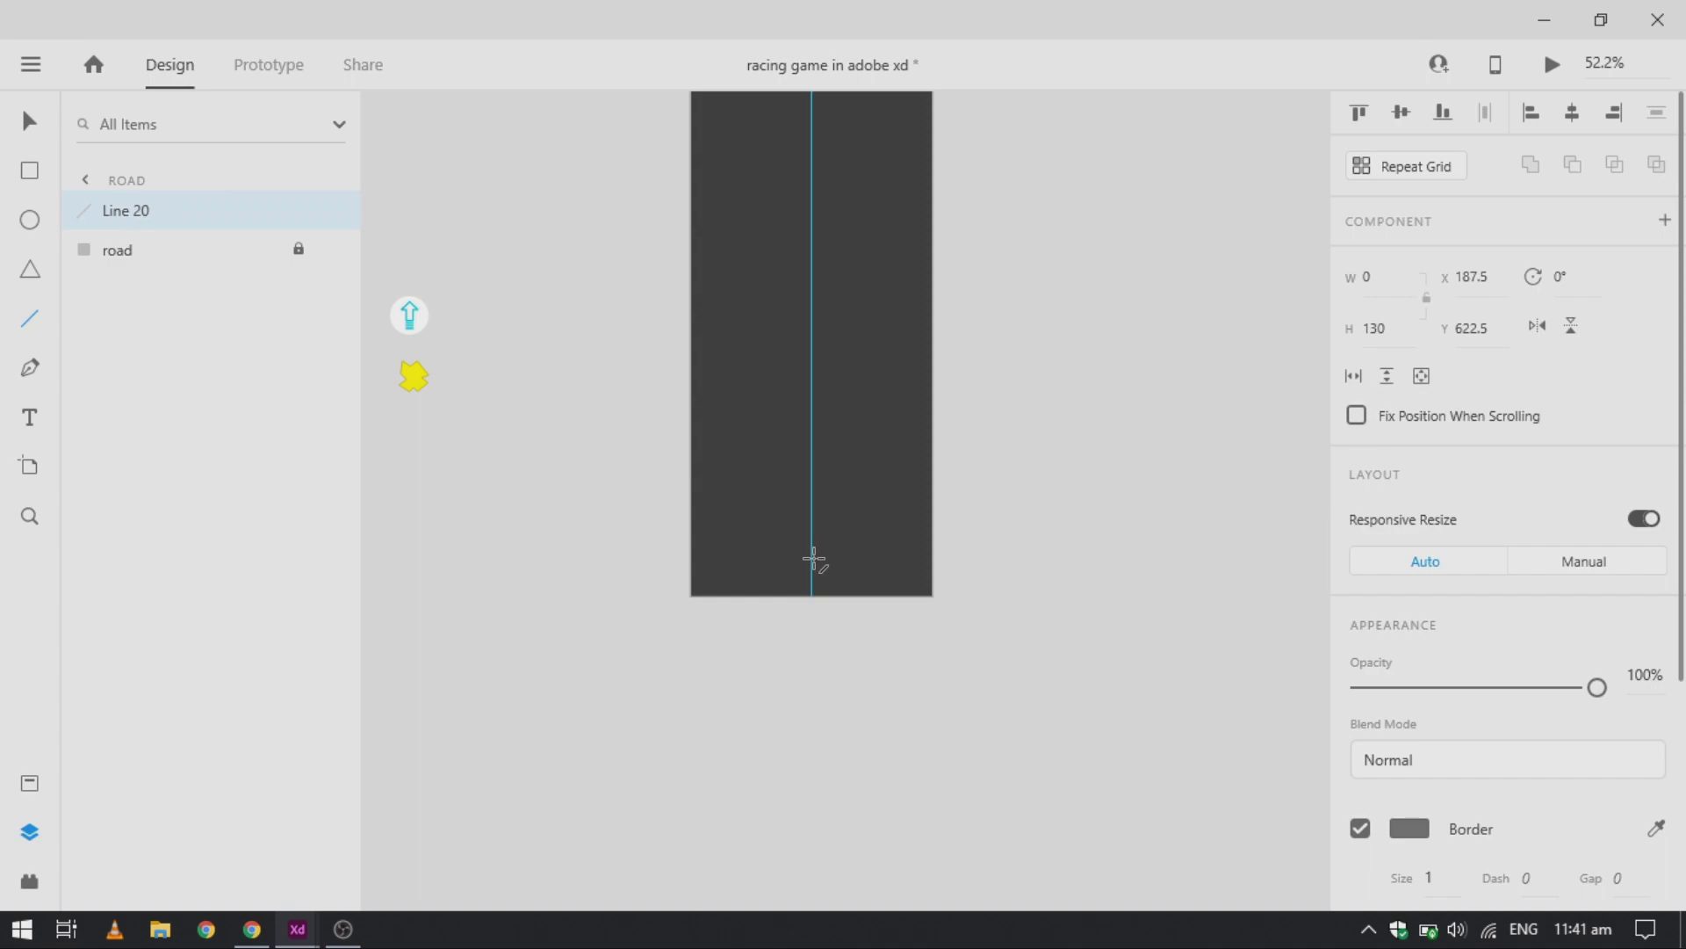
pyautogui.click(1386, 329)
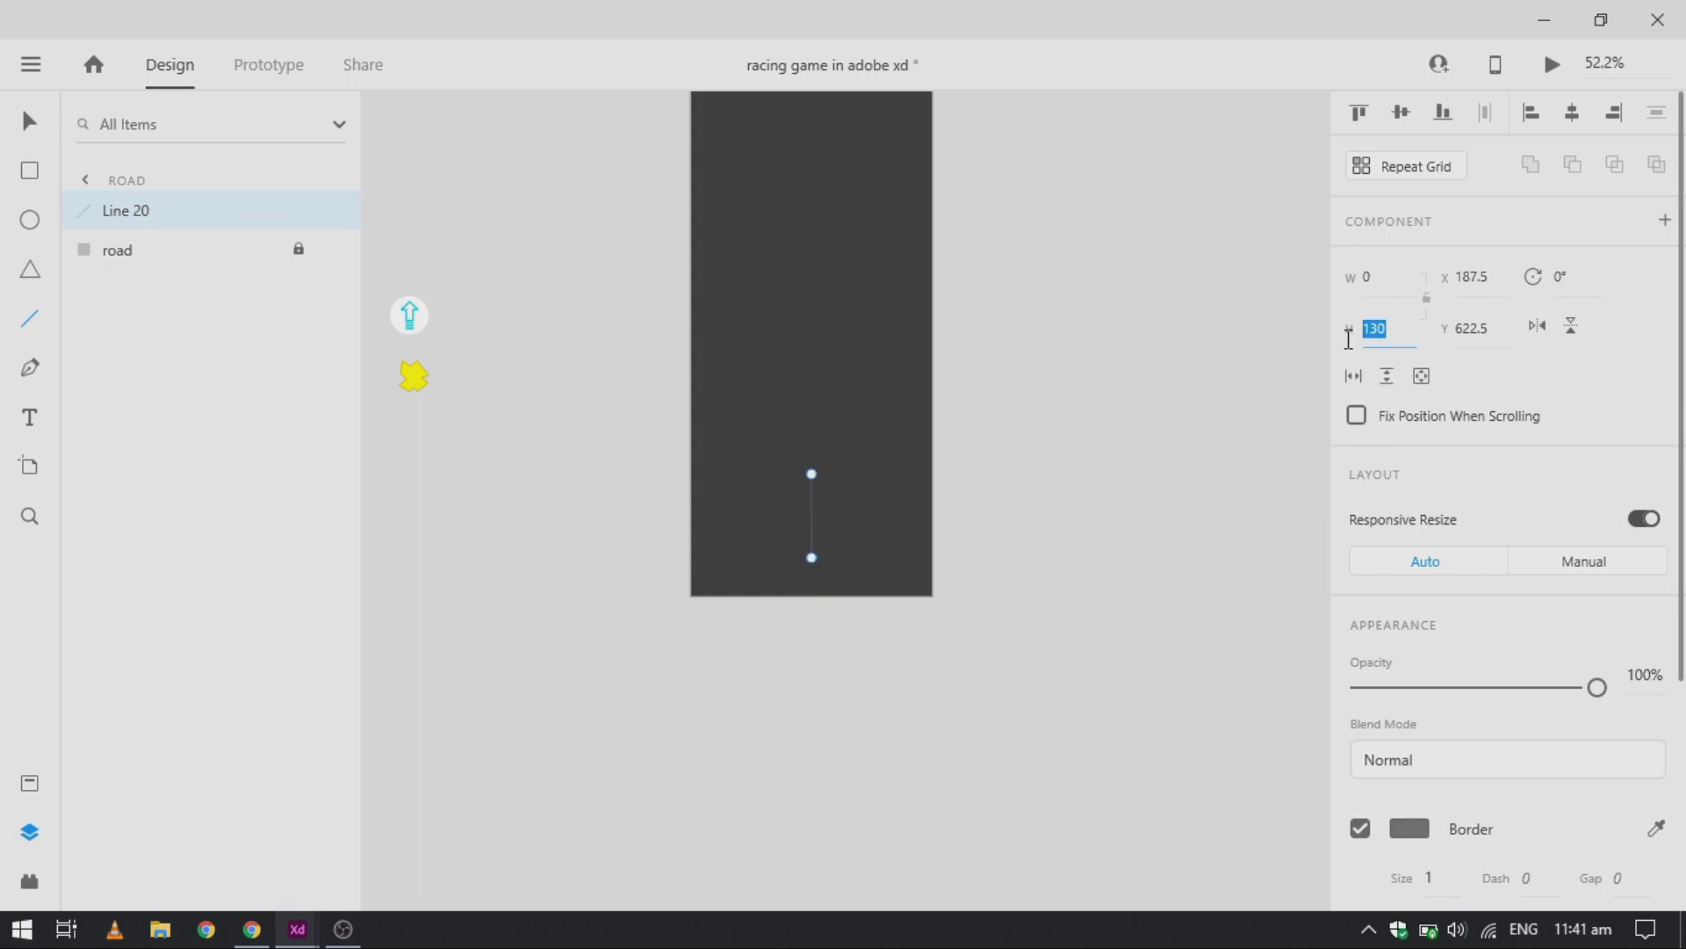
pyautogui.write('90')
pyautogui.press('Return')
pyautogui.scroll(-1, 1463, 791)
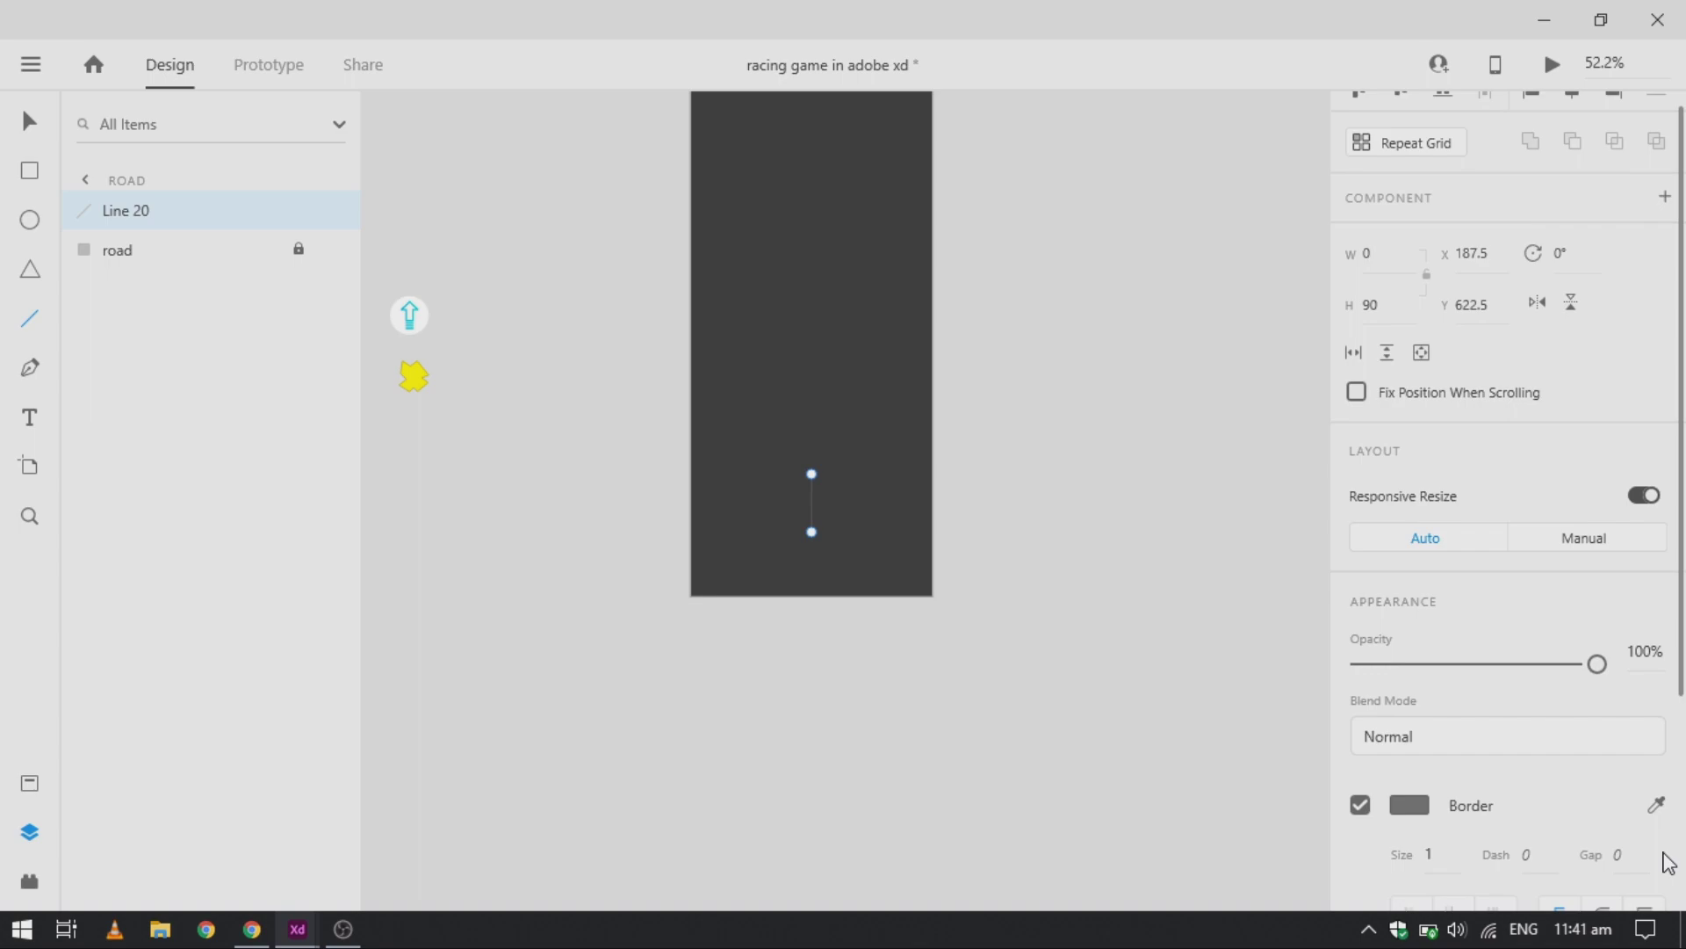
pyautogui.write('10')
pyautogui.press('Return')
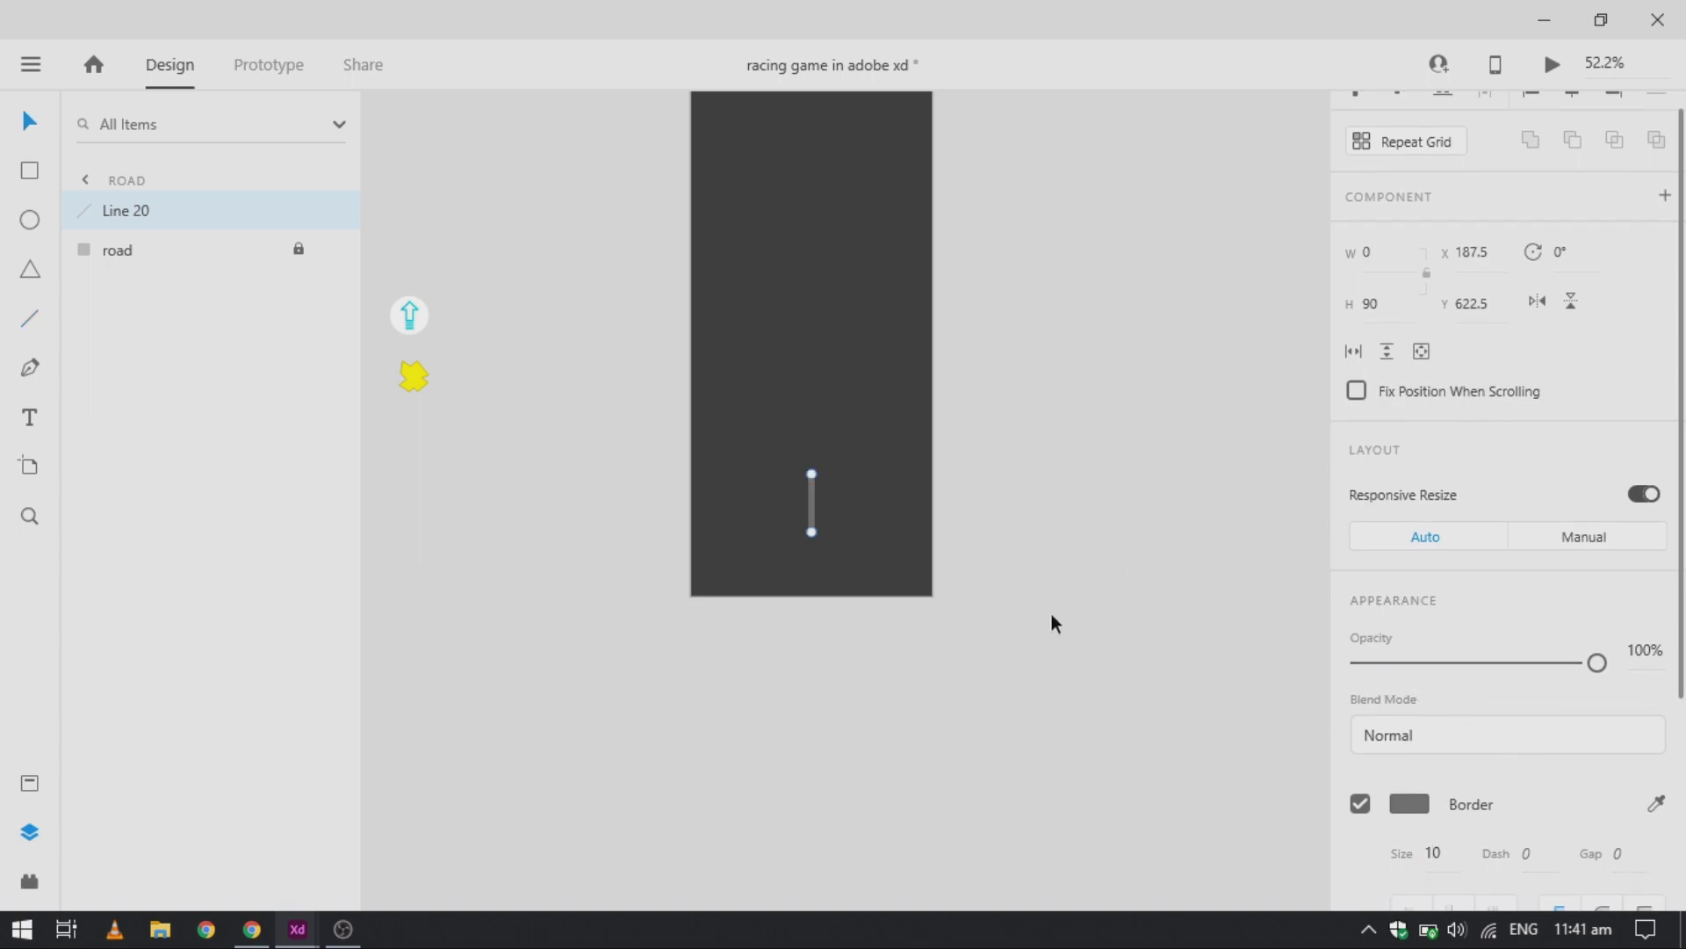
# Step: Make the lane line white and move it to the road's bottom centre
pyautogui.press('v')
pyautogui.hotkey('ctrl', 'z')
pyautogui.click(824, 350)
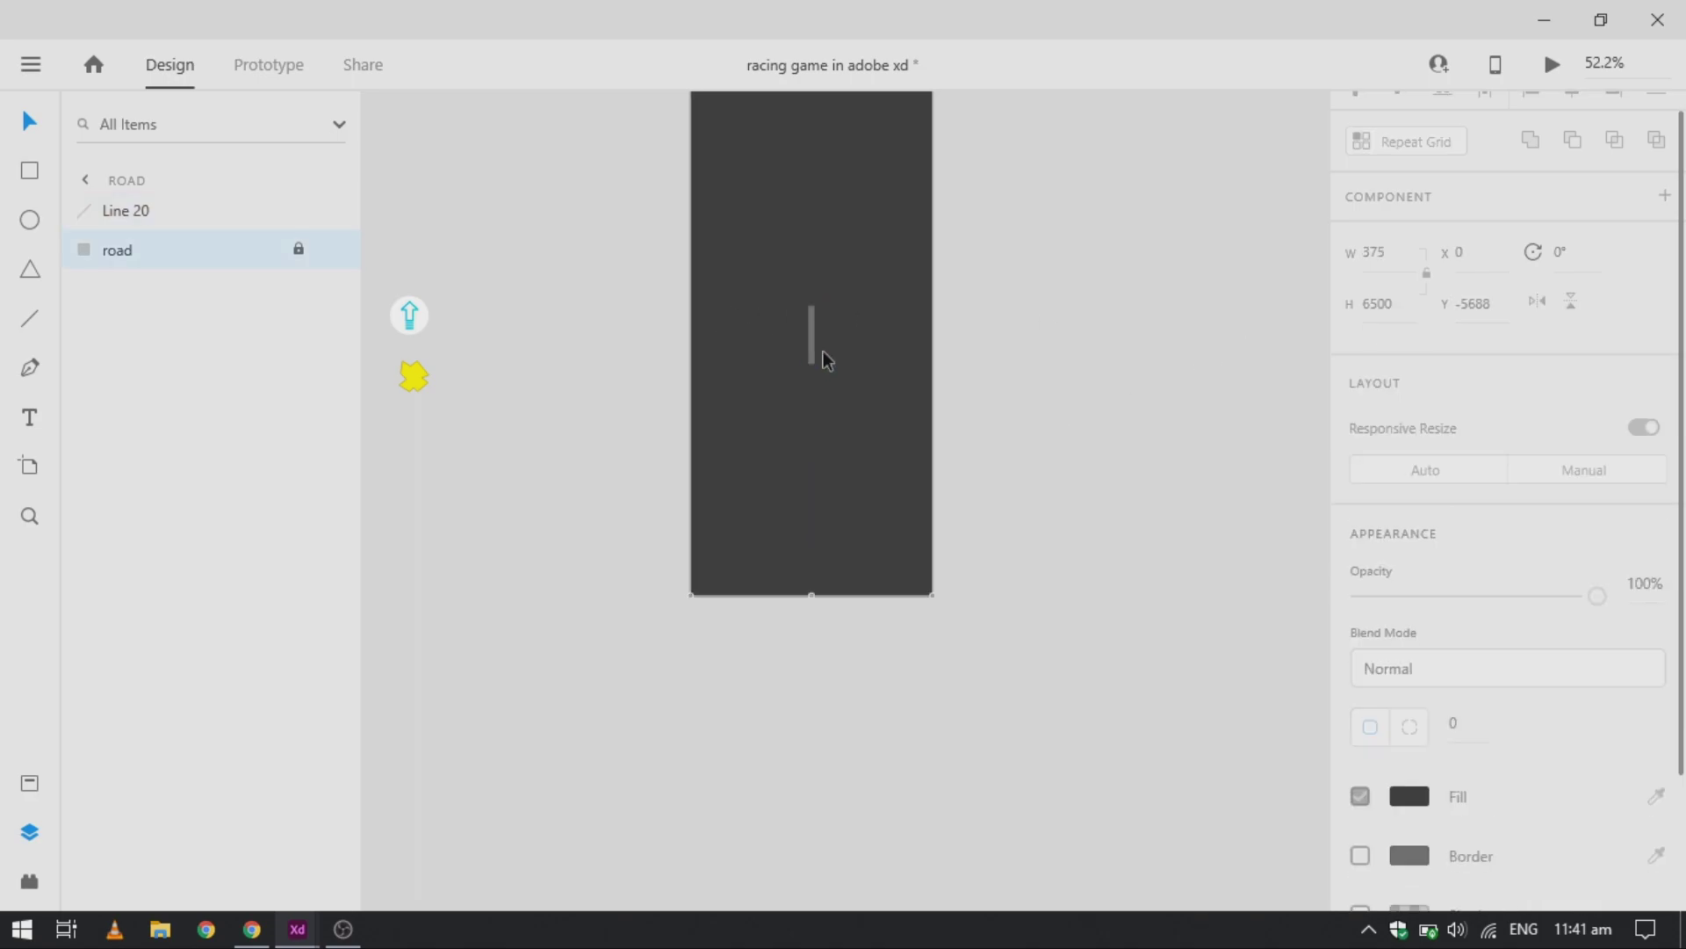
pyautogui.click(810, 344)
pyautogui.scroll(-1, 1403, 784)
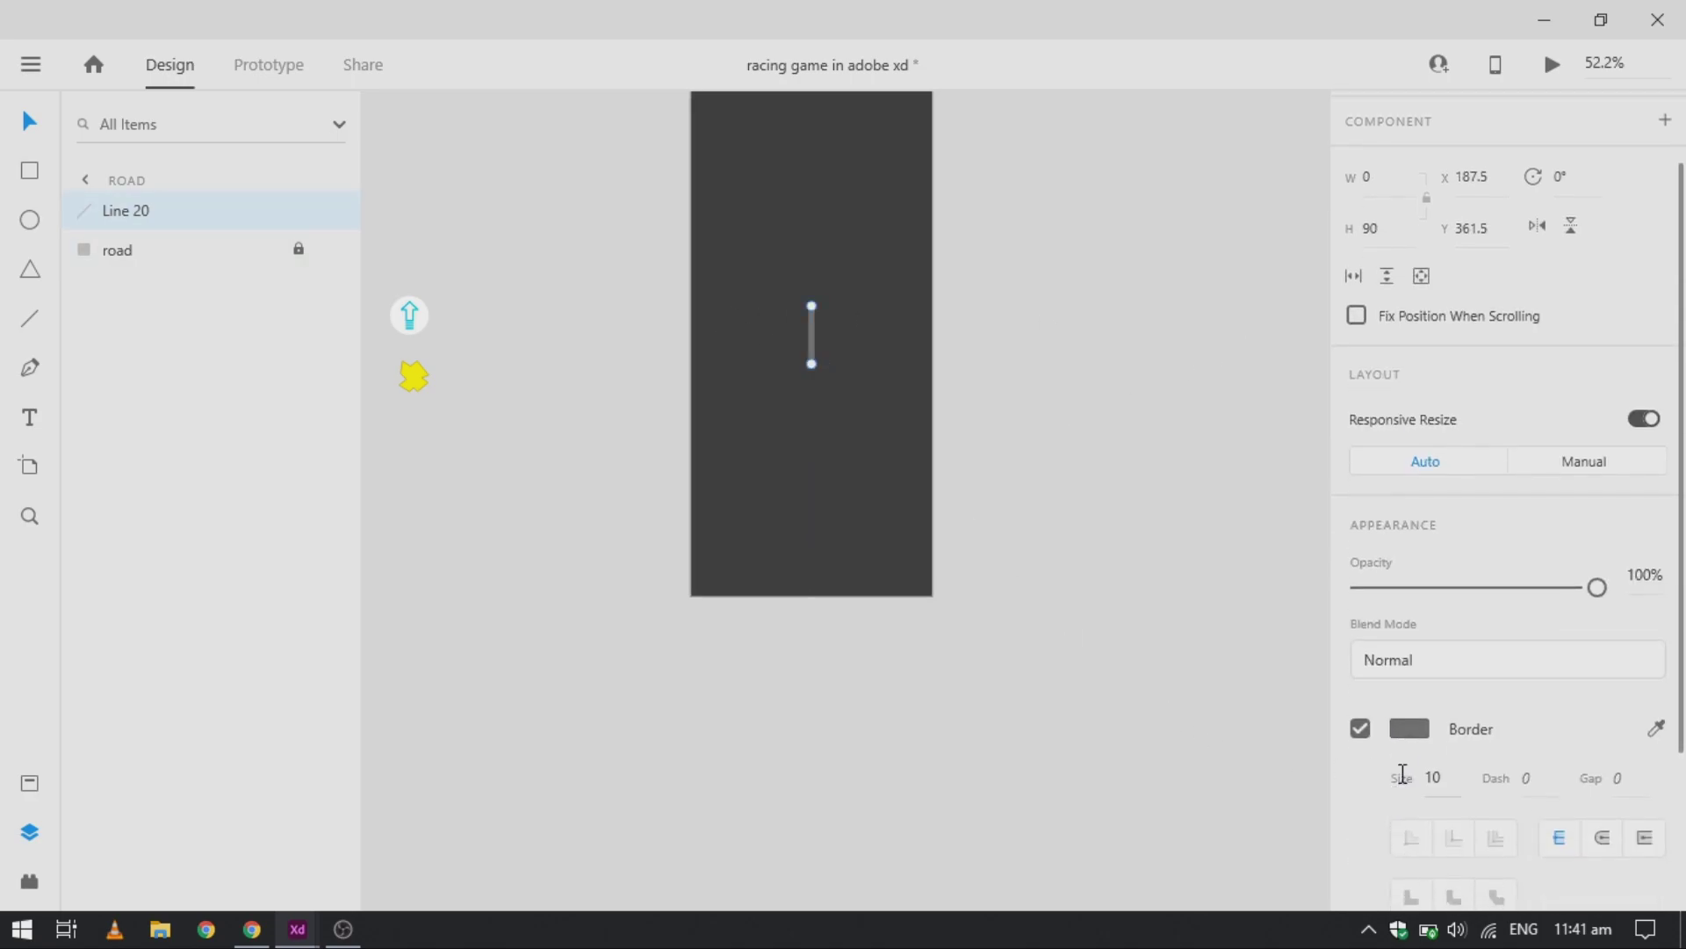
pyautogui.click(1425, 738)
pyautogui.moveTo(1121, 665); pyautogui.dragTo(824, 383)
pyautogui.click(809, 324)
pyautogui.moveTo(809, 323); pyautogui.dragTo(813, 557)
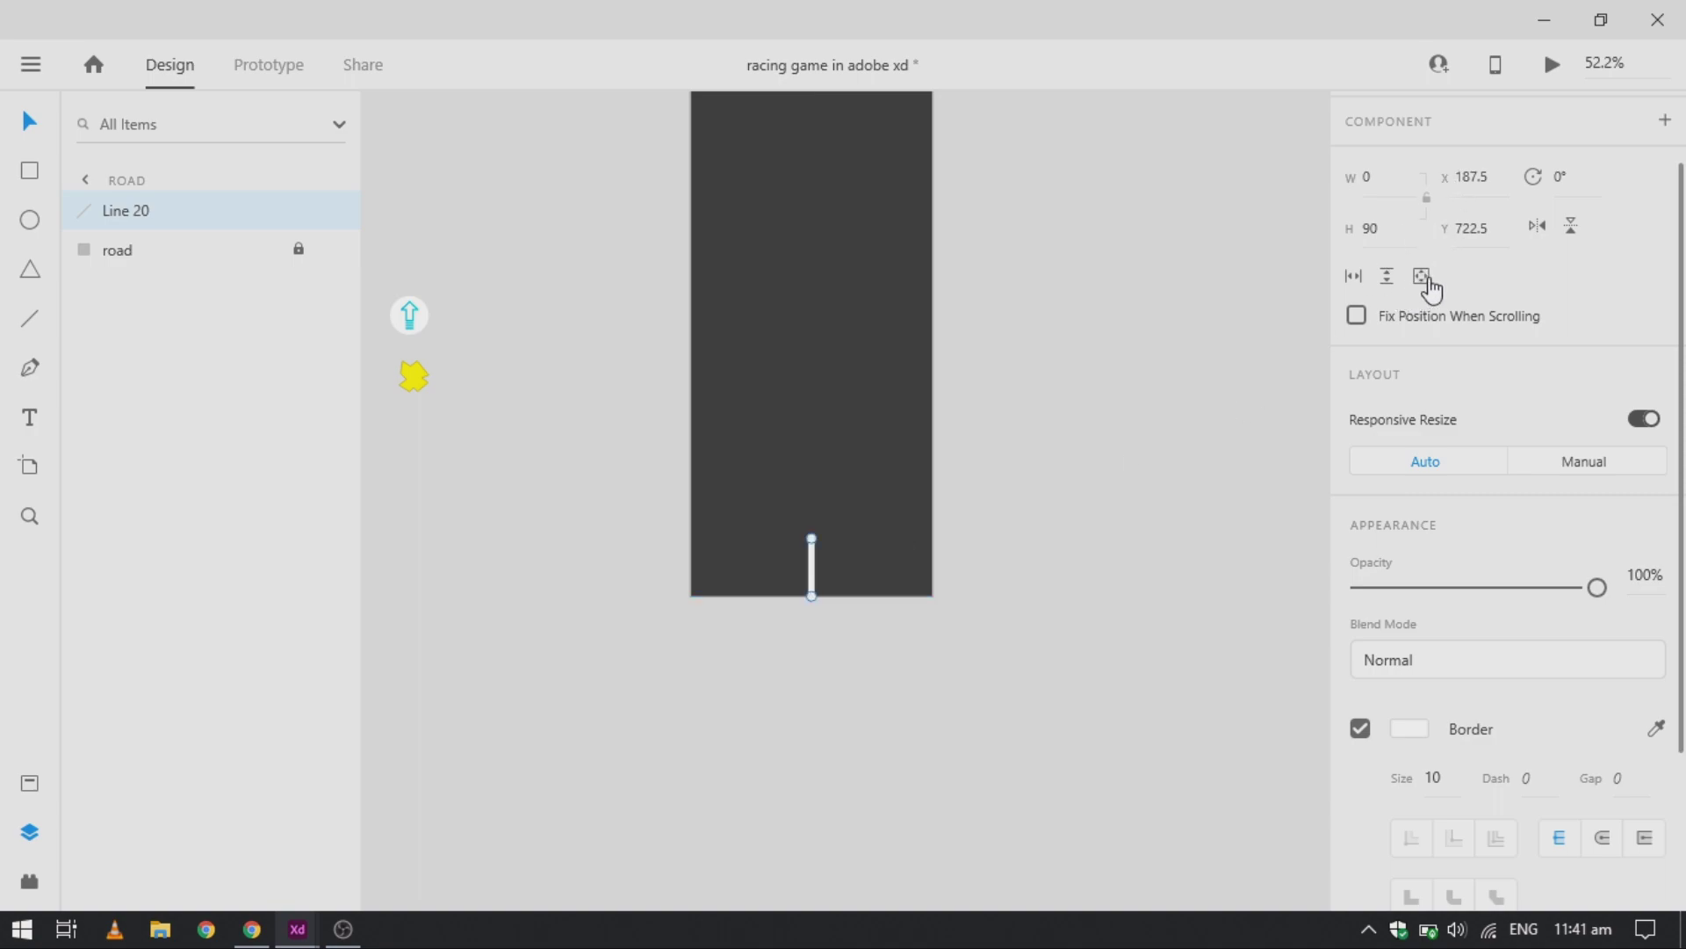
pyautogui.scroll(1, 1389, 283)
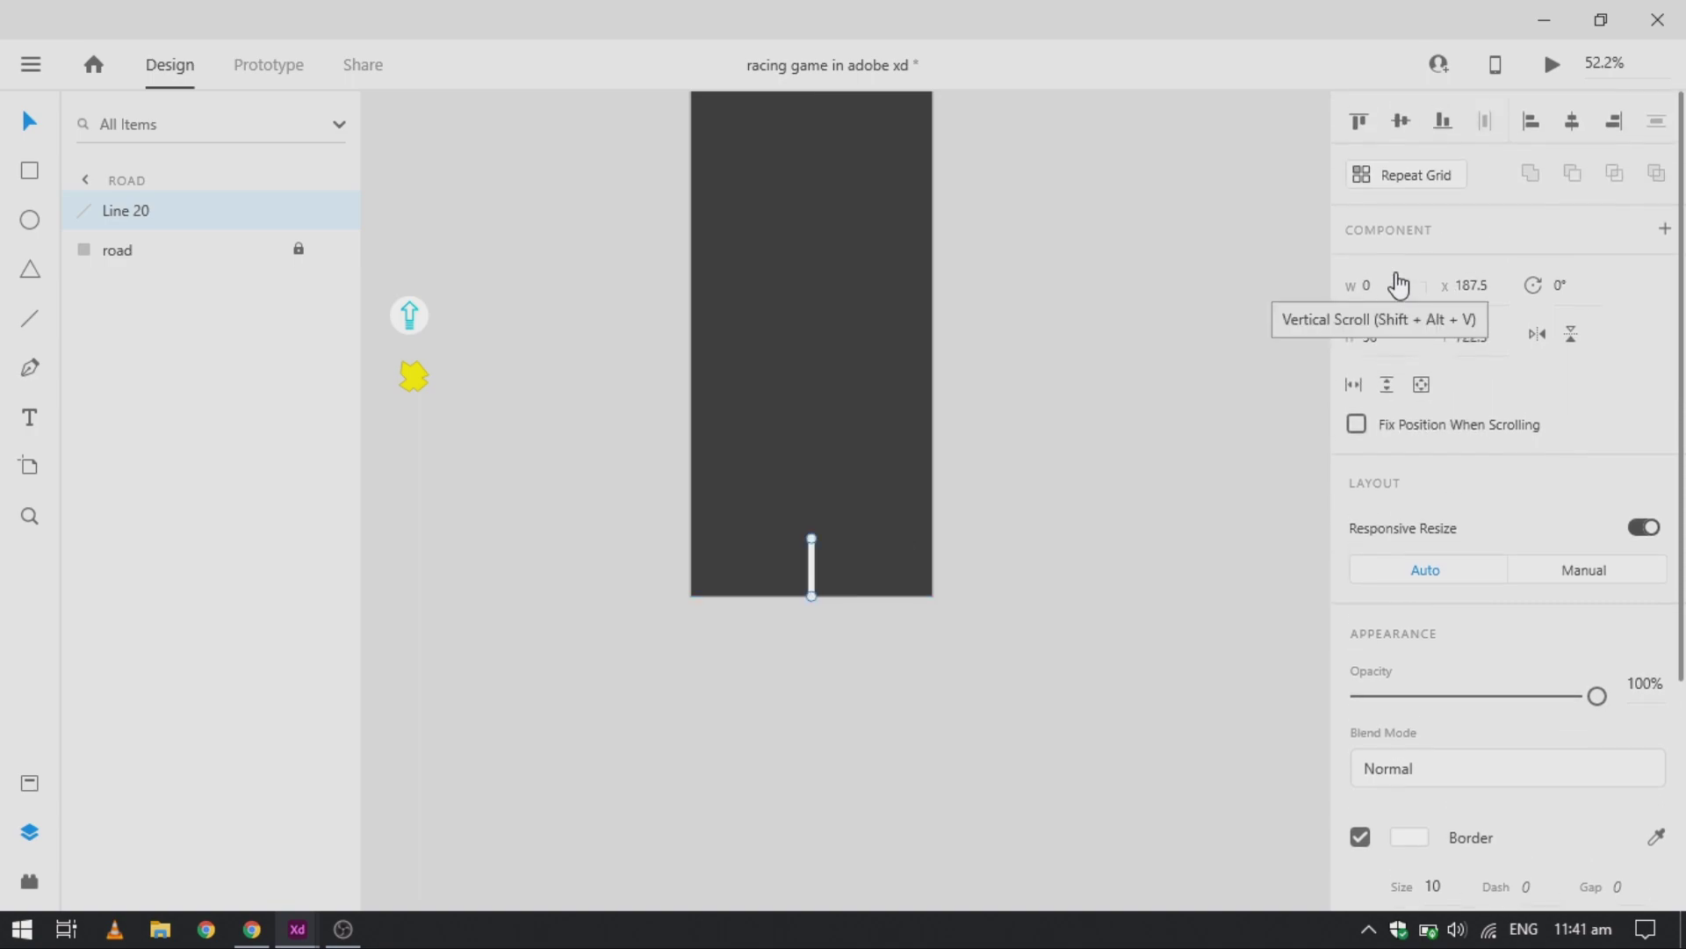
# Step: Turn the lane line into a repeat grid with 90° rotation and stretch it up the road
pyautogui.click(1416, 168)
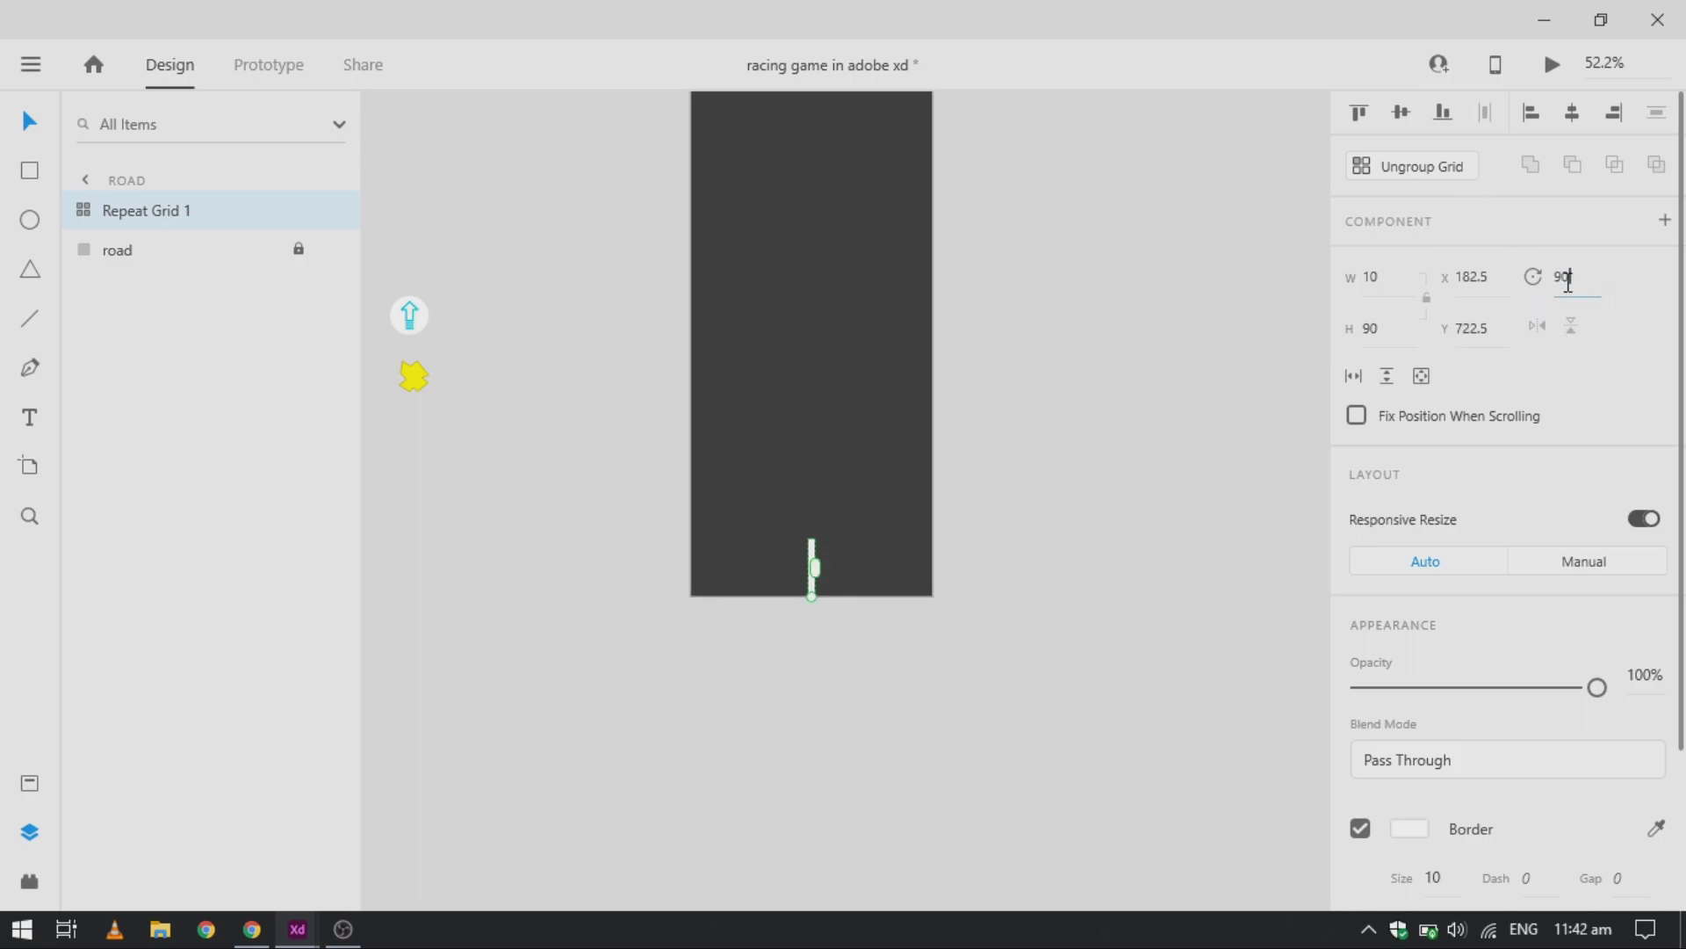
pyautogui.press('Return')
pyautogui.press('Return')
pyautogui.moveTo(811, 539); pyautogui.dragTo(839, 121)
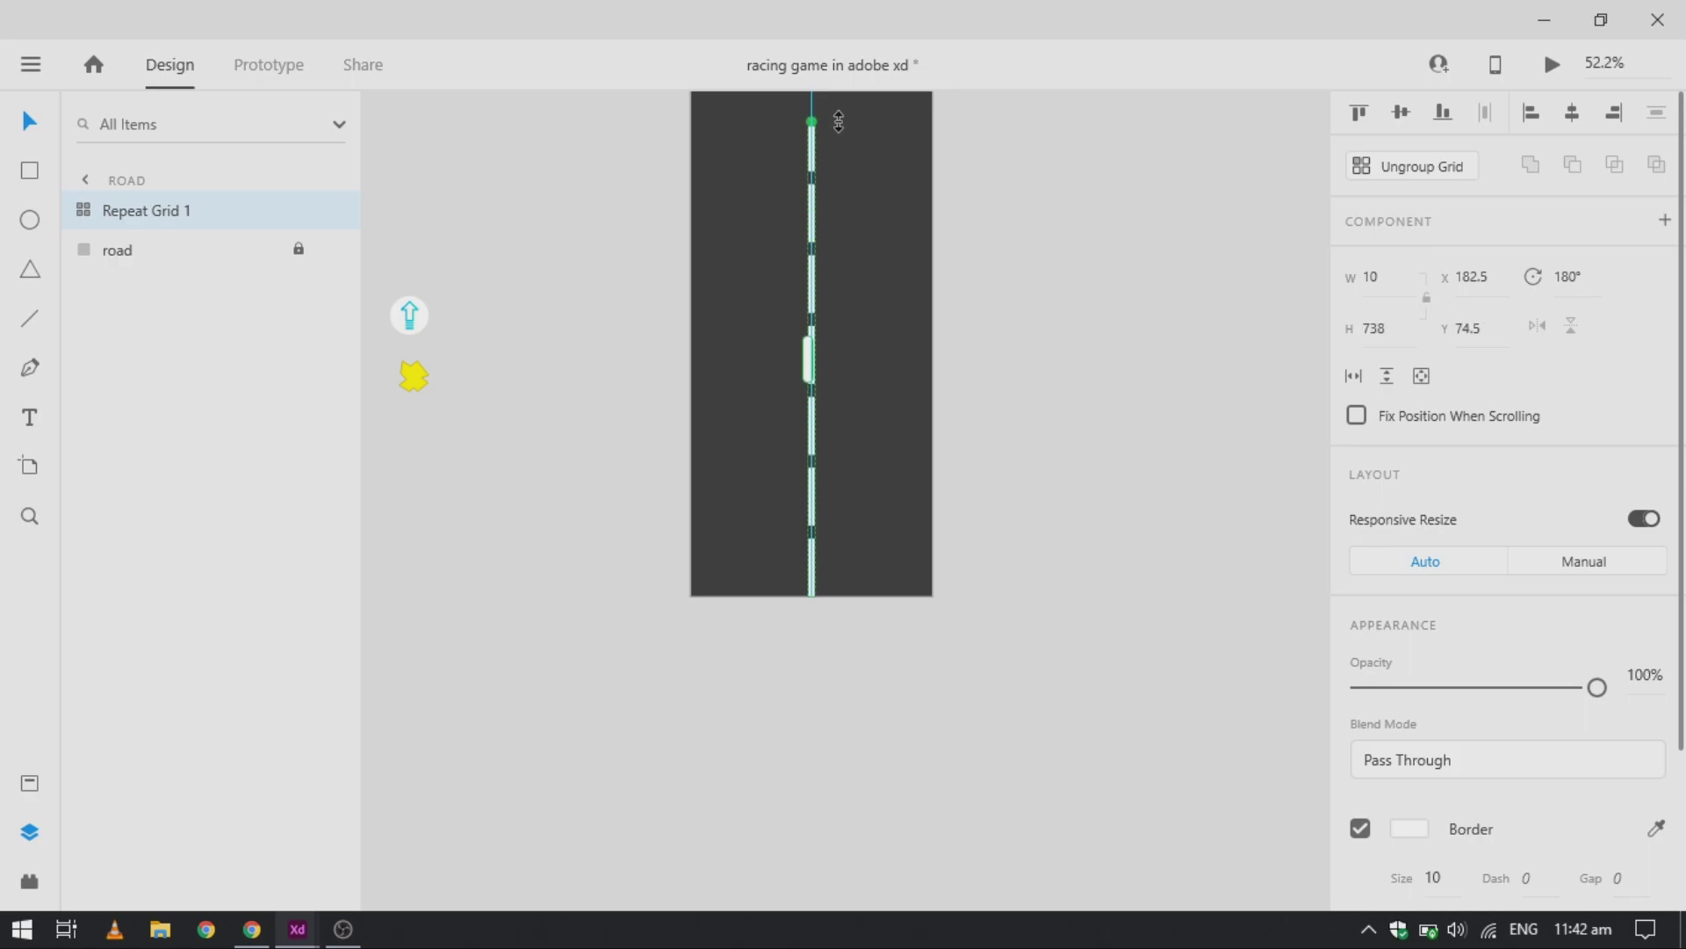
pyautogui.scroll(5, 816, 186)
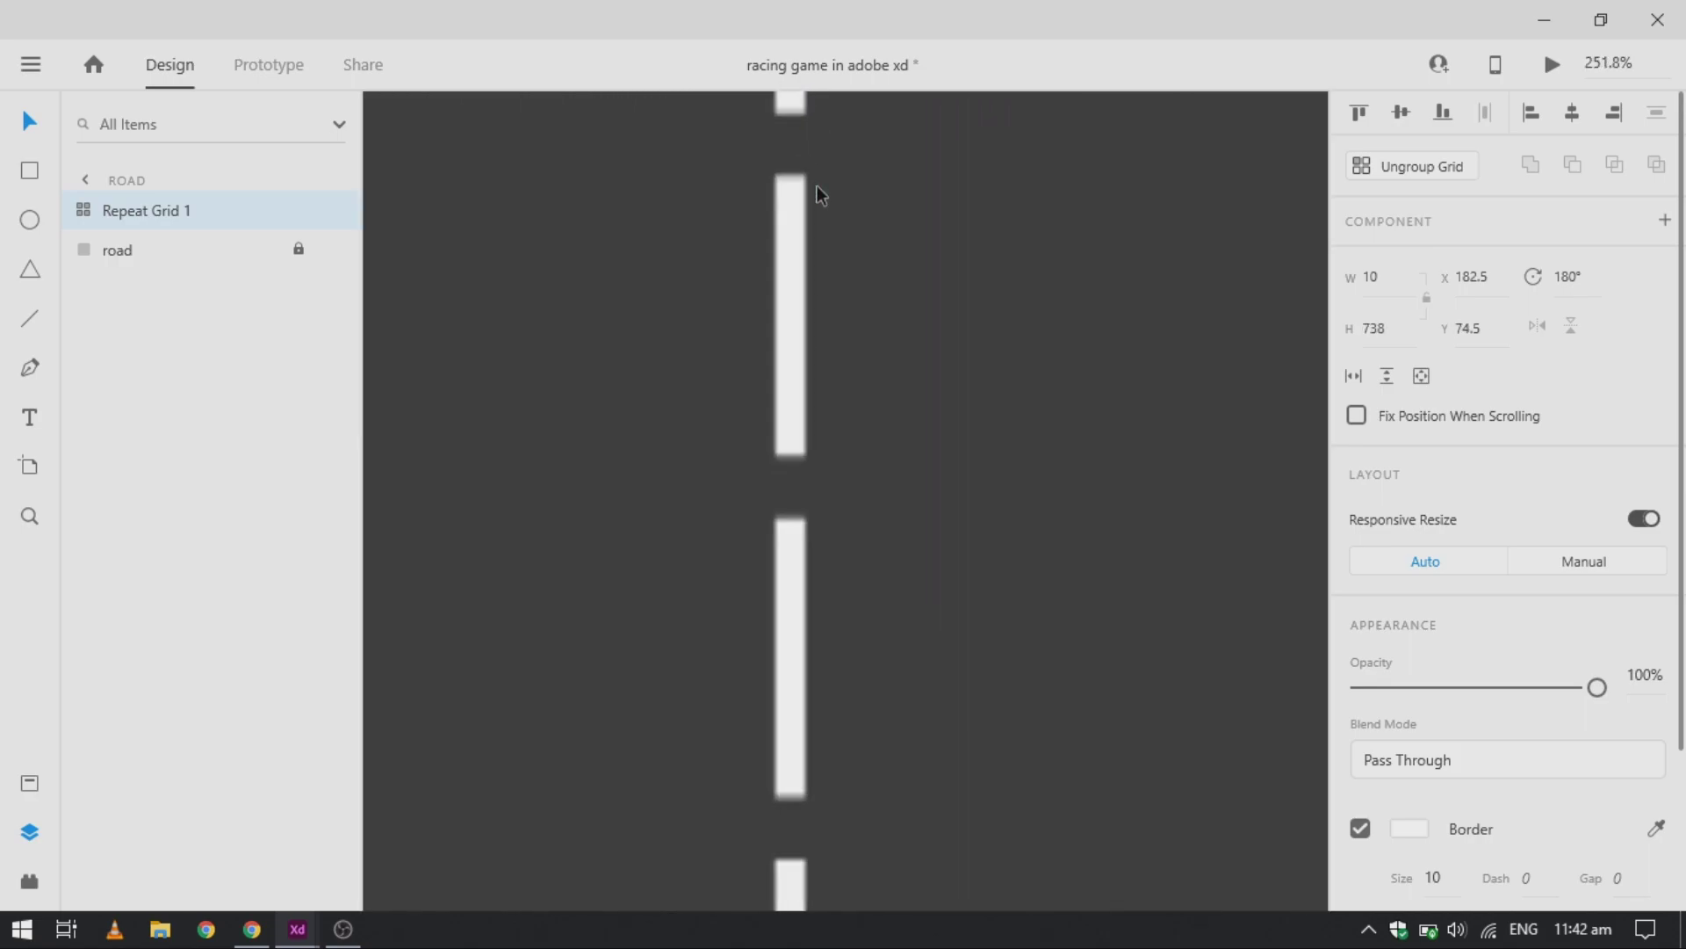
pyautogui.scroll(3, 744, 208)
pyautogui.scroll(3, 823, 566)
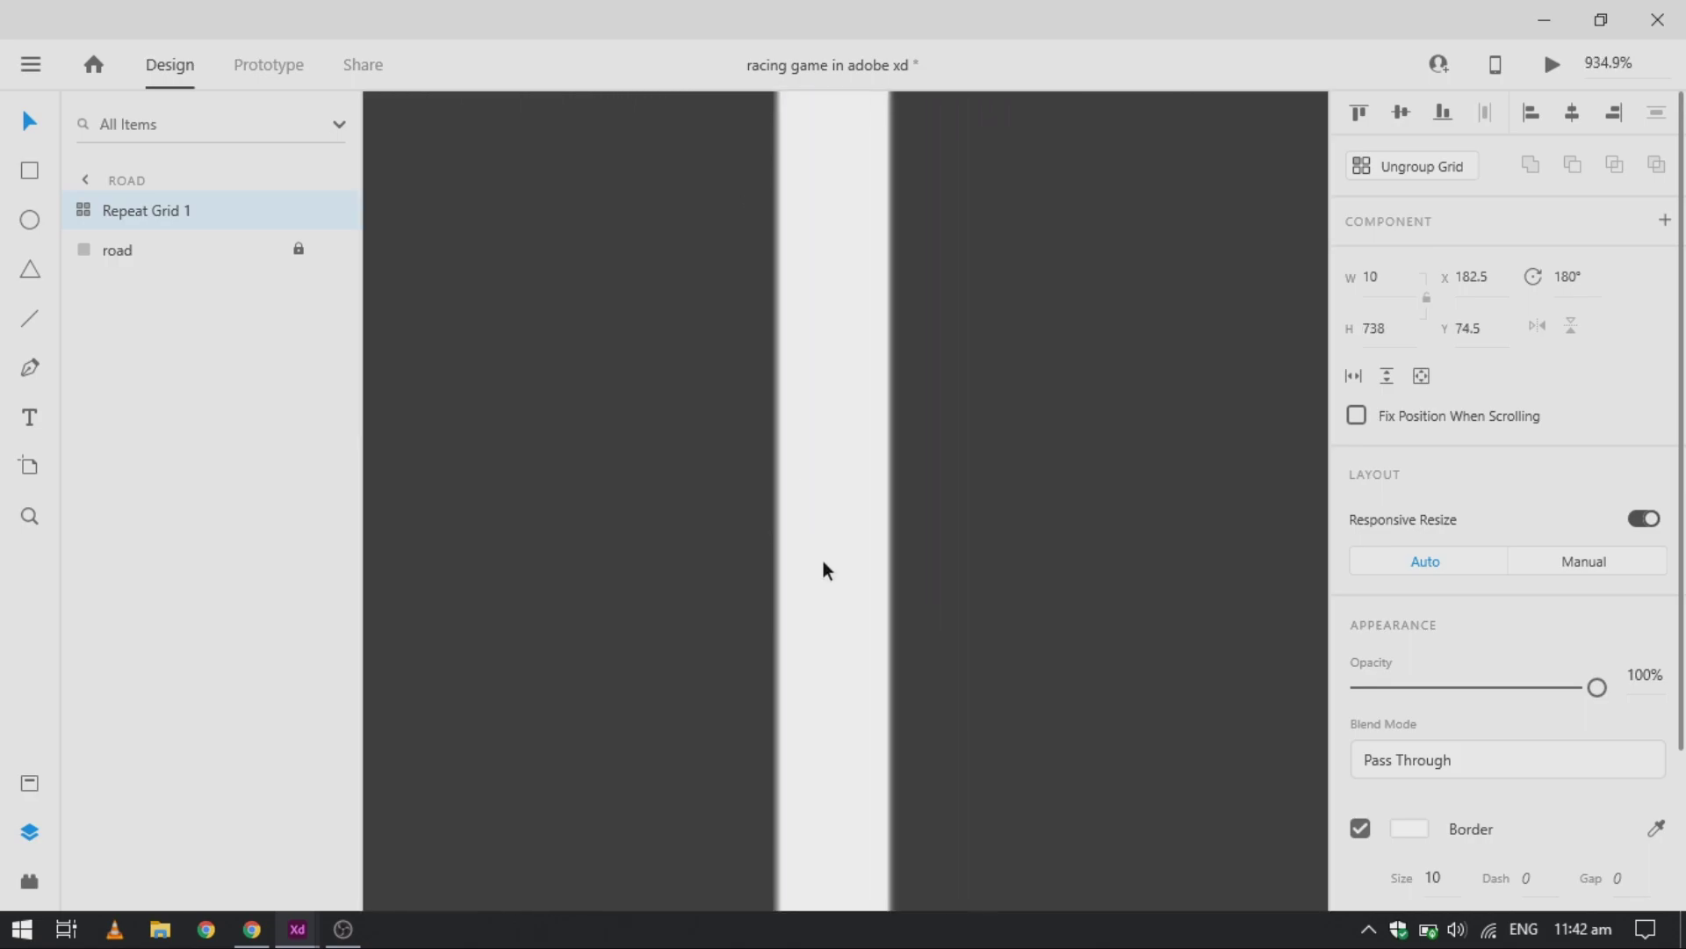
pyautogui.scroll(3, 831, 585)
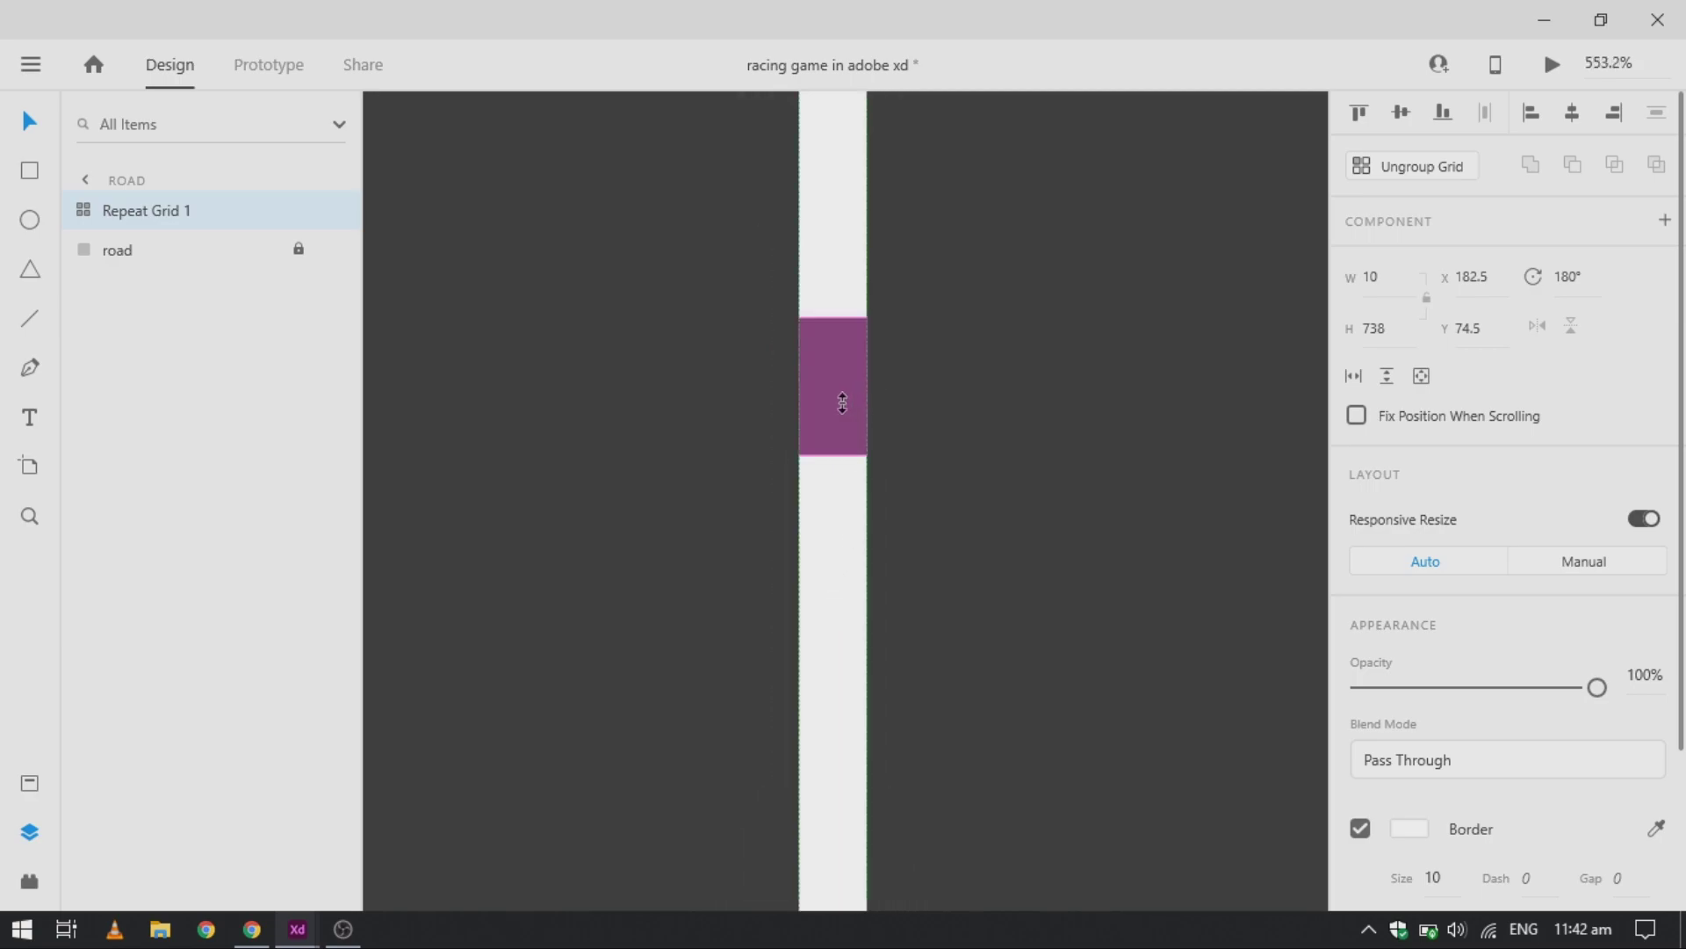
# Step: Widen the gap between dashes and extend the grid to the road's full 6501 height
pyautogui.moveTo(840, 403); pyautogui.dragTo(826, 144)
pyautogui.scroll(-5, 824, 151)
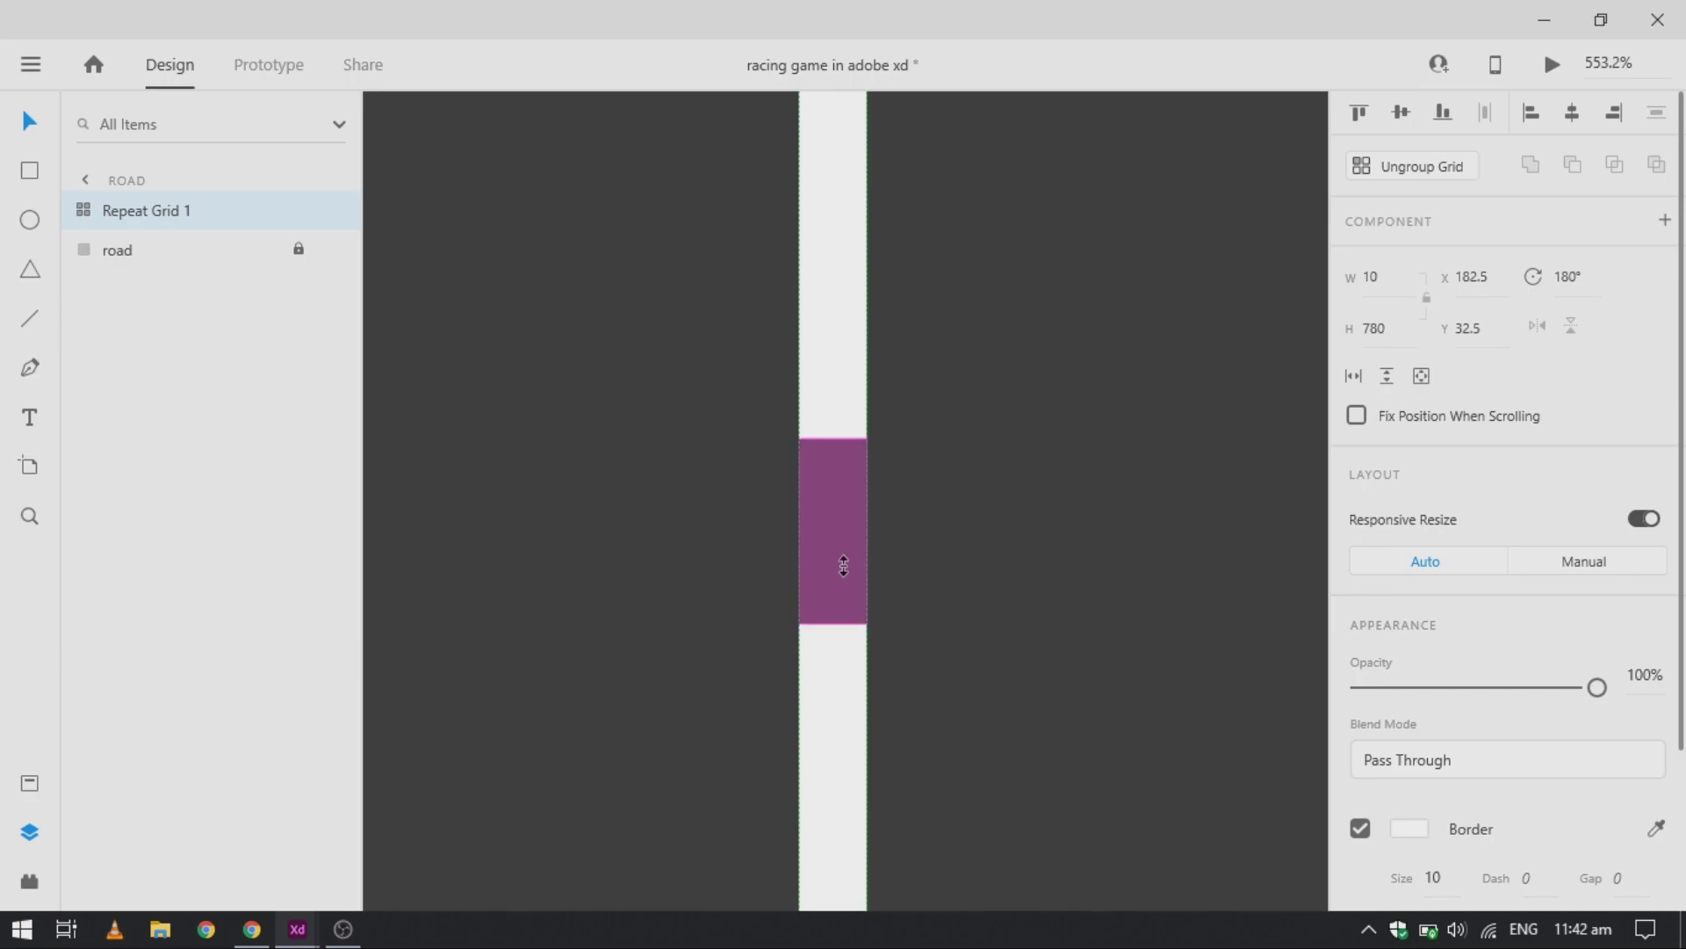
pyautogui.moveTo(843, 564); pyautogui.dragTo(821, 93)
pyautogui.hotkey('ctrl', '0')
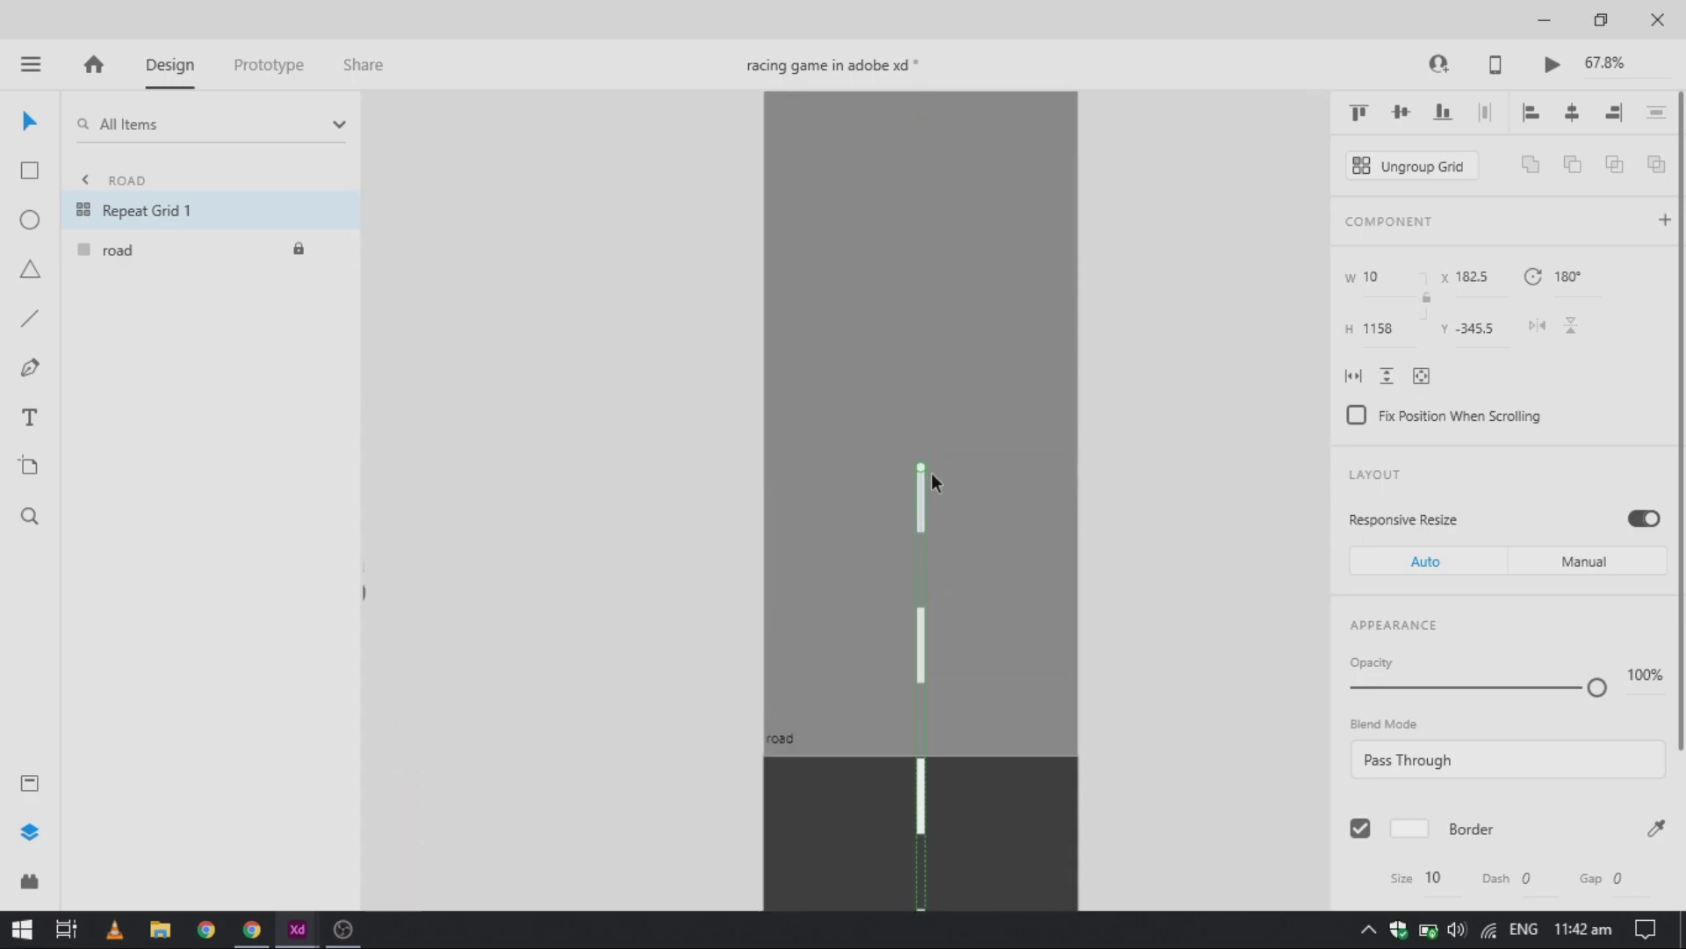
pyautogui.moveTo(921, 441); pyautogui.dragTo(914, 15)
# Step: Rename the dashed-line layer 'road li' and place the arrow at the road's top-left
pyautogui.doubleClick(132, 218)
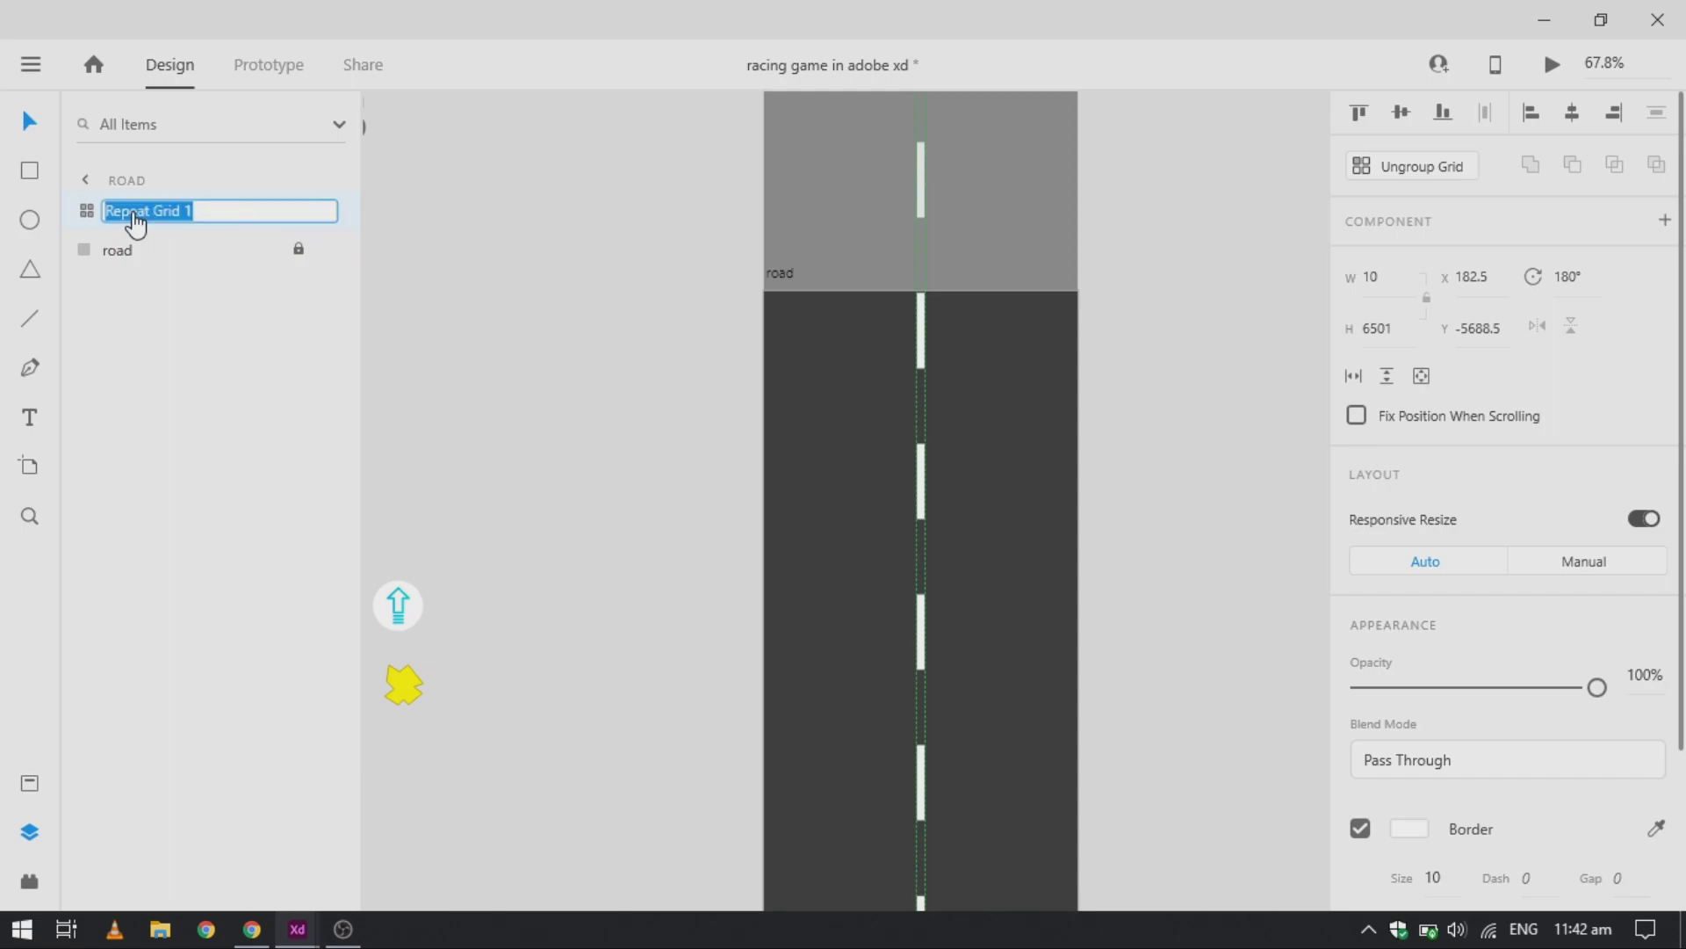
pyautogui.write('roa')
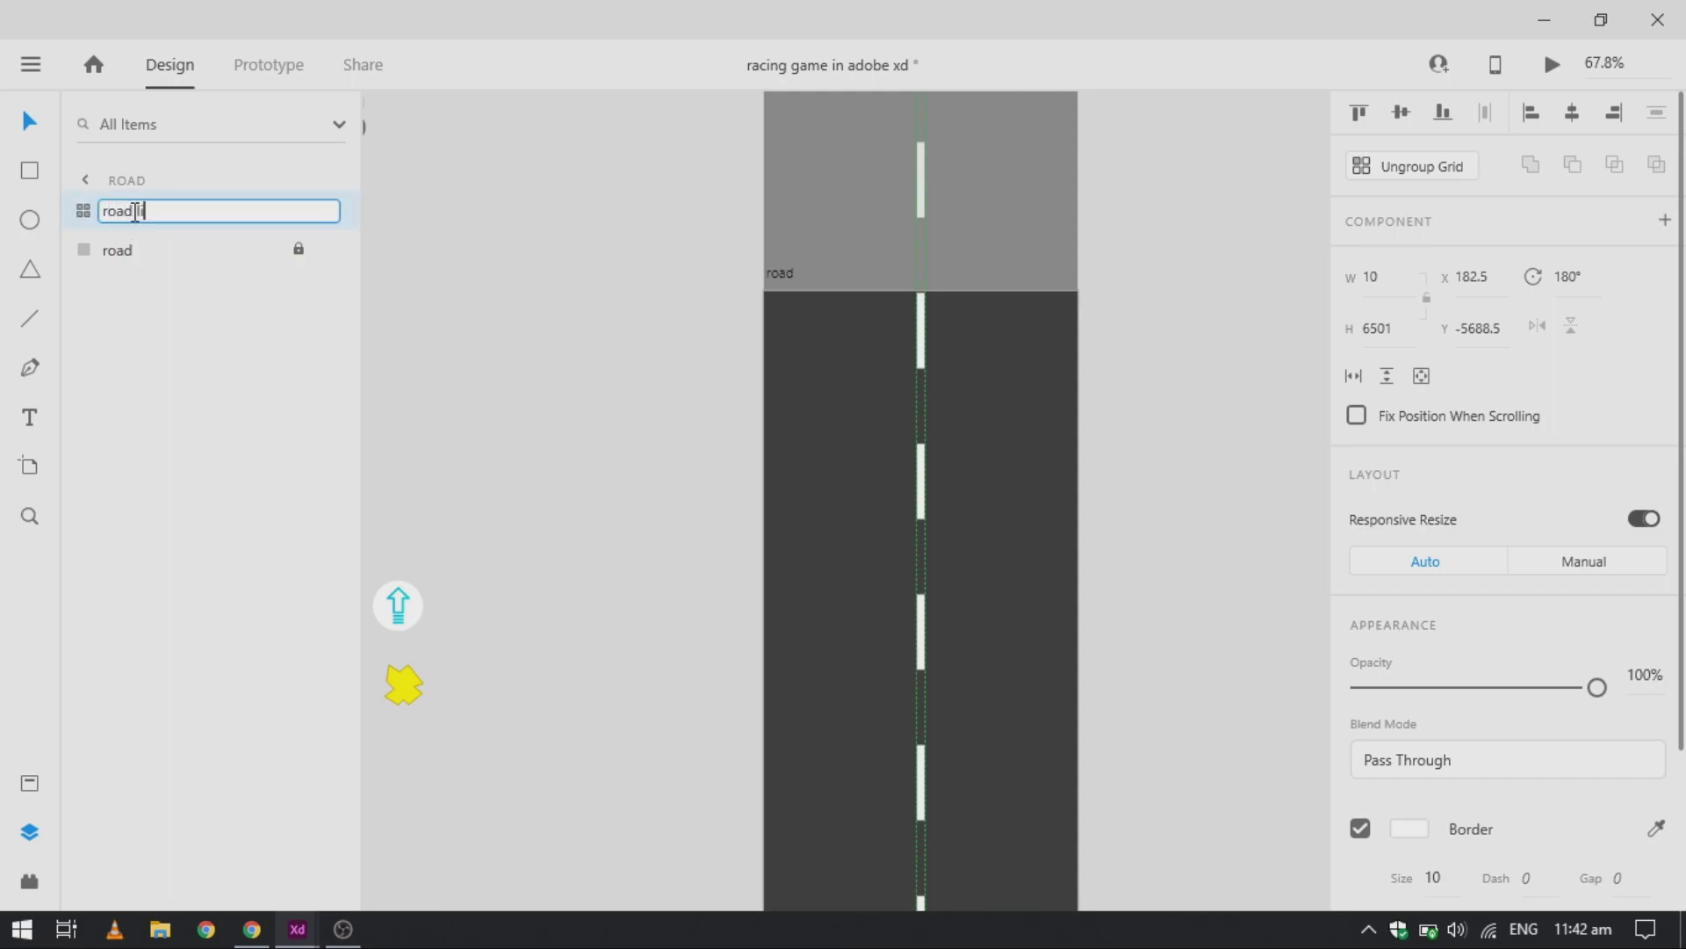
pyautogui.write('d li')
pyautogui.hscroll(-3, 527, 603)
pyautogui.moveTo(527, 603); pyautogui.dragTo(942, 332)
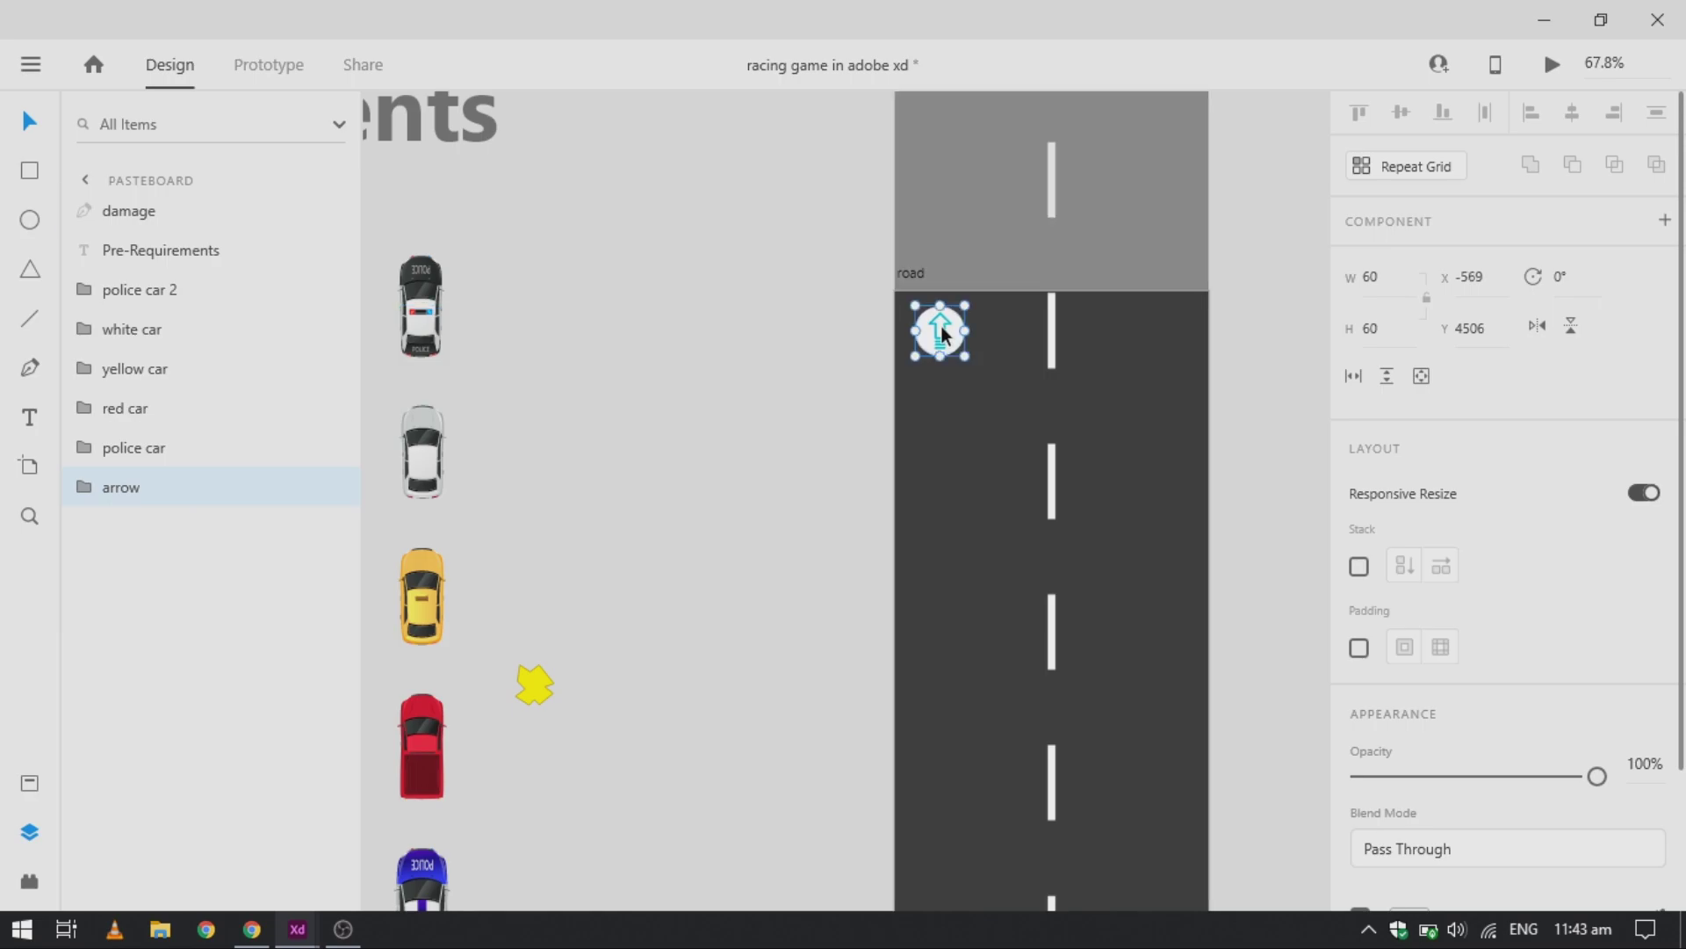
# Step: Select the cars together and move the yellow car above the road into the right lane
pyautogui.click(748, 509)
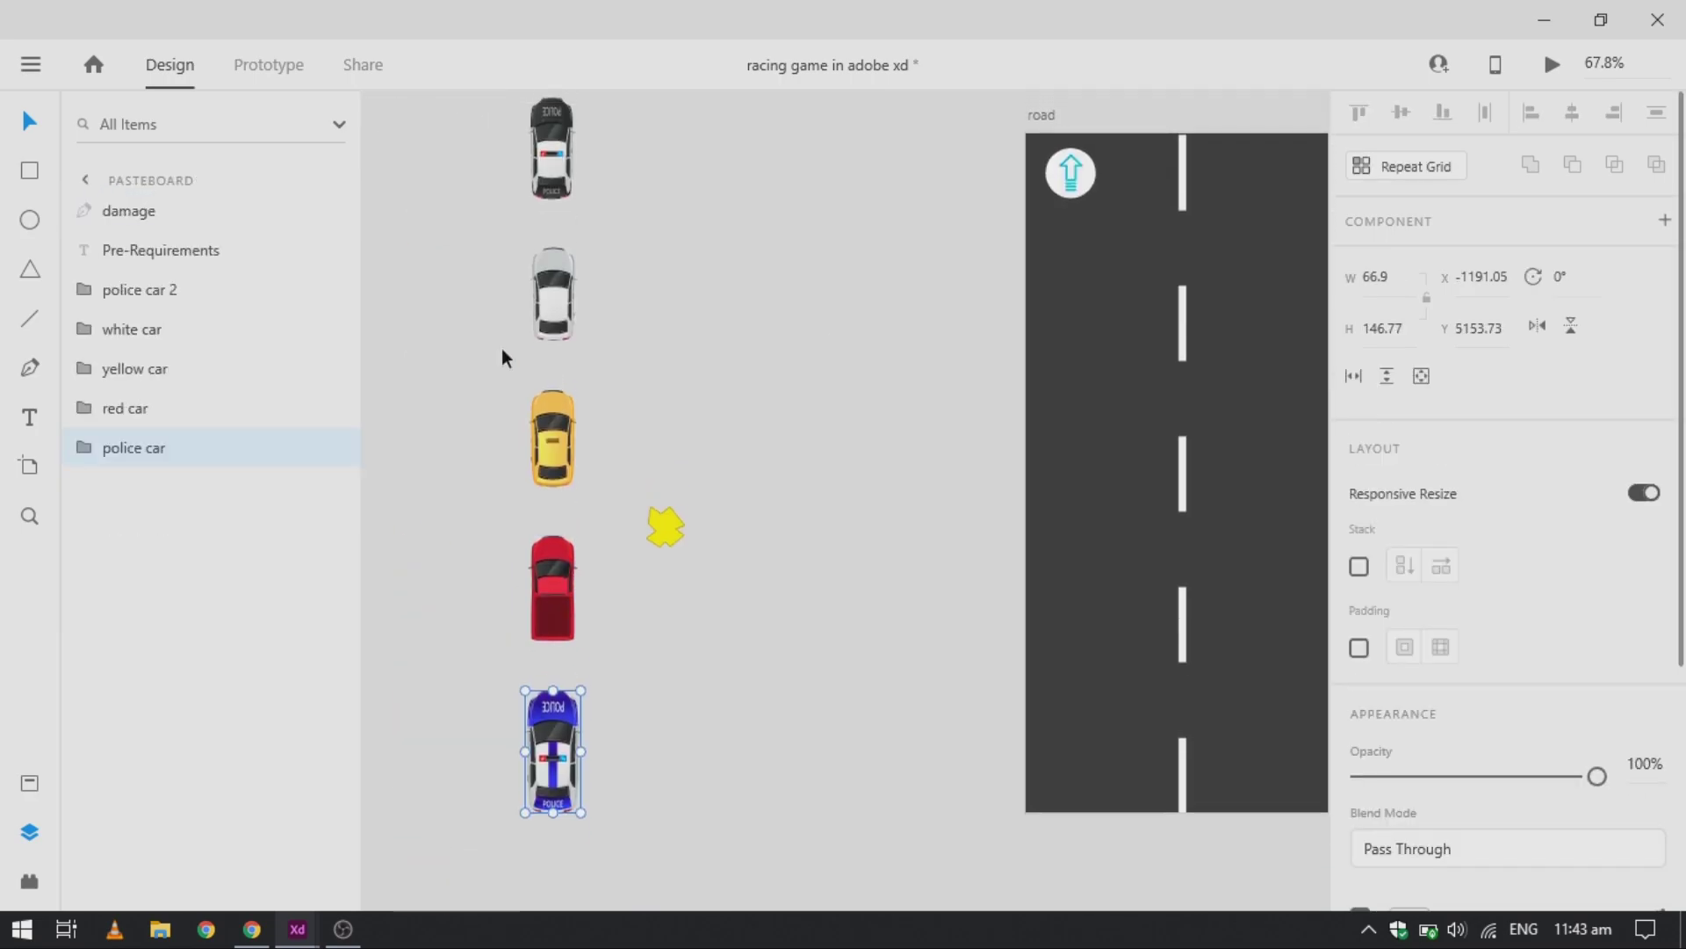
pyautogui.scroll(2, 502, 347)
pyautogui.moveTo(487, 165); pyautogui.dragTo(583, 329)
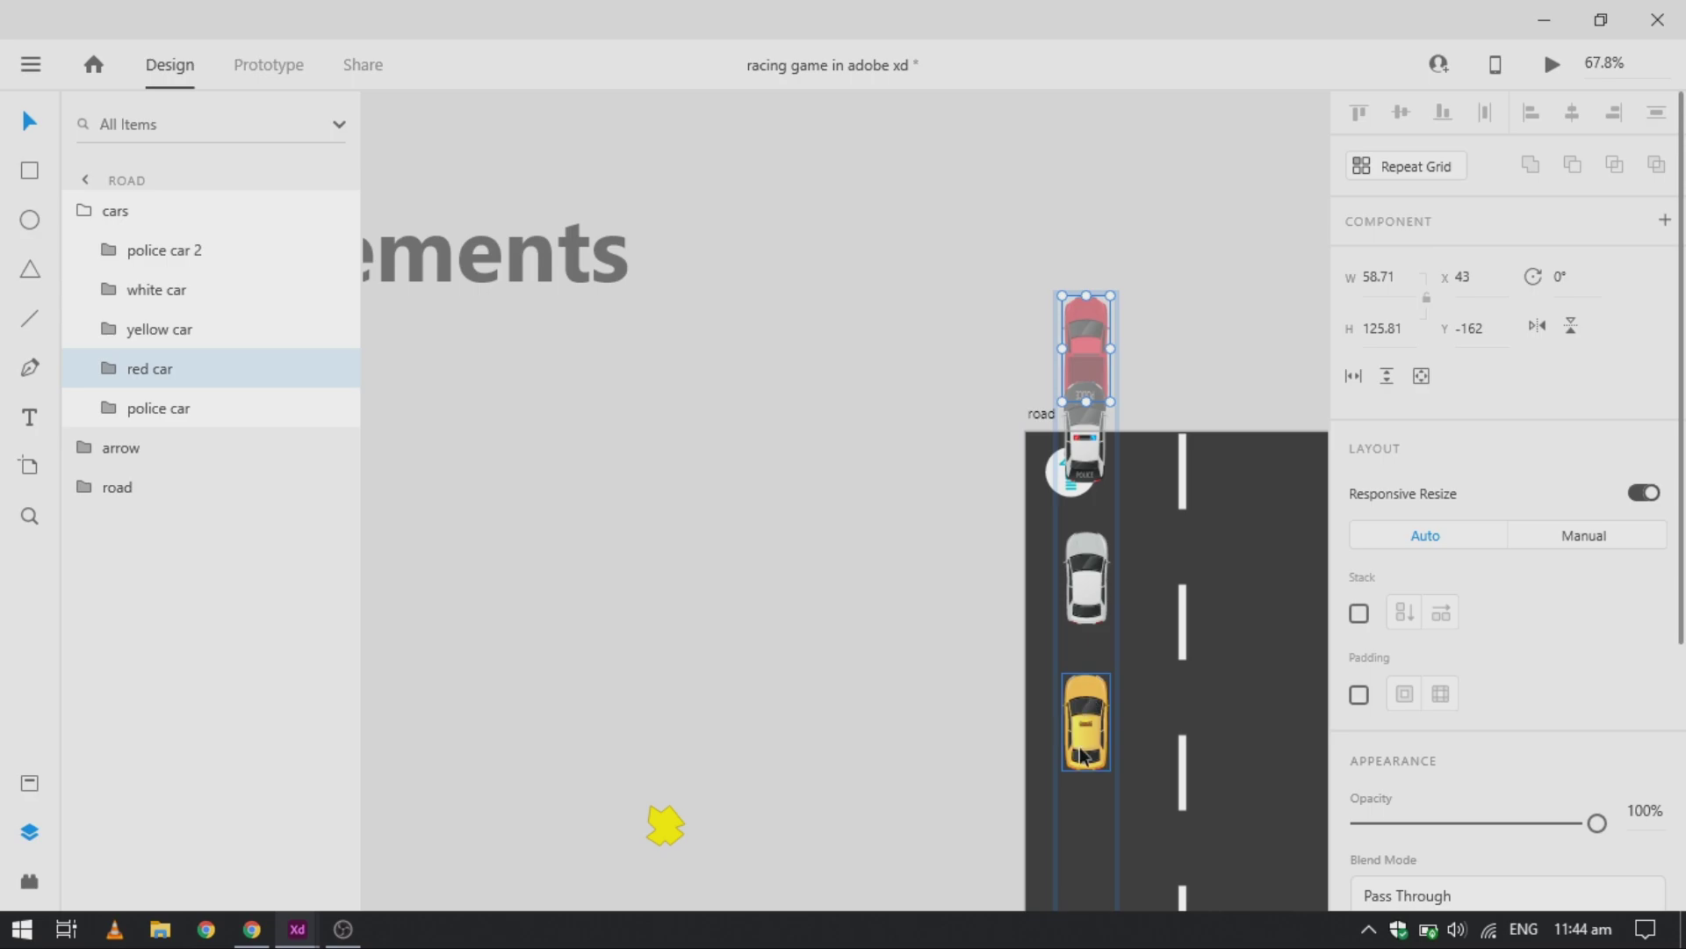
pyautogui.moveTo(1084, 716)
pyautogui.mouseDown()
pyautogui.moveTo(1091, 106)
pyautogui.moveTo(1089, 169)
pyautogui.mouseUp()
pyautogui.hscroll(3, 1089, 170)
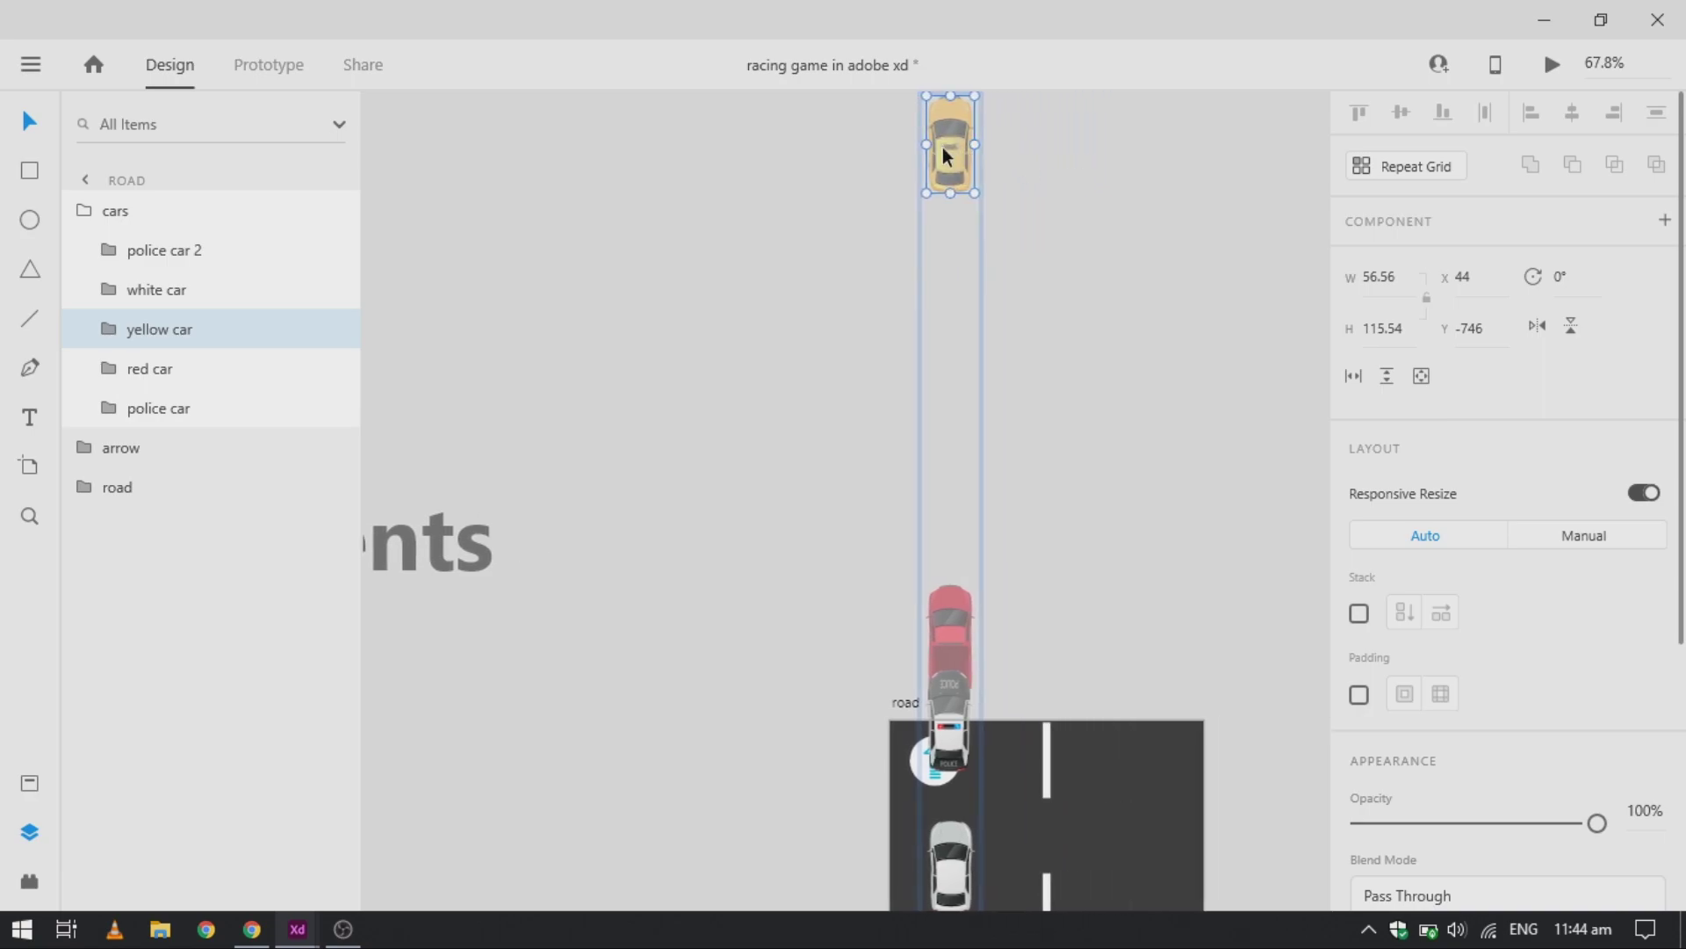
pyautogui.moveTo(942, 146); pyautogui.dragTo(1136, 172)
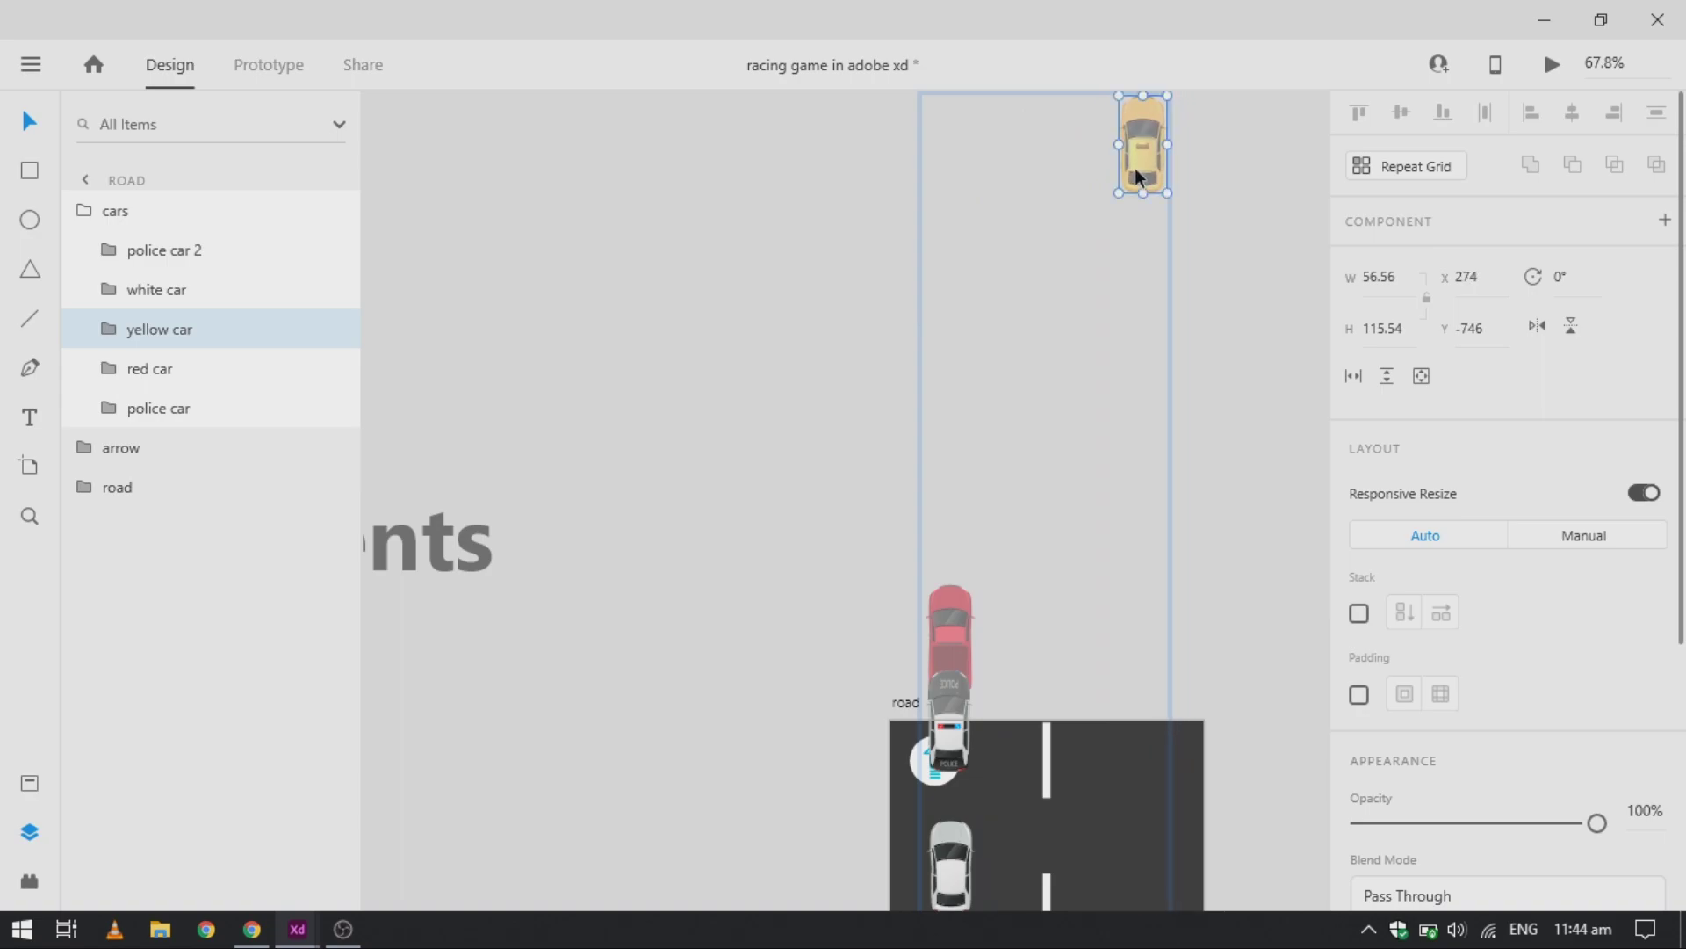
# Step: Move the white car far up above the road
pyautogui.click(958, 876)
pyautogui.moveTo(959, 876); pyautogui.dragTo(1141, 160)
pyautogui.scroll(-10, 1110, 124)
pyautogui.scroll(5, 1012, 301)
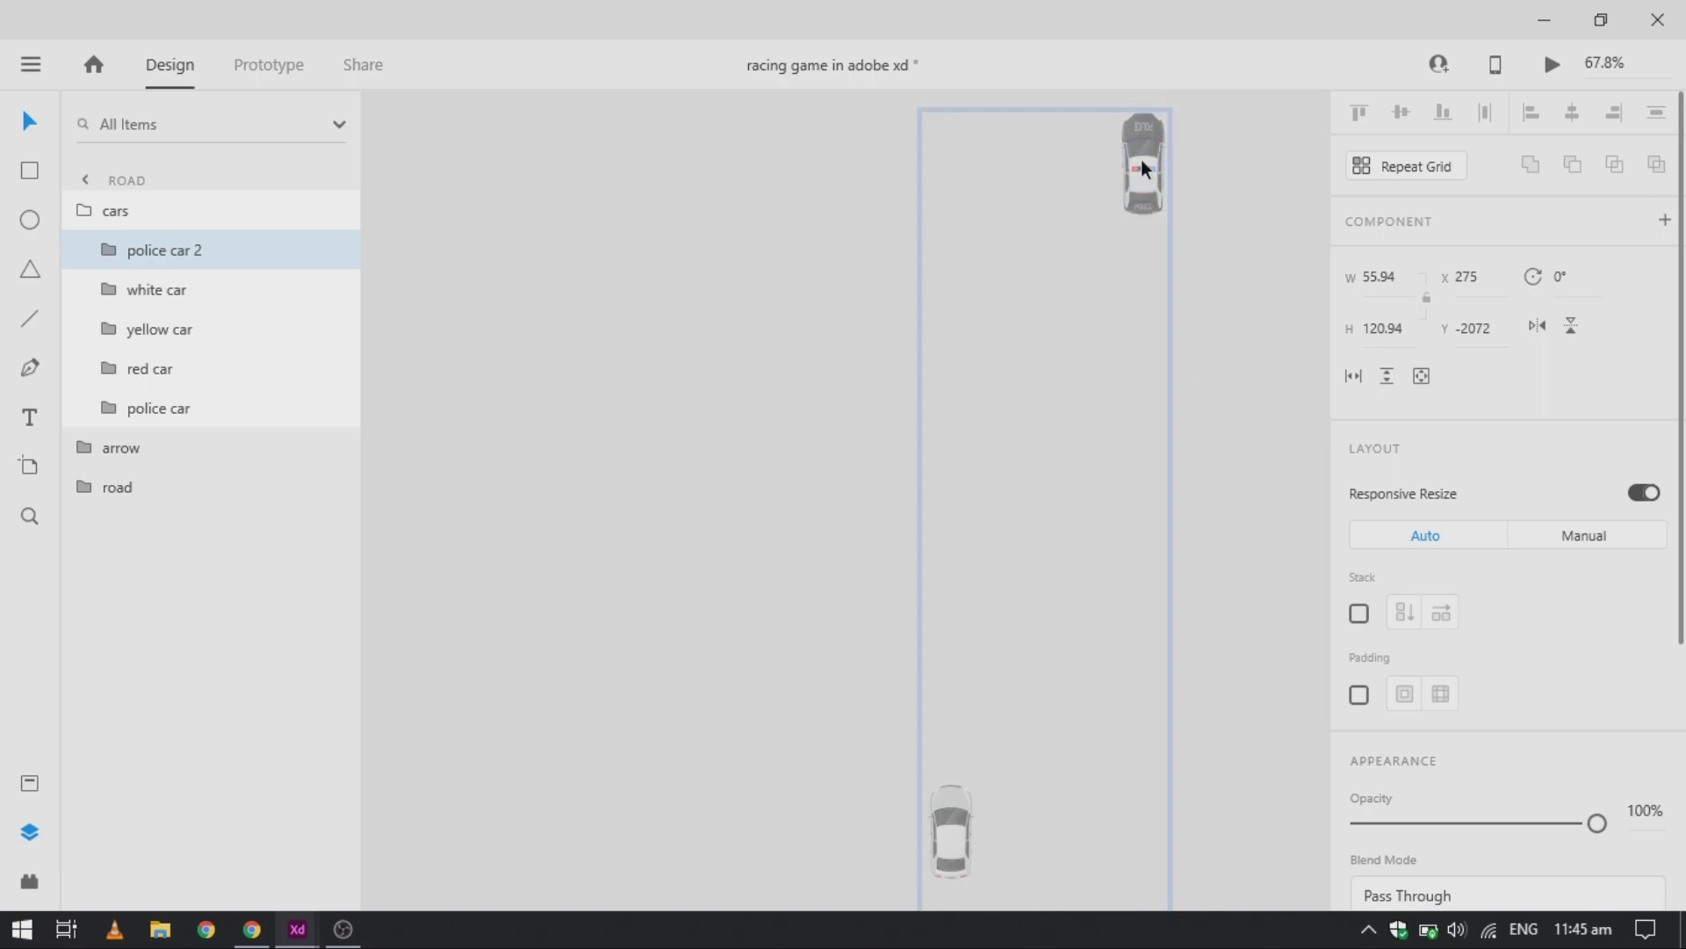
# Step: Duplicate the road artboard, save, and bring the red car down onto the copy's road
pyautogui.click(908, 195)
pyautogui.hotkey('ctrl', 'd')
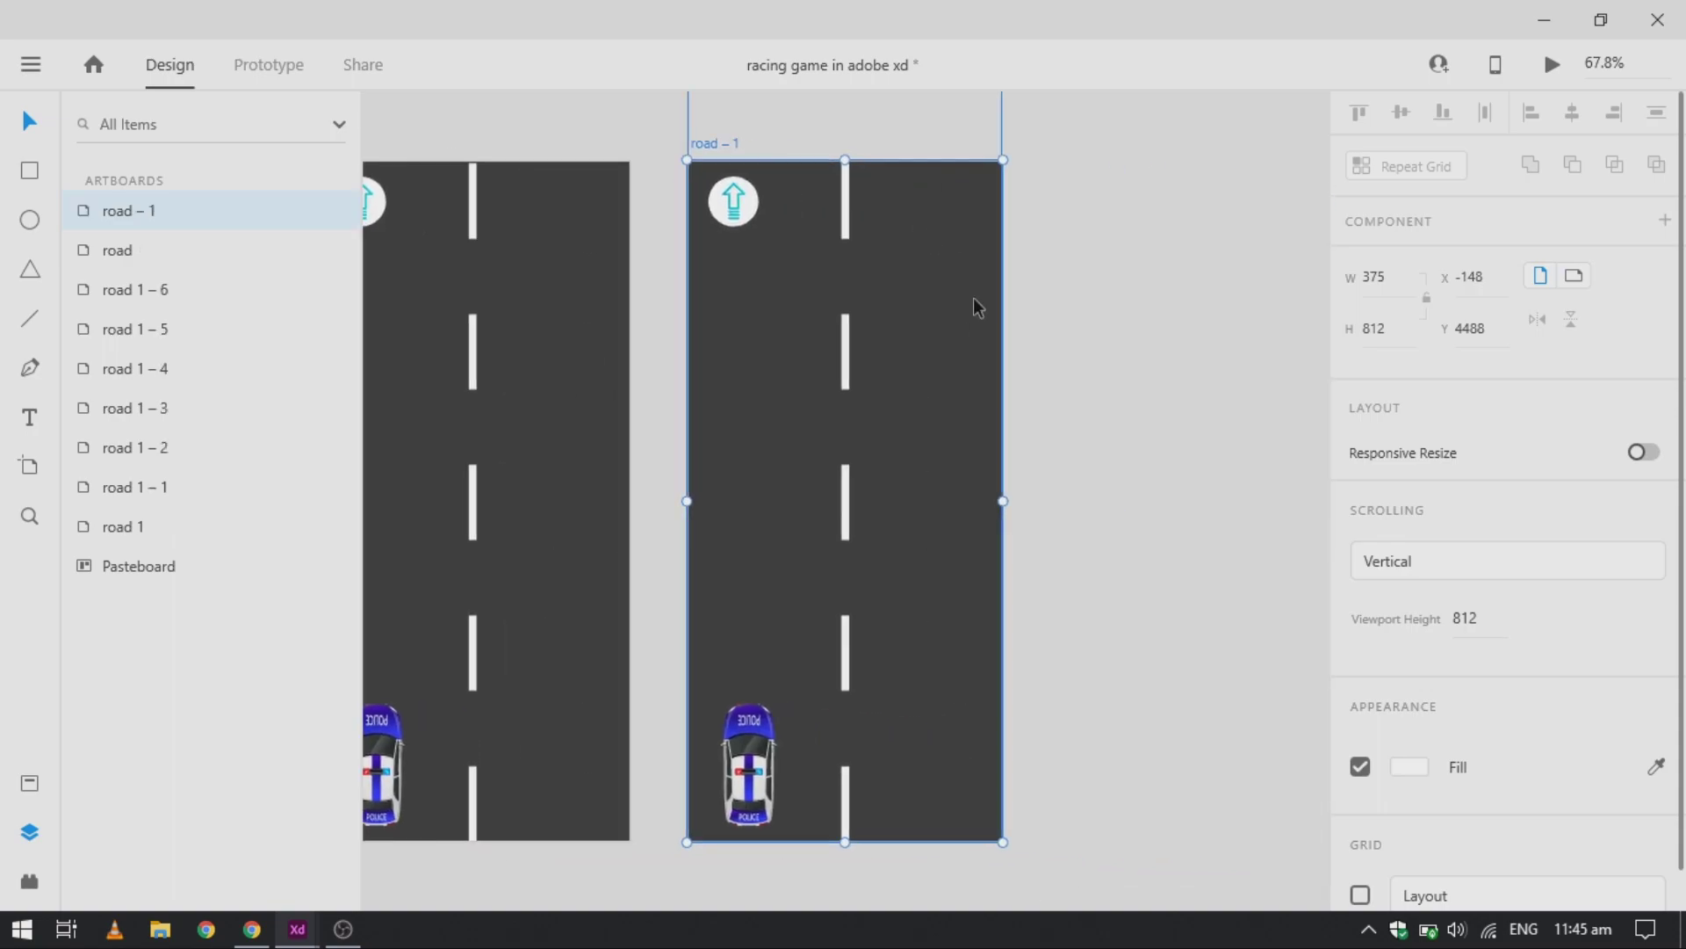
pyautogui.hotkey('ctrl', 's')
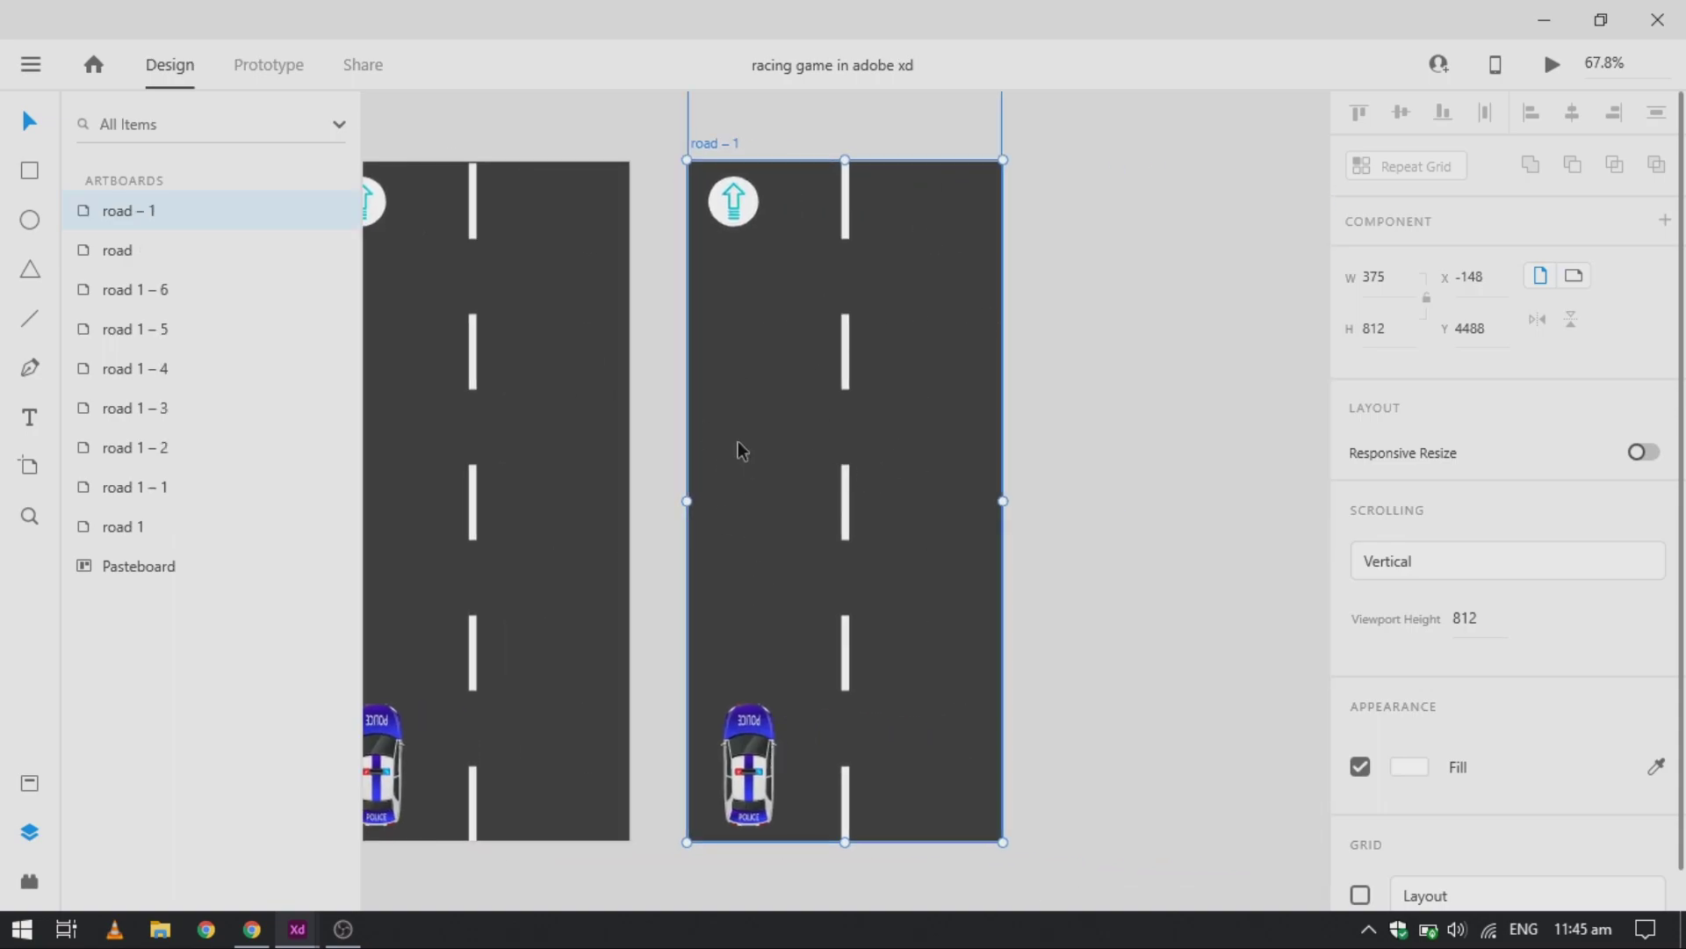
pyautogui.scroll(1, 738, 440)
pyautogui.doubleClick(757, 163)
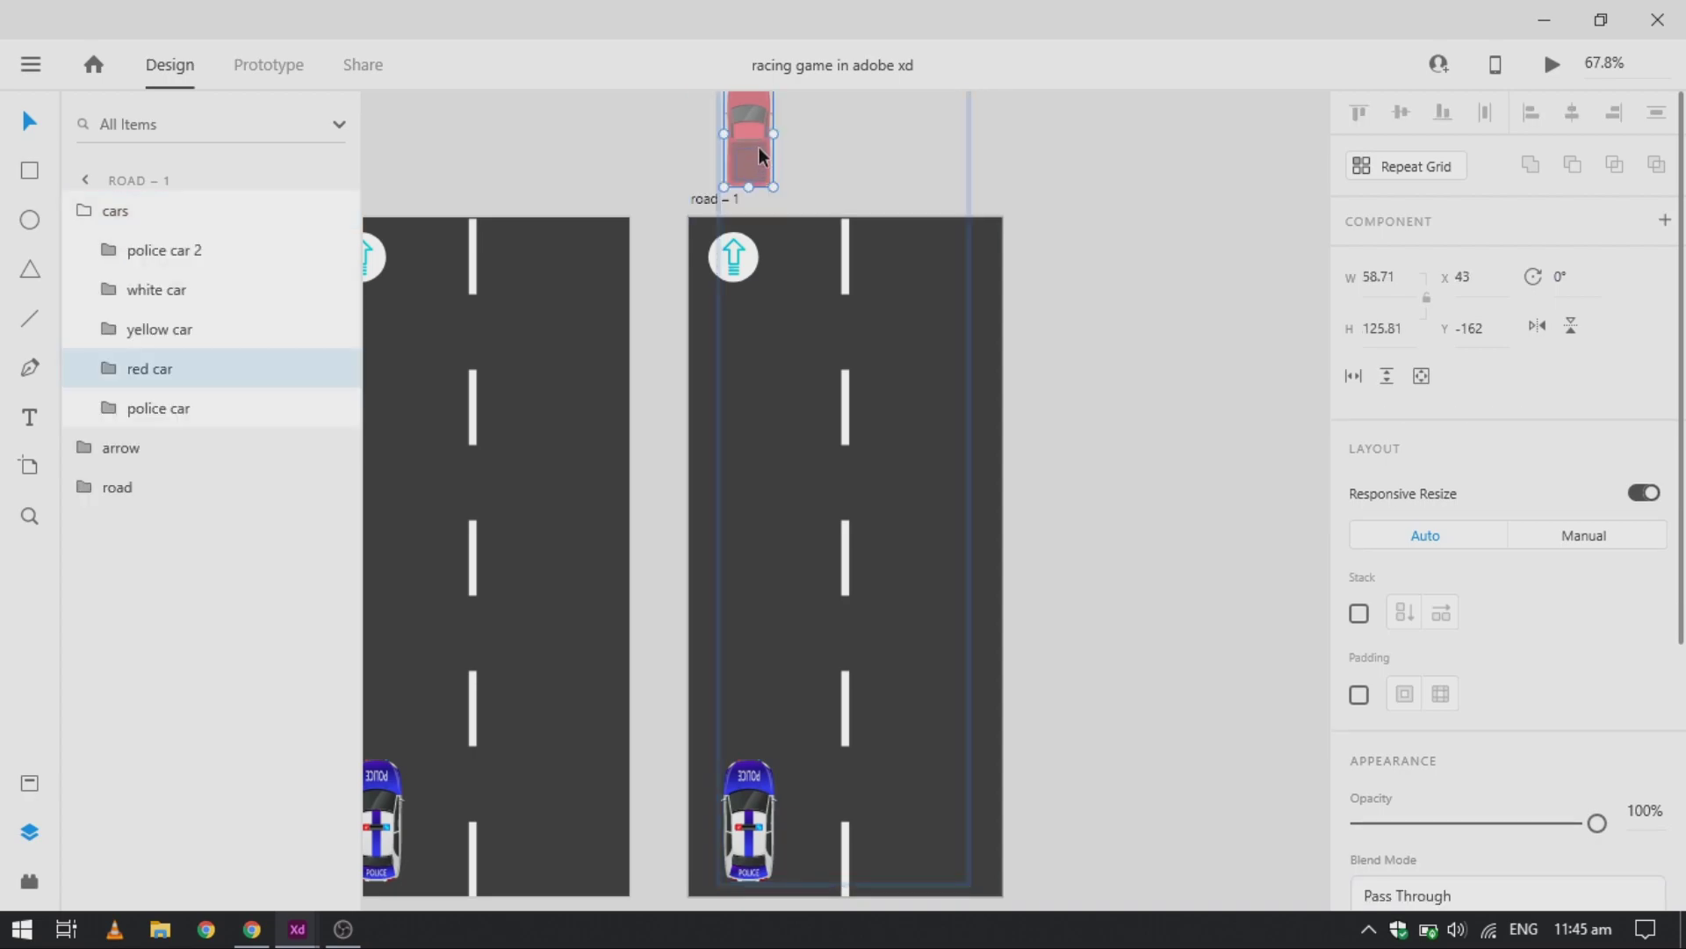
pyautogui.moveTo(759, 147); pyautogui.dragTo(807, 585)
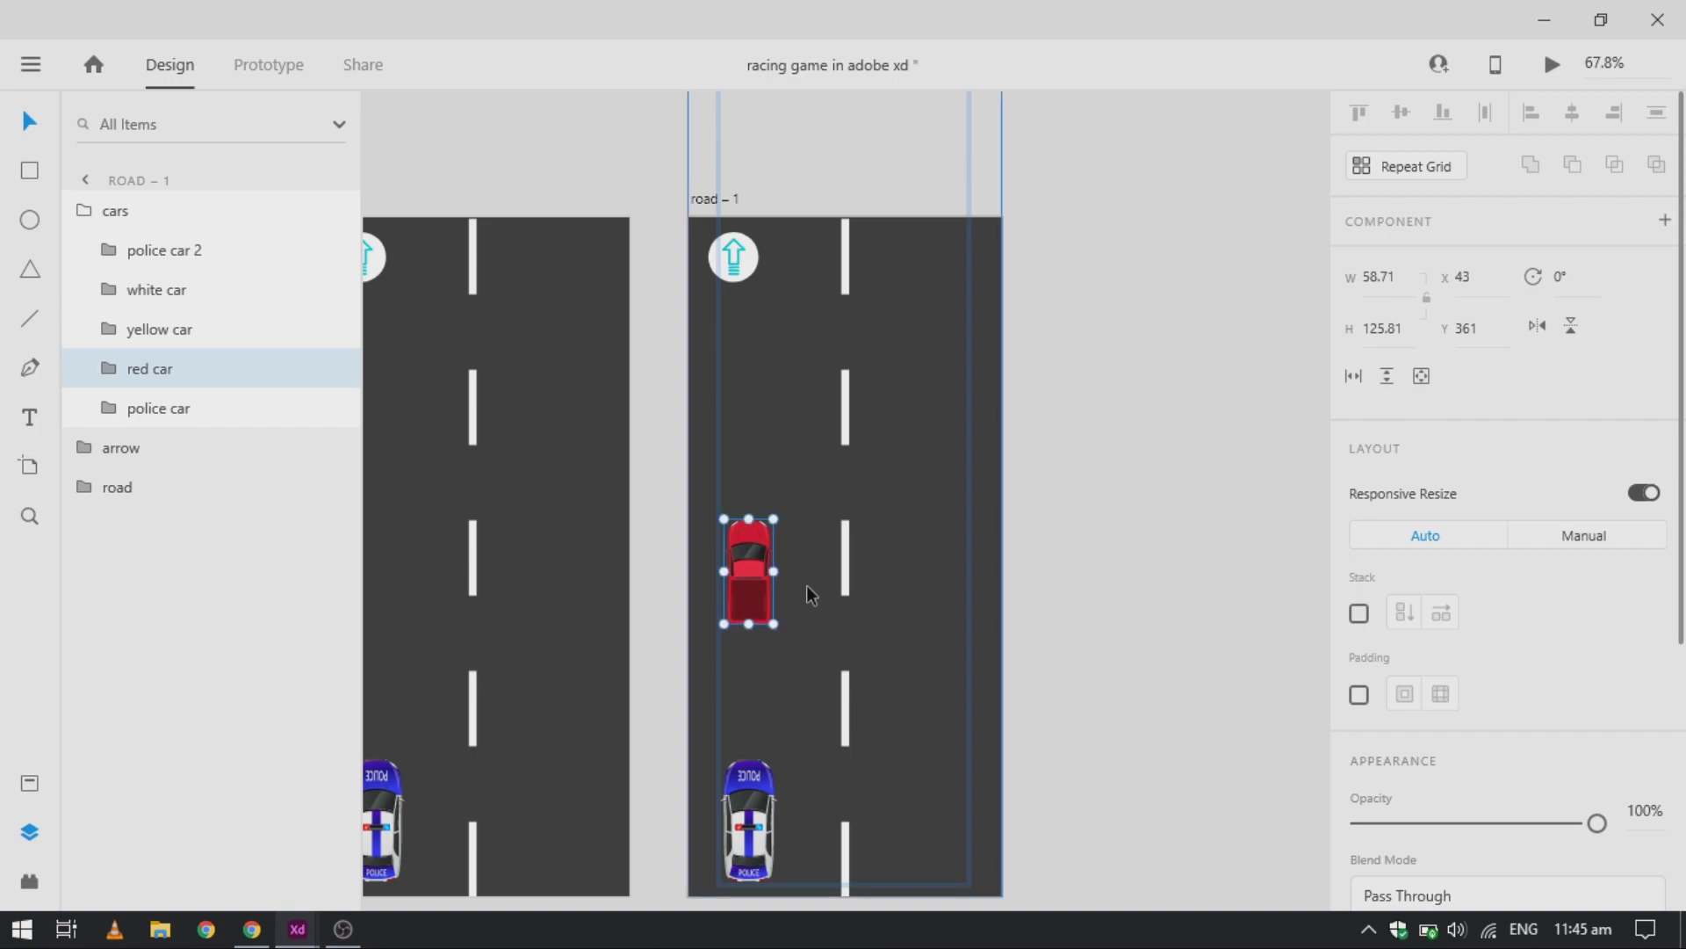
# Step: Rotate the arrow on road – 1 to 90° so it points right
pyautogui.click(751, 274)
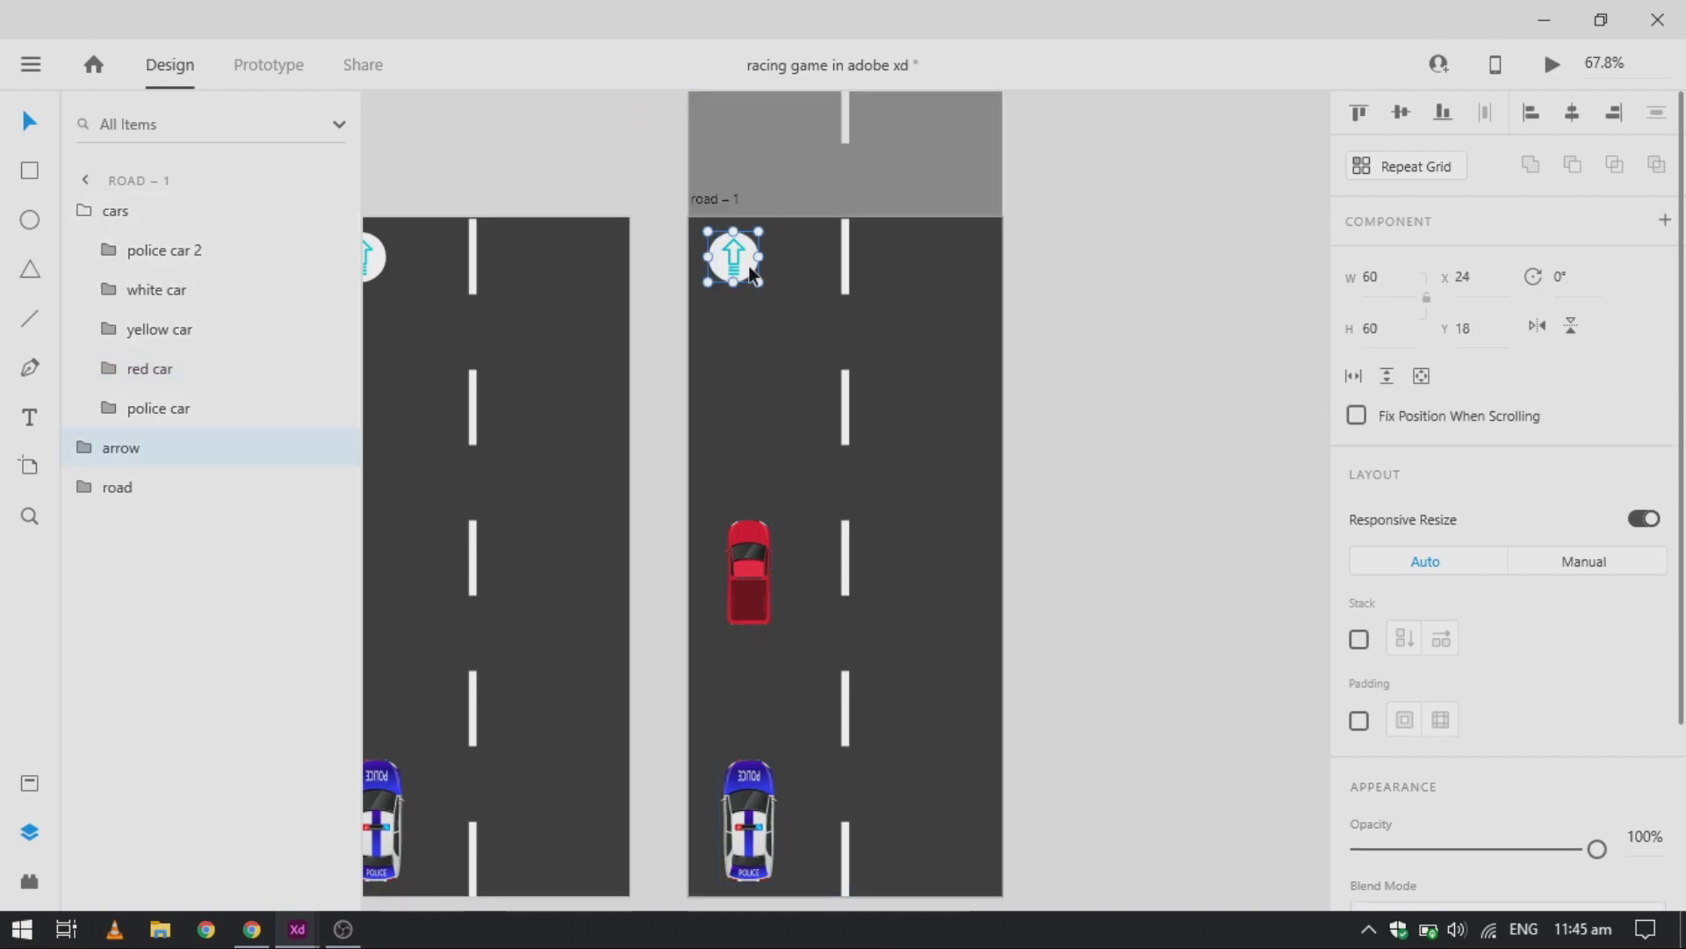
pyautogui.click(1592, 283)
pyautogui.write('90')
pyautogui.press('Return')
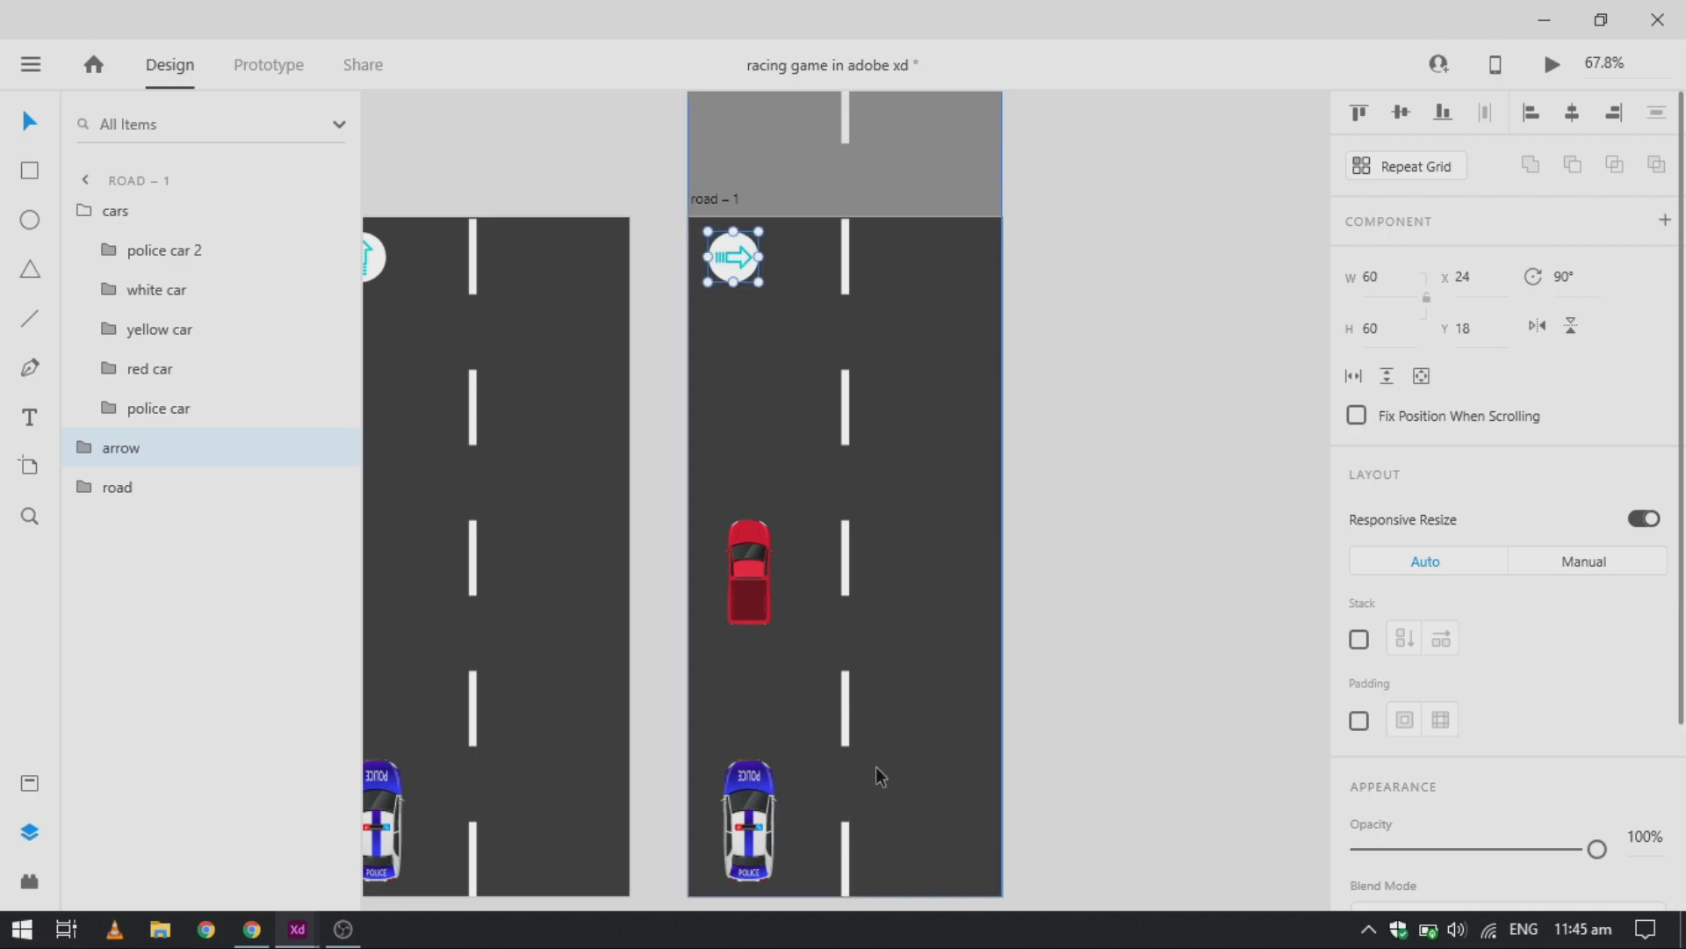
# Step: Duplicate the road – 1 artboard to create road – 2
pyautogui.click(1052, 694)
pyautogui.click(708, 200)
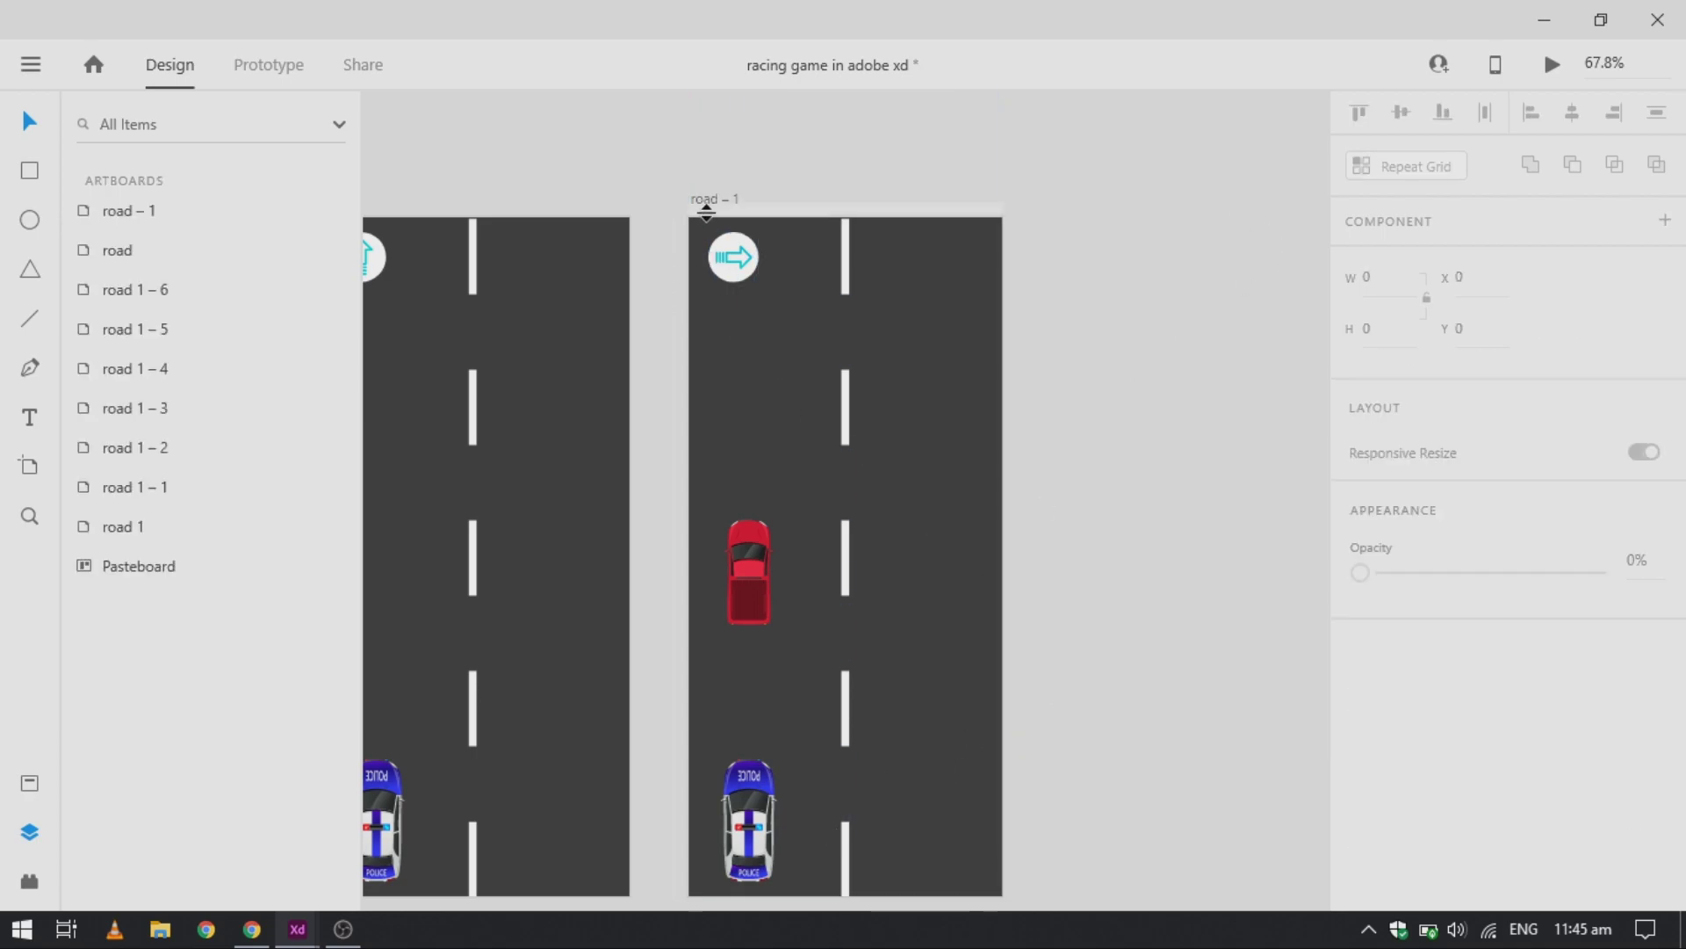
pyautogui.hotkey('ctrl', 'd')
pyautogui.hscroll(1, 764, 538)
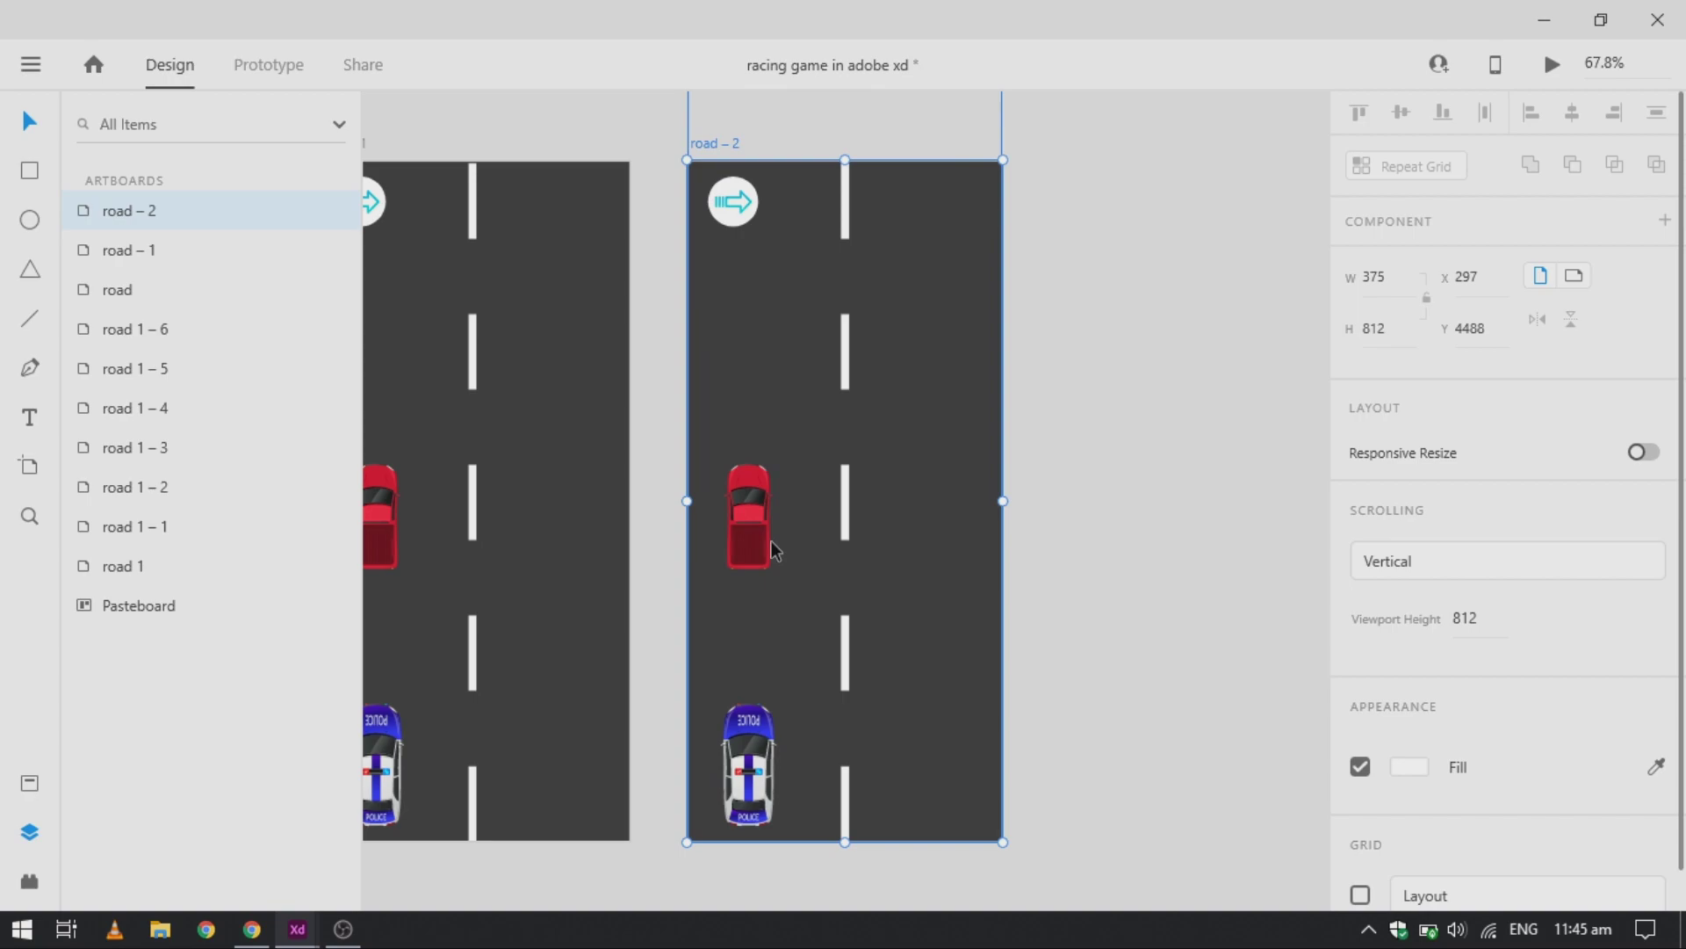
# Step: On road – 2, drop the red car below and put yellow (Y 290) and police (X 268.95) cars right
pyautogui.click(760, 530)
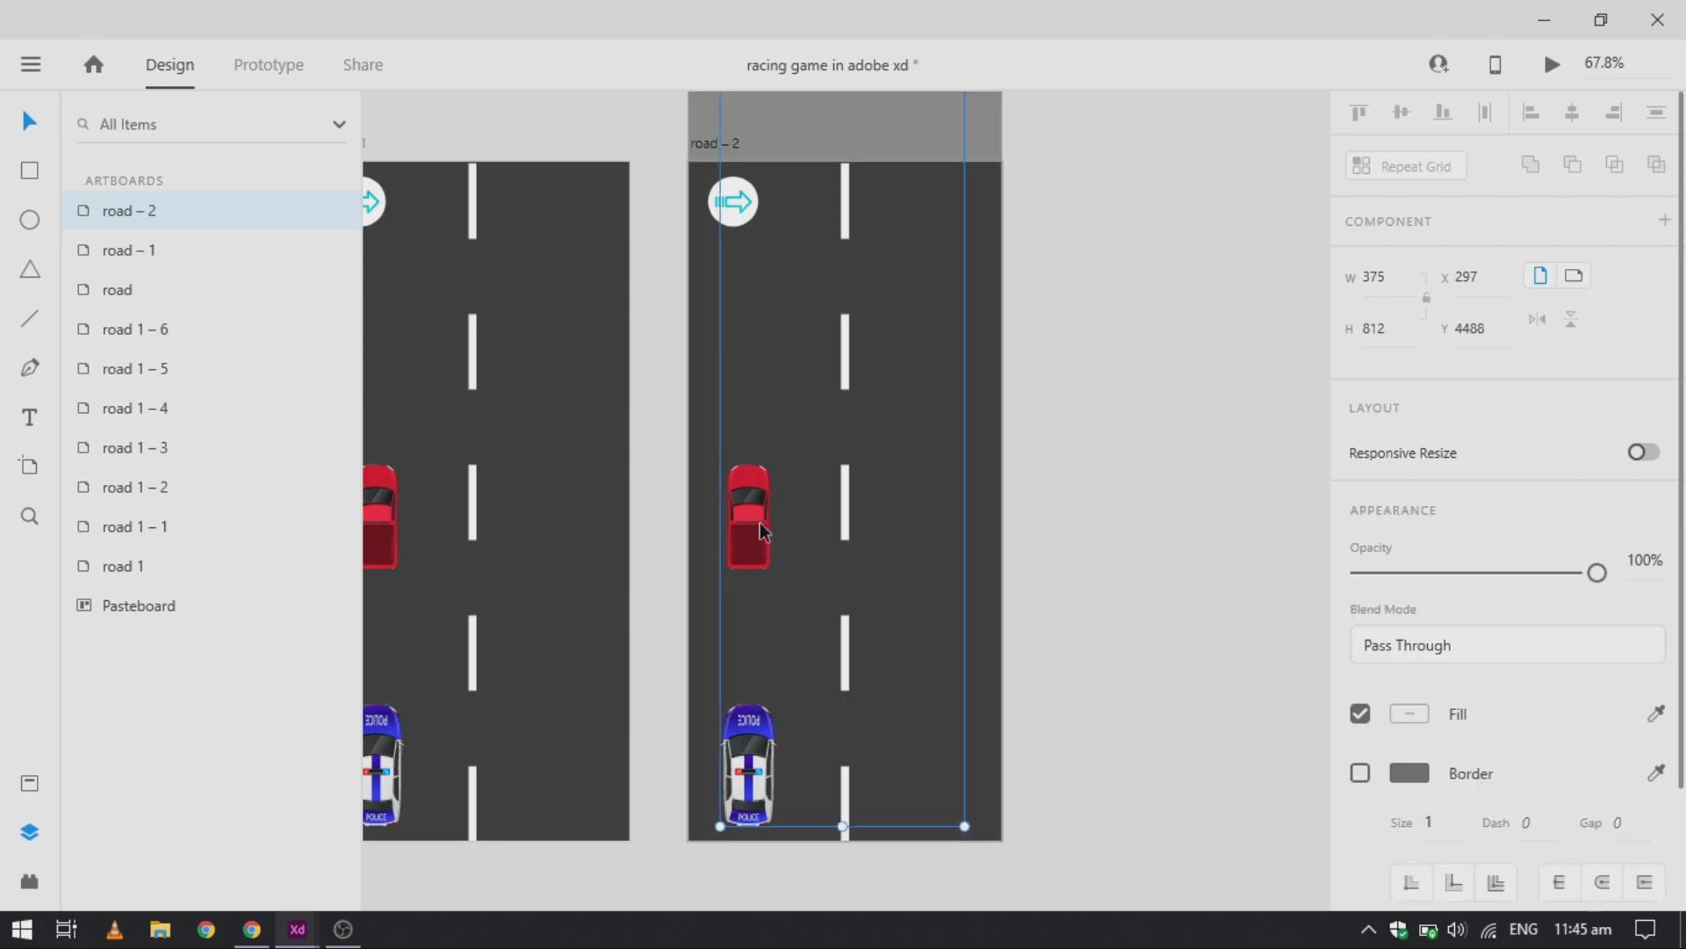
pyautogui.doubleClick(763, 531)
pyautogui.scroll(-3, 762, 530)
pyautogui.moveTo(748, 200); pyautogui.dragTo(749, 604)
pyautogui.scroll(6, 749, 604)
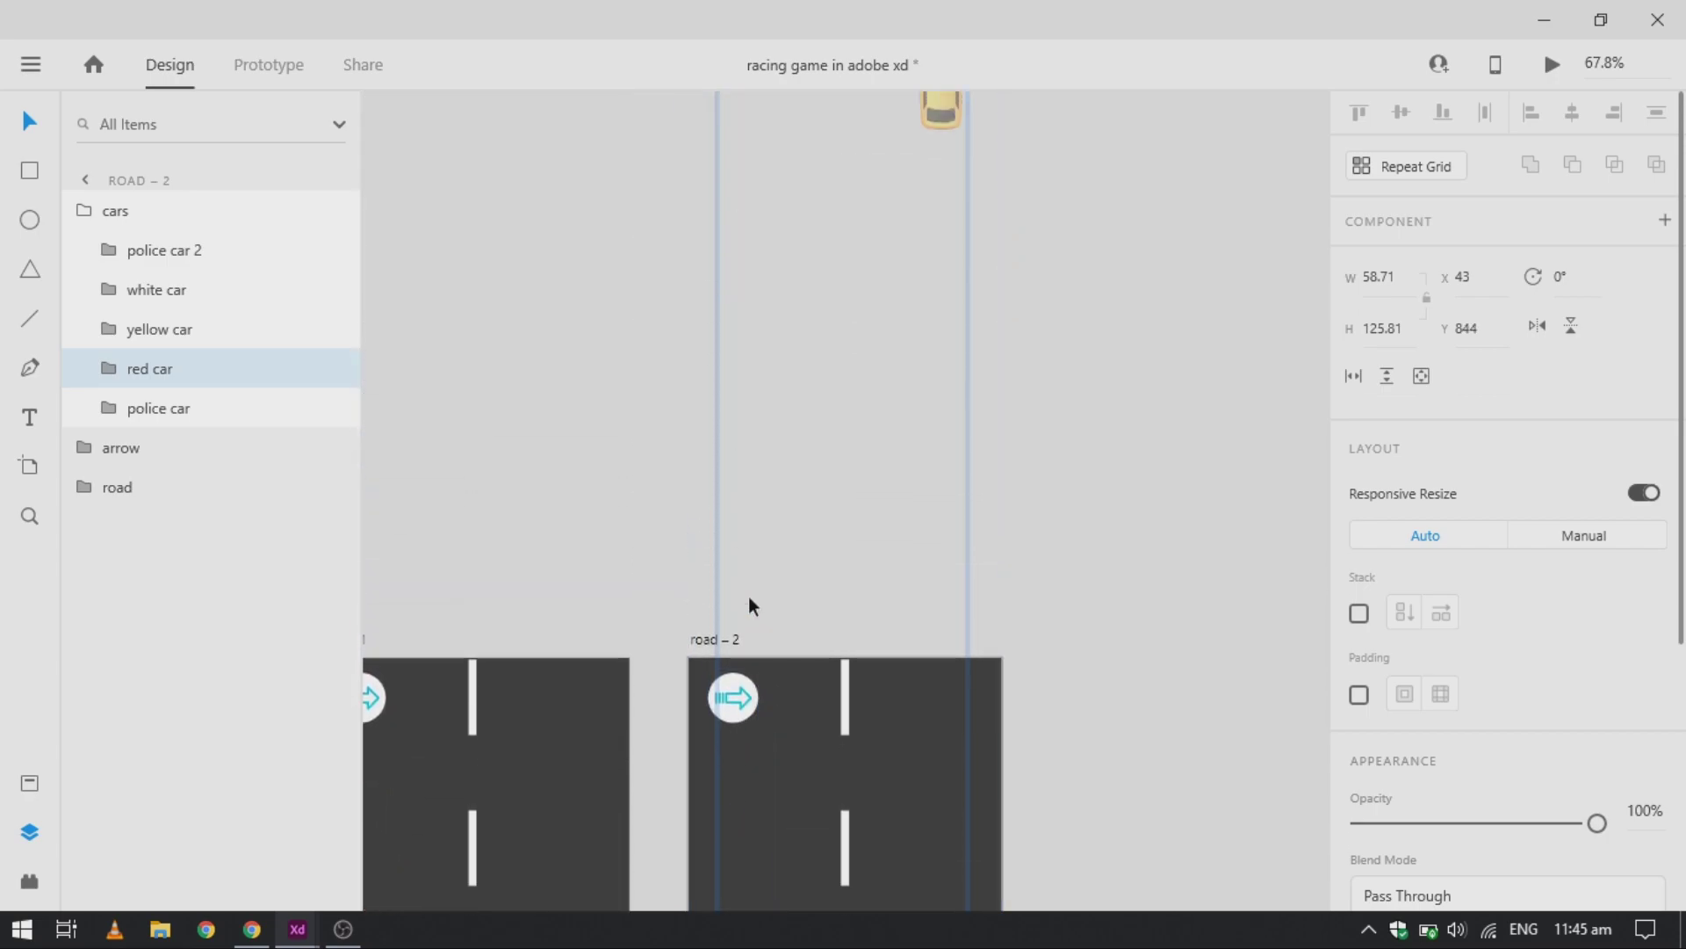
pyautogui.moveTo(936, 107); pyautogui.dragTo(900, 582)
pyautogui.scroll(-2, 899, 581)
pyautogui.scroll(-1, 899, 580)
pyautogui.moveTo(756, 646); pyautogui.dragTo(946, 648)
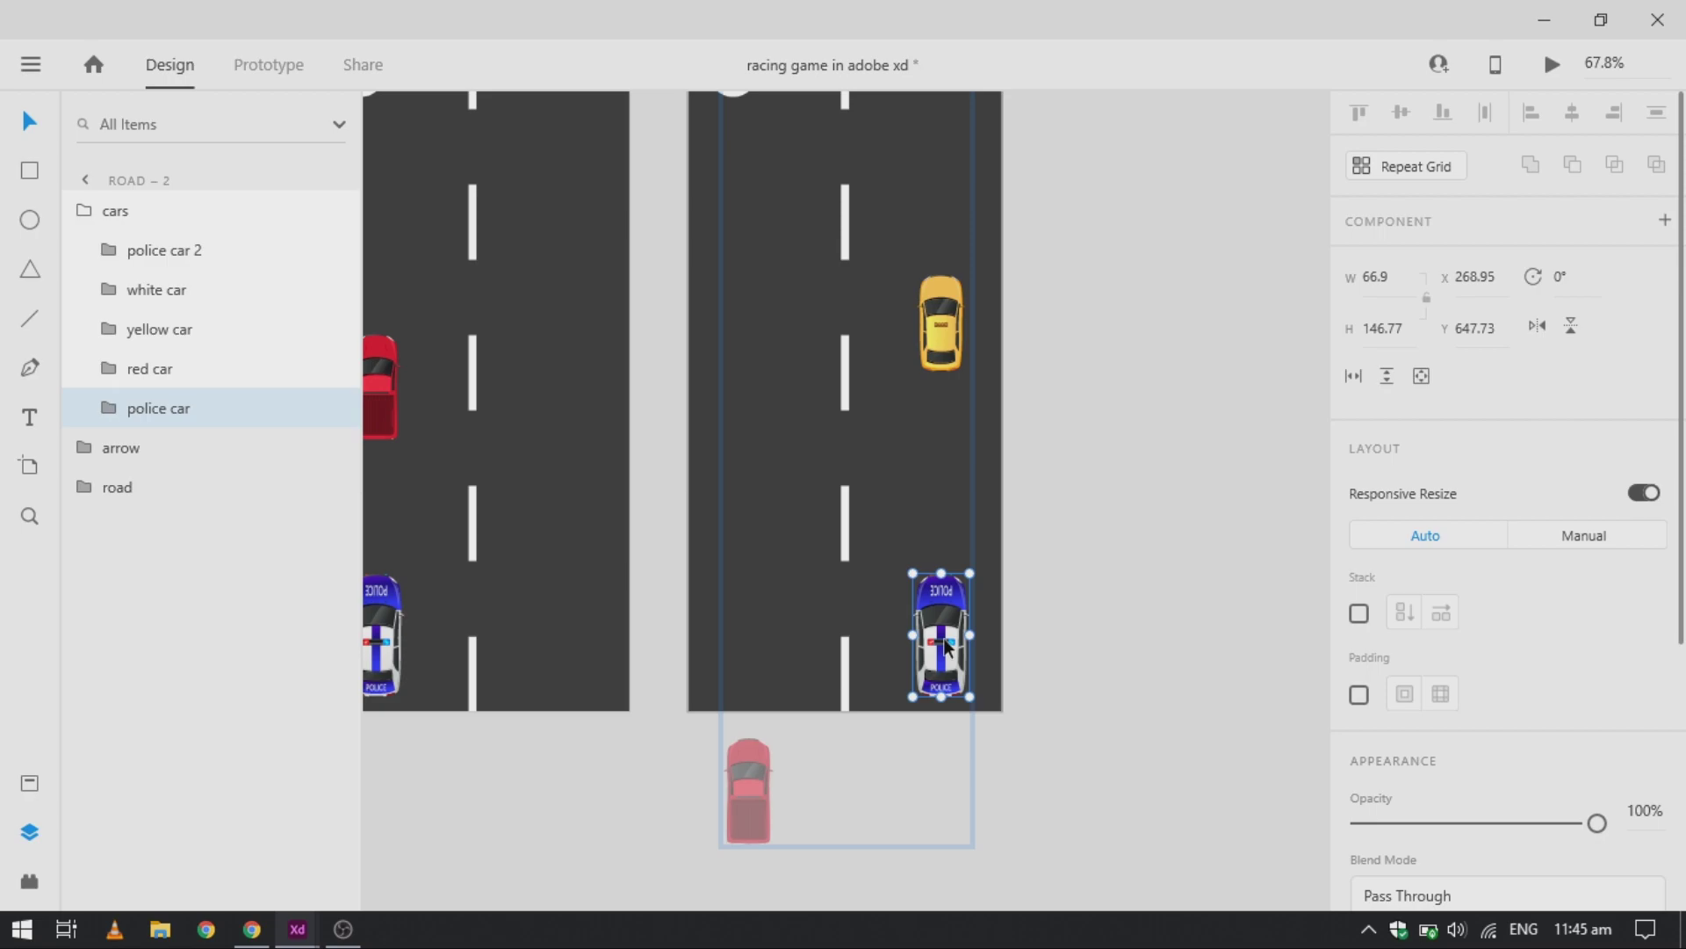
pyautogui.scroll(1, 958, 636)
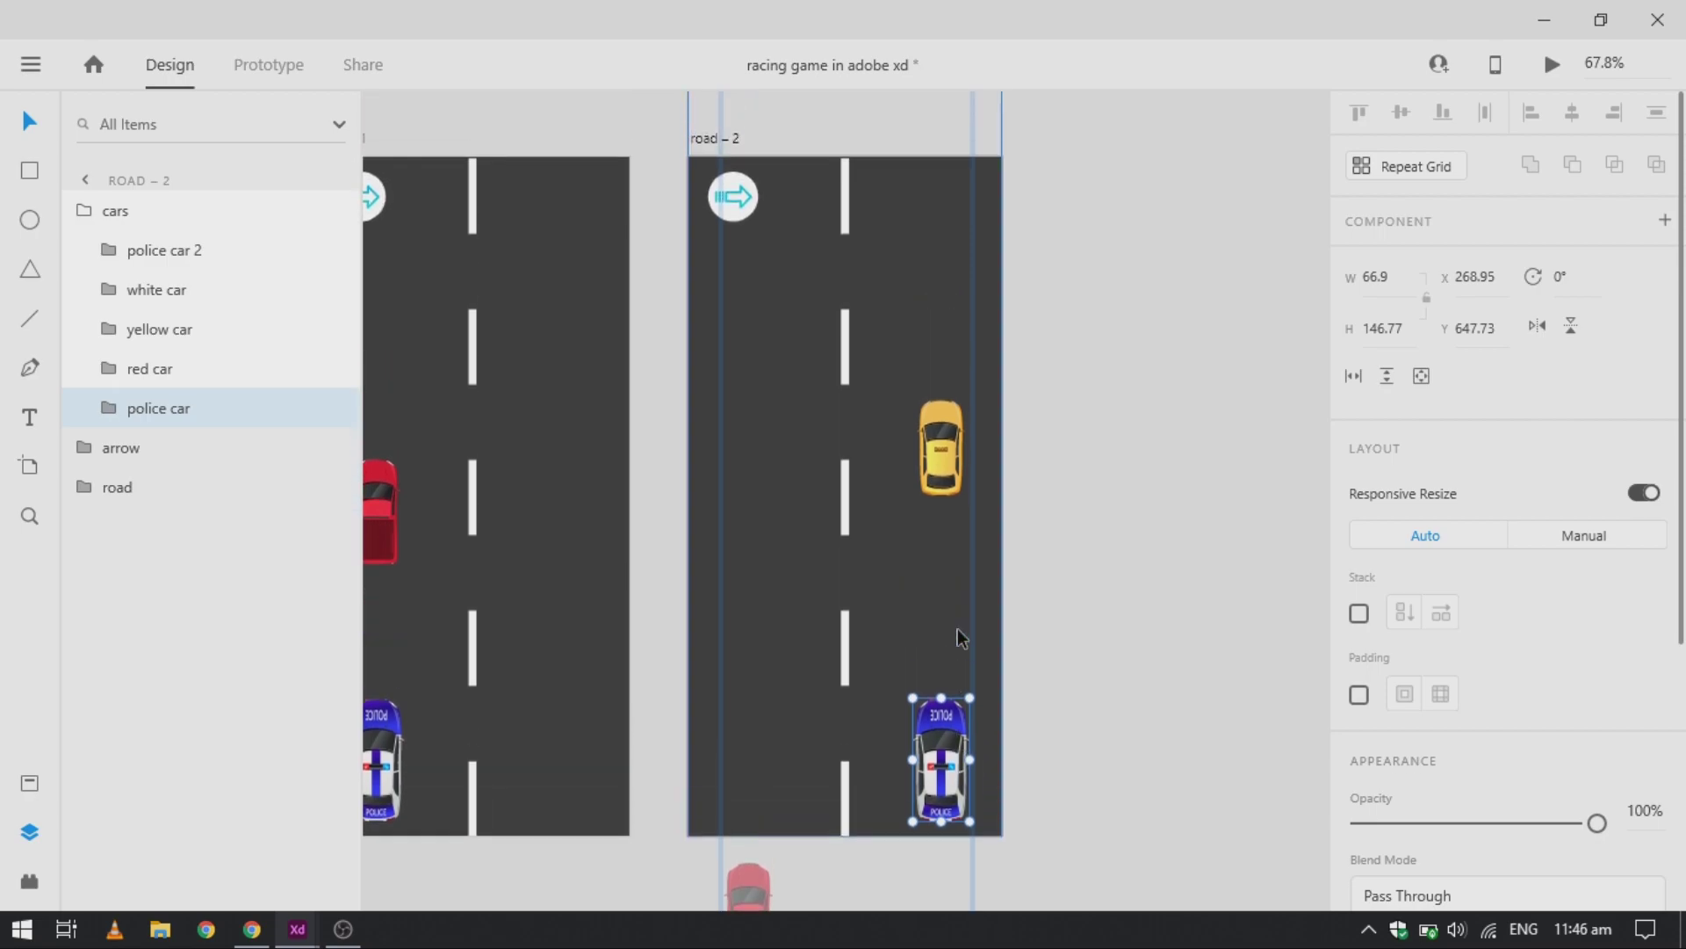
# Step: On road – 3, put the white car (Y 295) and police car (X 44.95) in the left lane
pyautogui.click(1064, 570)
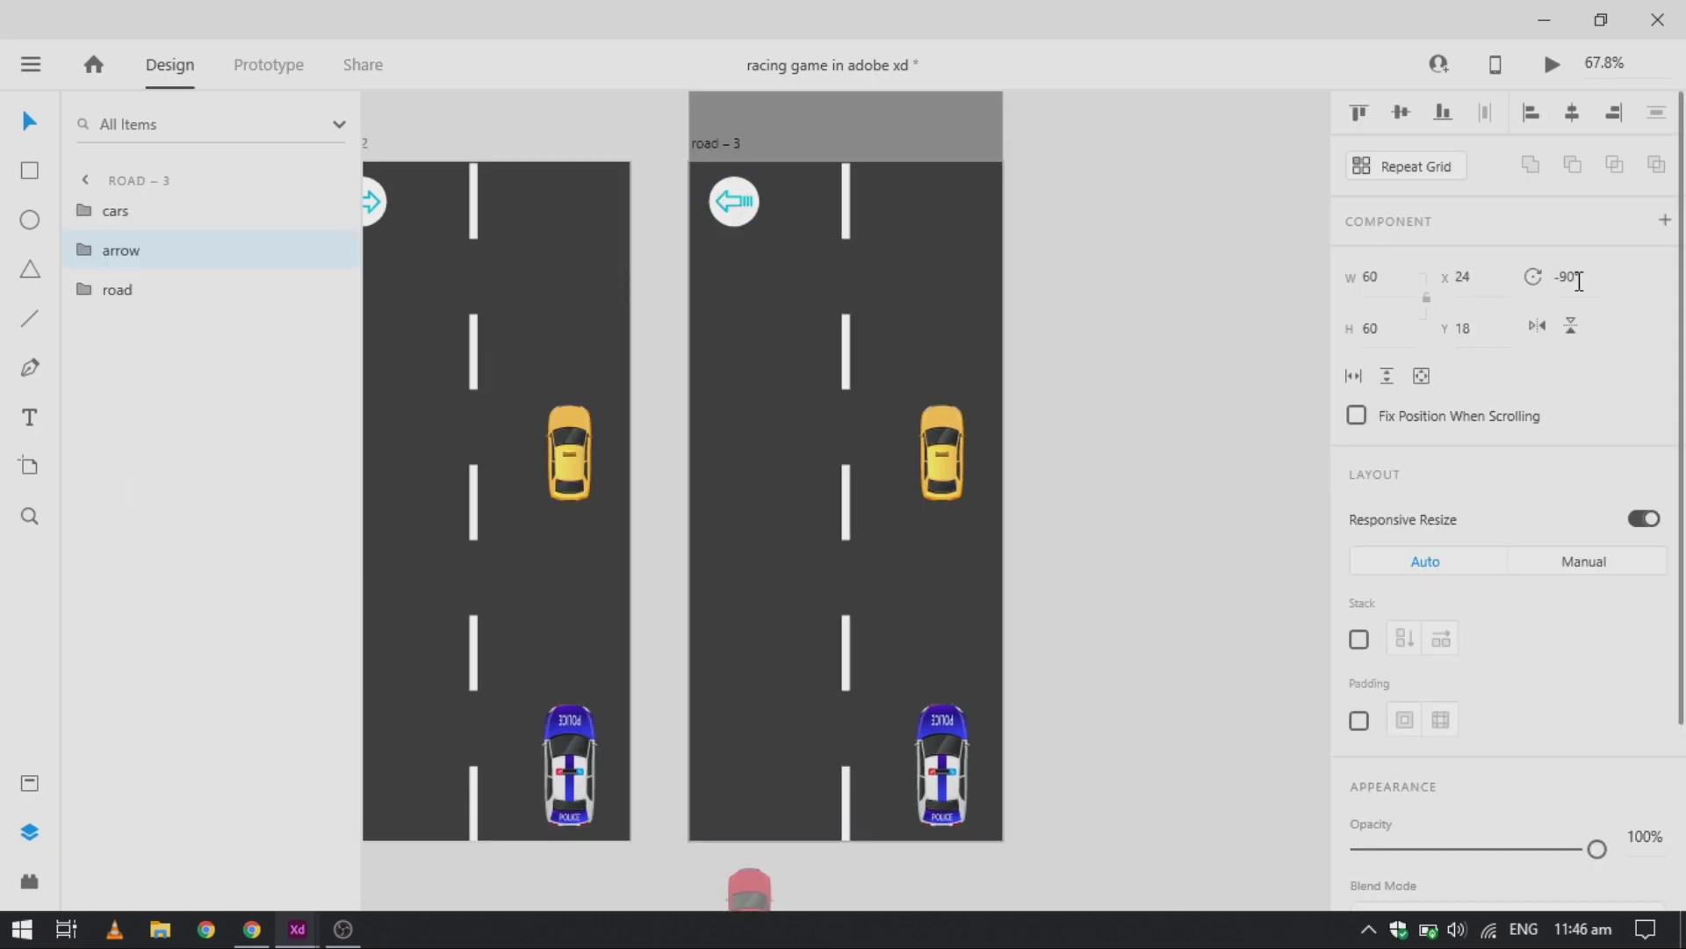
pyautogui.doubleClick(949, 466)
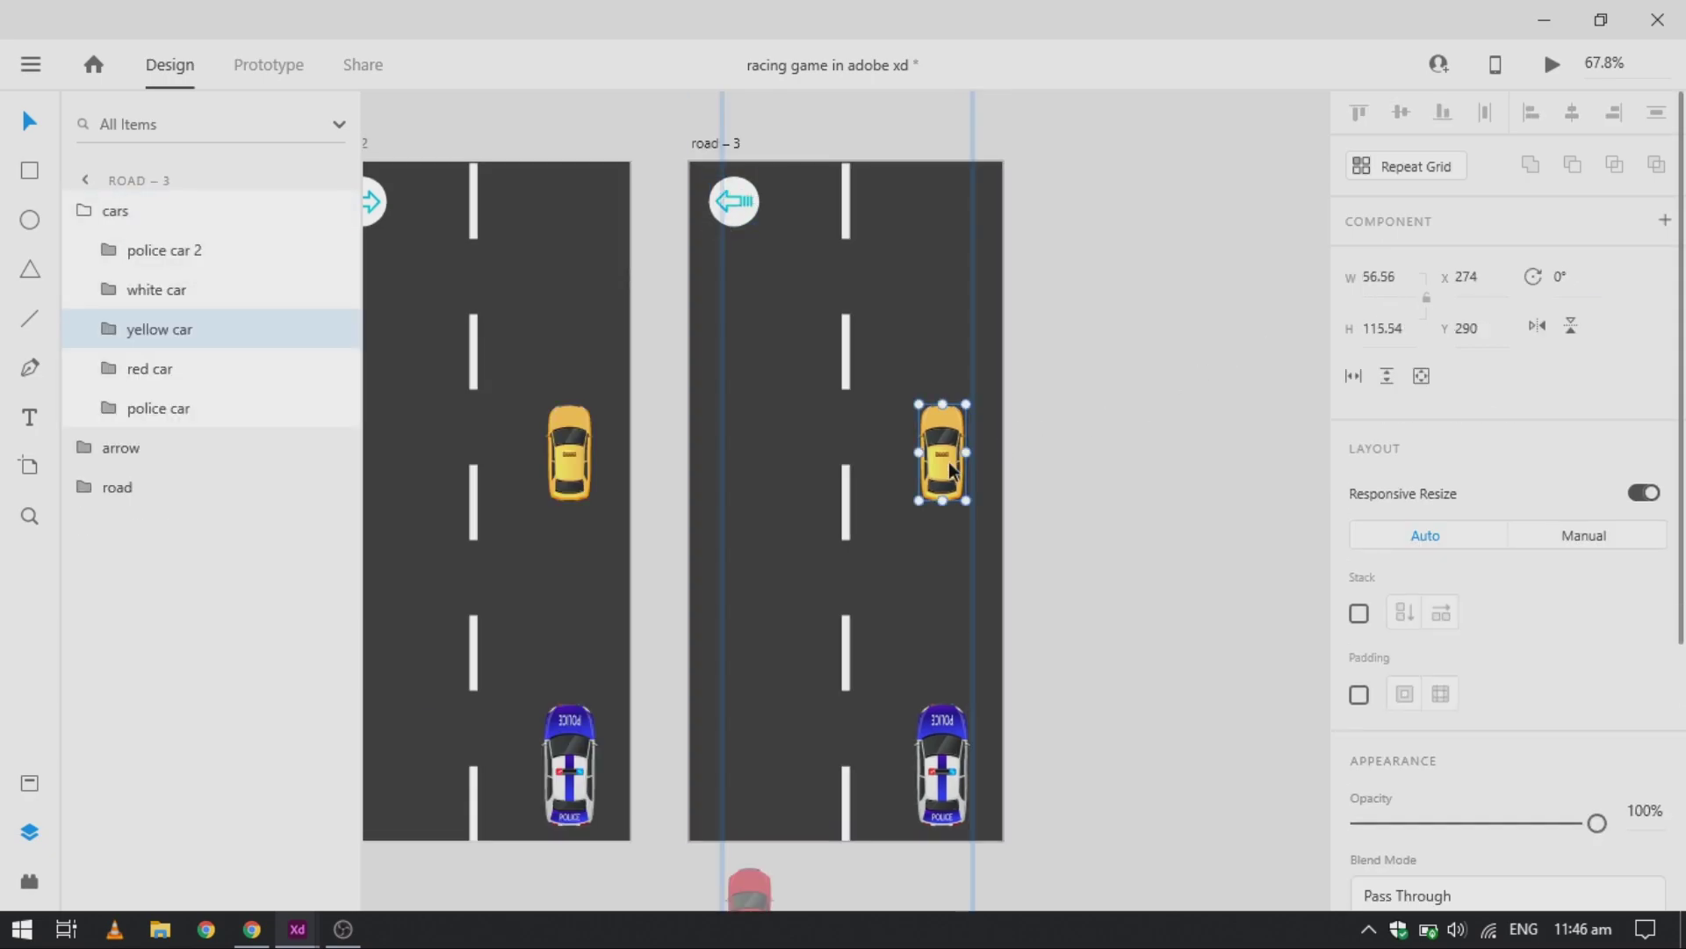
pyautogui.scroll(10, 949, 465)
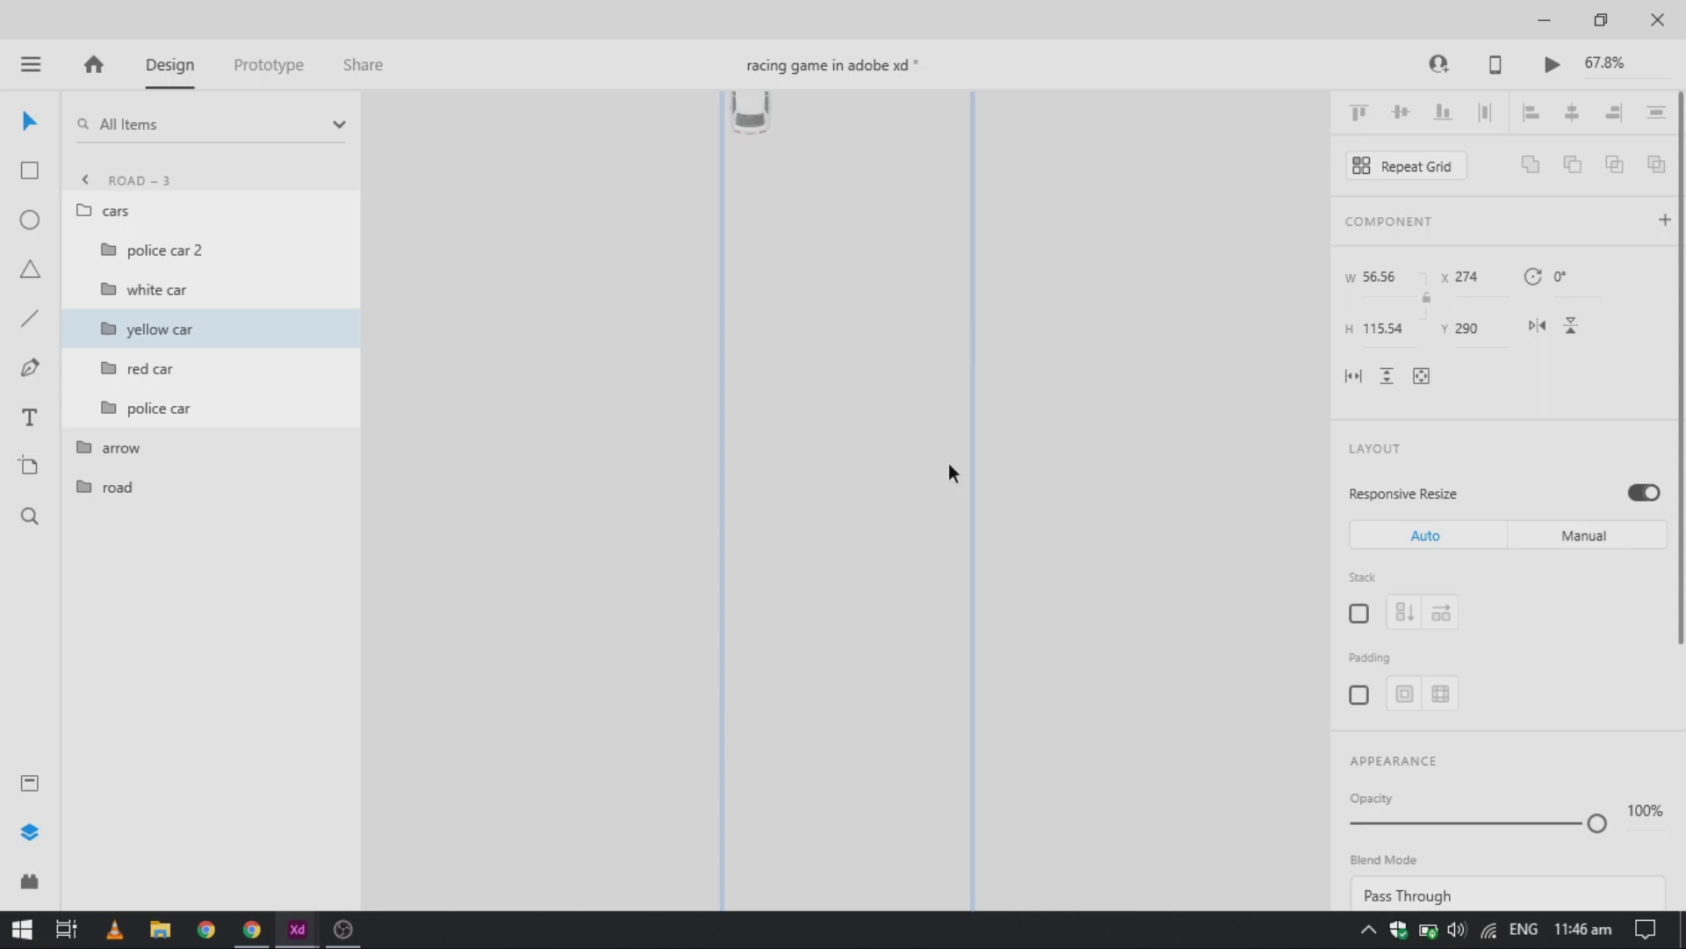
pyautogui.moveTo(750, 195); pyautogui.dragTo(760, 589)
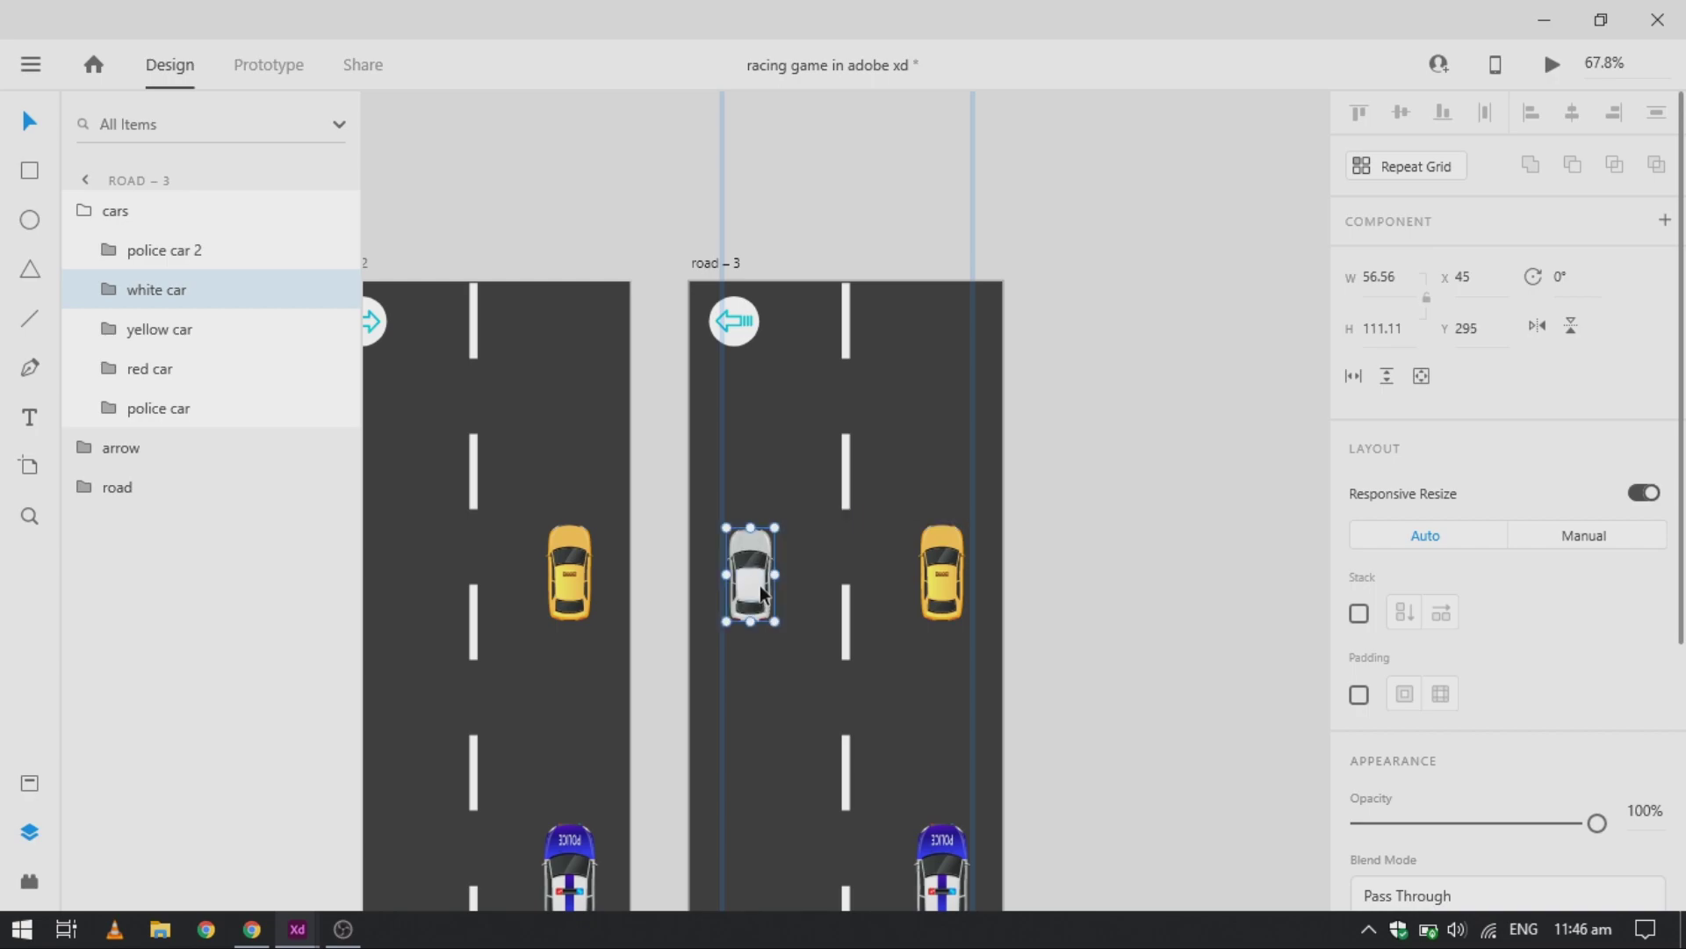
pyautogui.moveTo(944, 576)
pyautogui.mouseDown()
pyautogui.moveTo(956, 945)
pyautogui.moveTo(967, 578)
pyautogui.moveTo(967, 594)
pyautogui.mouseUp()
pyautogui.moveTo(927, 439); pyautogui.dragTo(766, 437)
pyautogui.scroll(5, 767, 436)
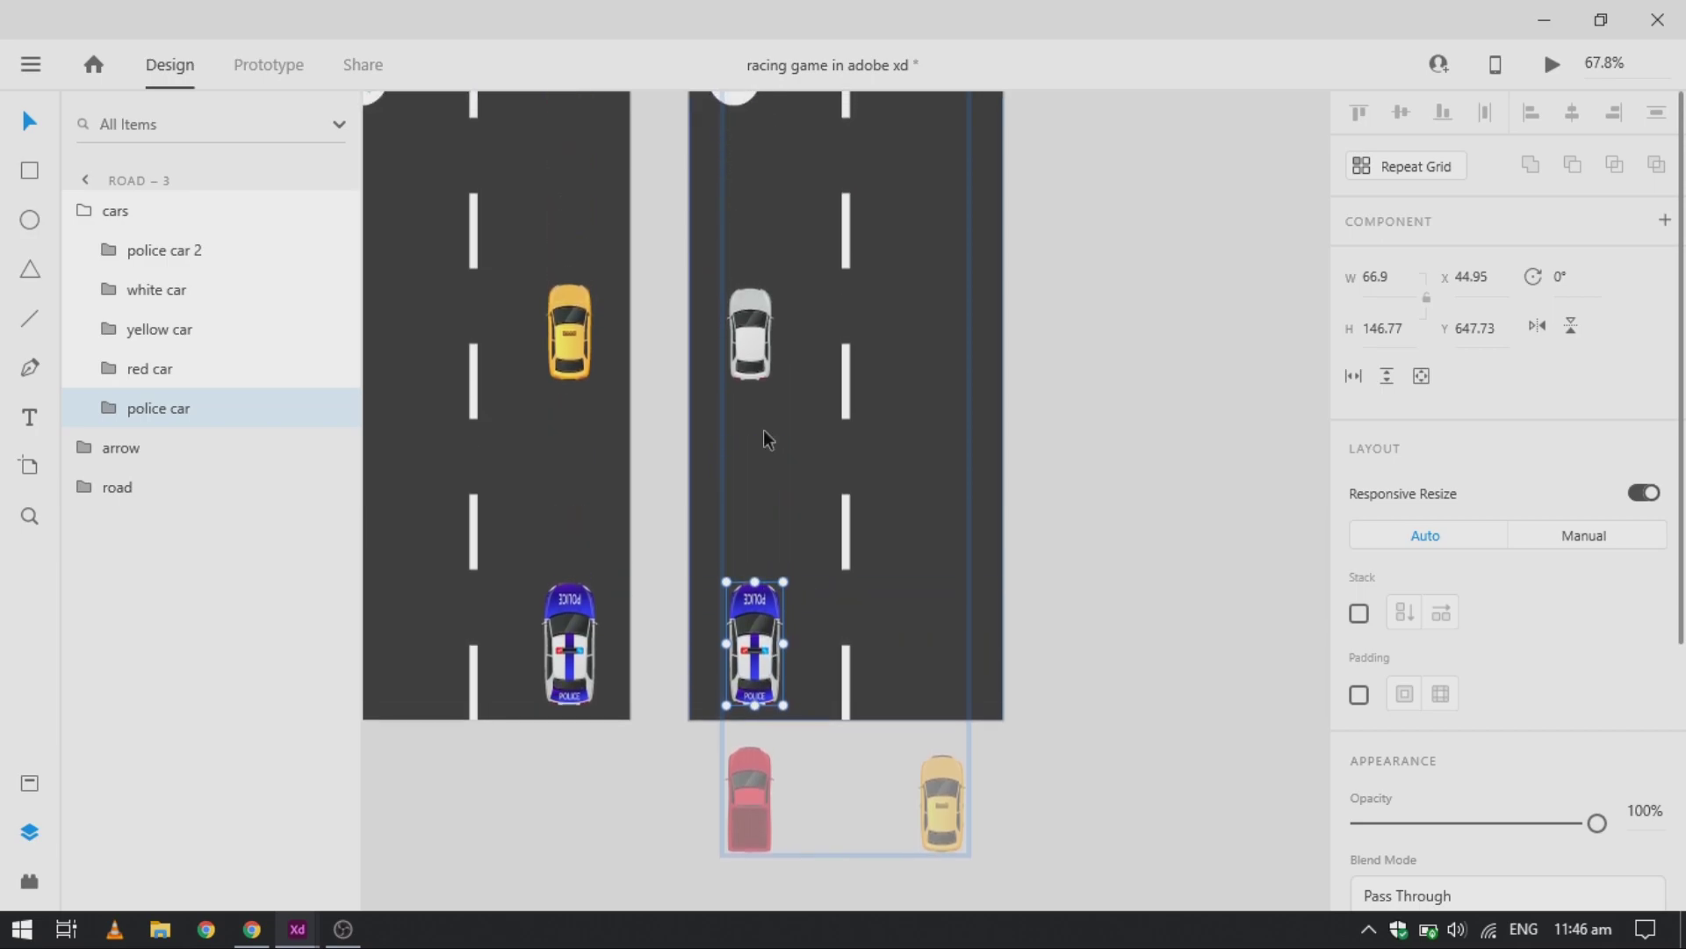
# Step: Duplicate road – 3 to create the road – 4 artboard
pyautogui.click(716, 194)
pyautogui.hotkey('ctrl', 'd')
pyautogui.hscroll(5, 713, 176)
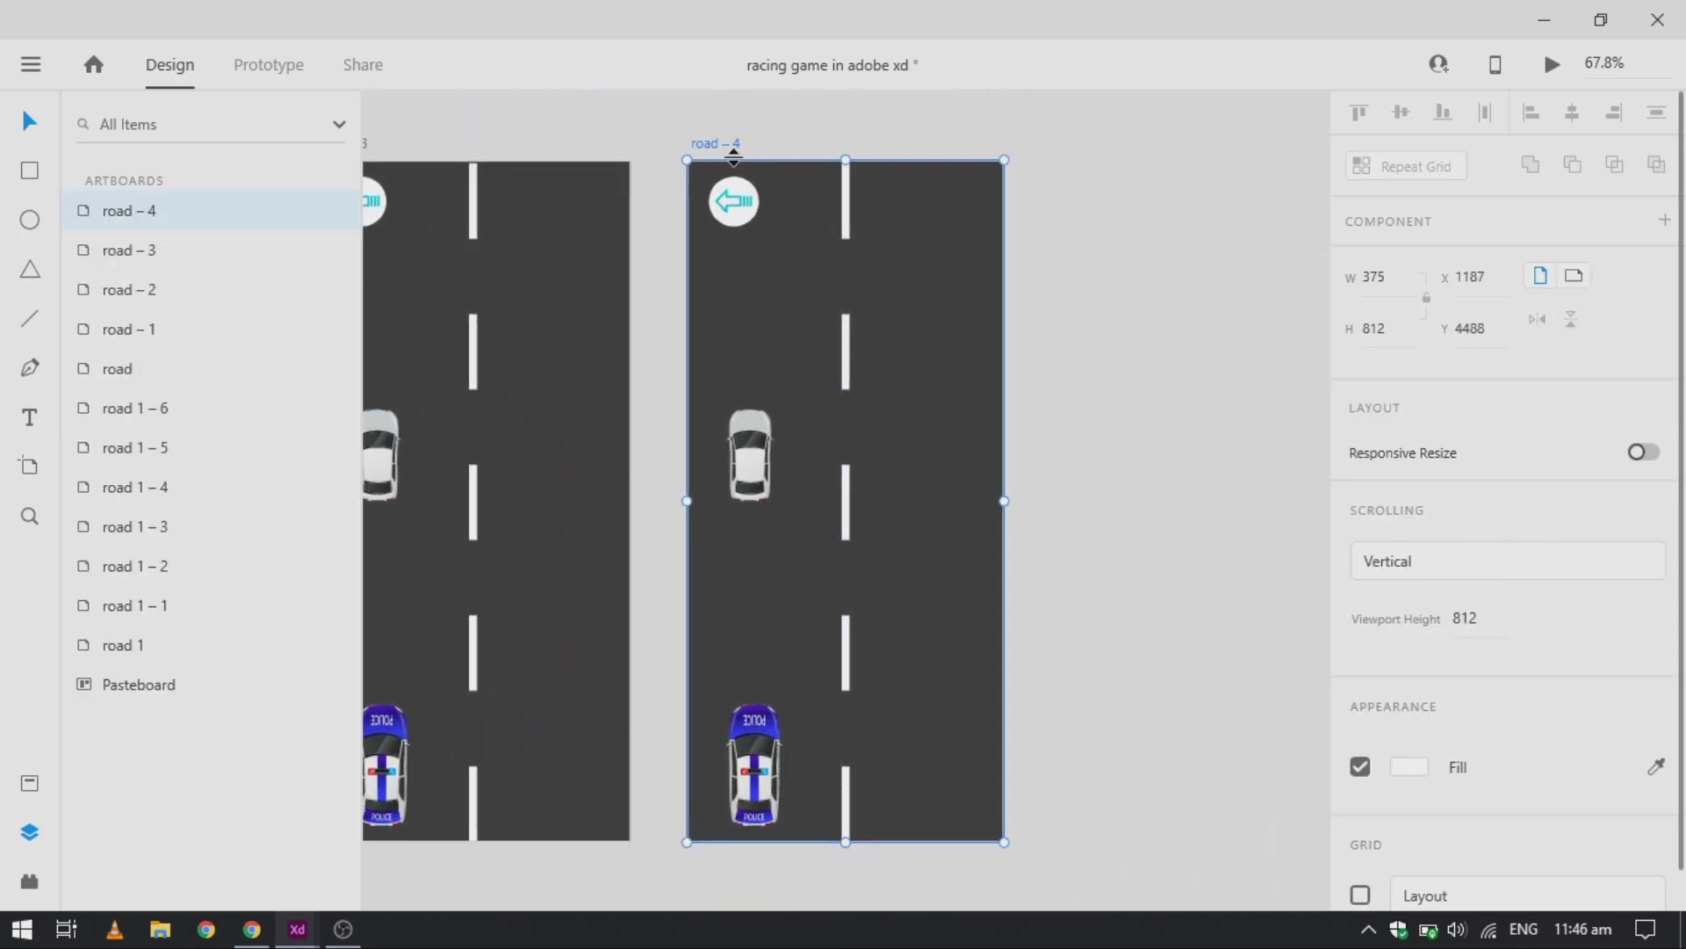
pyautogui.doubleClick(714, 144)
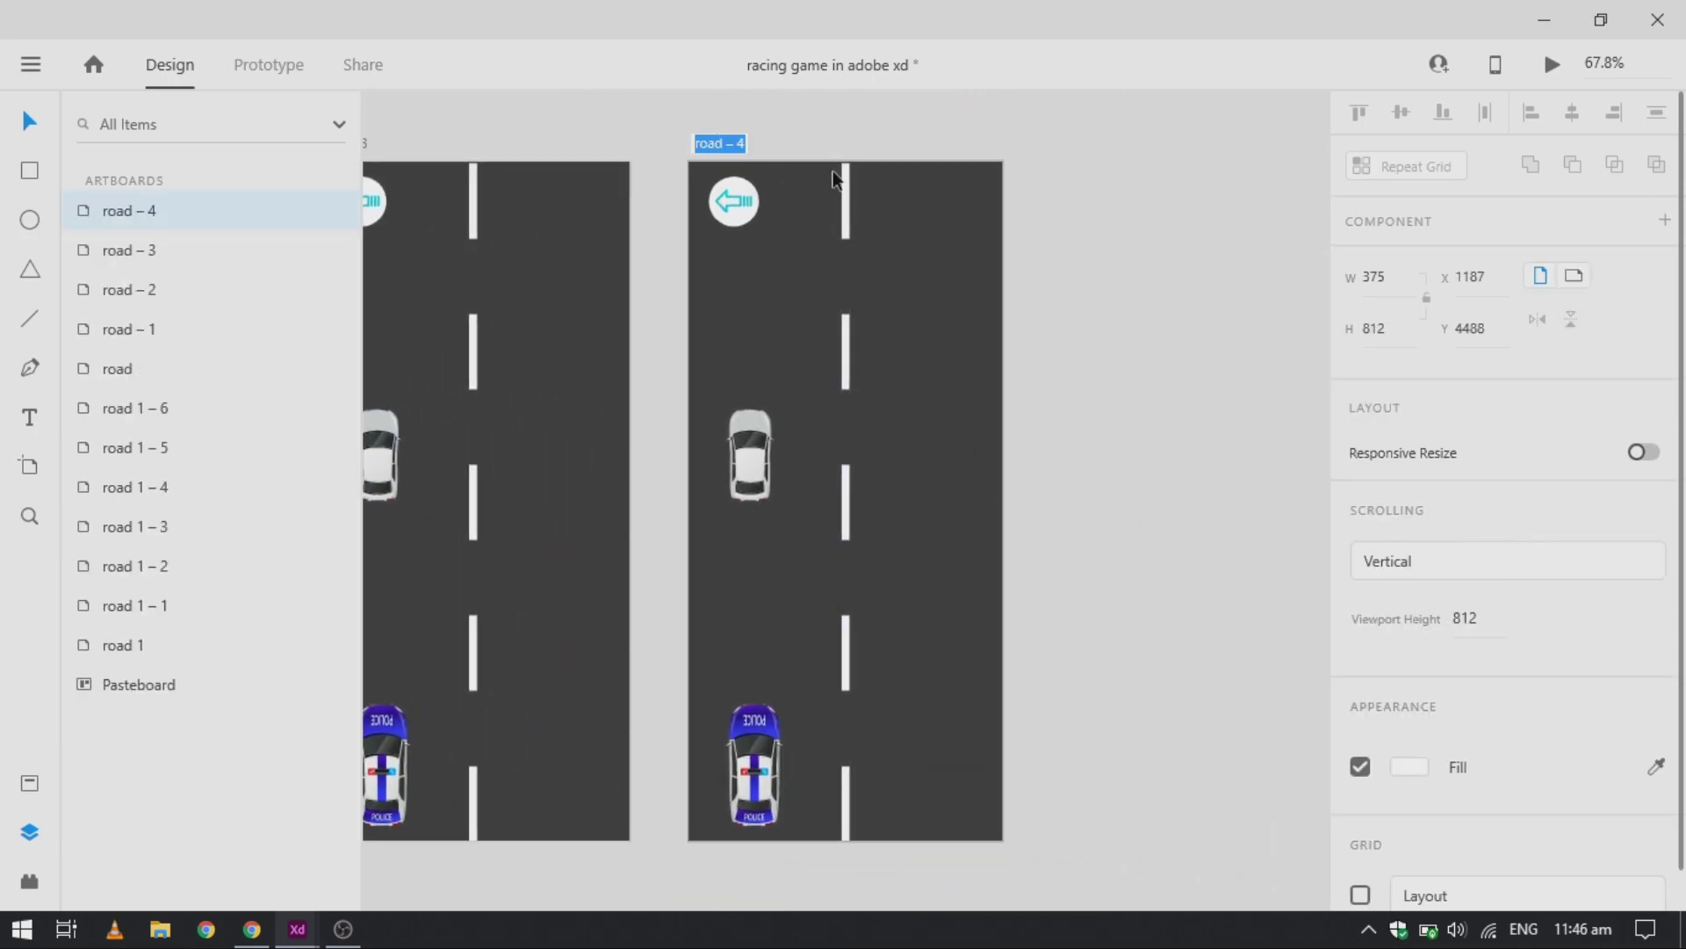
pyautogui.press('Return')
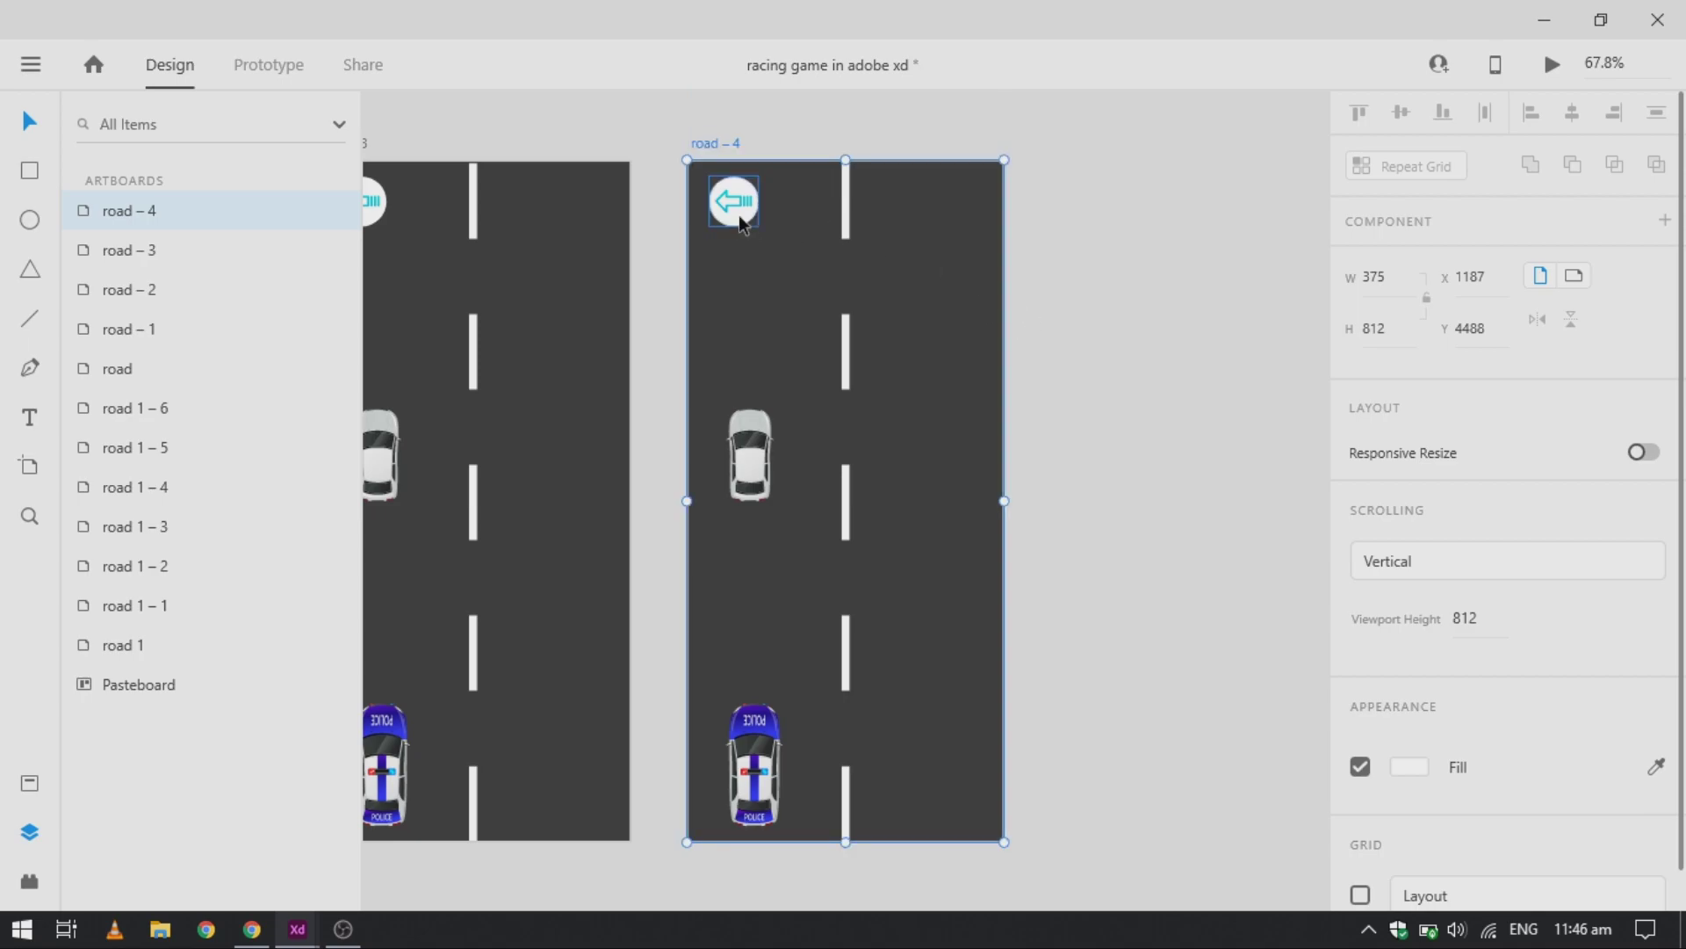
# Step: Move the white car off road – 4 and put both police cars in the right lane
pyautogui.moveTo(751, 454); pyautogui.dragTo(730, 672)
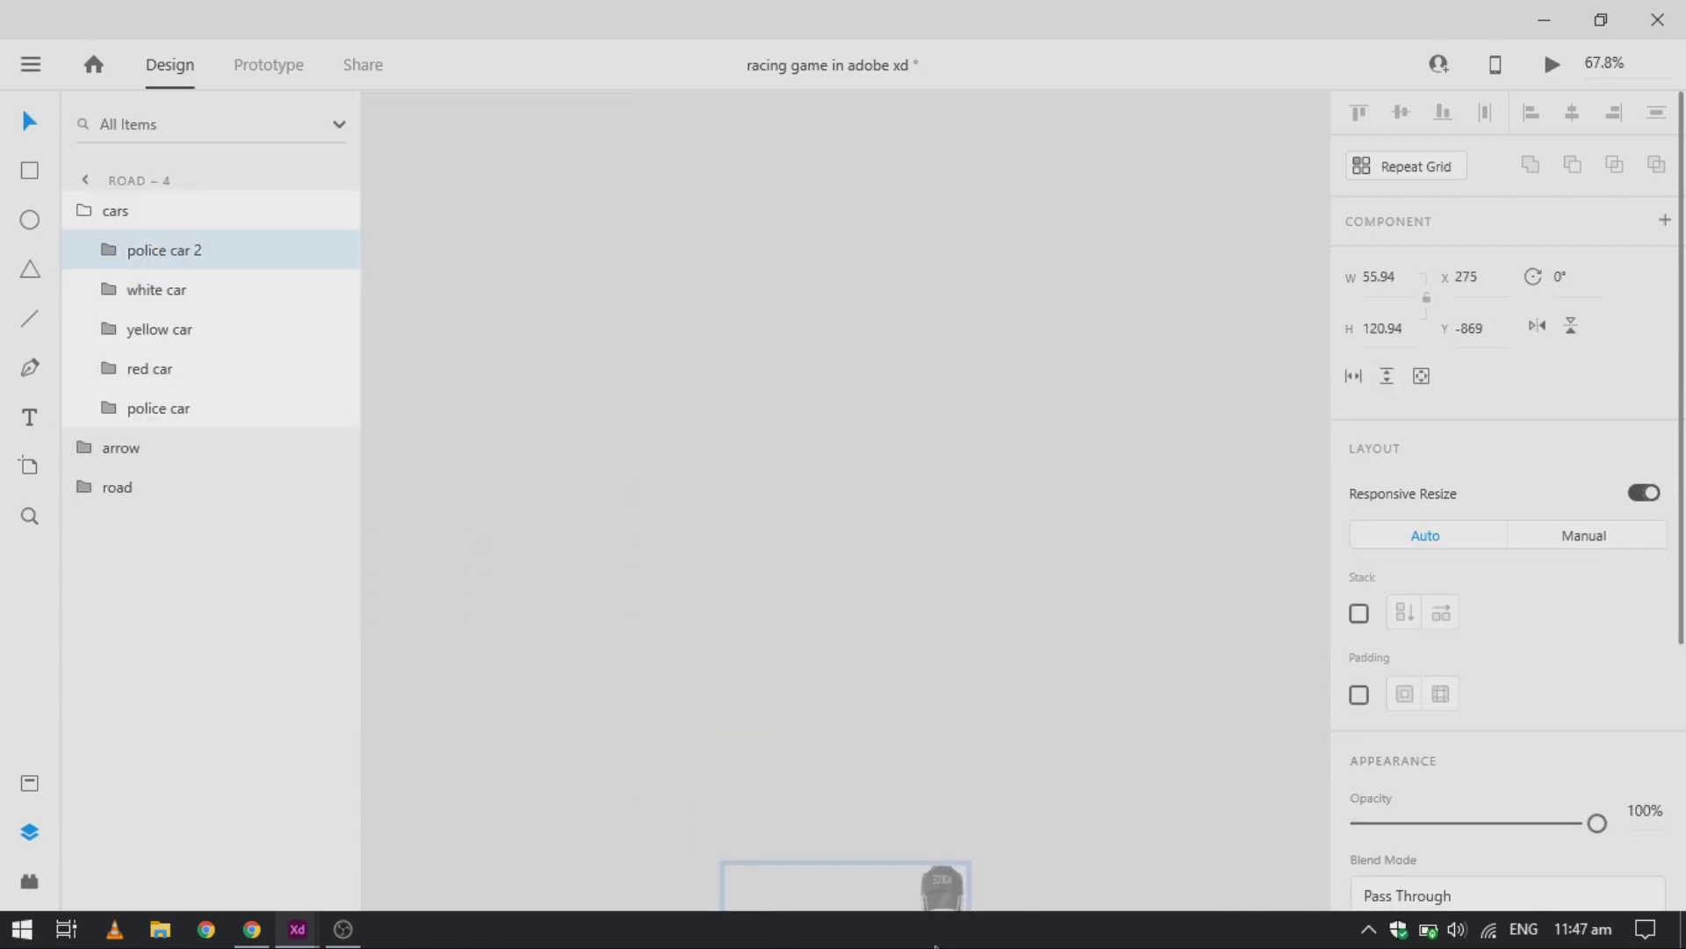
pyautogui.moveTo(941, 904); pyautogui.dragTo(952, 545)
pyautogui.scroll(-5, 954, 546)
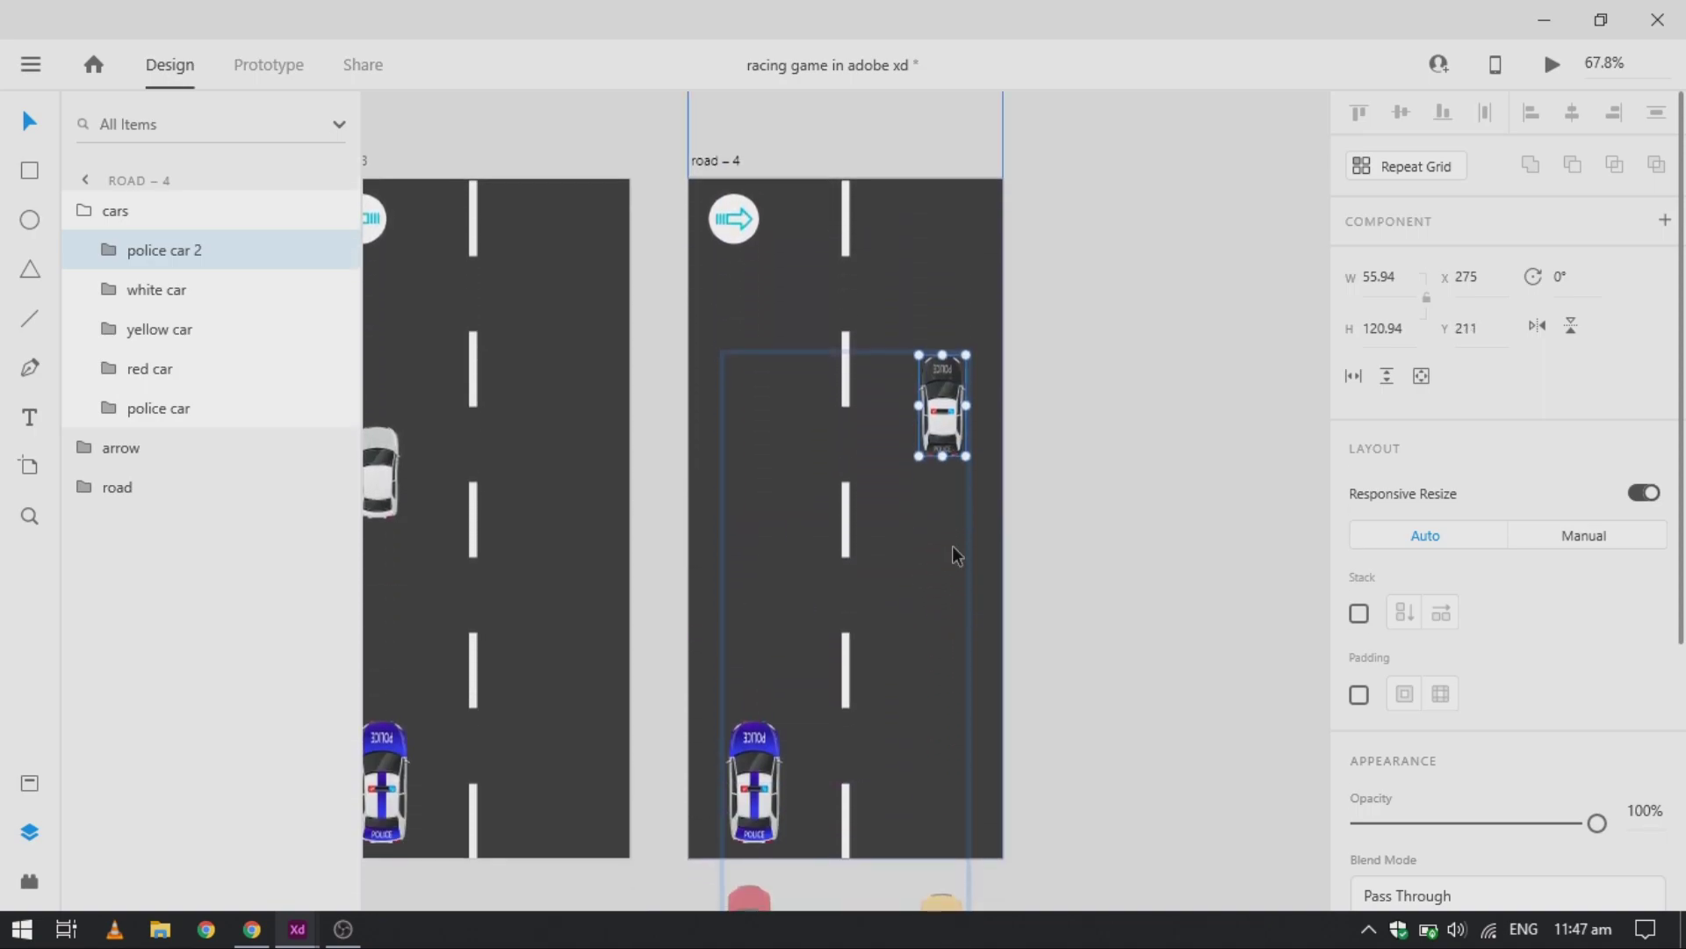
pyautogui.moveTo(766, 660); pyautogui.dragTo(963, 407)
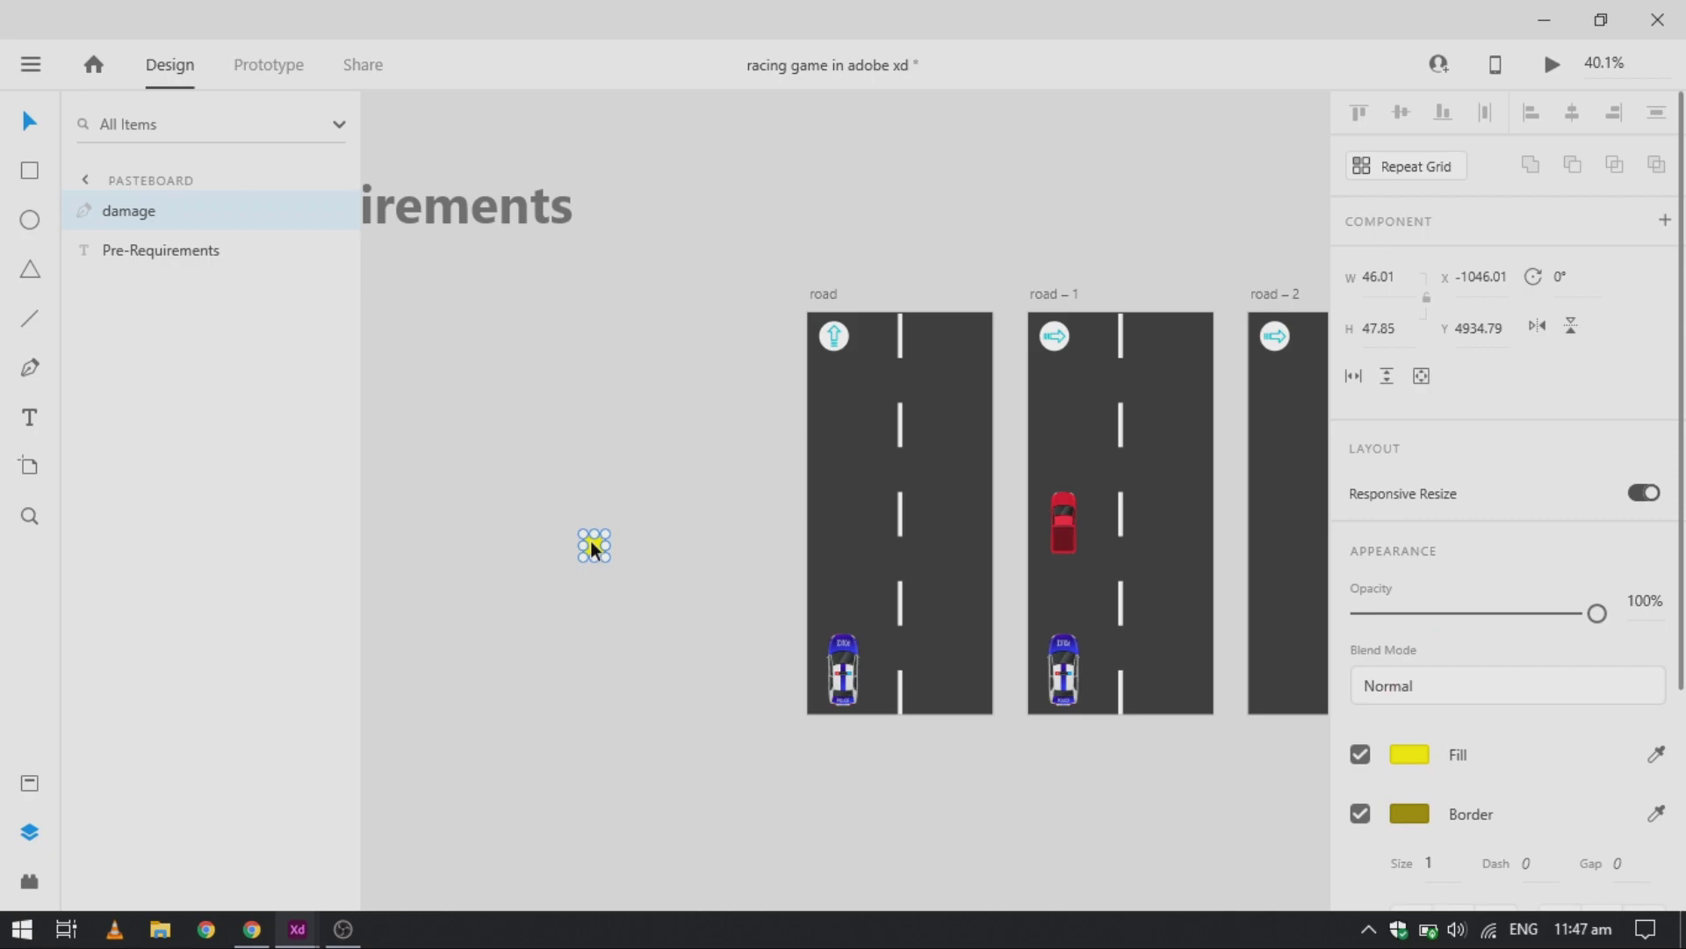
# Step: Paste the yellow damage mark into road – 4
pyautogui.press('Delete')
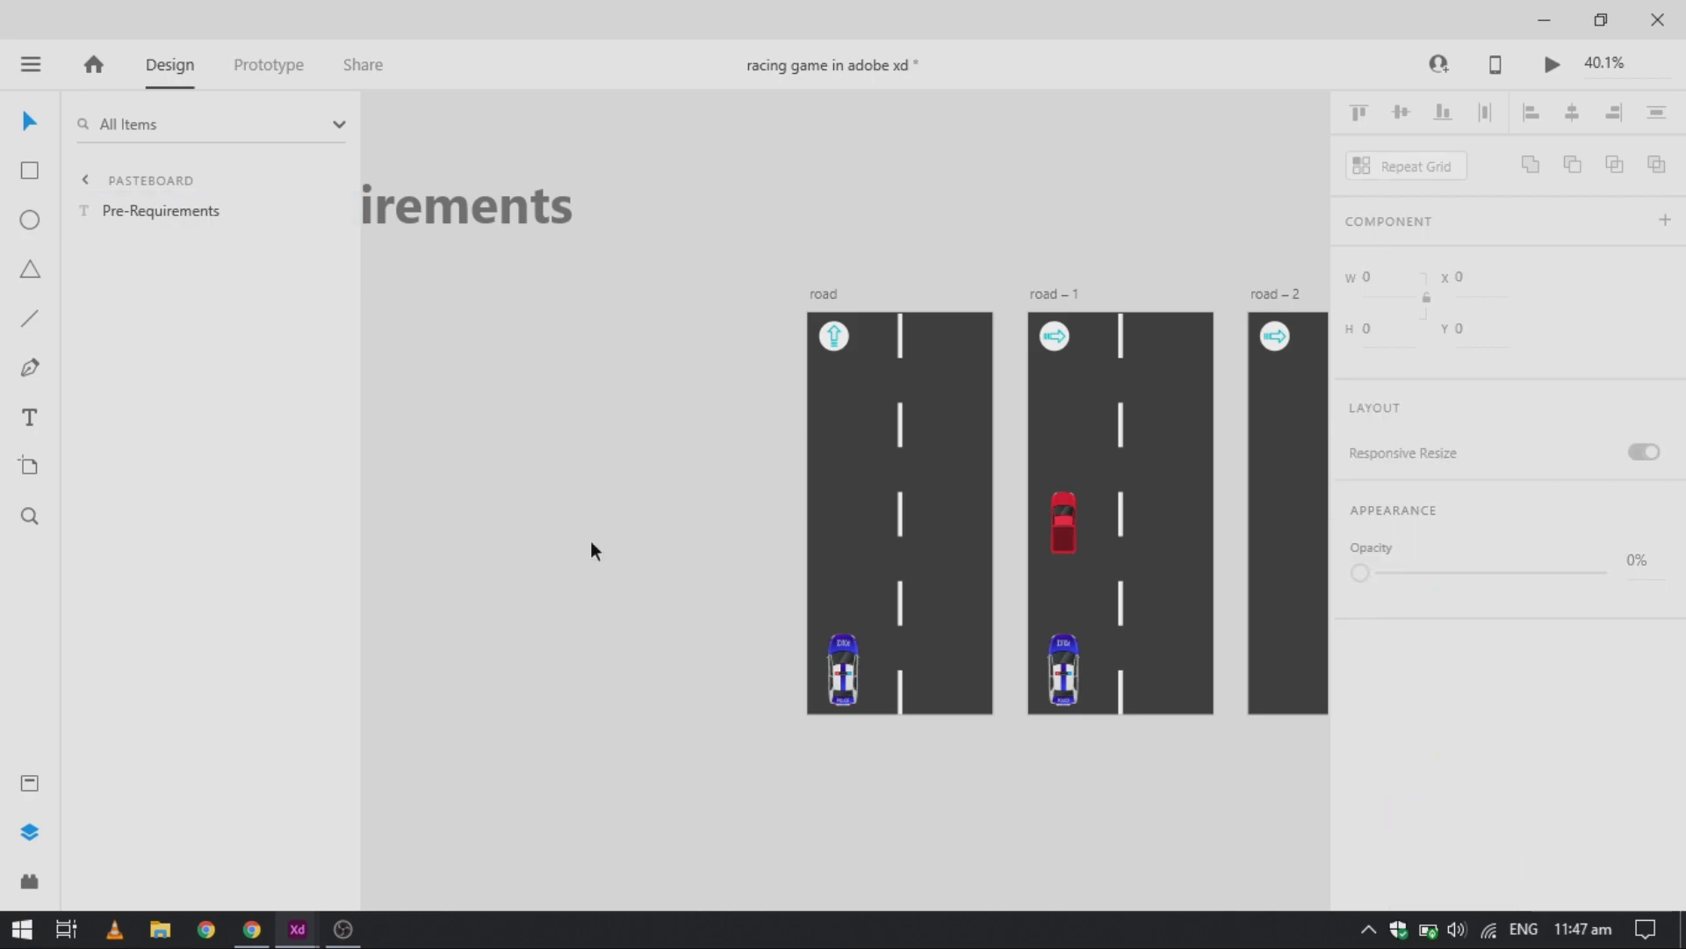
pyautogui.hscroll(10, 590, 540)
pyautogui.scroll(3, 720, 518)
pyautogui.click(745, 518)
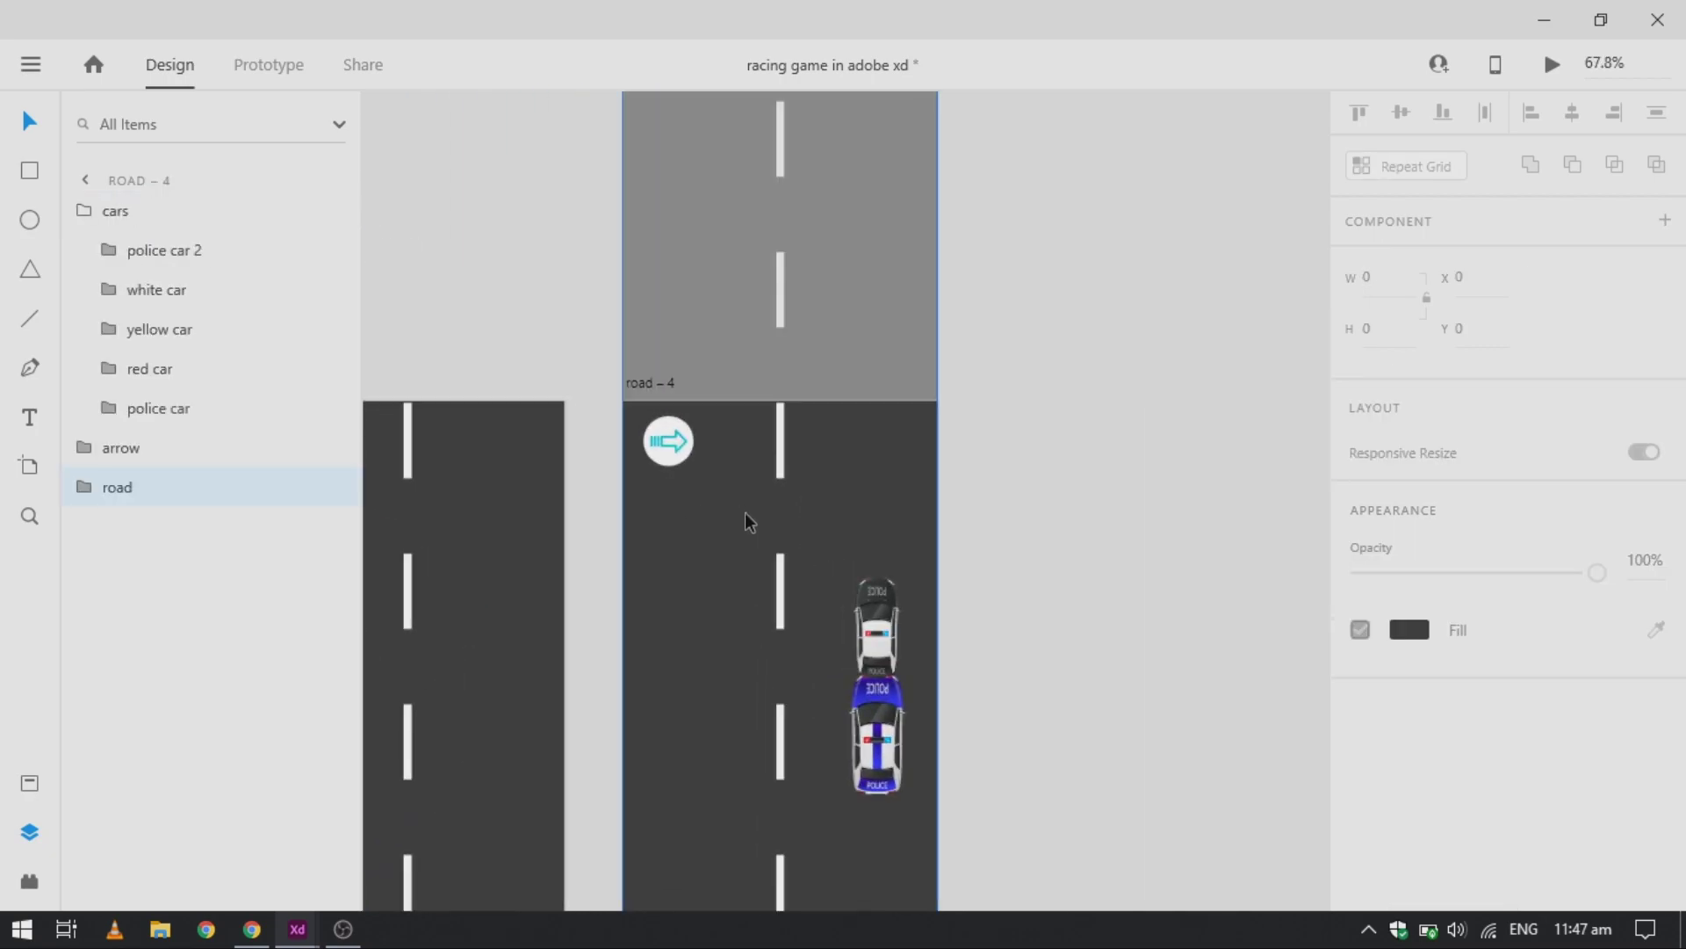
pyautogui.scroll(-3, 745, 518)
pyautogui.hotkey('ctrl', 'v')
# Step: Set road – 4's yellow damage mark to 0% opacity
pyautogui.scroll(4, 925, 457)
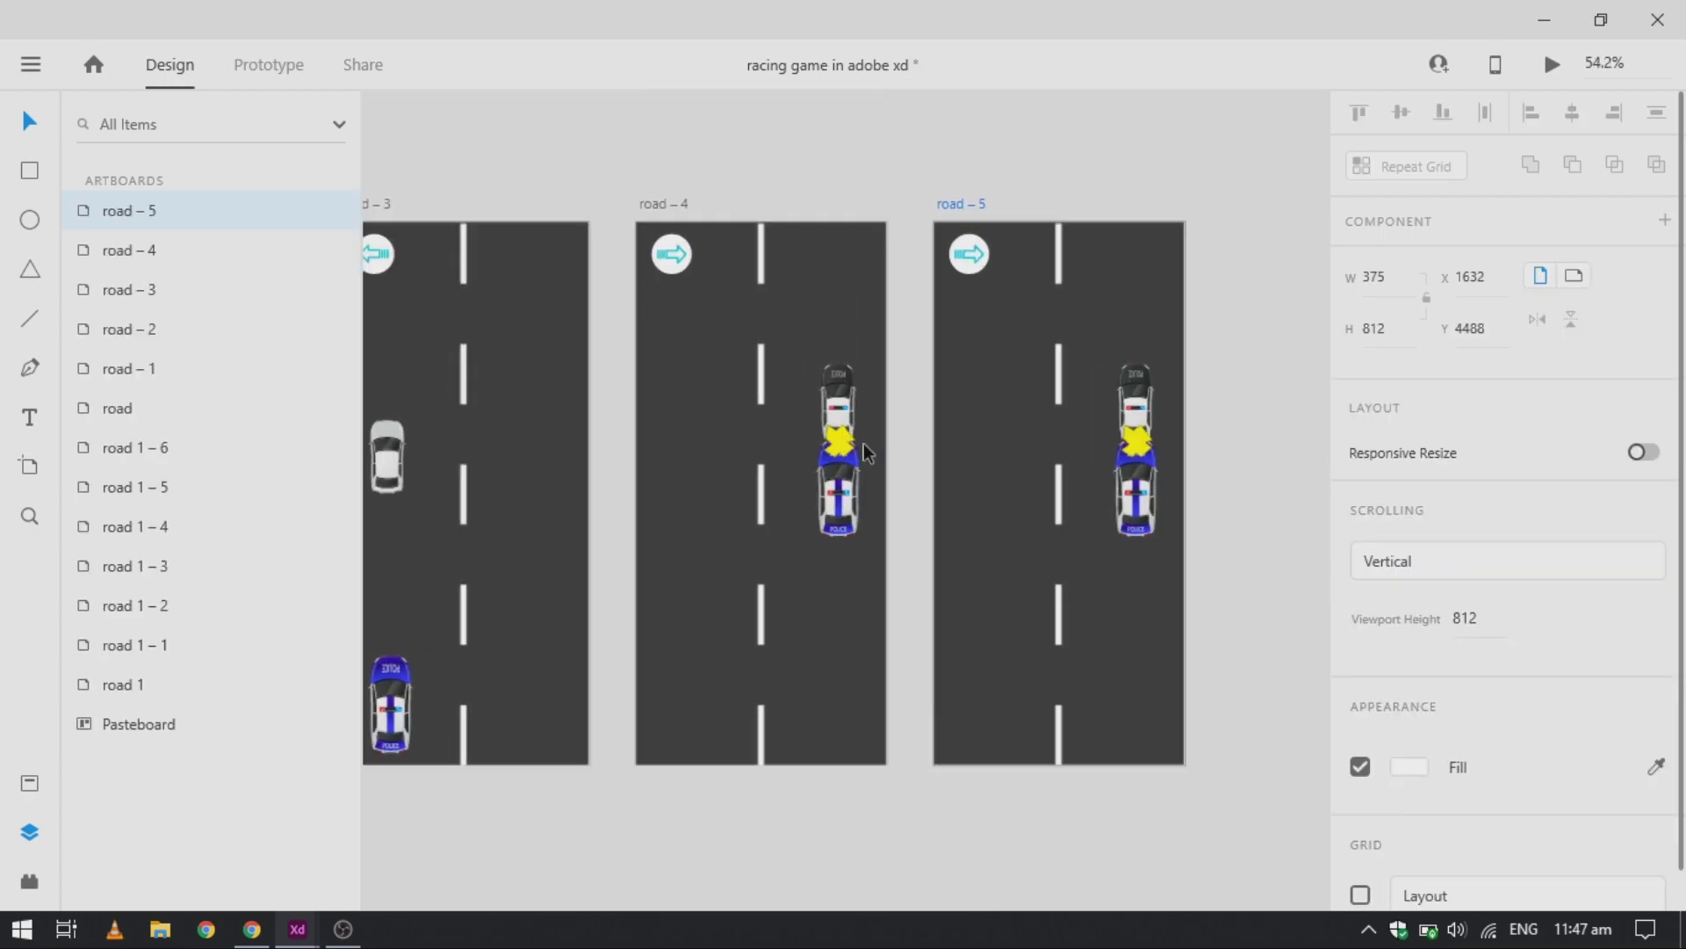
pyautogui.scroll(5, 863, 442)
pyautogui.click(789, 429)
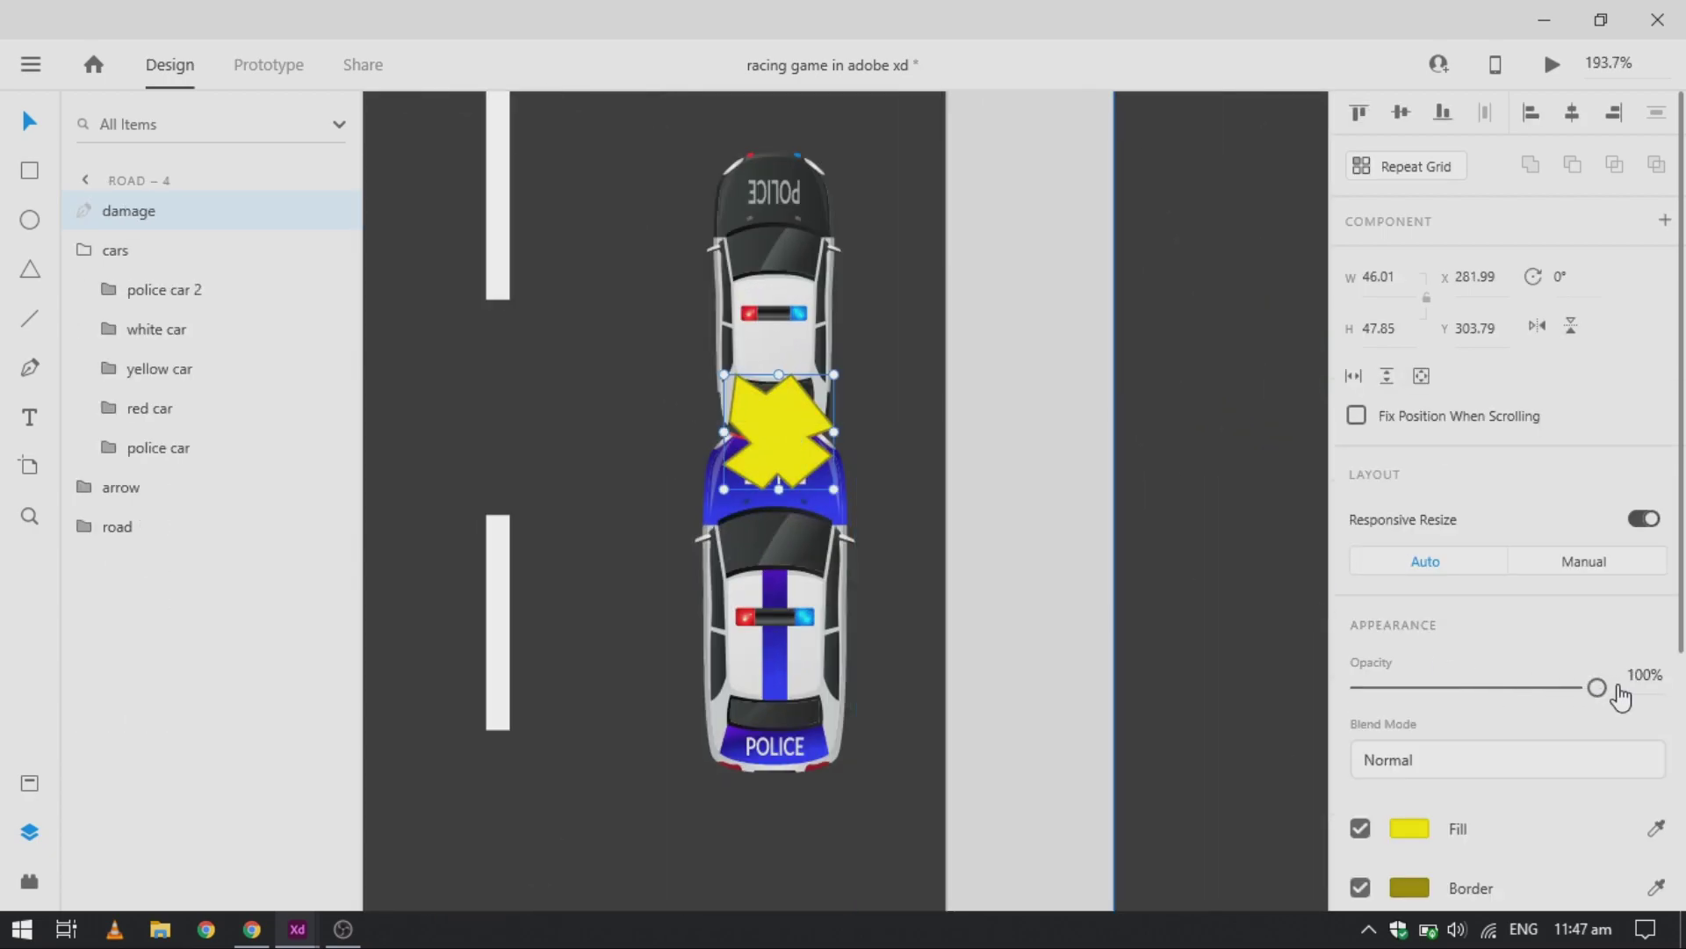
pyautogui.moveTo(1597, 687); pyautogui.dragTo(1360, 688)
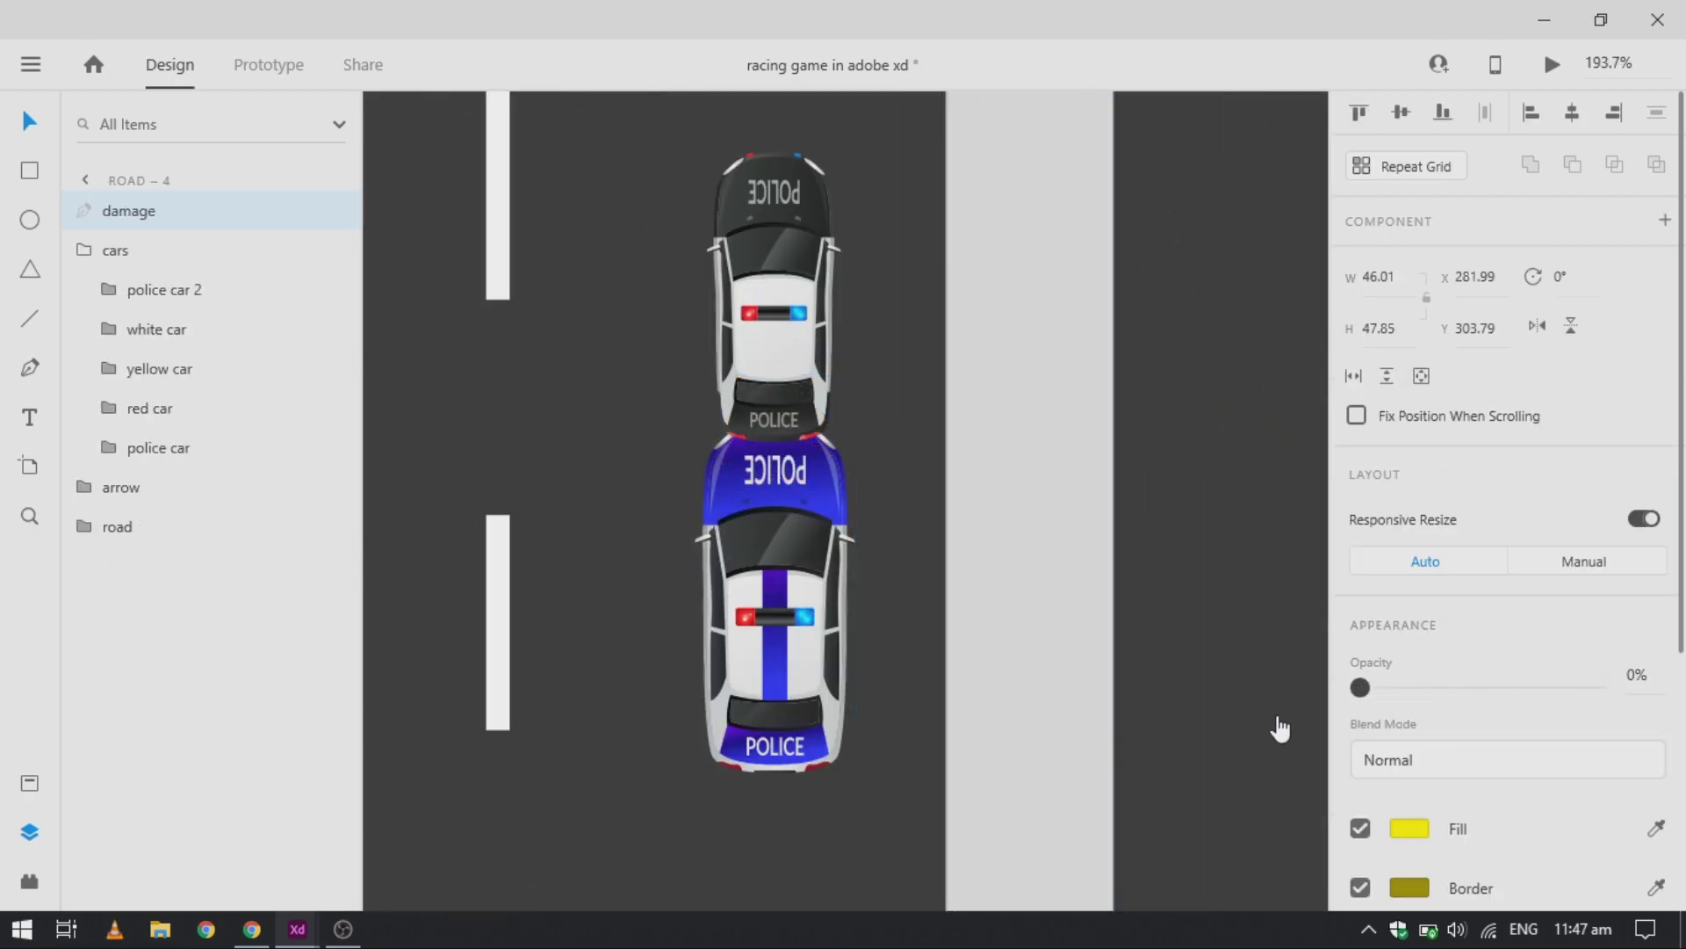
pyautogui.click(1027, 513)
pyautogui.scroll(-5, 1028, 513)
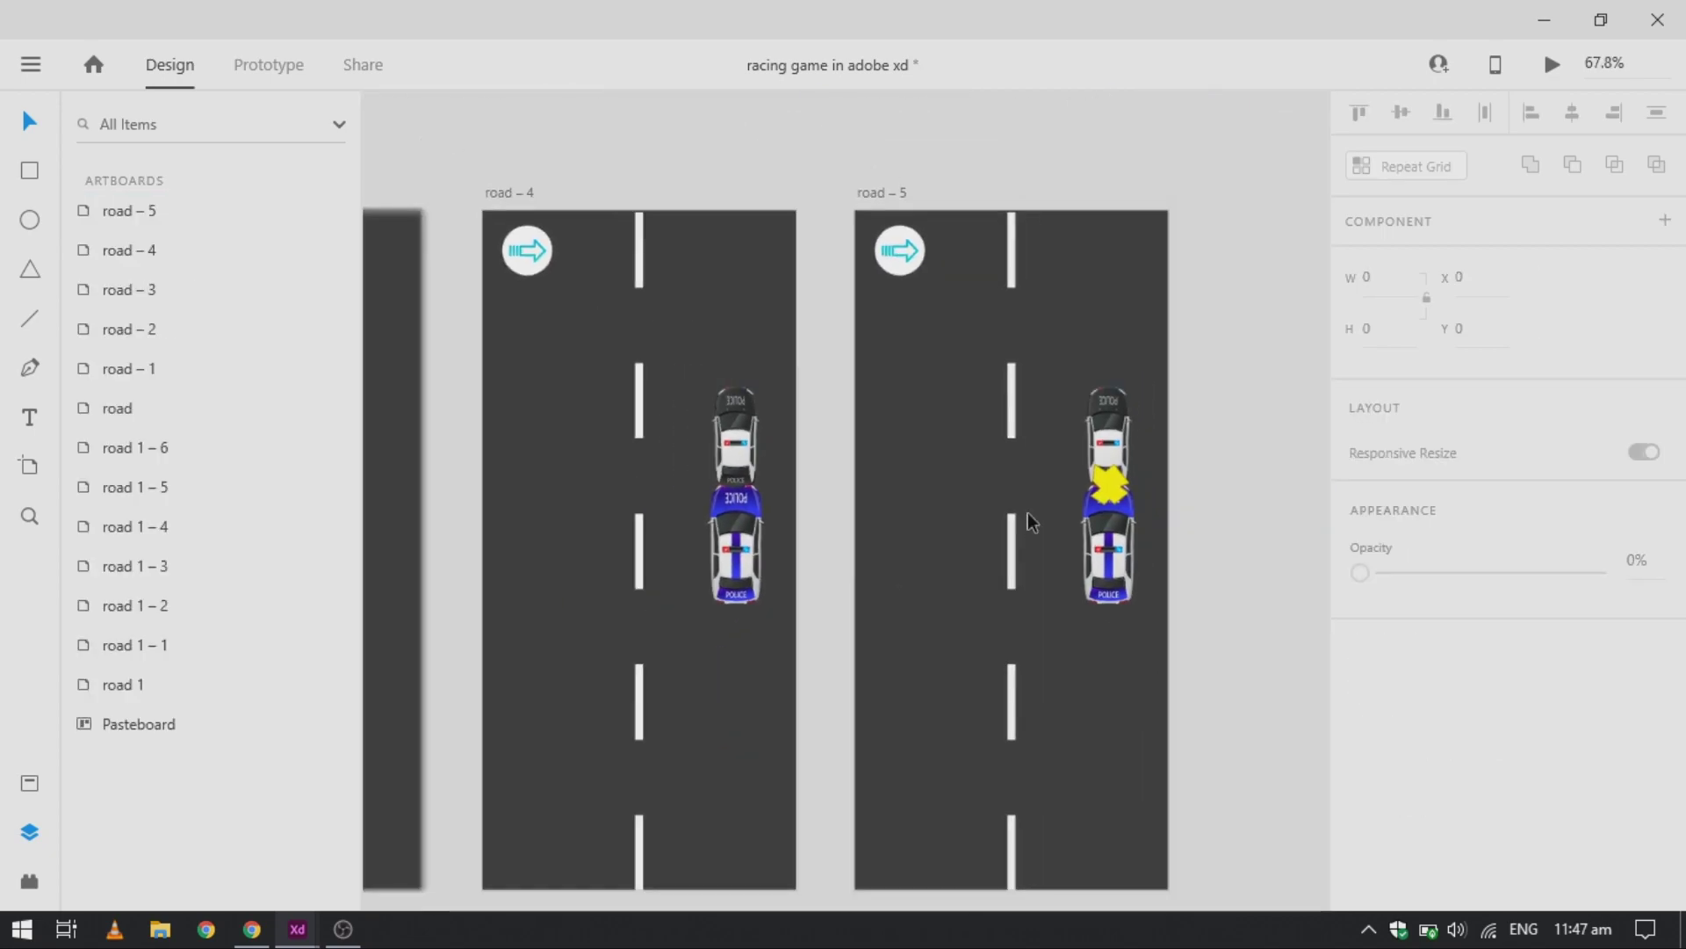
pyautogui.scroll(-3, 1031, 520)
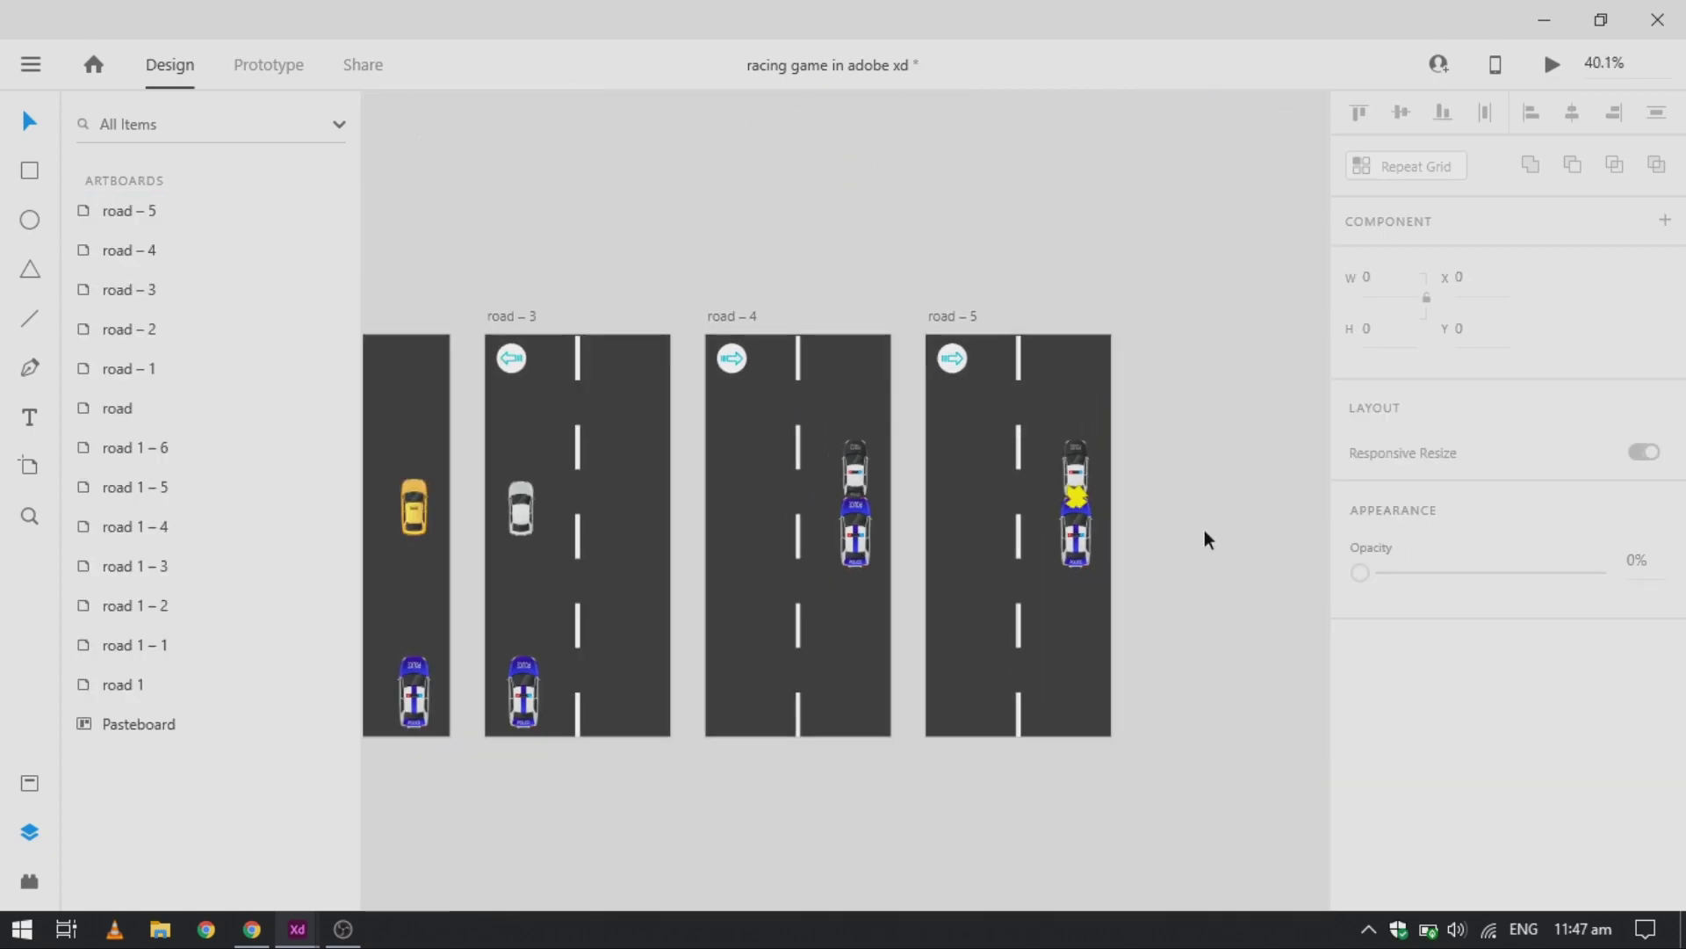
# Step: Duplicate road – 5 as road – 6 and draw a rectangle covering the whole artboard
pyautogui.click(957, 315)
pyautogui.hotkey('ctrl', 'd')
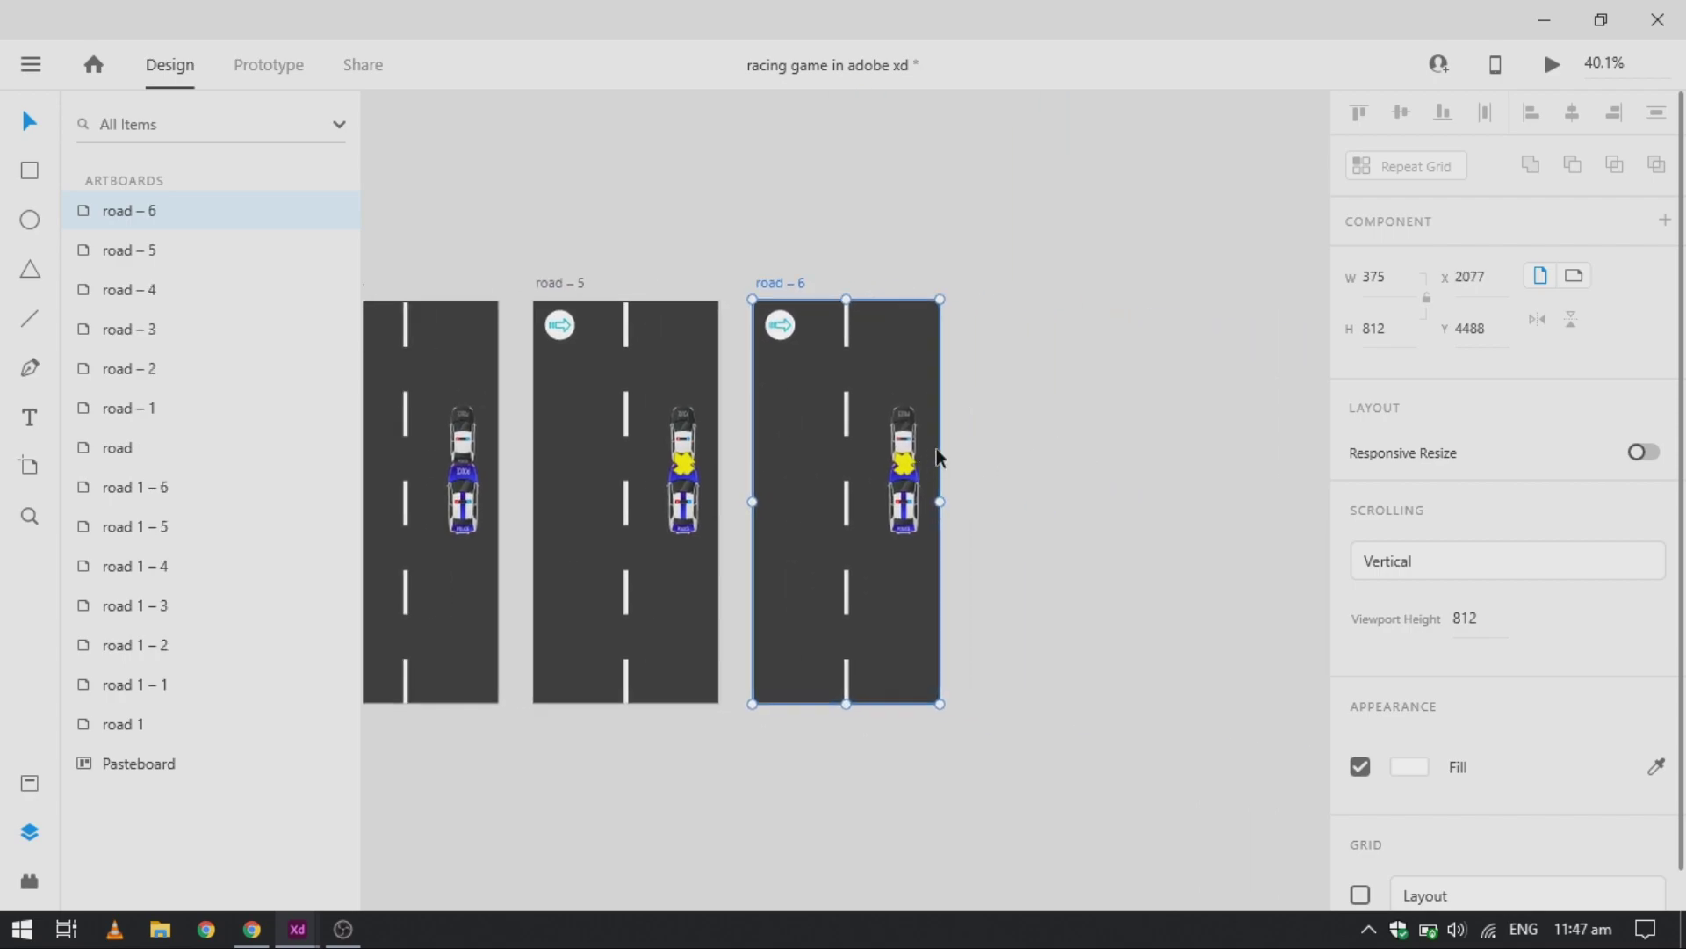
pyautogui.scroll(4, 885, 427)
pyautogui.press('r')
pyautogui.moveTo(609, 150)
pyautogui.mouseDown()
pyautogui.moveTo(873, 756)
pyautogui.moveTo(986, 918)
pyautogui.moveTo(1018, 614)
pyautogui.mouseUp()
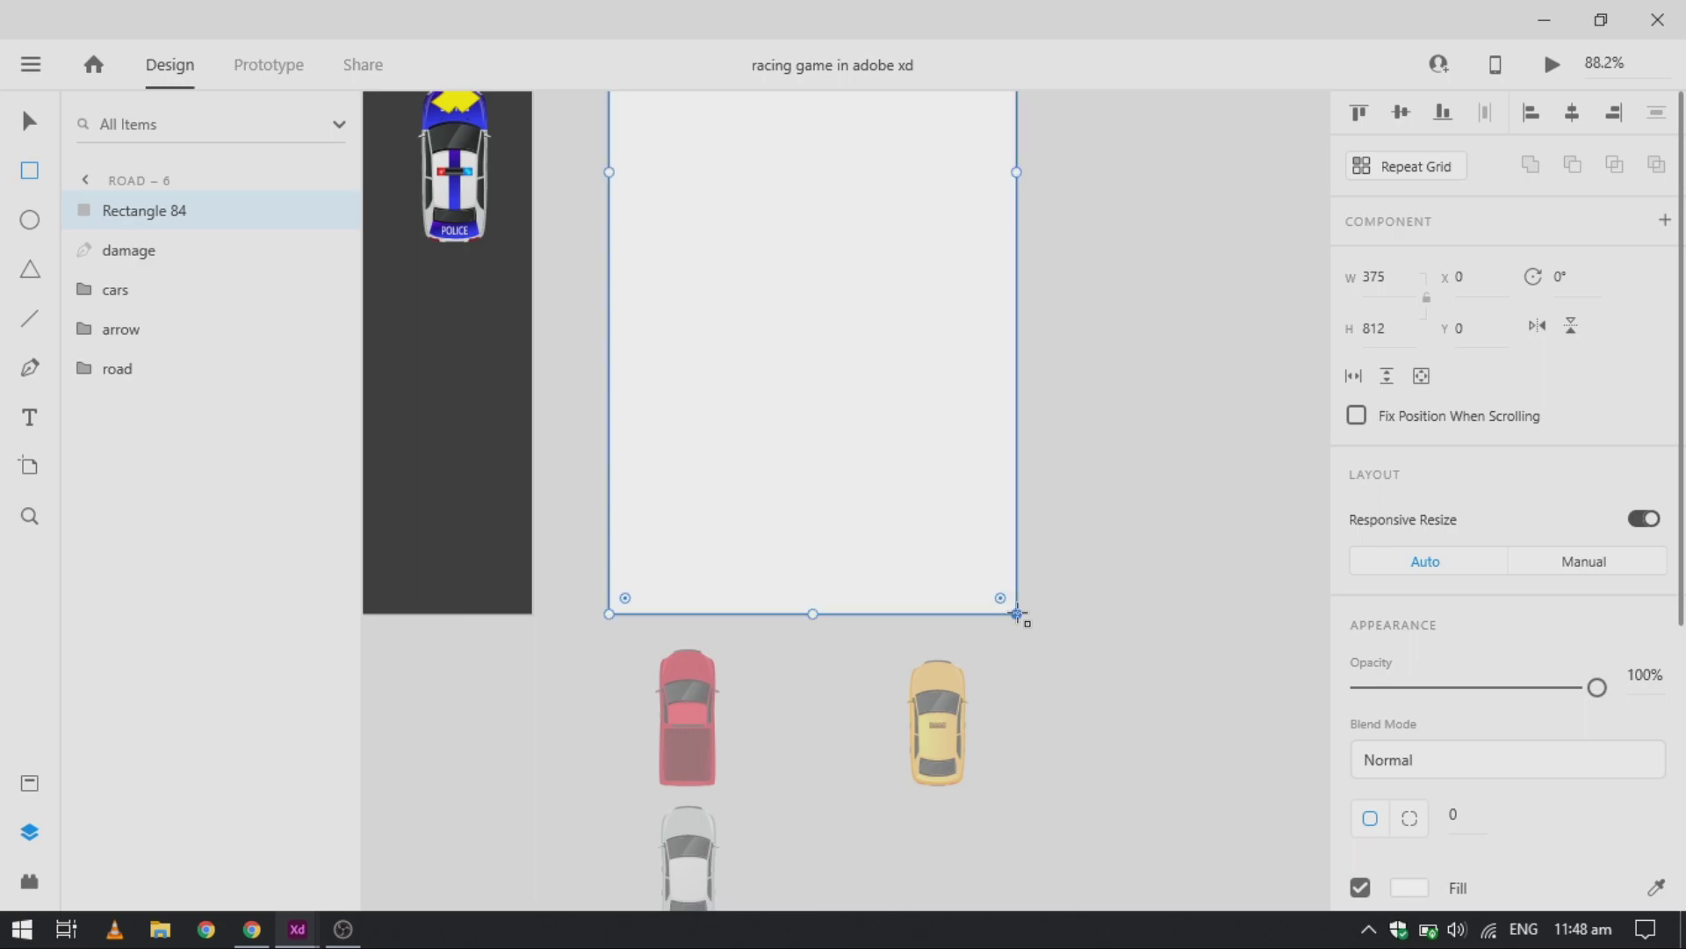
pyautogui.press('v')
# Step: Give the rectangle no border, a dark fill, height 72 and pill-rounded corners
pyautogui.scroll(3, 956, 514)
pyautogui.scroll(-3, 1493, 834)
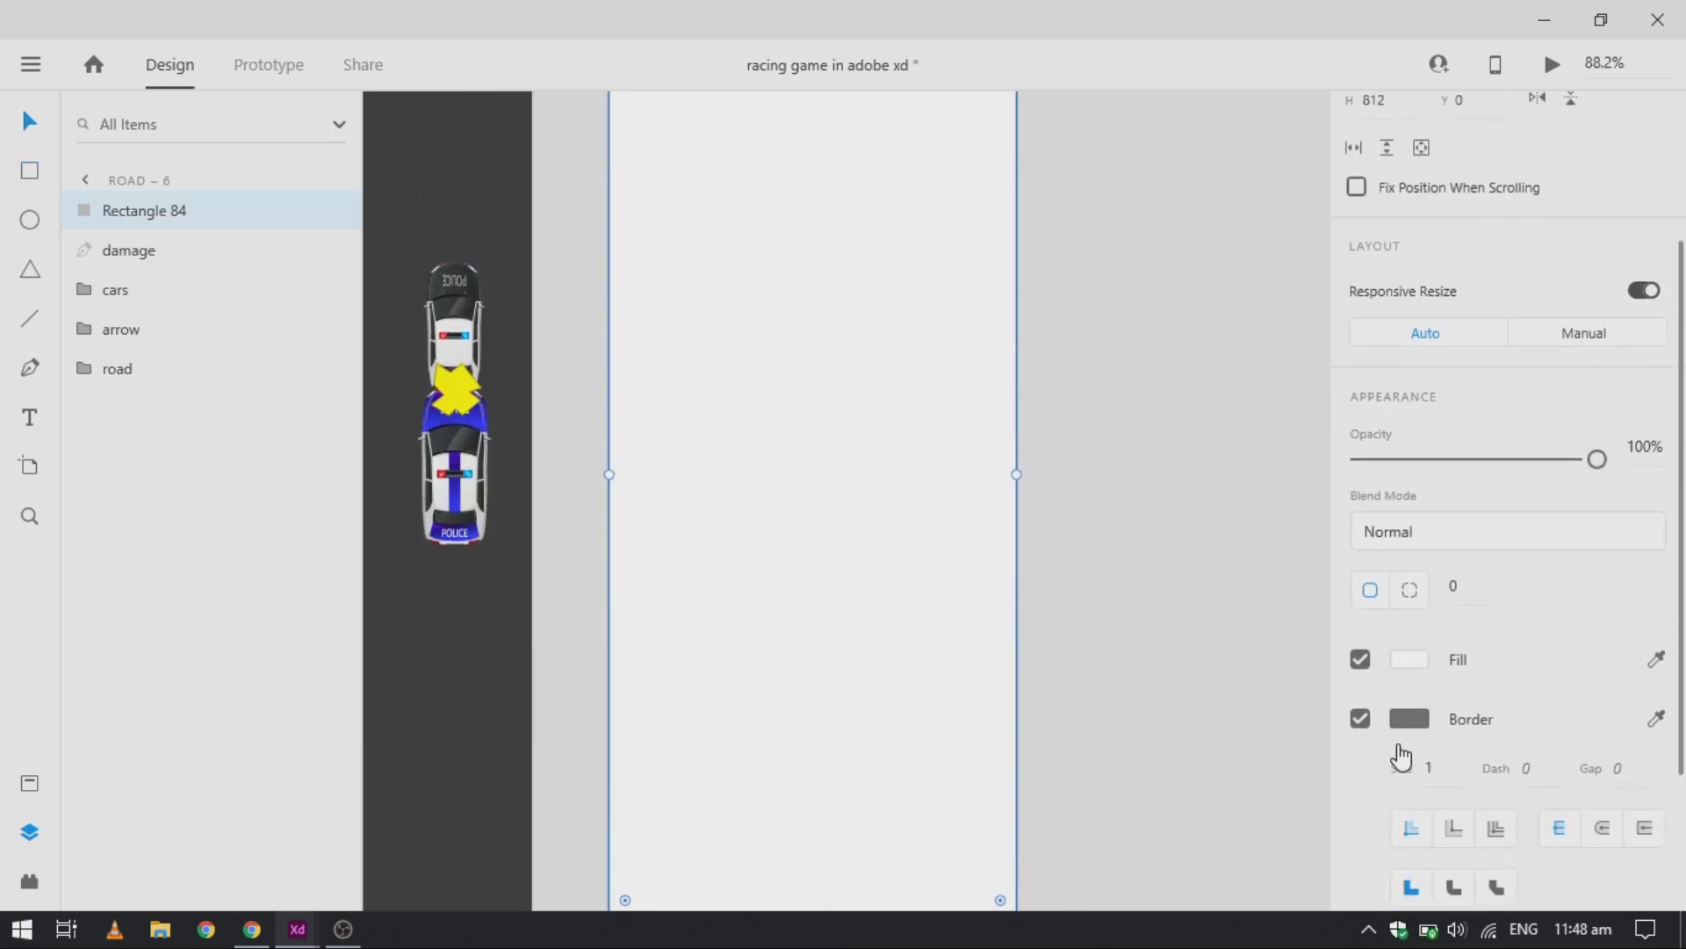
pyautogui.click(1363, 725)
pyautogui.click(1403, 669)
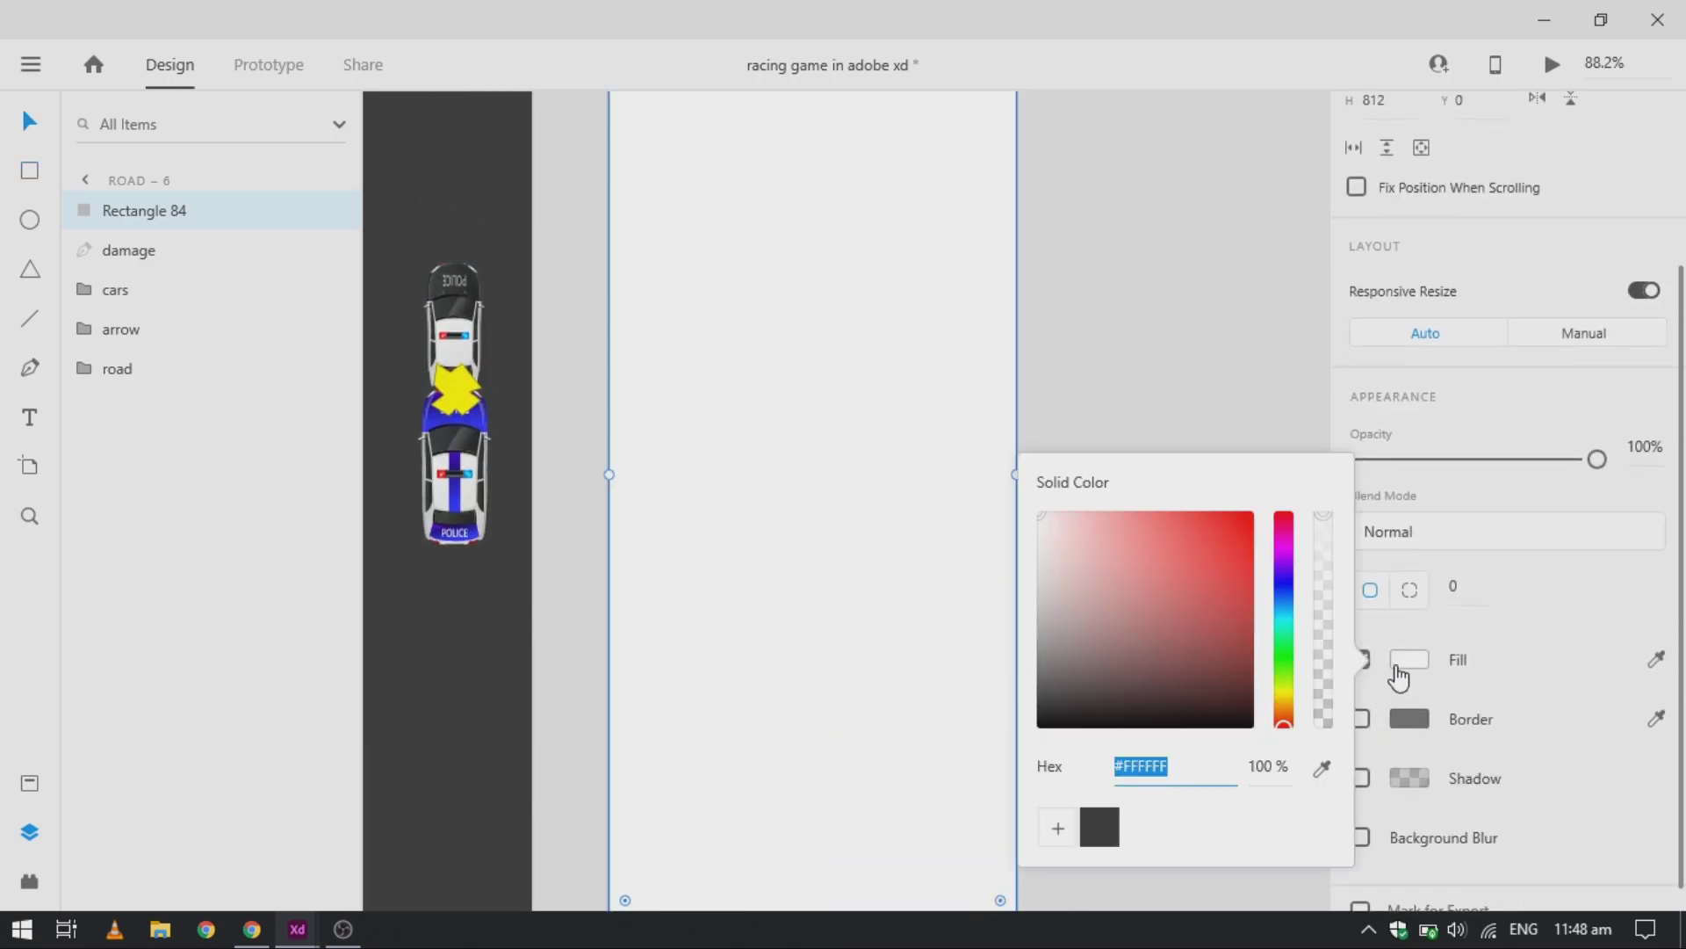
pyautogui.click(1127, 689)
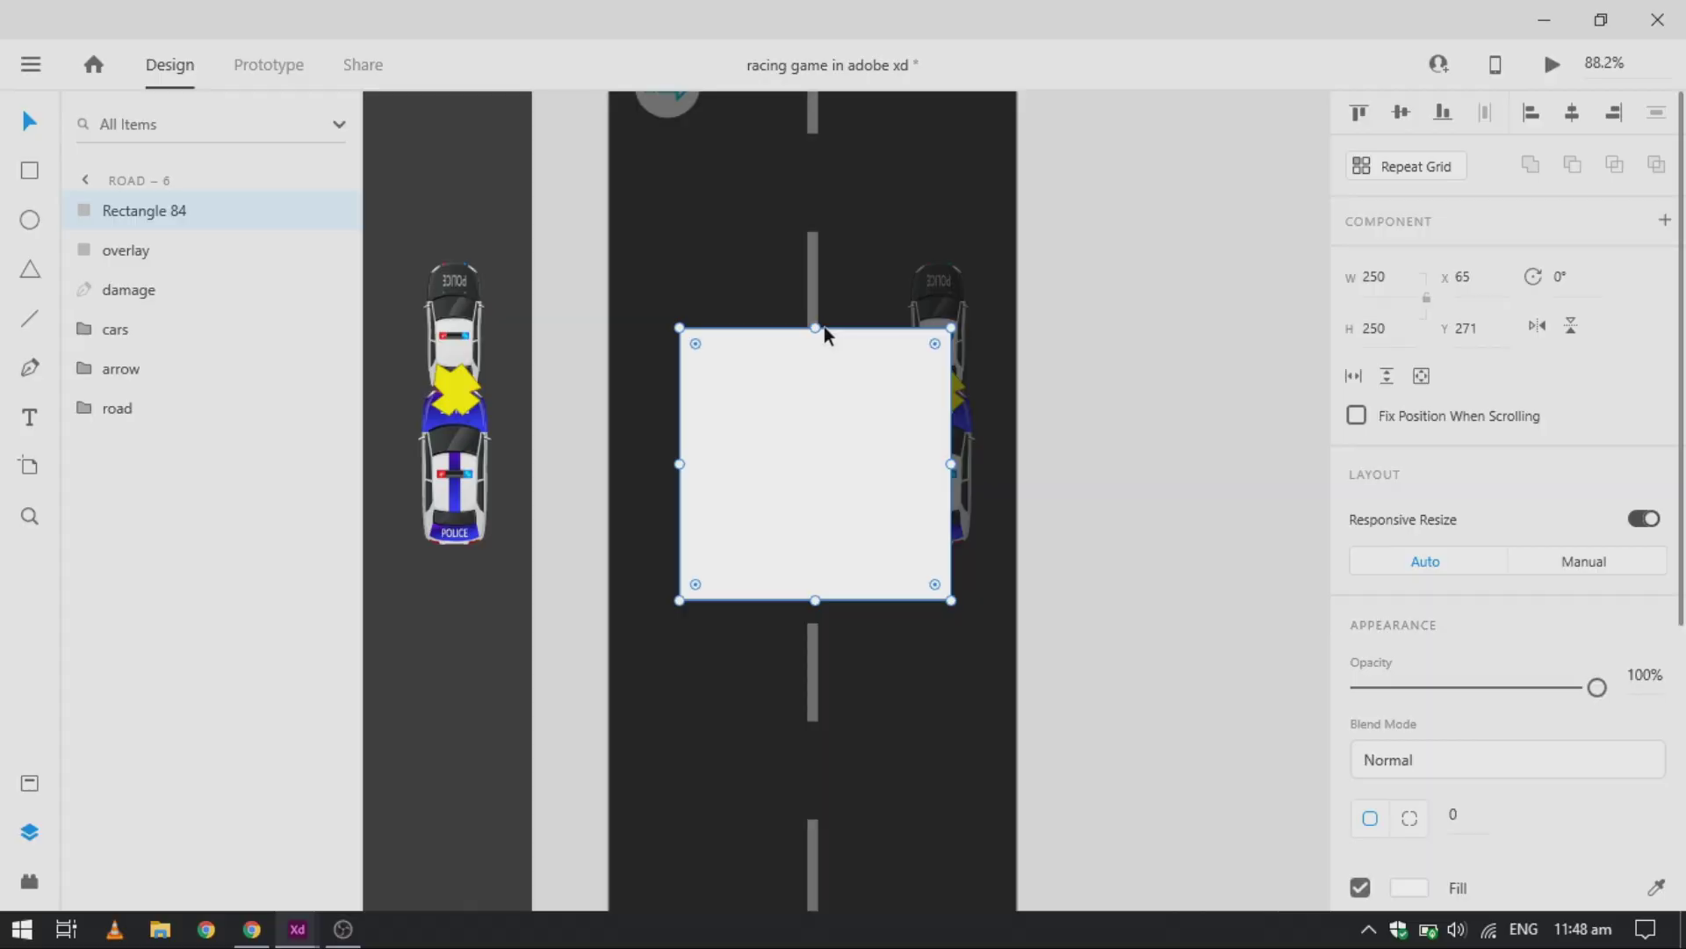
pyautogui.moveTo(815, 327); pyautogui.dragTo(819, 425)
pyautogui.moveTo(935, 441); pyautogui.dragTo(813, 536)
pyautogui.scroll(3, 745, 440)
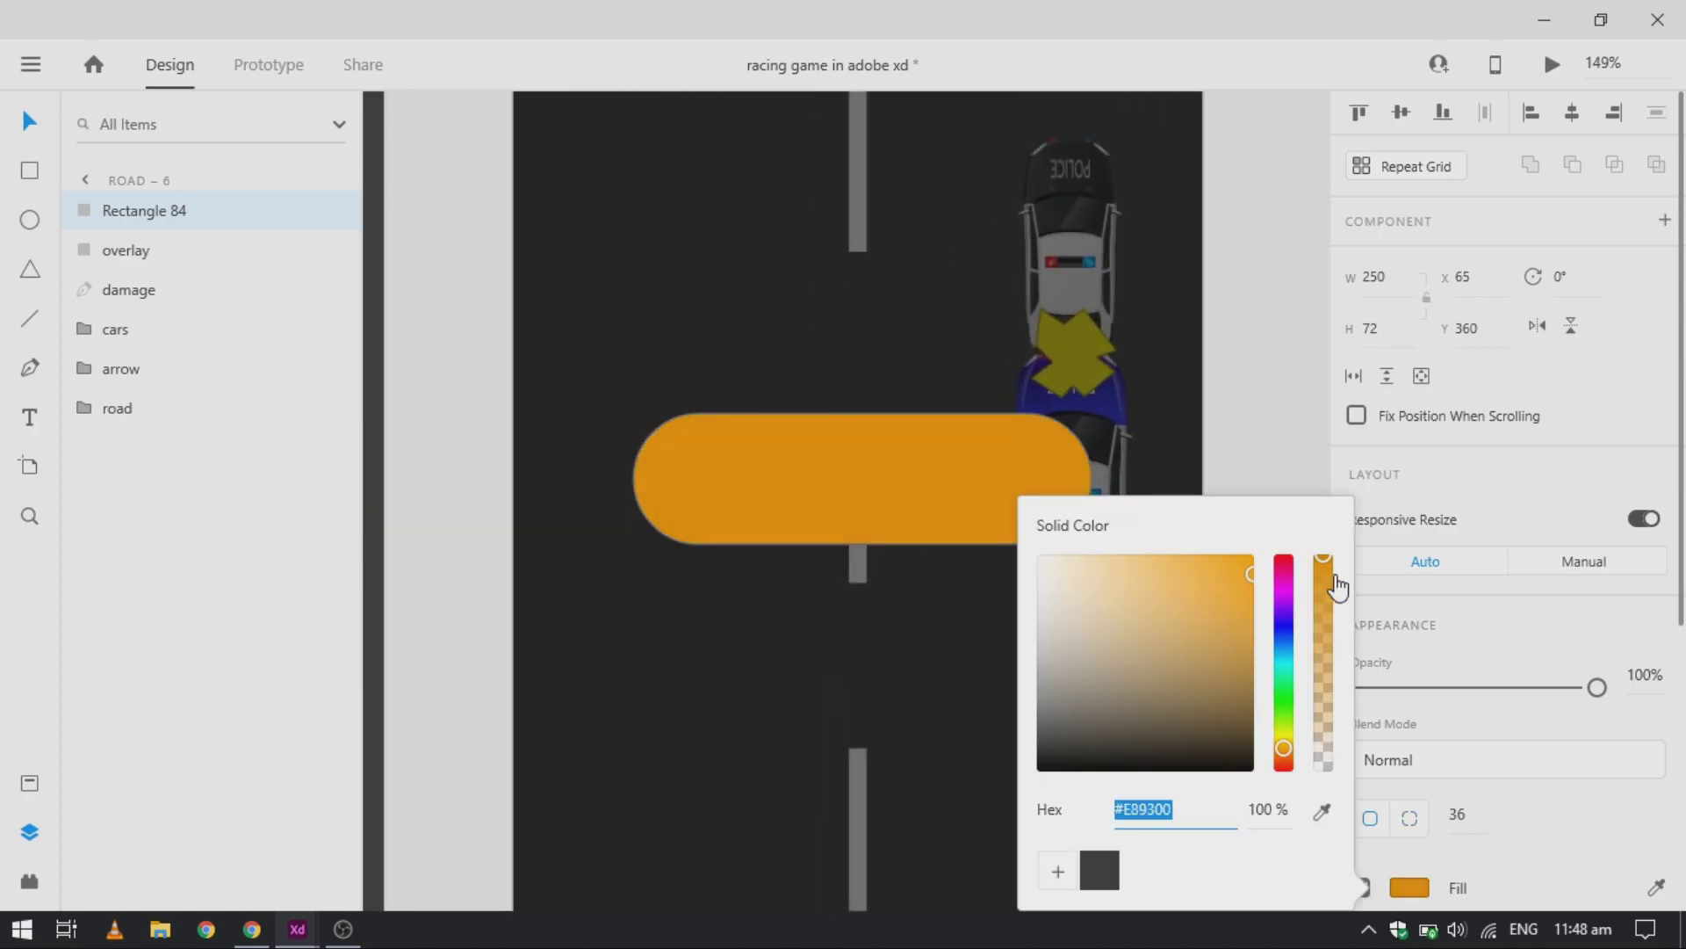
# Step: Duplicate the pill twice, narrow the top copy, and add 'Start' text in Roboto
pyautogui.press('Escape')
pyautogui.hotkey('ctrl', 'd')
pyautogui.hotkey('ctrl', 'd')
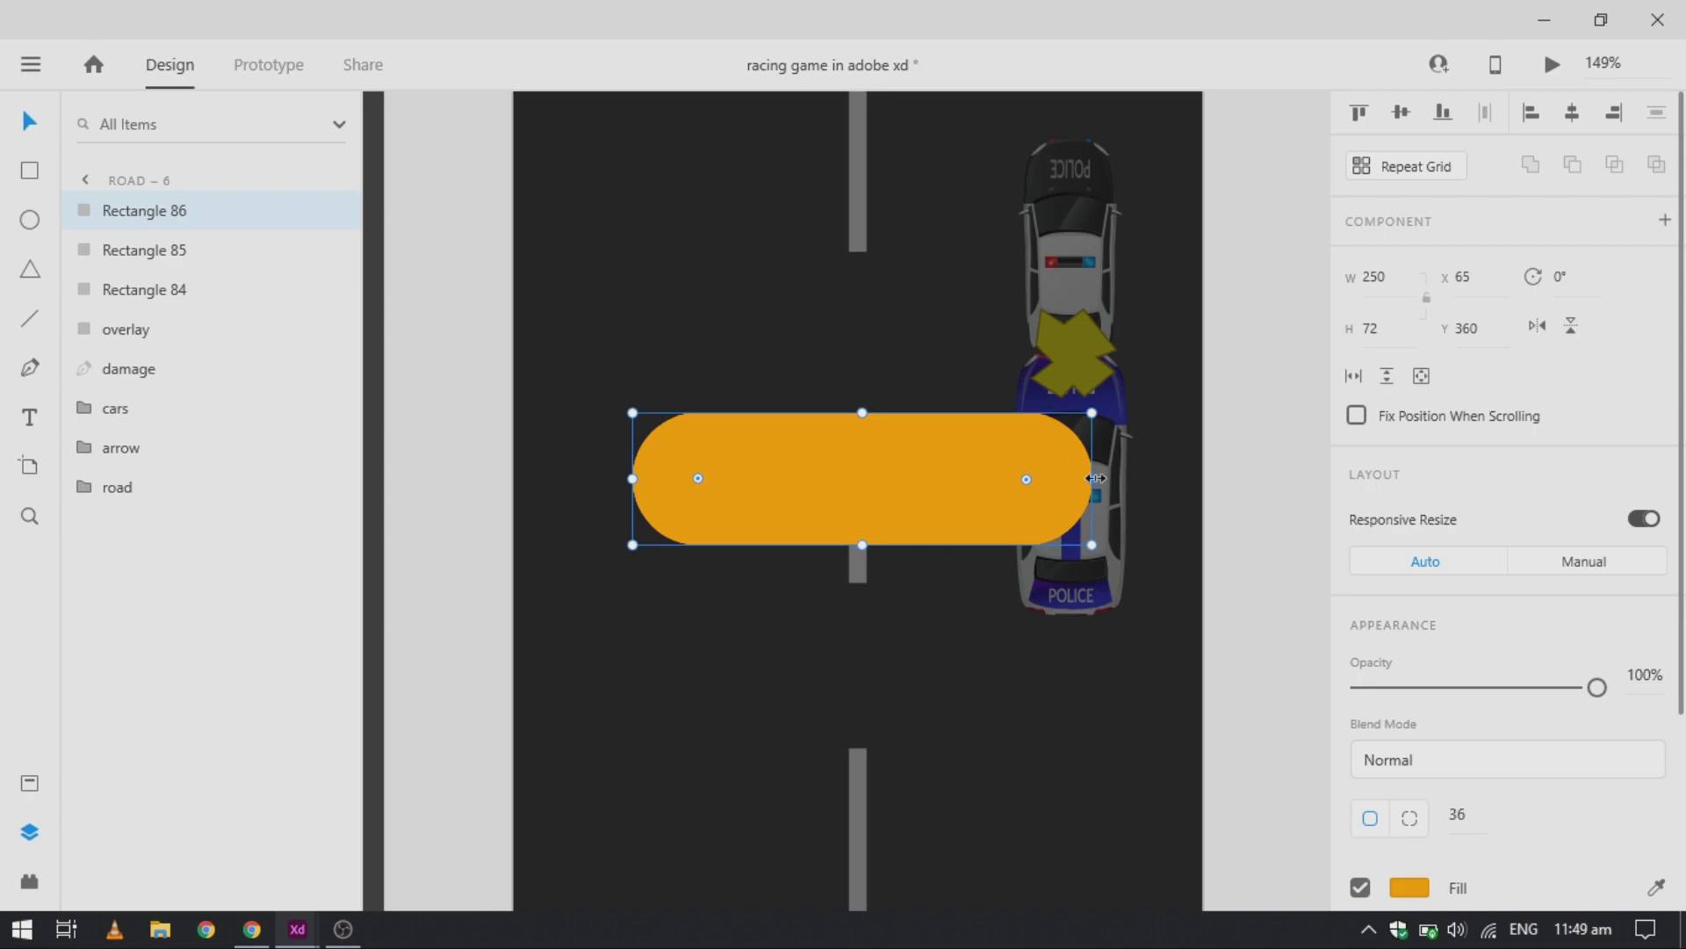
pyautogui.moveTo(1091, 479); pyautogui.dragTo(1031, 478)
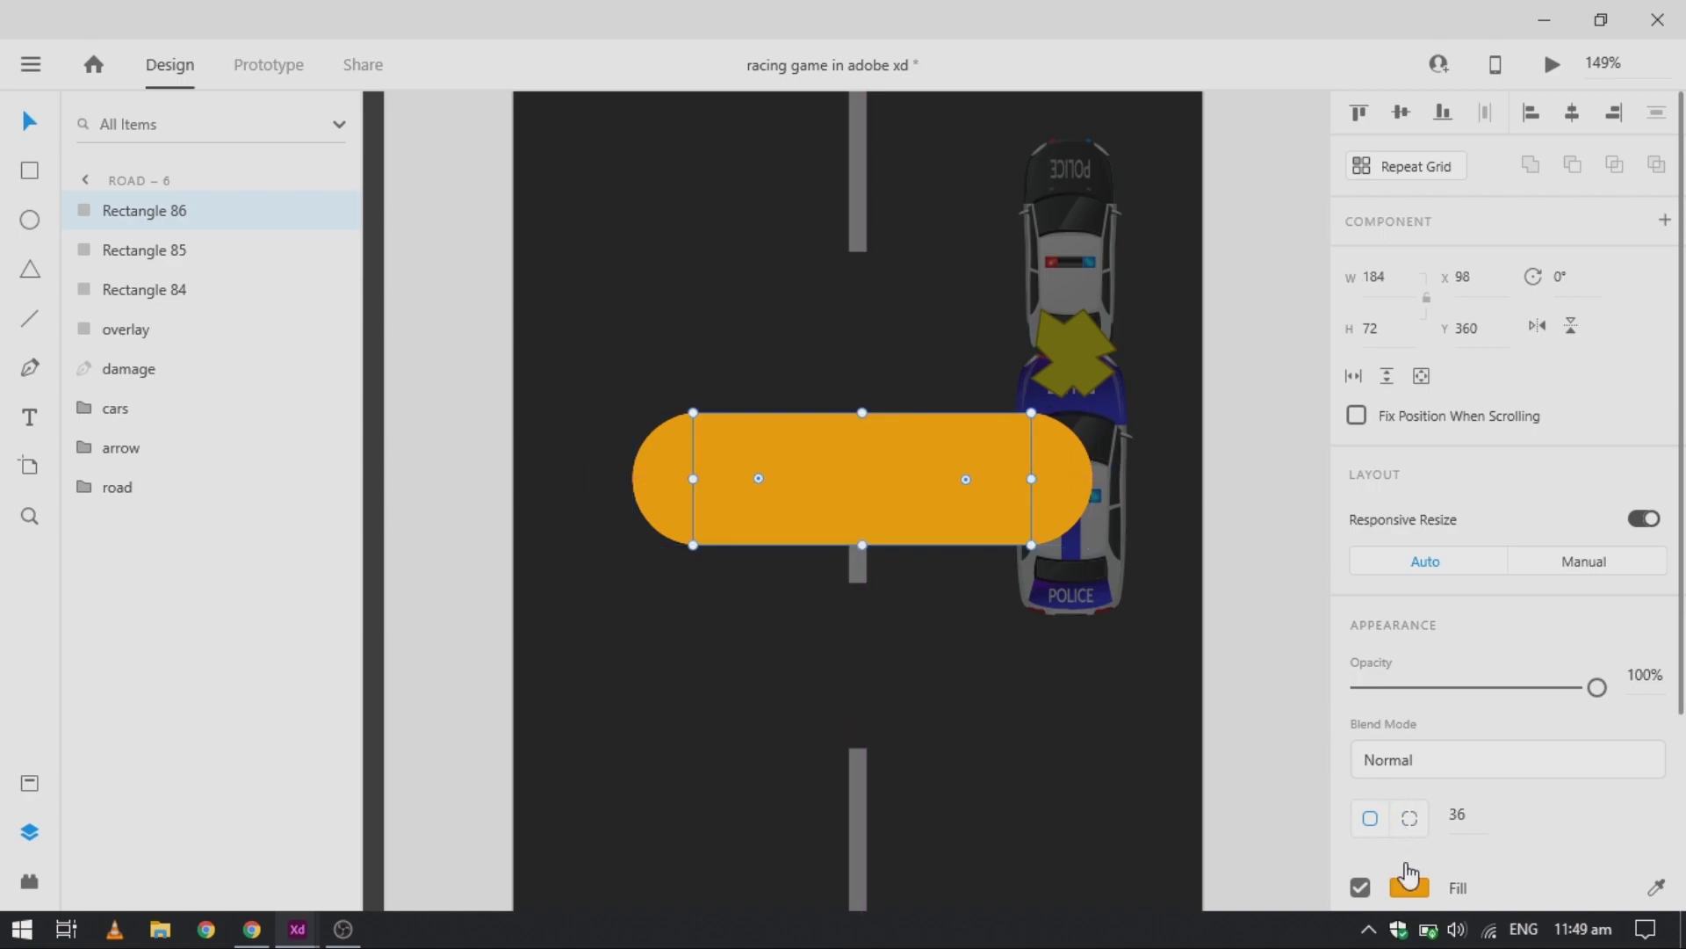
pyautogui.press('t')
pyautogui.click(851, 491)
pyautogui.write('Start')
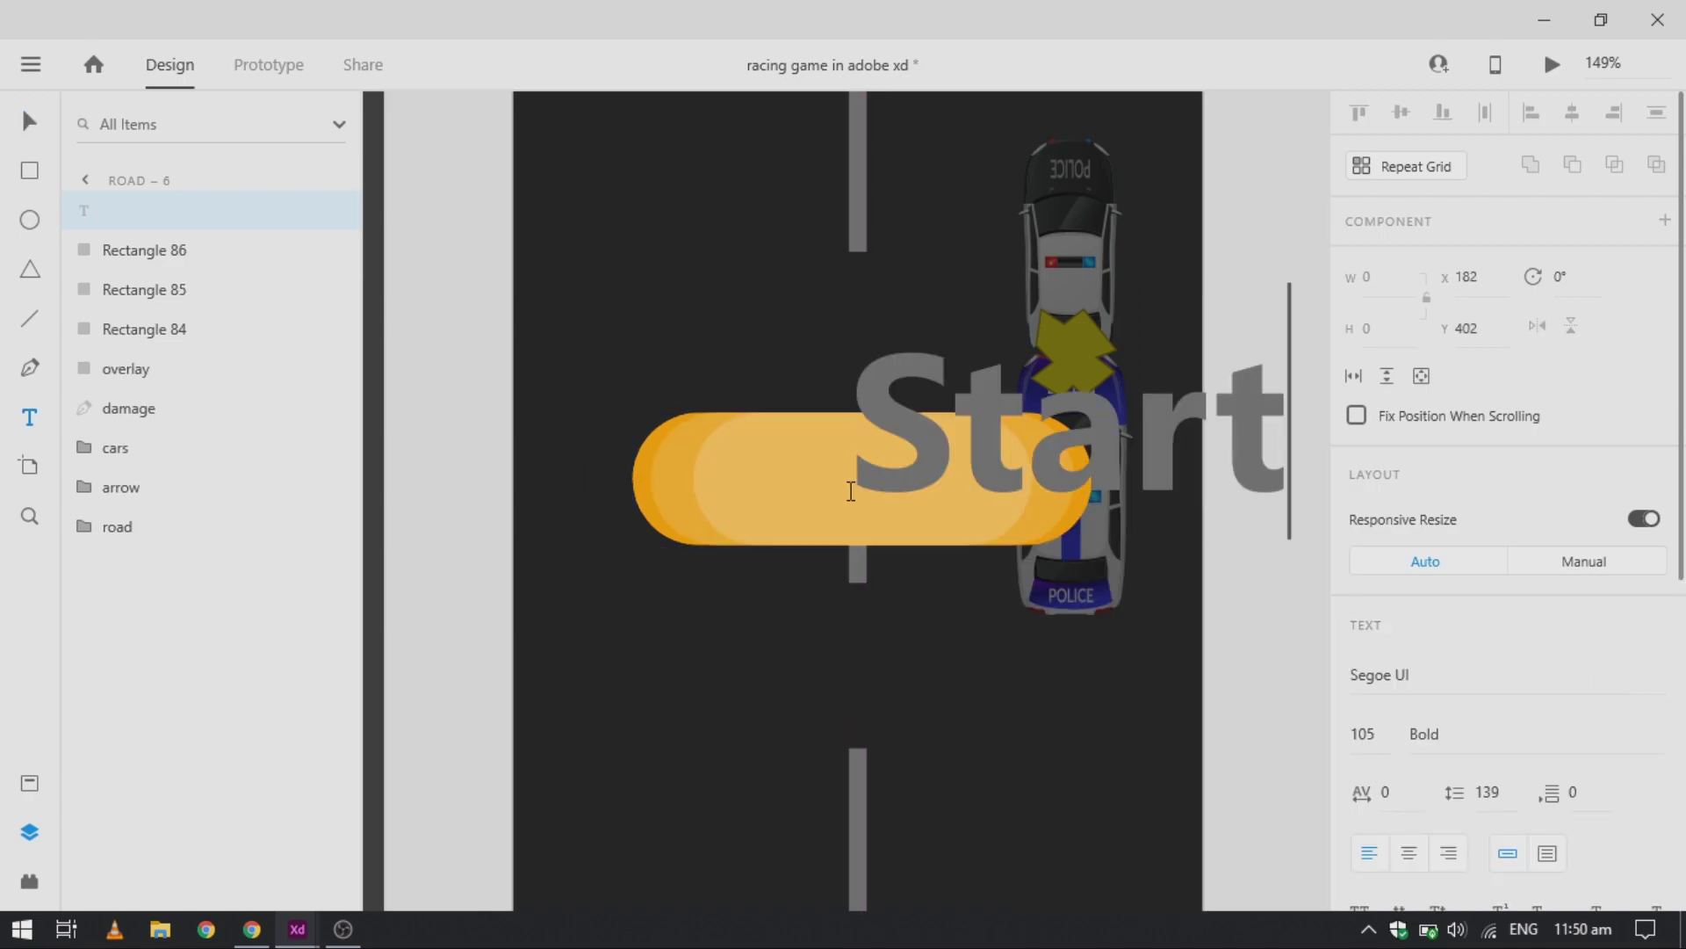
pyautogui.click(1460, 132)
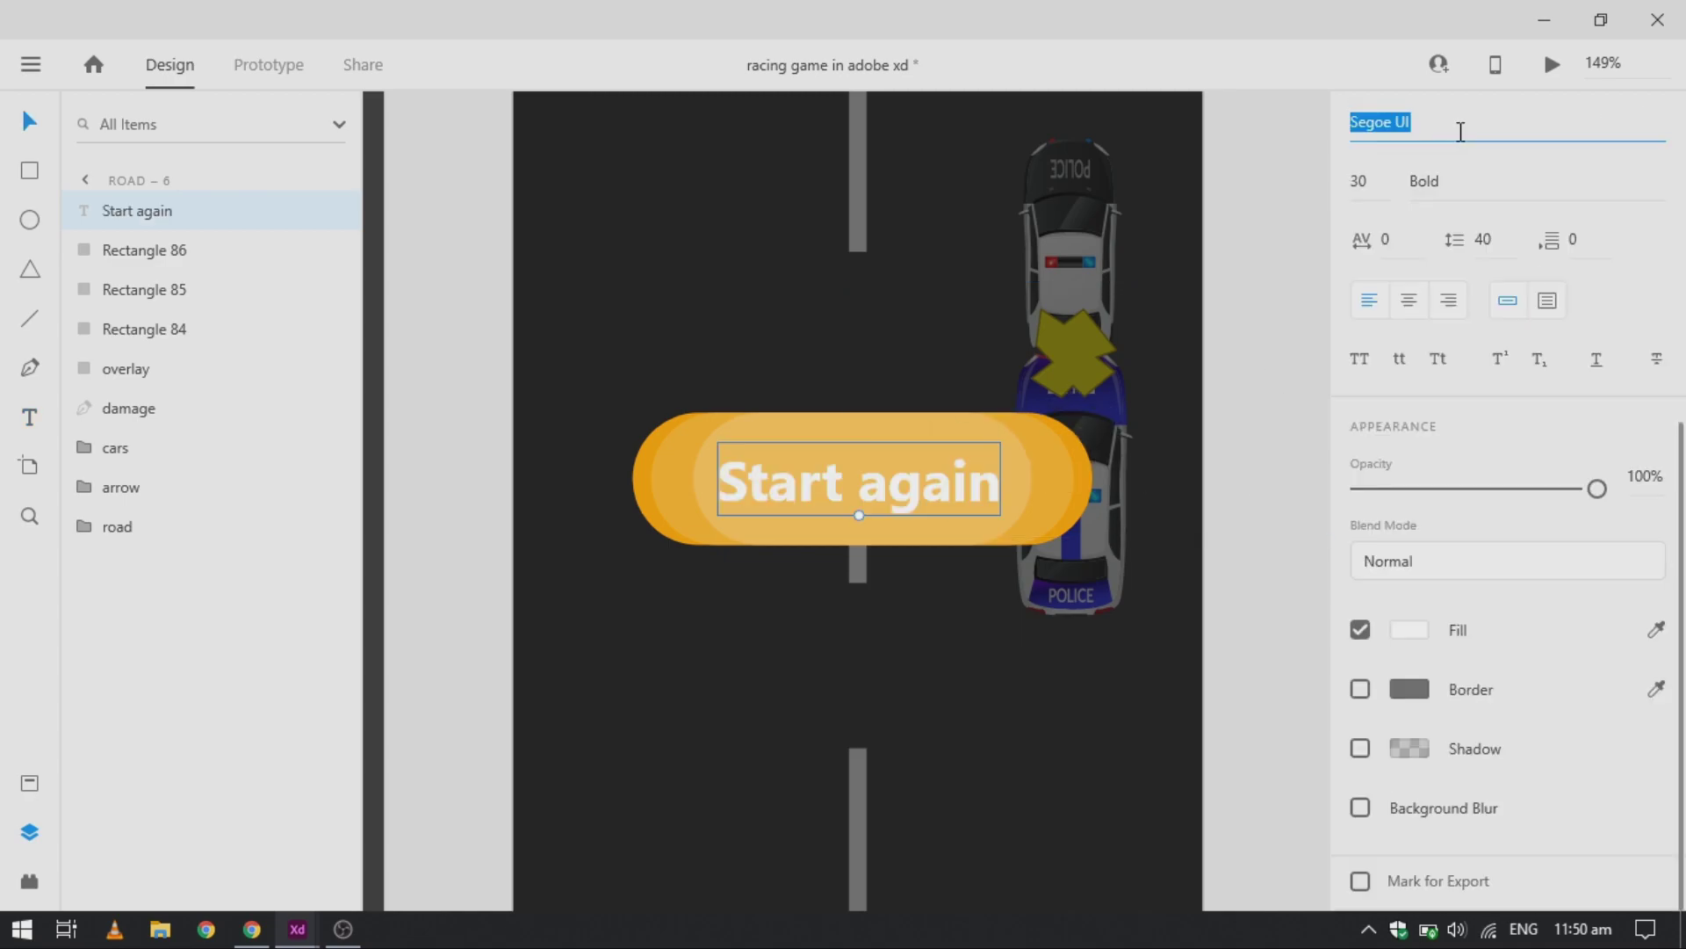
pyautogui.write('Roboto')
pyautogui.press('Return')
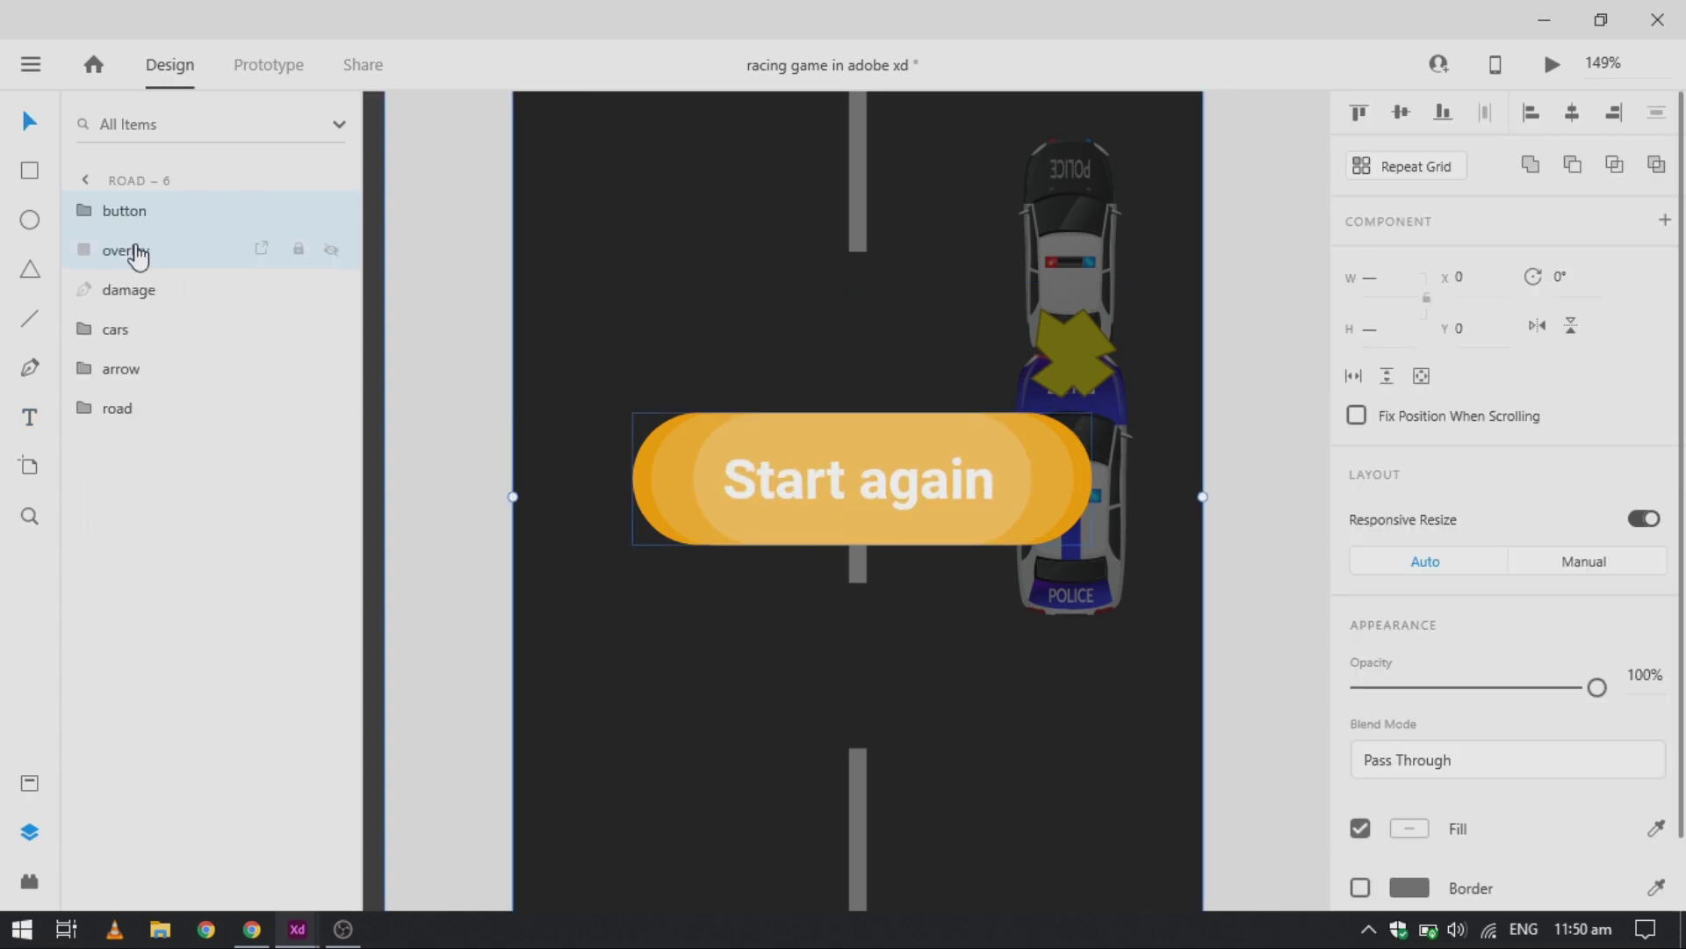
# Step: Group the button layers with the overlay and name the group 'start again'
pyautogui.hotkey('ctrl', 'g')
pyautogui.doubleClick(123, 210)
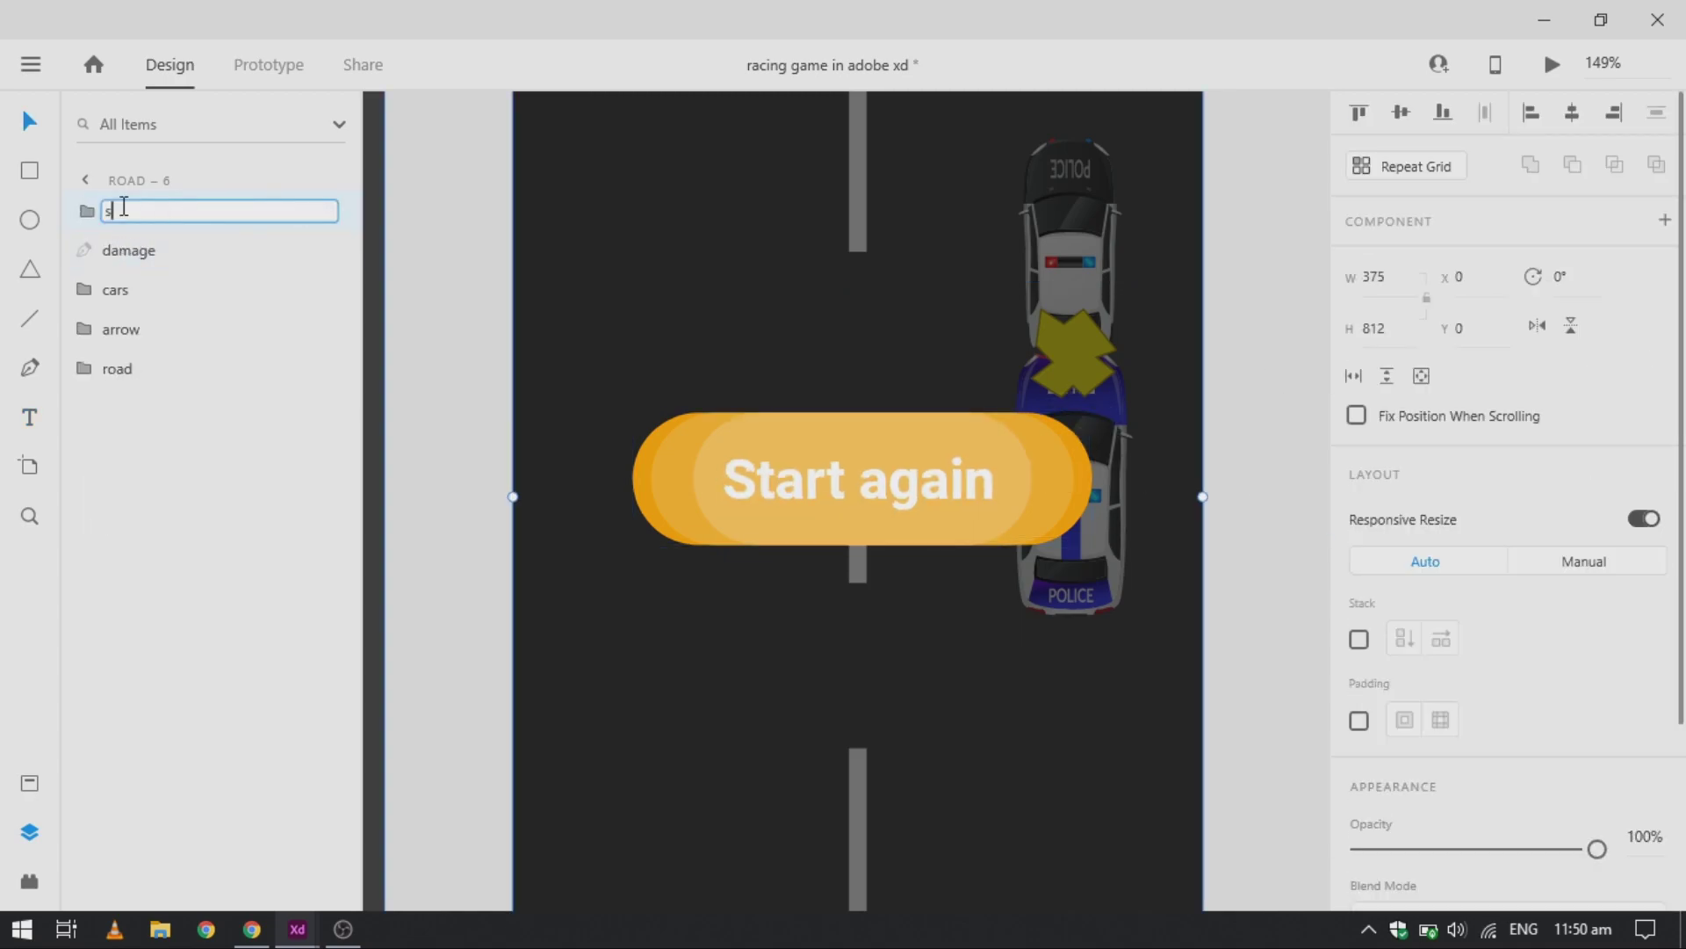
pyautogui.write('start again')
pyautogui.press('Return')
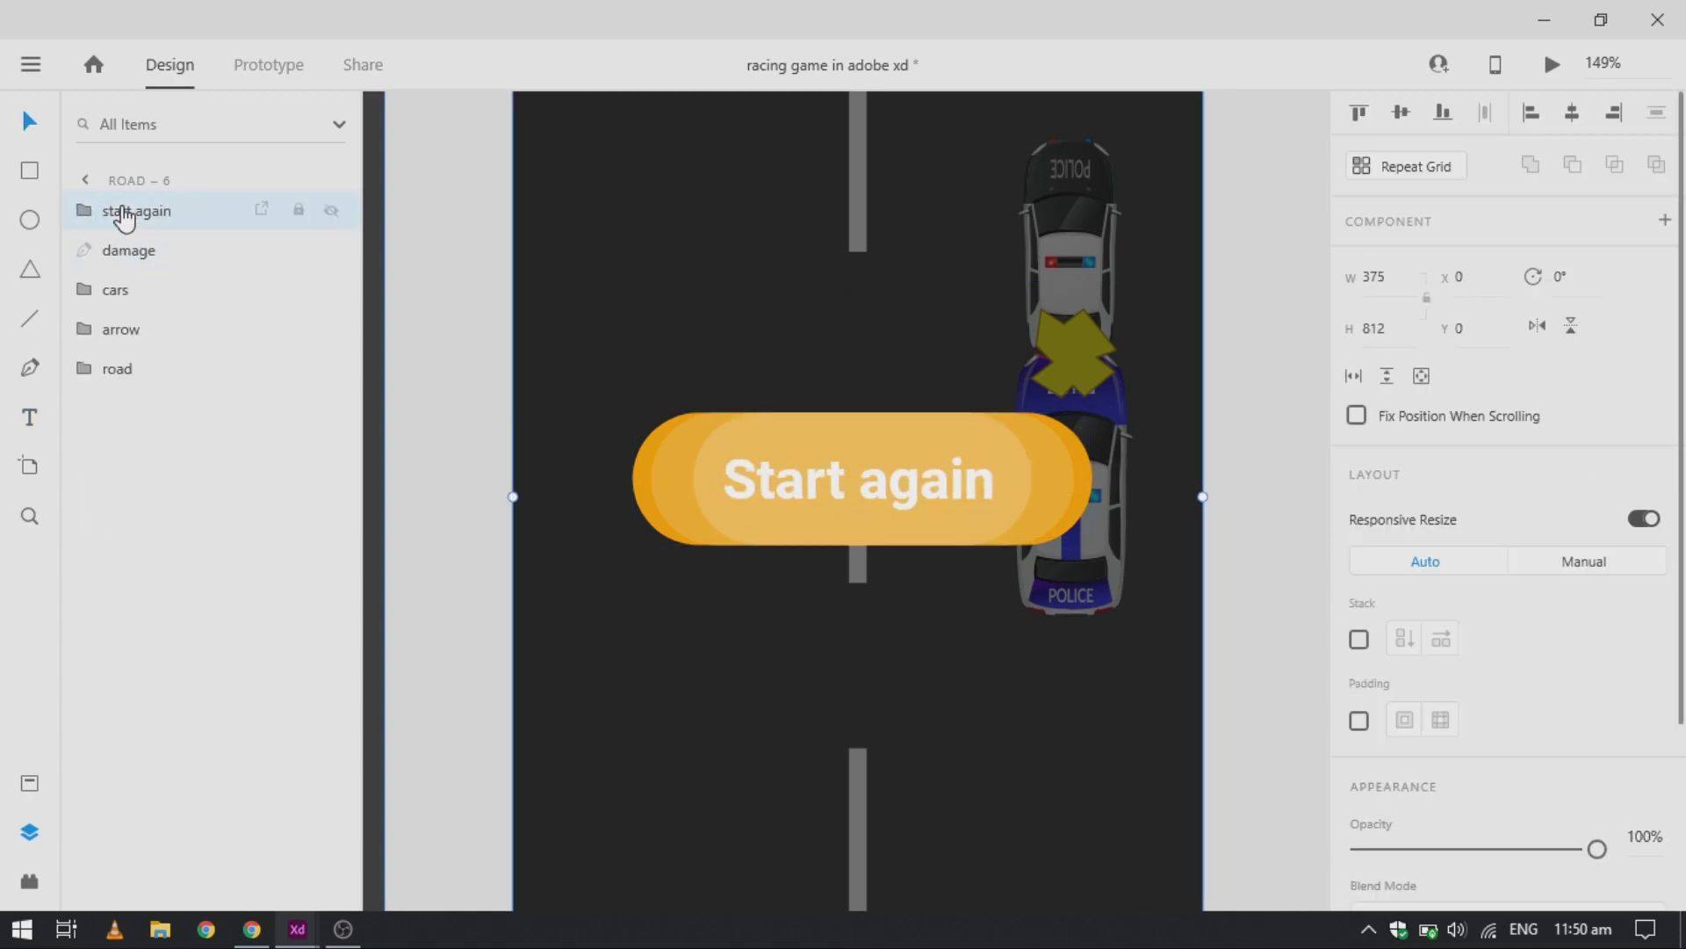
# Step: Copy the start again group onto the road artboard at 0% opacity
pyautogui.scroll(-6, 609, 439)
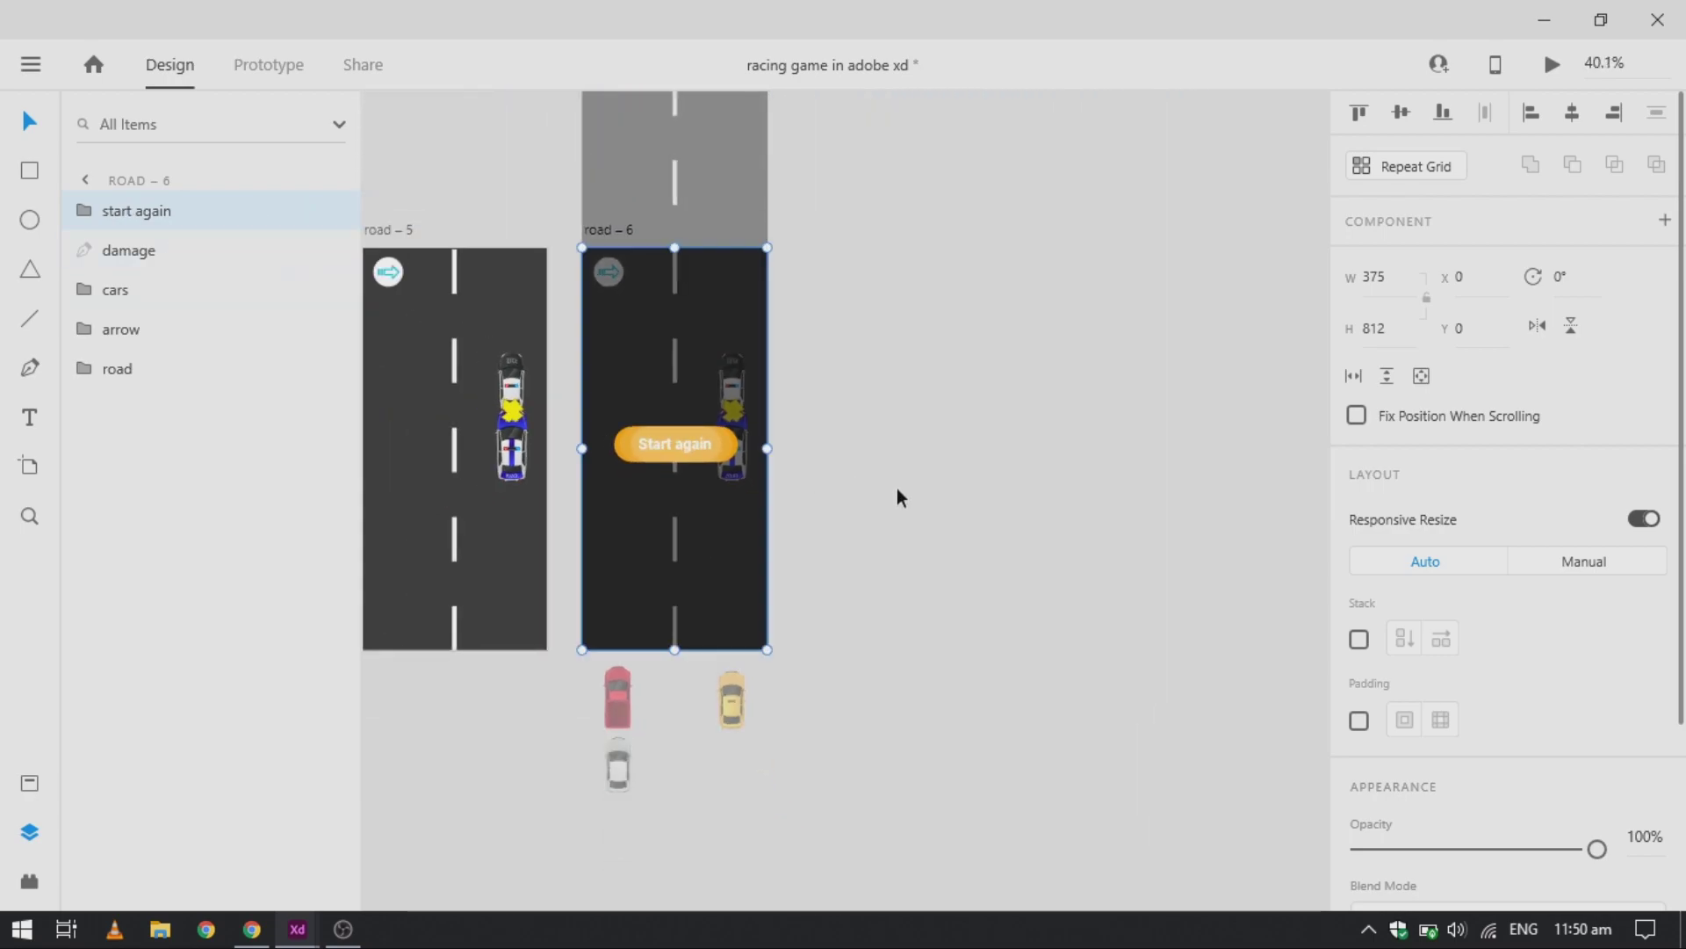
pyautogui.hotkey('ctrl', 'c')
pyautogui.press('Escape')
pyautogui.hotkey('ctrl', 'v')
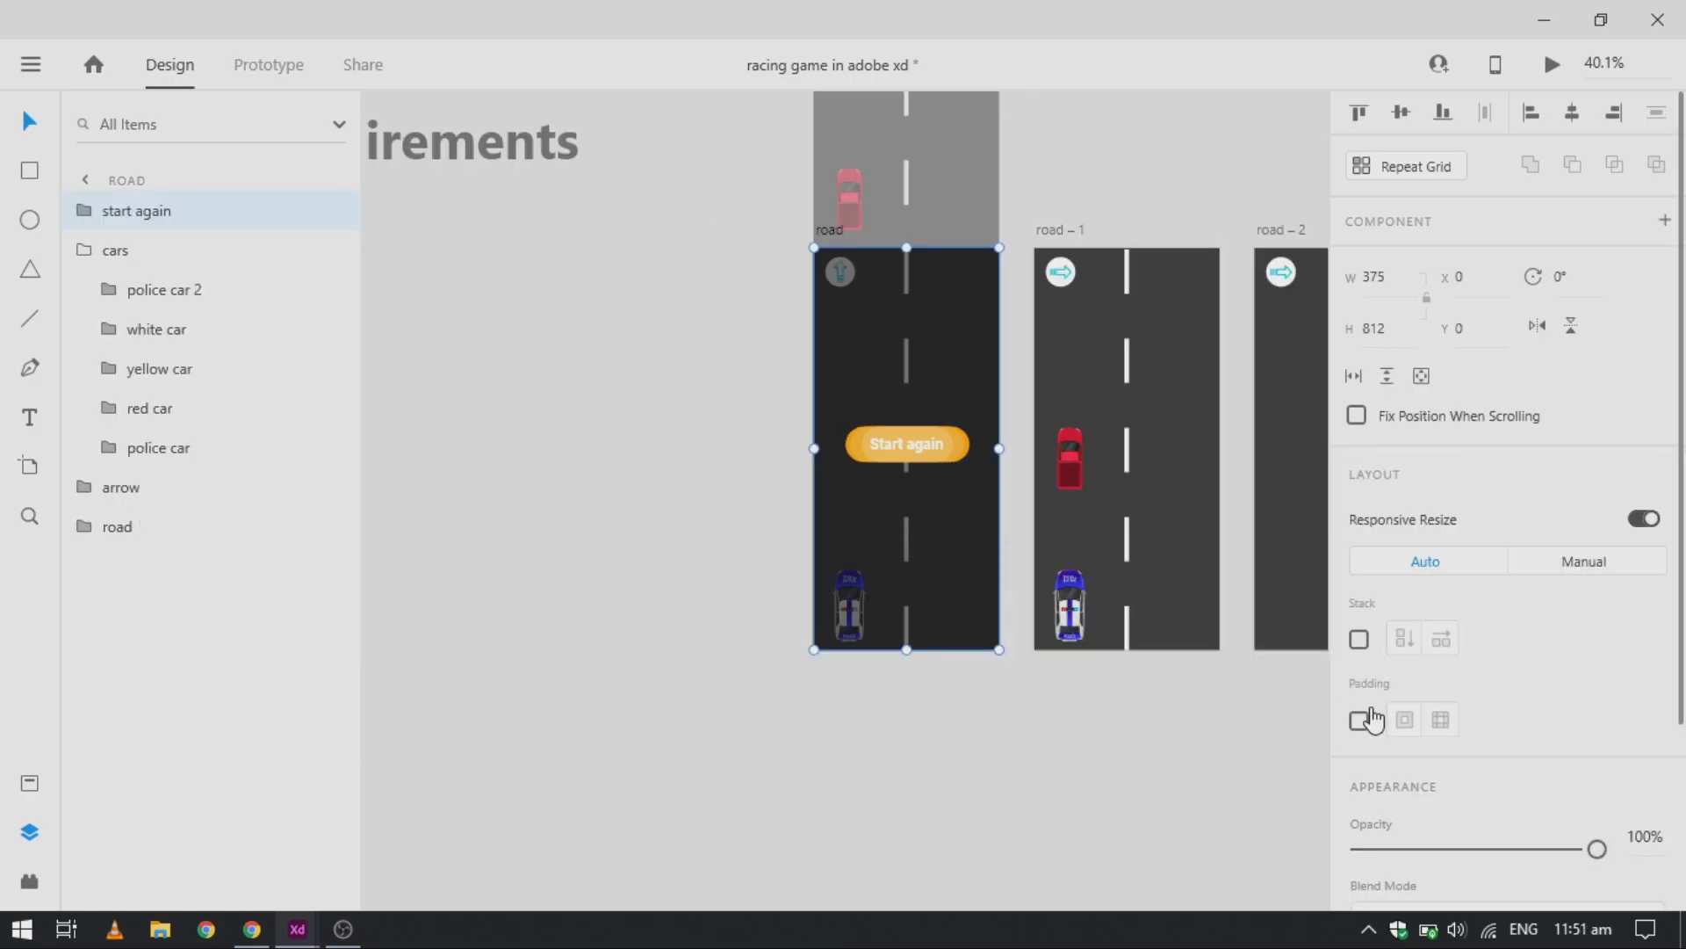
pyautogui.moveTo(1592, 845); pyautogui.dragTo(1208, 874)
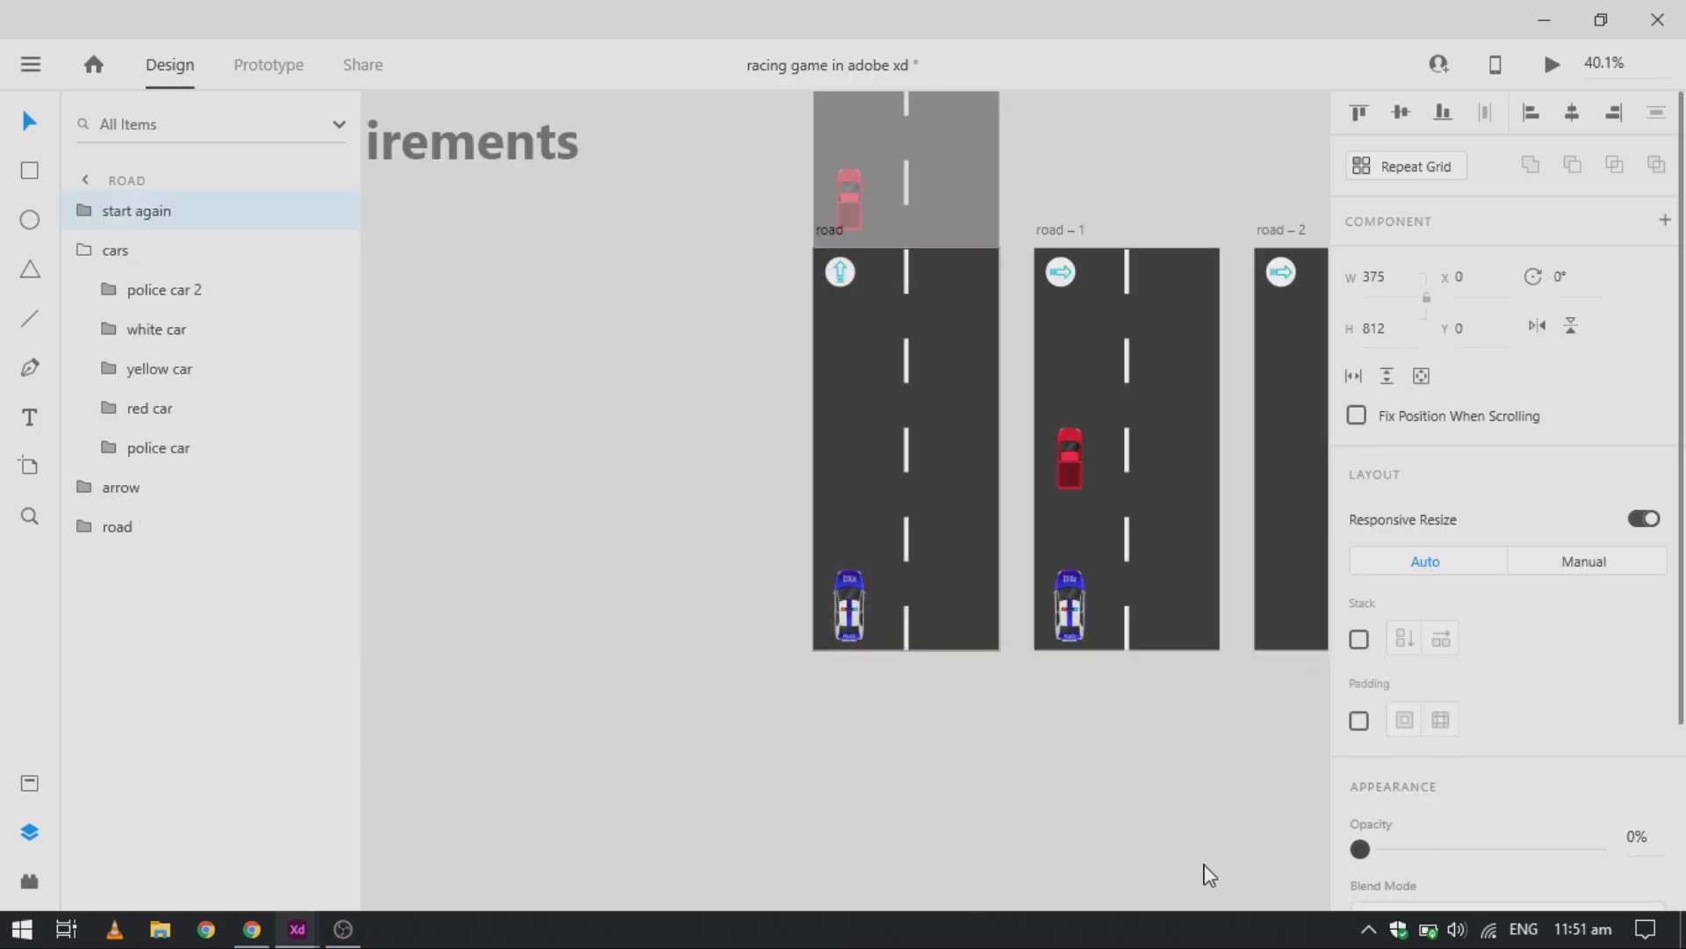
pyautogui.click(1082, 774)
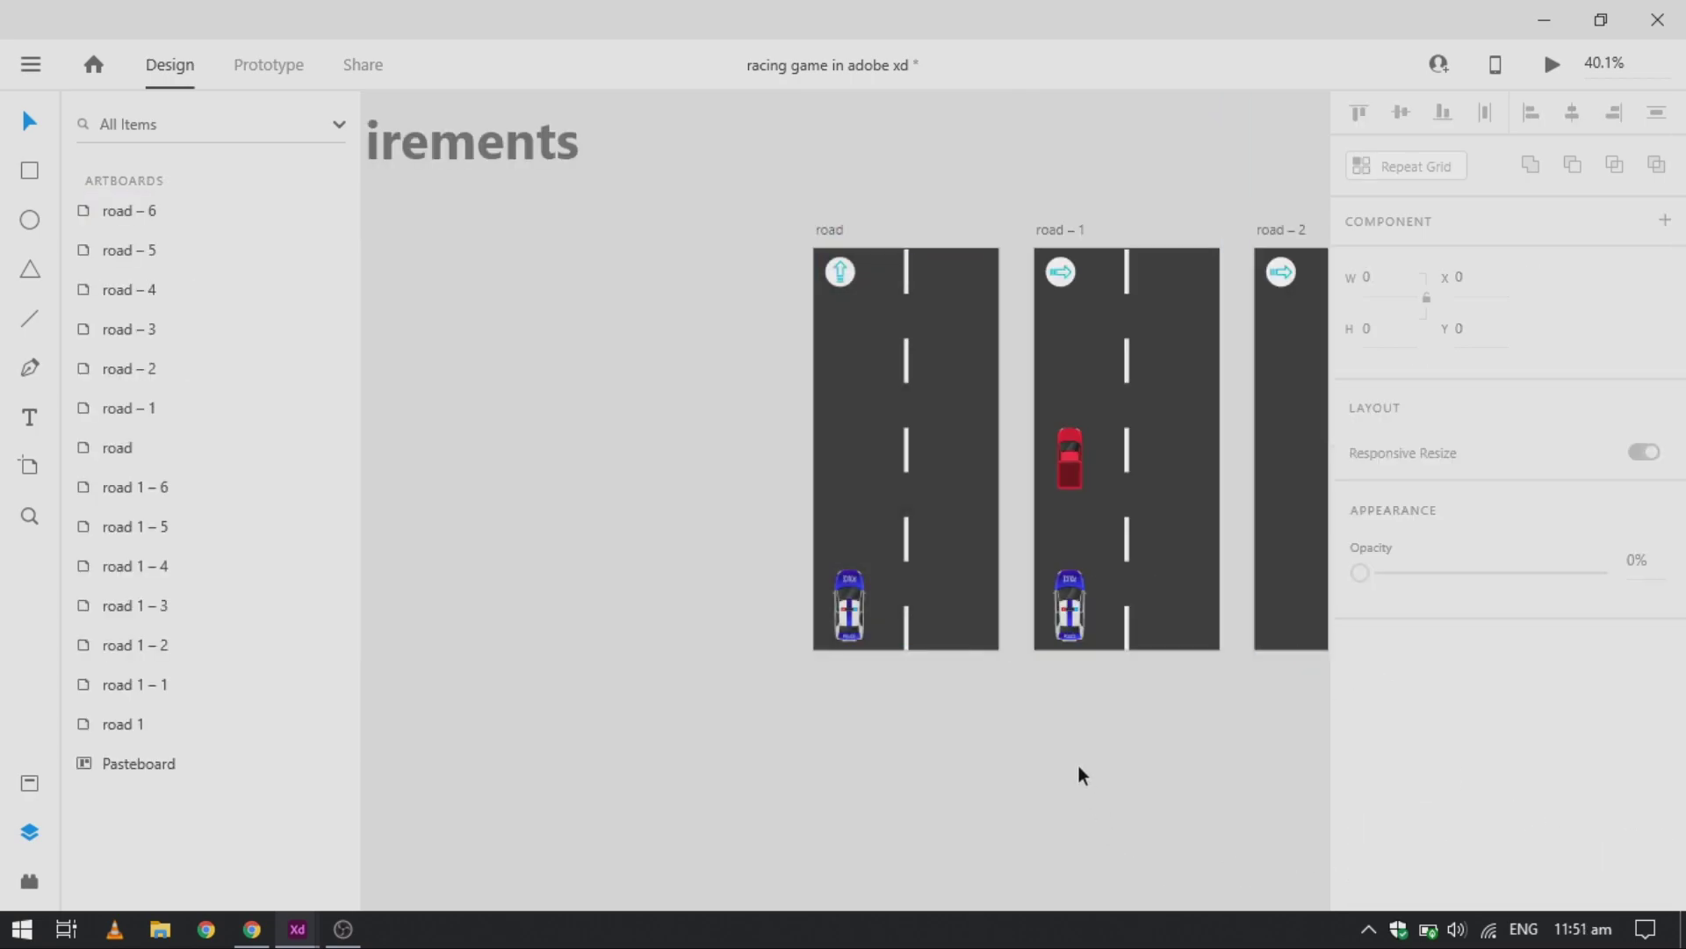
# Step: Save the document with Ctrl+S
pyautogui.hscroll(5, 1081, 775)
pyautogui.hscroll(17, 1081, 775)
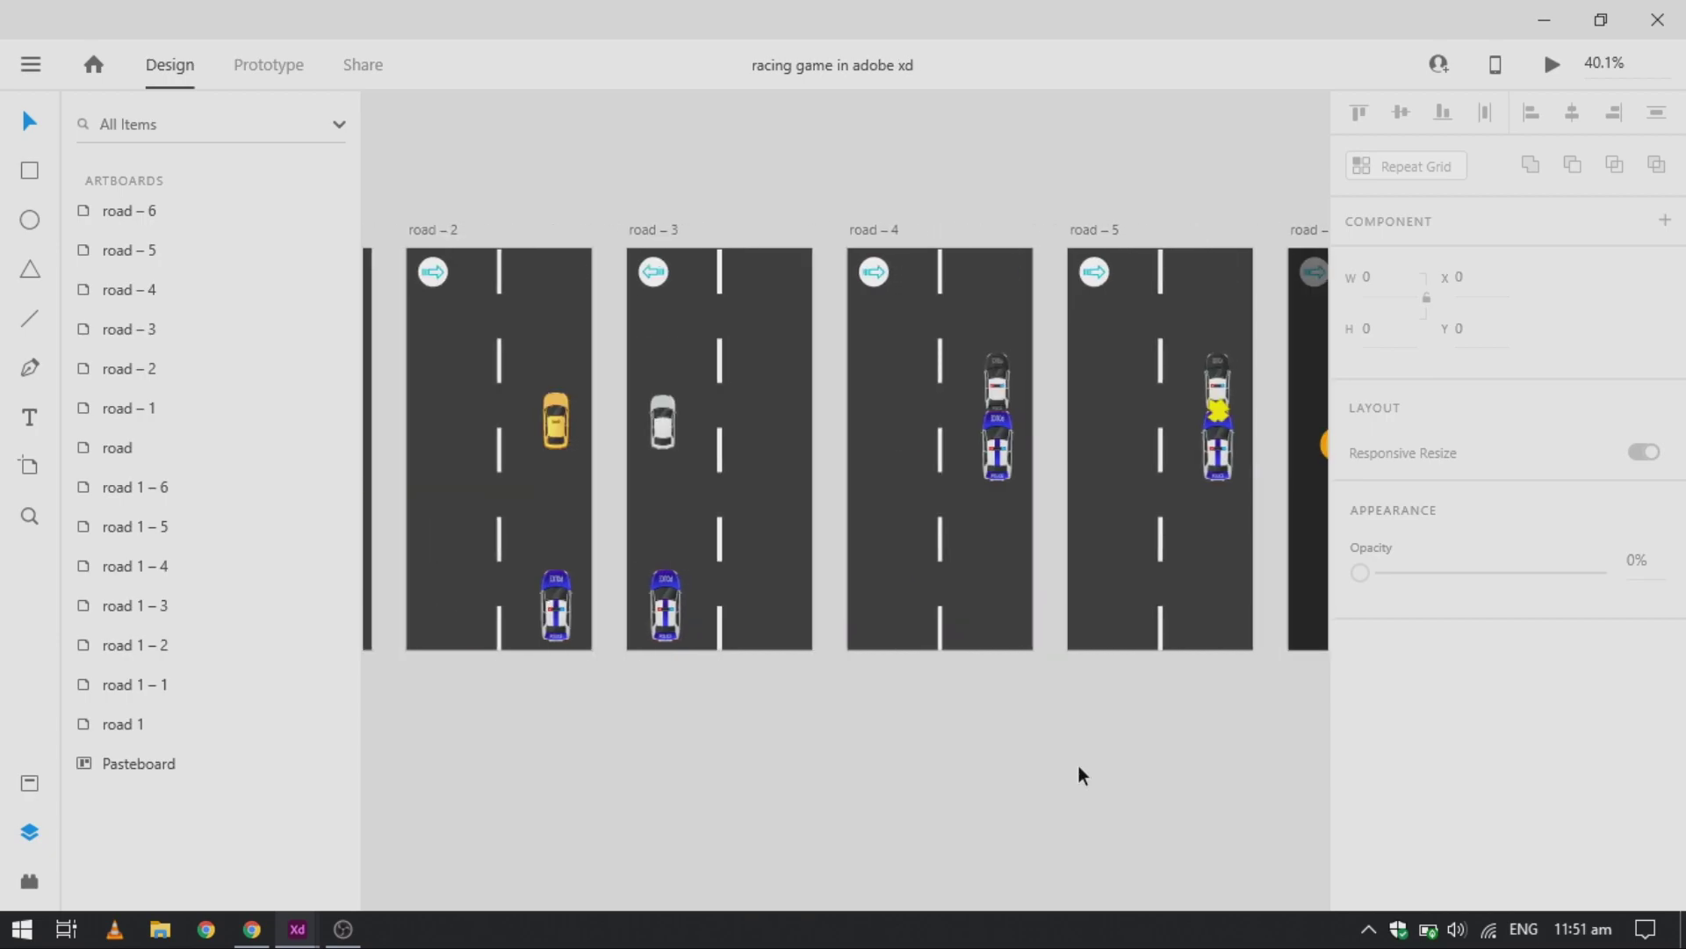
pyautogui.hotkey('ctrl', 's')
pyautogui.hscroll(-14, 1079, 768)
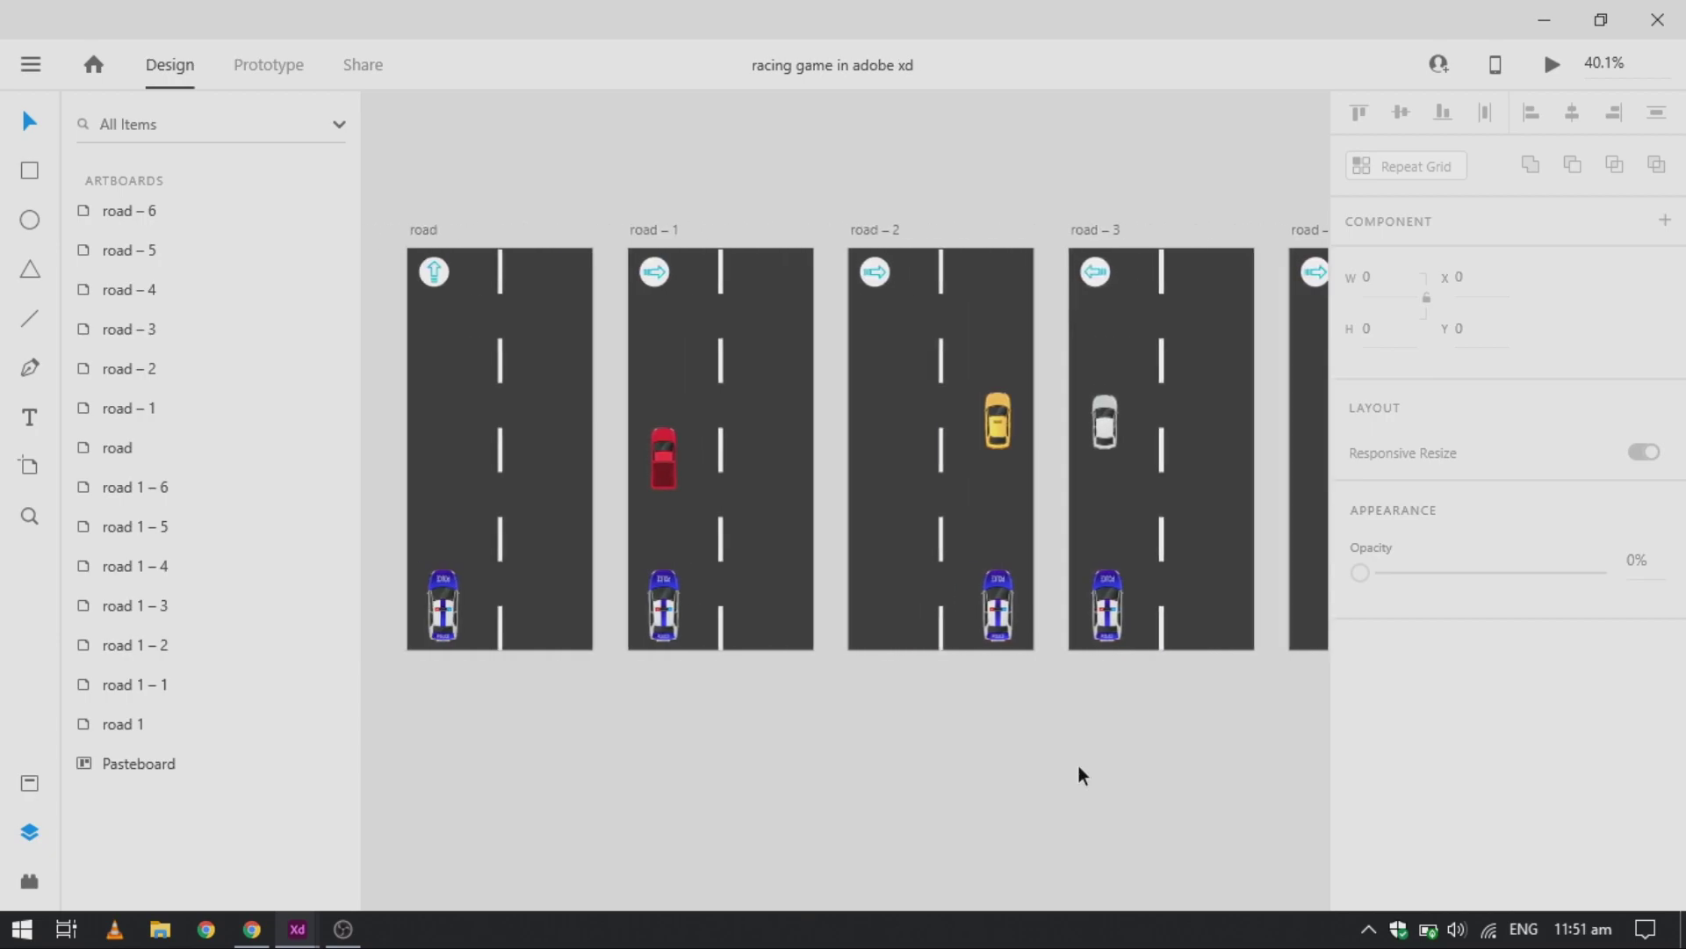
# Step: In prototype mode, link road to road – 1 with a Keys & Gamepad Up arrow trigger
pyautogui.click(267, 67)
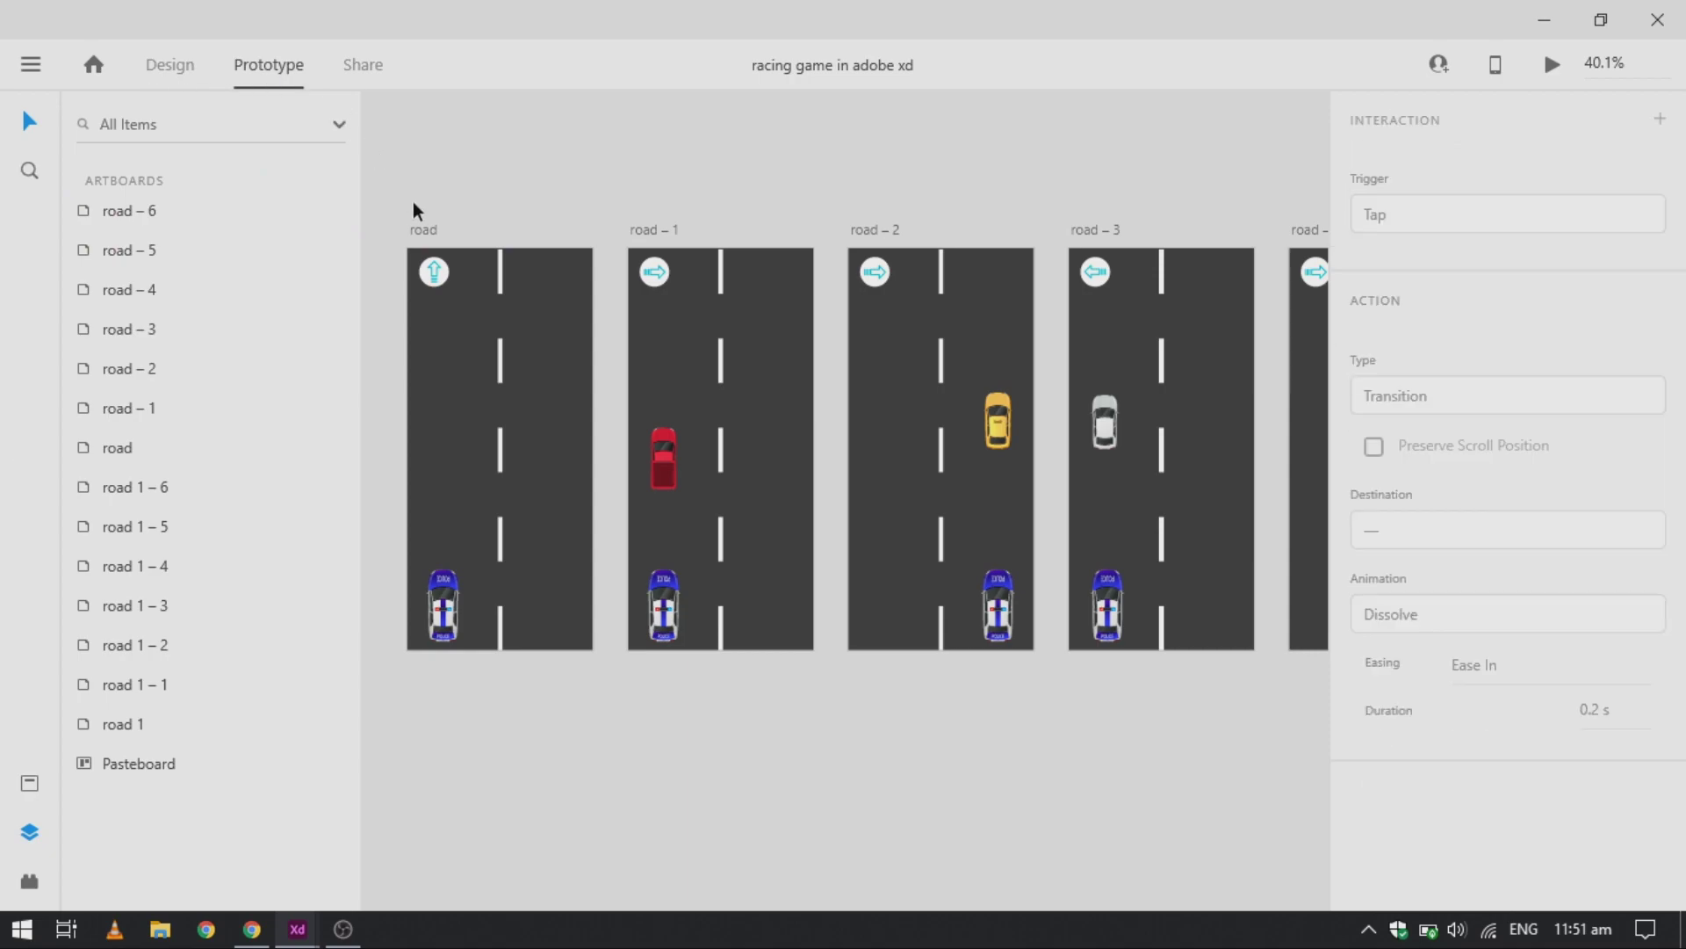
pyautogui.click(427, 230)
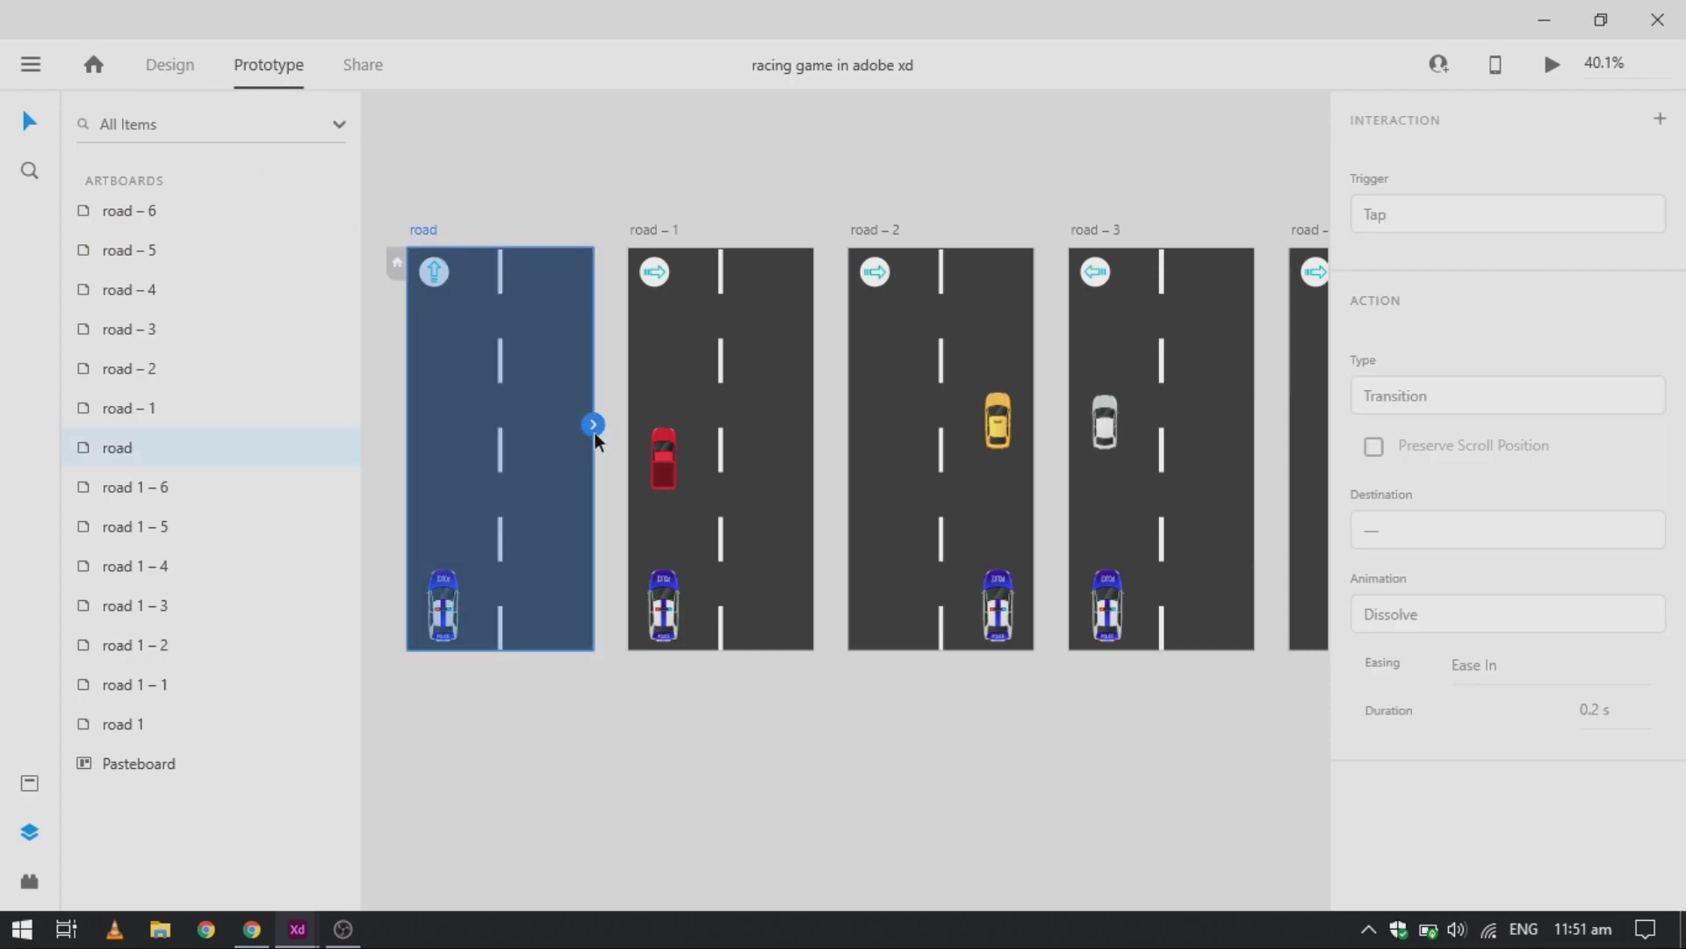
pyautogui.moveTo(594, 428); pyautogui.dragTo(663, 459)
pyautogui.click(1474, 231)
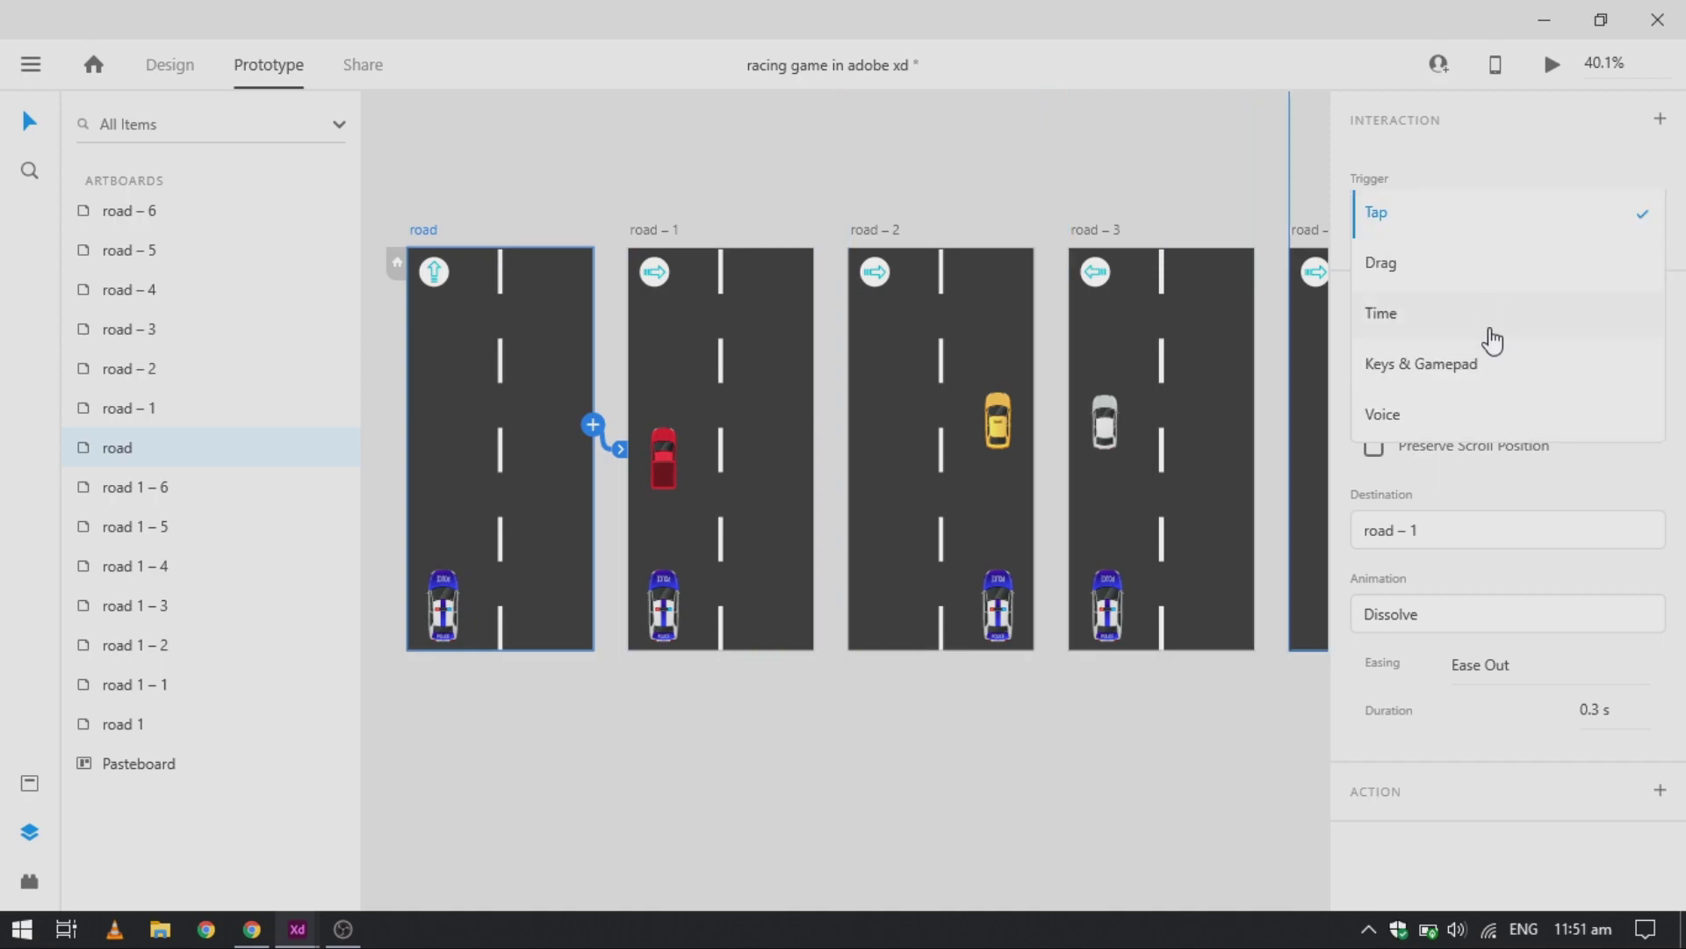
pyautogui.click(1512, 372)
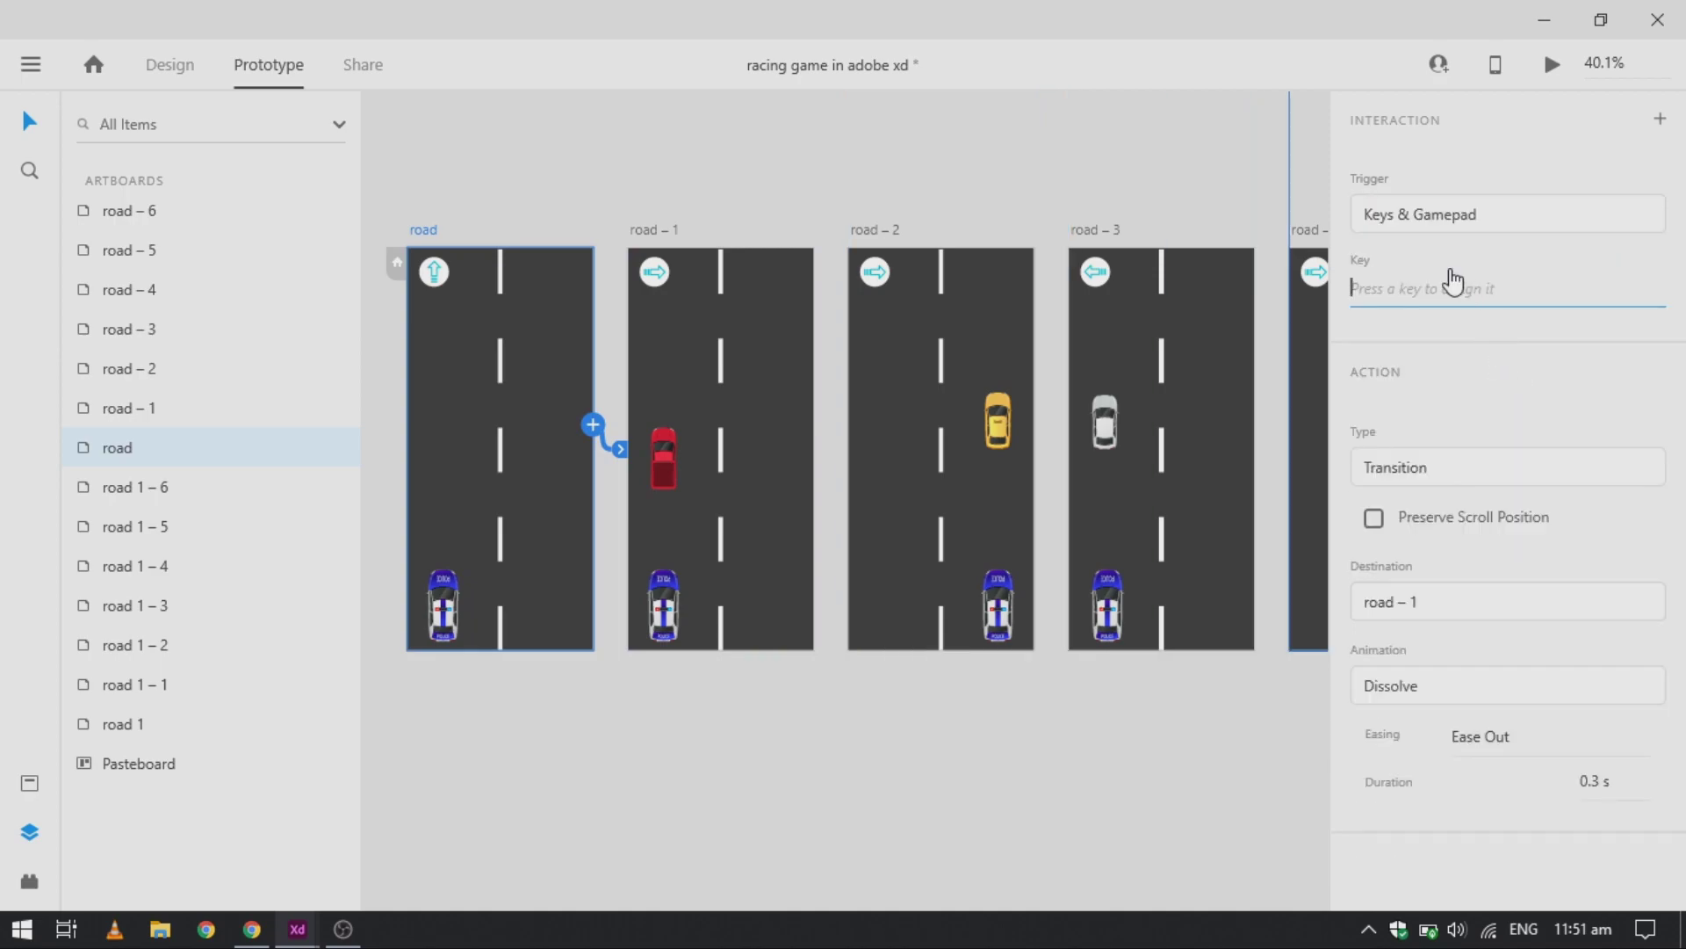
pyautogui.press('Up')
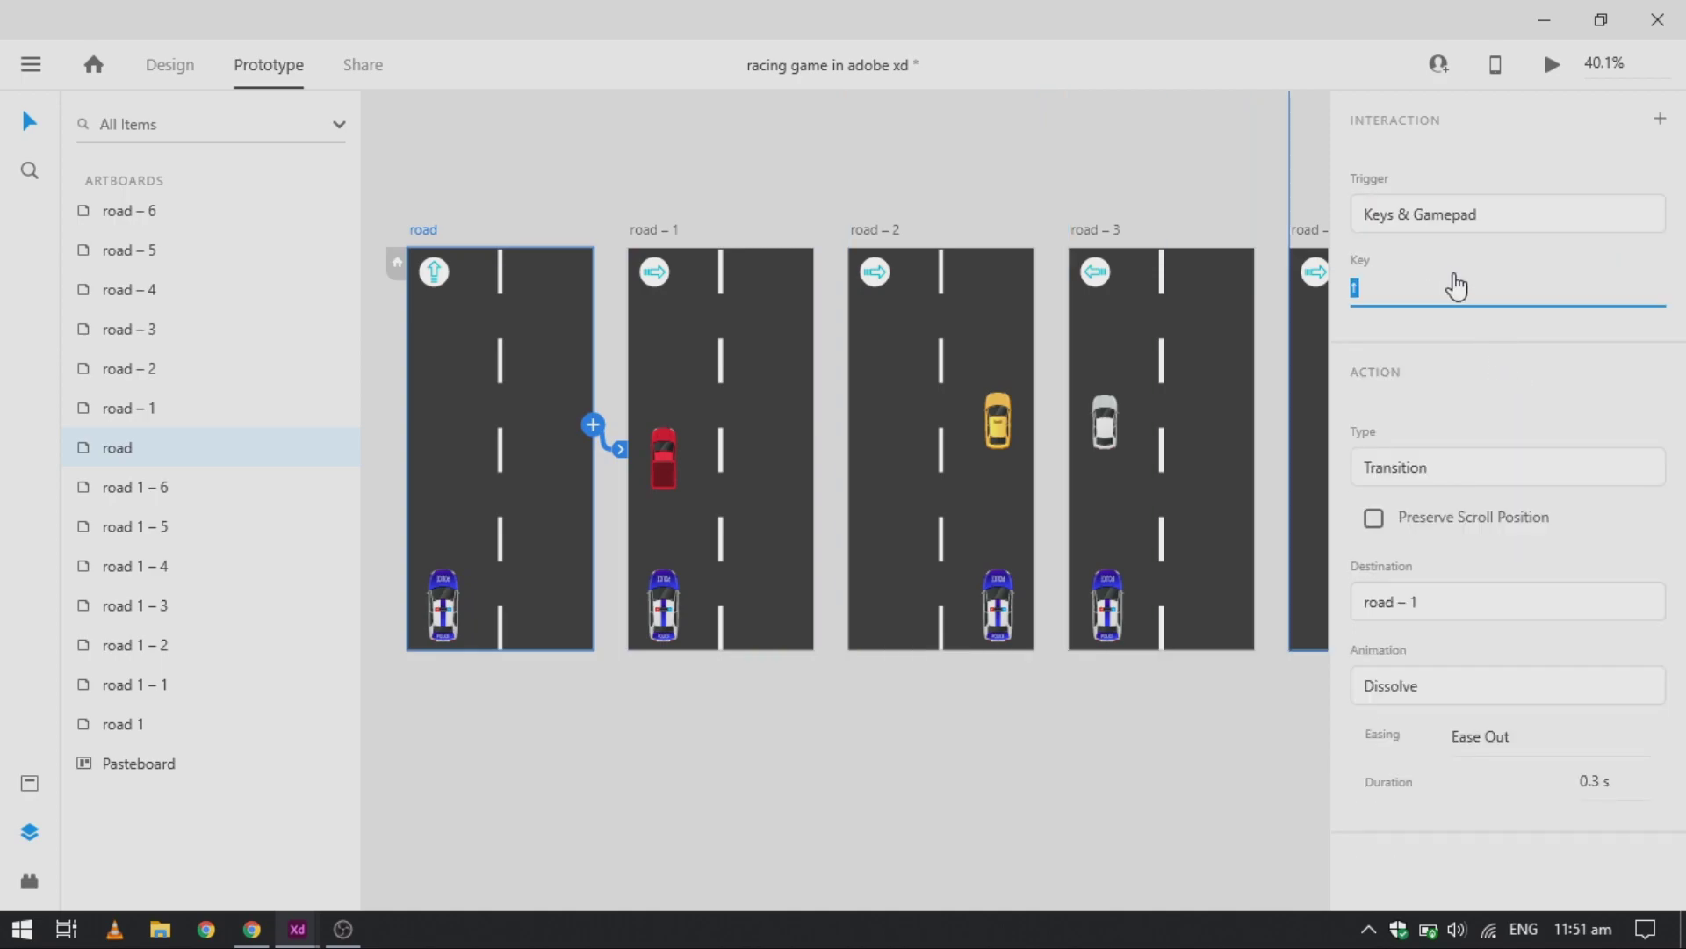
# Step: Set that link to Auto-Animate with easing None and 1 s duration
pyautogui.click(1472, 494)
pyautogui.click(1524, 538)
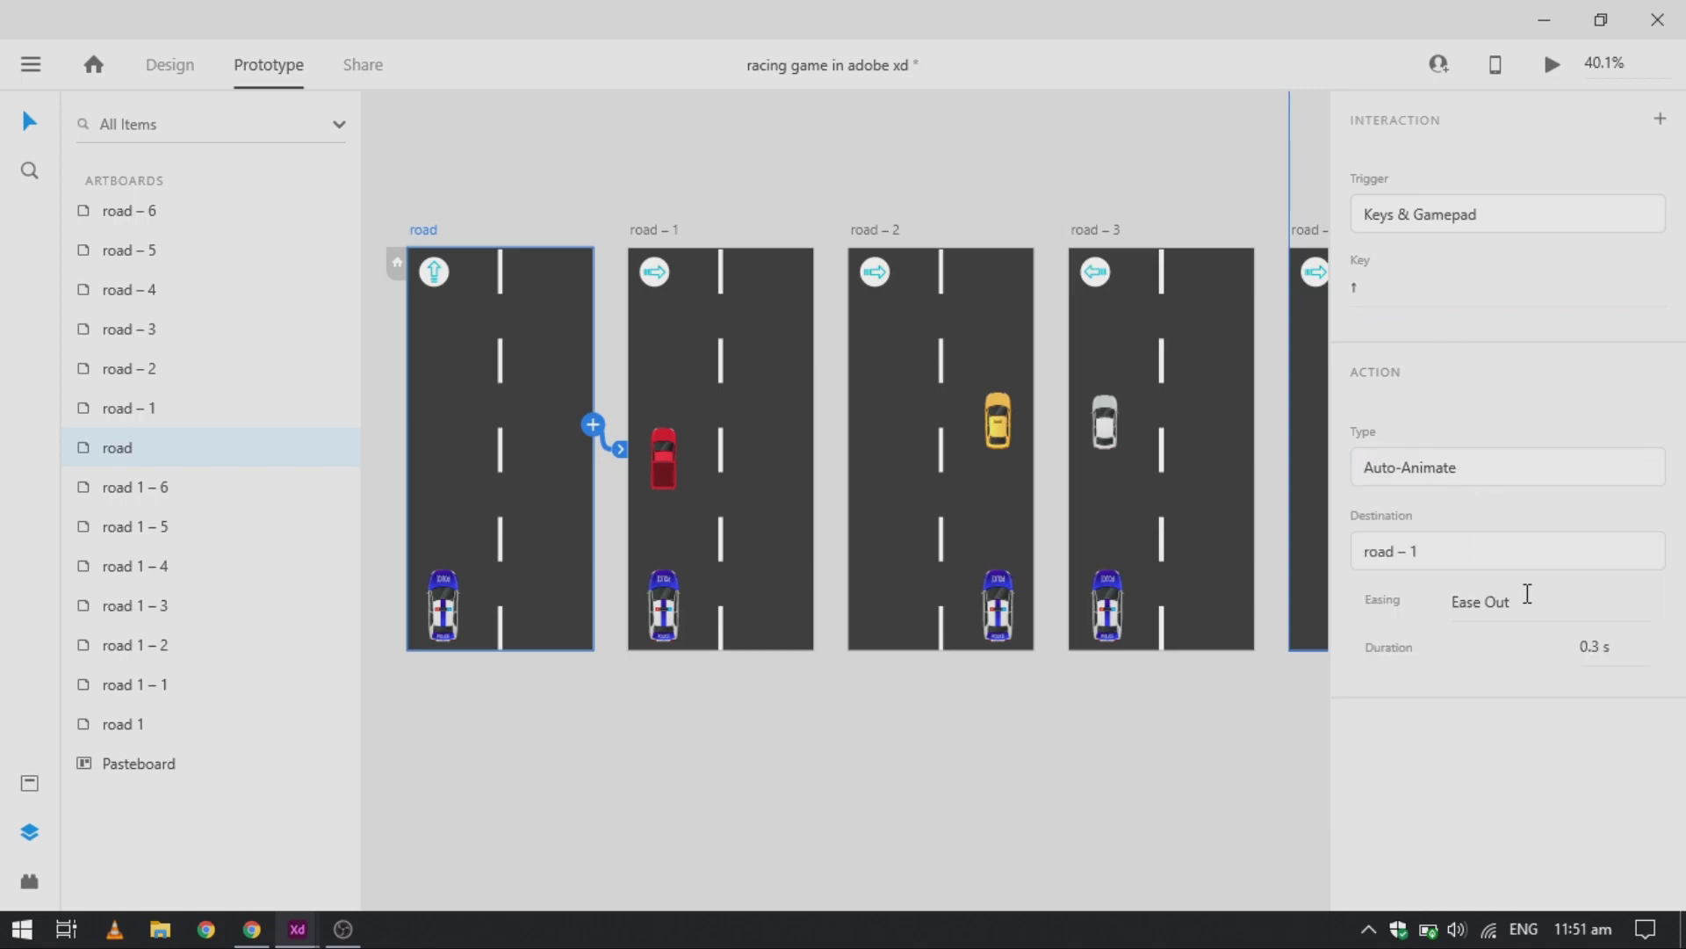
pyautogui.click(1646, 616)
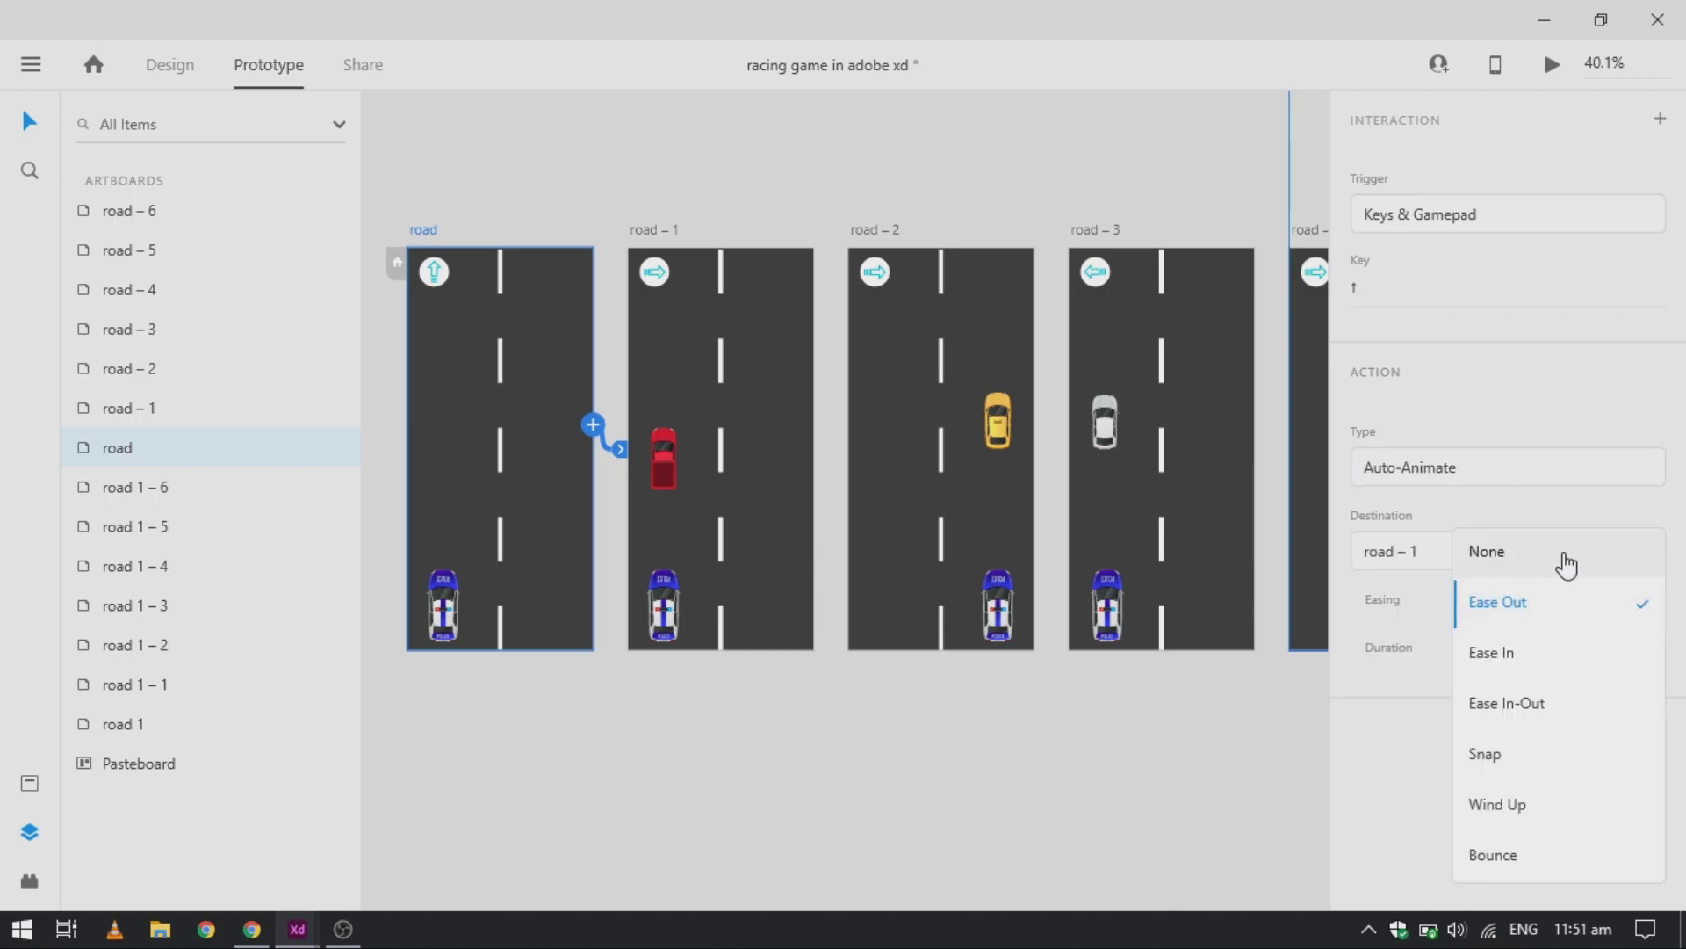
pyautogui.click(1566, 562)
pyautogui.click(1610, 649)
pyautogui.write('1 s')
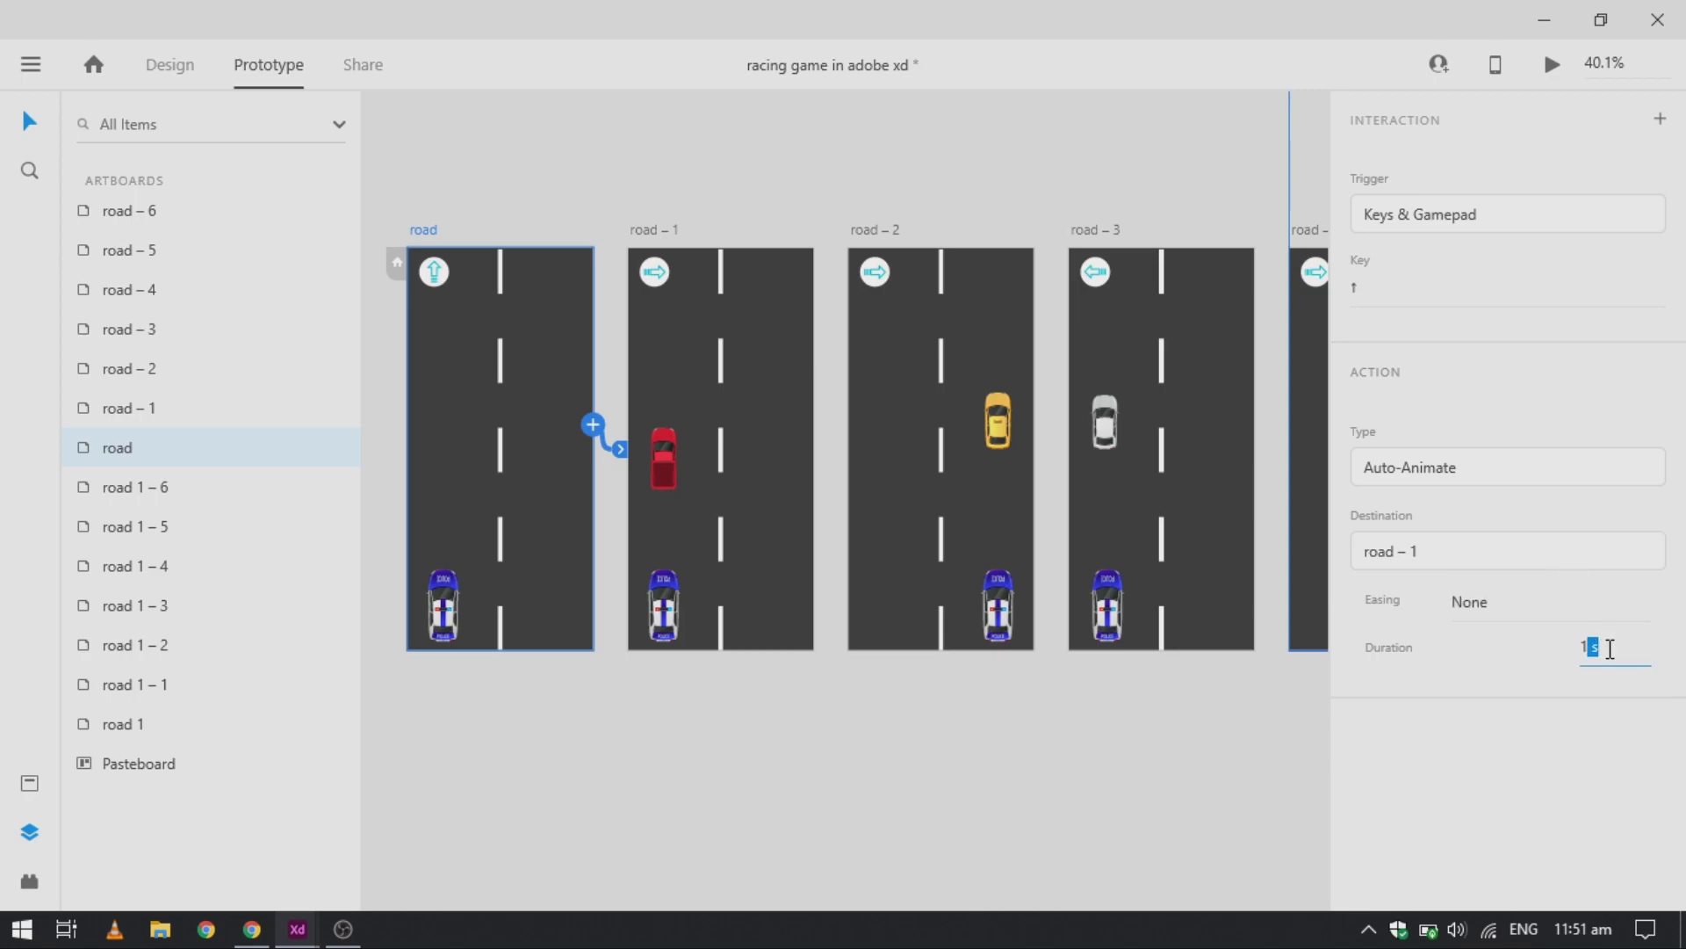
# Step: Link road – 1 to road – 2 on Right arrow and road – 2 to road – 3 on Left arrow
pyautogui.click(646, 228)
pyautogui.moveTo(813, 424); pyautogui.dragTo(958, 476)
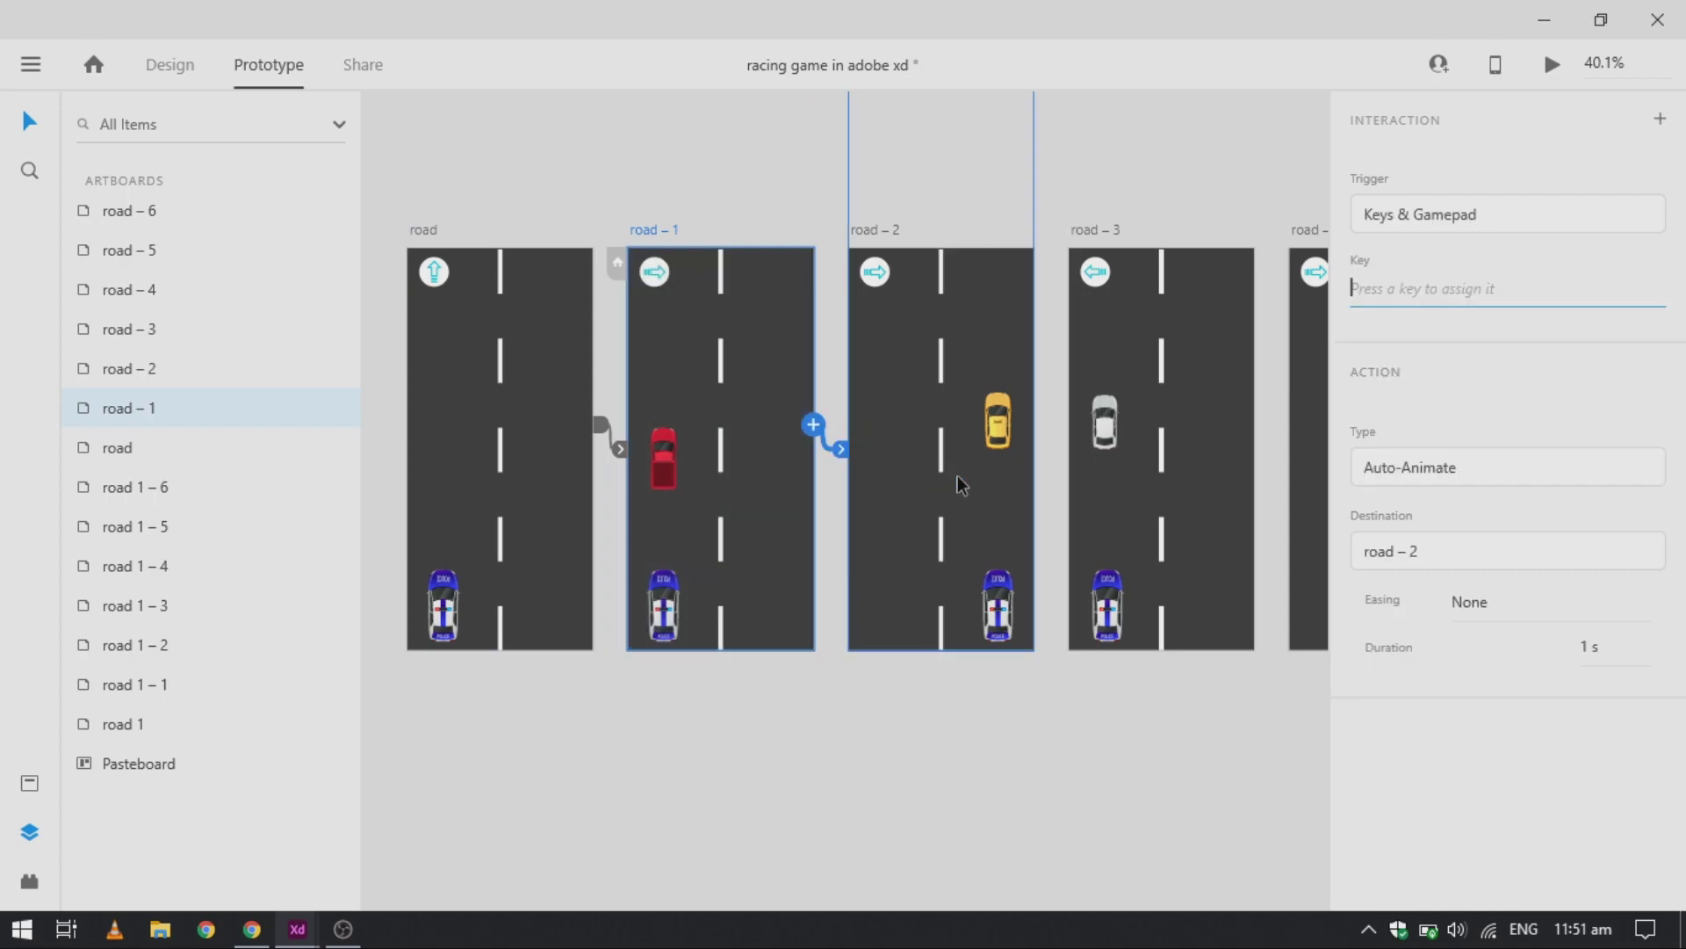
pyautogui.press('Right')
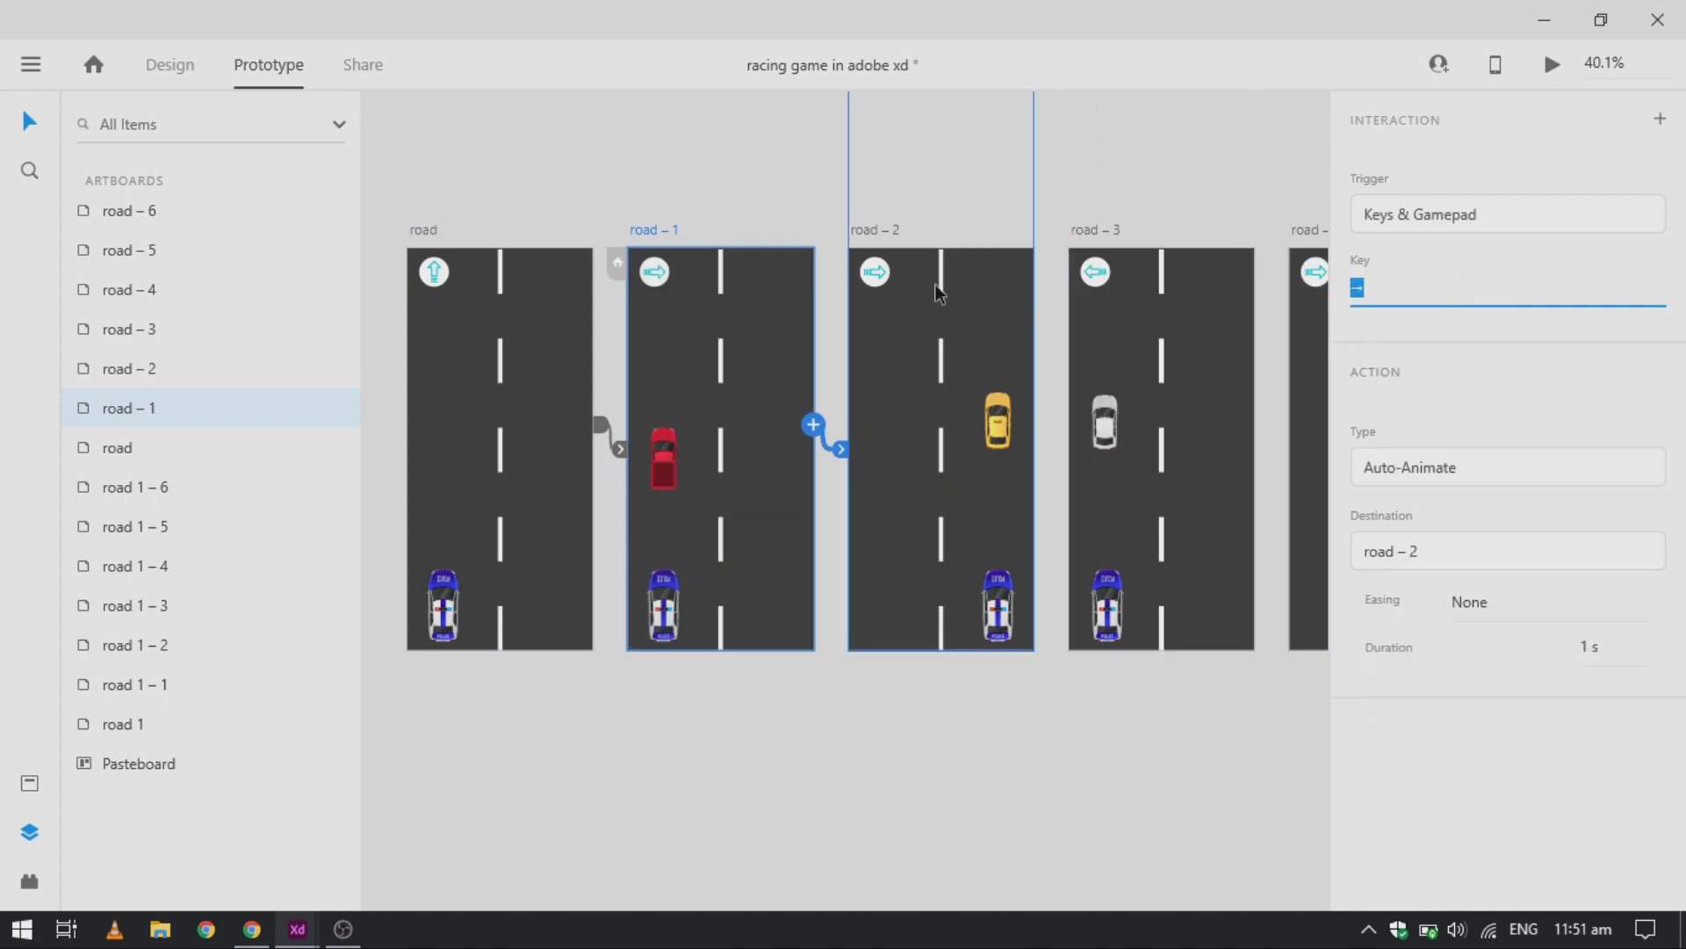
pyautogui.click(849, 229)
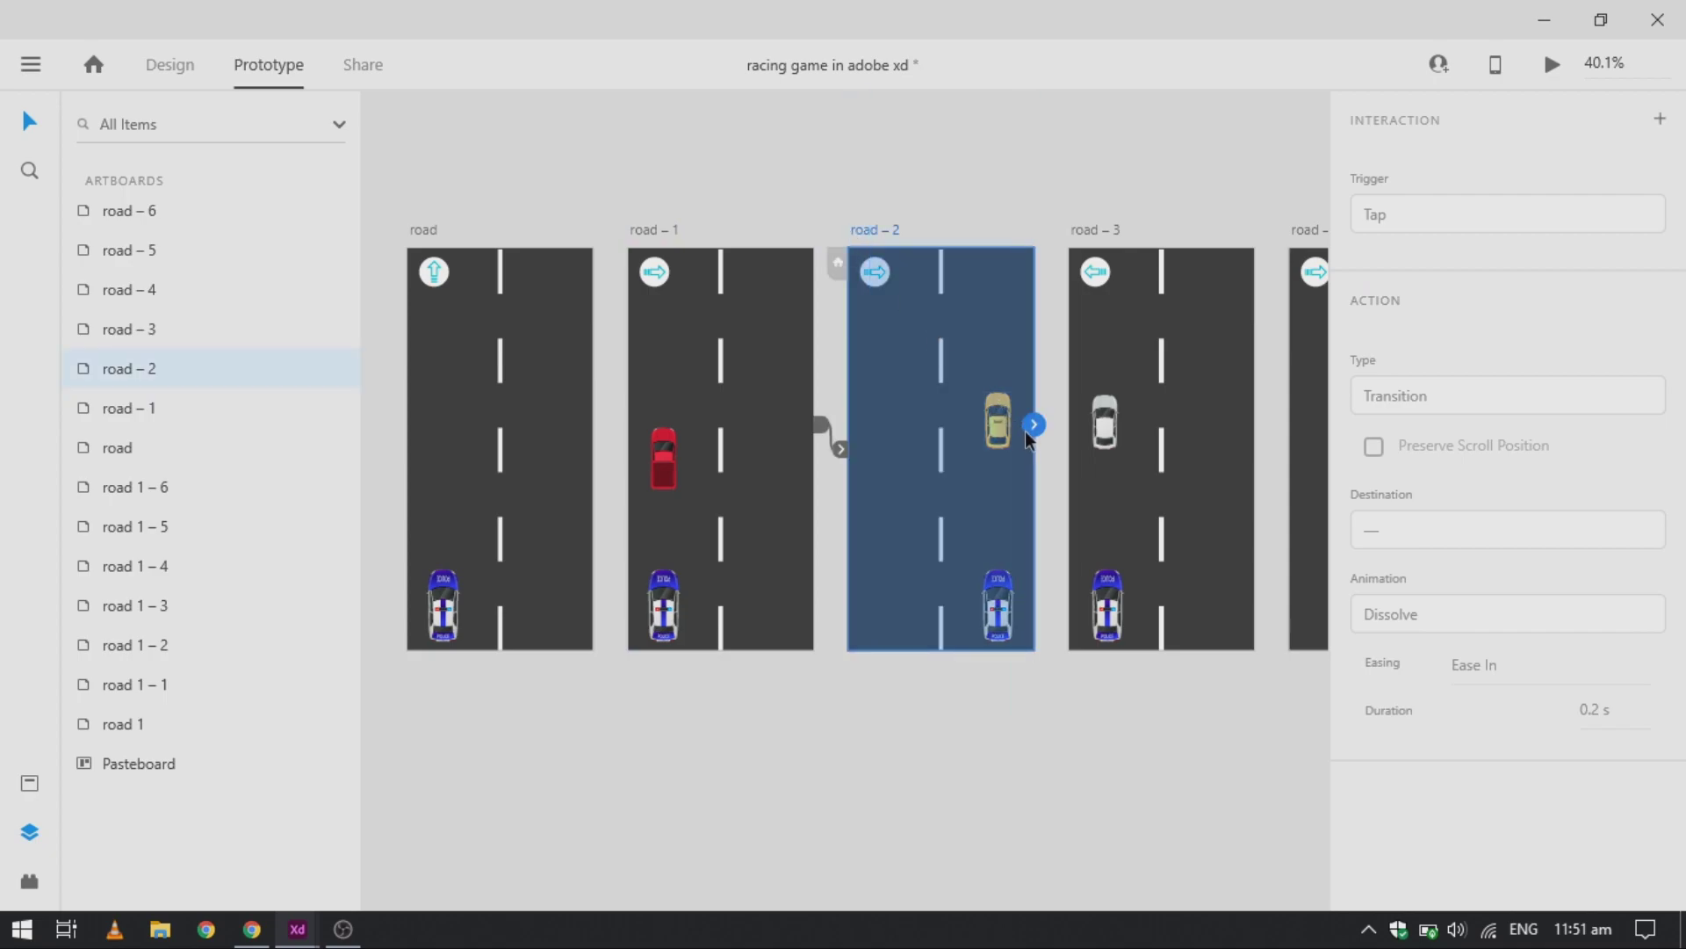
pyautogui.moveTo(1040, 430); pyautogui.dragTo(1137, 499)
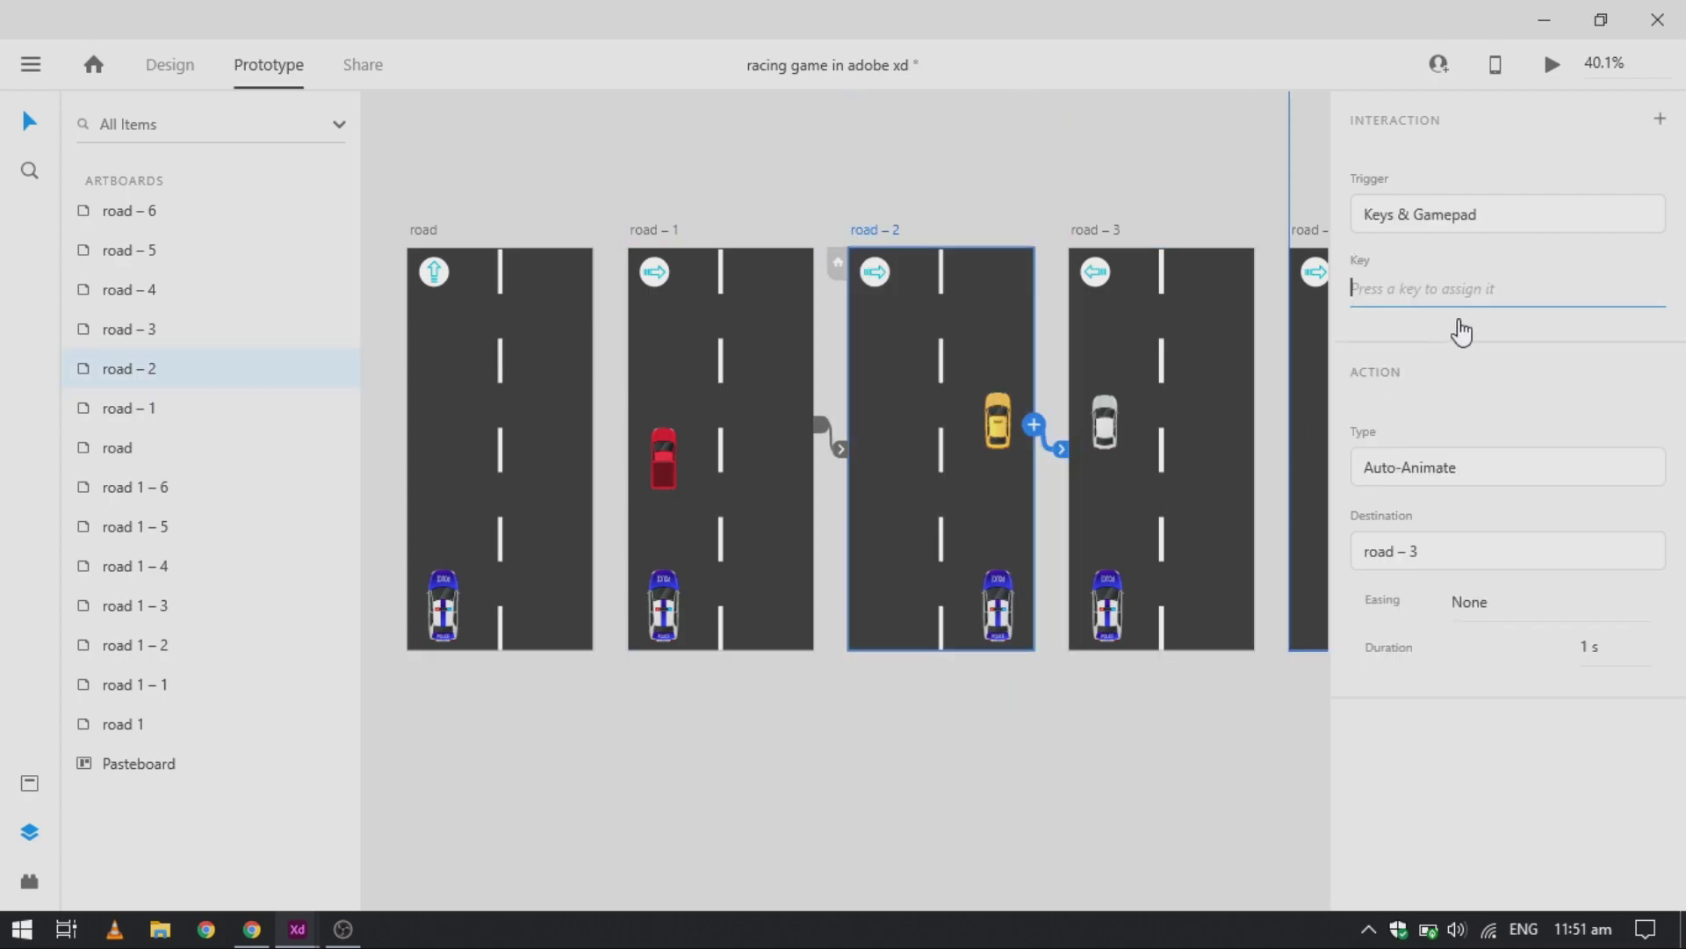
pyautogui.press('Left')
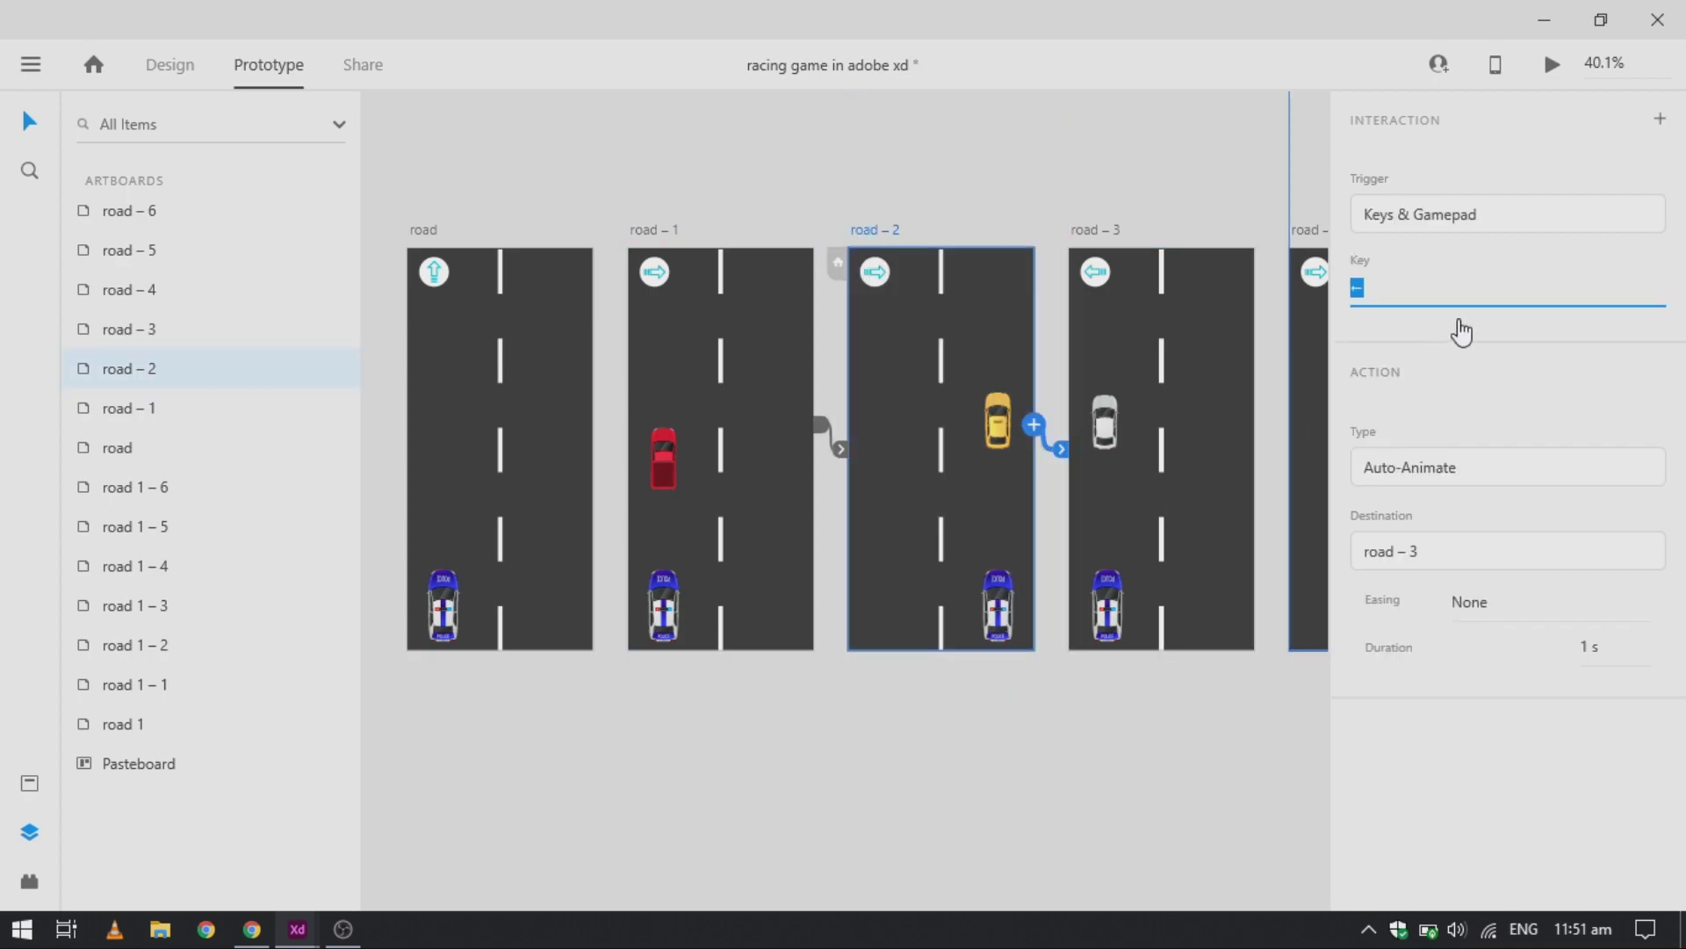
# Step: Link road – 3 to road – 4 on Right arrow, then wire road – 4 to road – 5
pyautogui.click(1107, 232)
pyautogui.hscroll(3, 1107, 441)
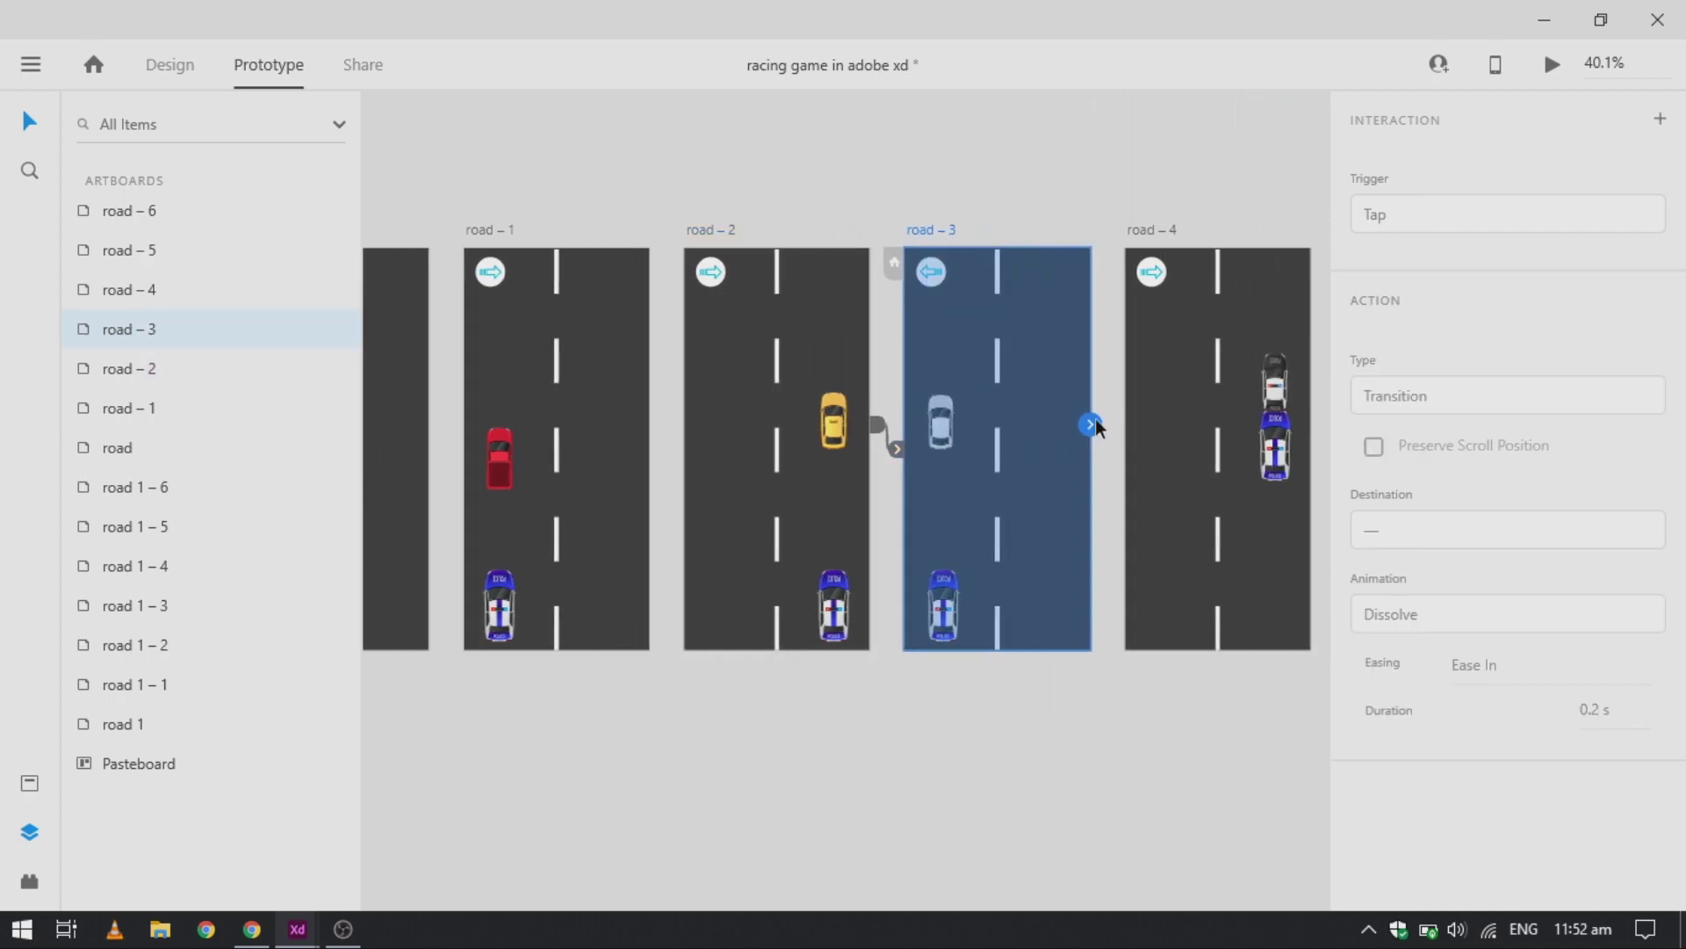
pyautogui.moveTo(1092, 425); pyautogui.dragTo(1197, 466)
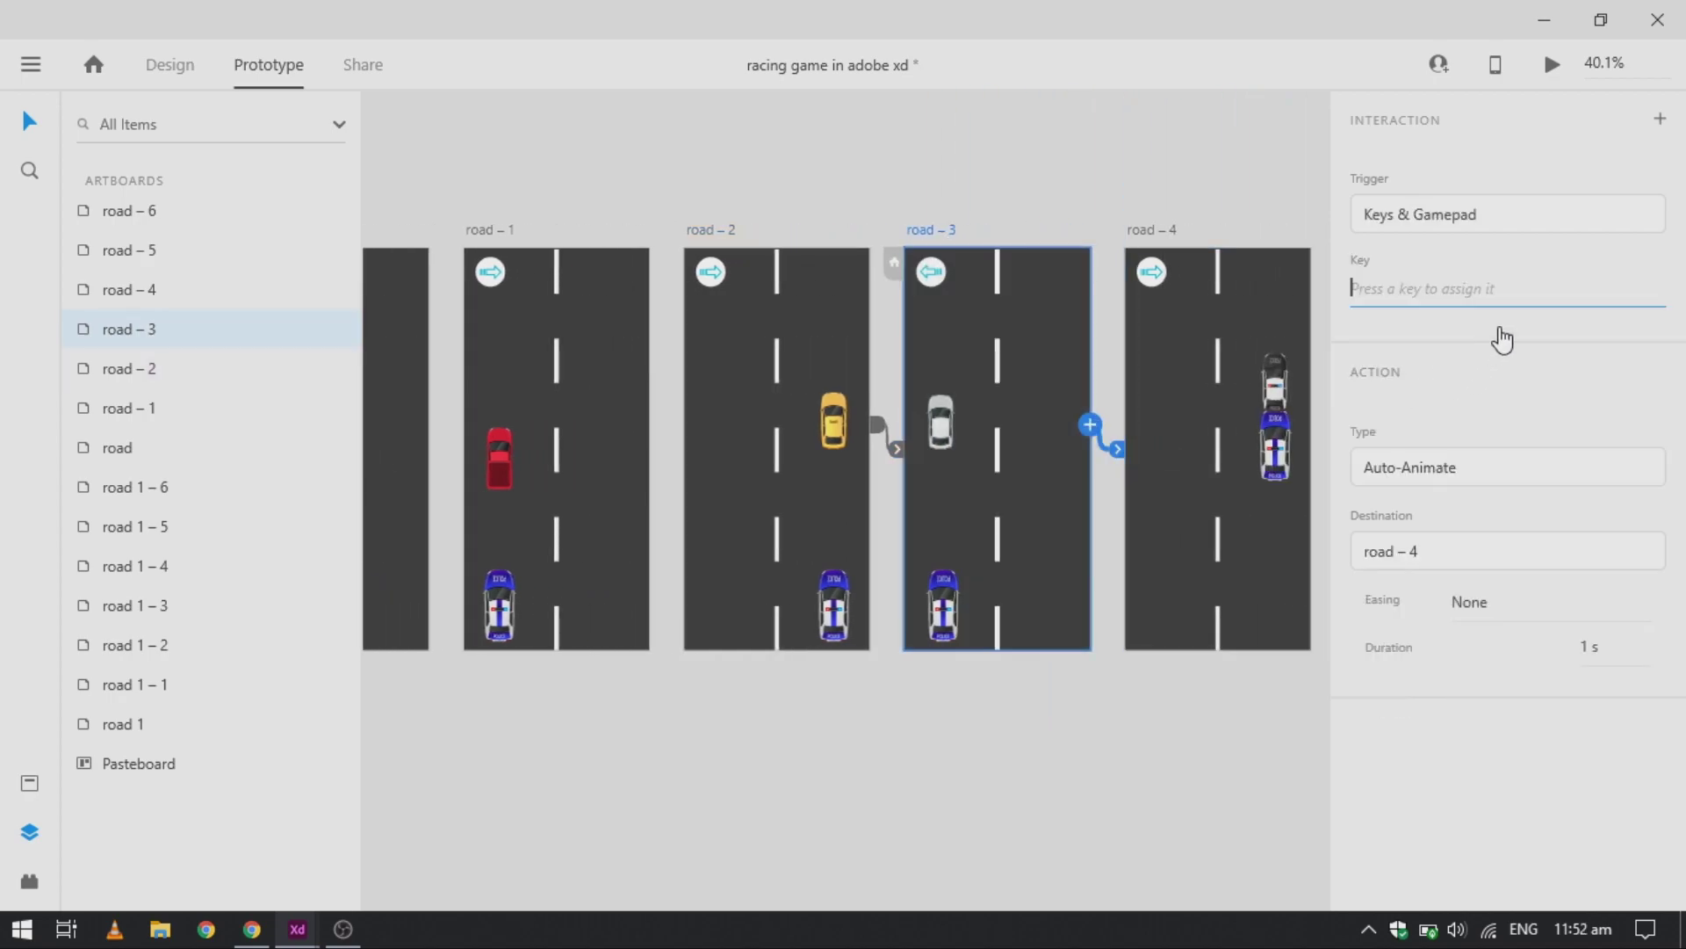
pyautogui.press('Right')
pyautogui.hscroll(5, 1166, 399)
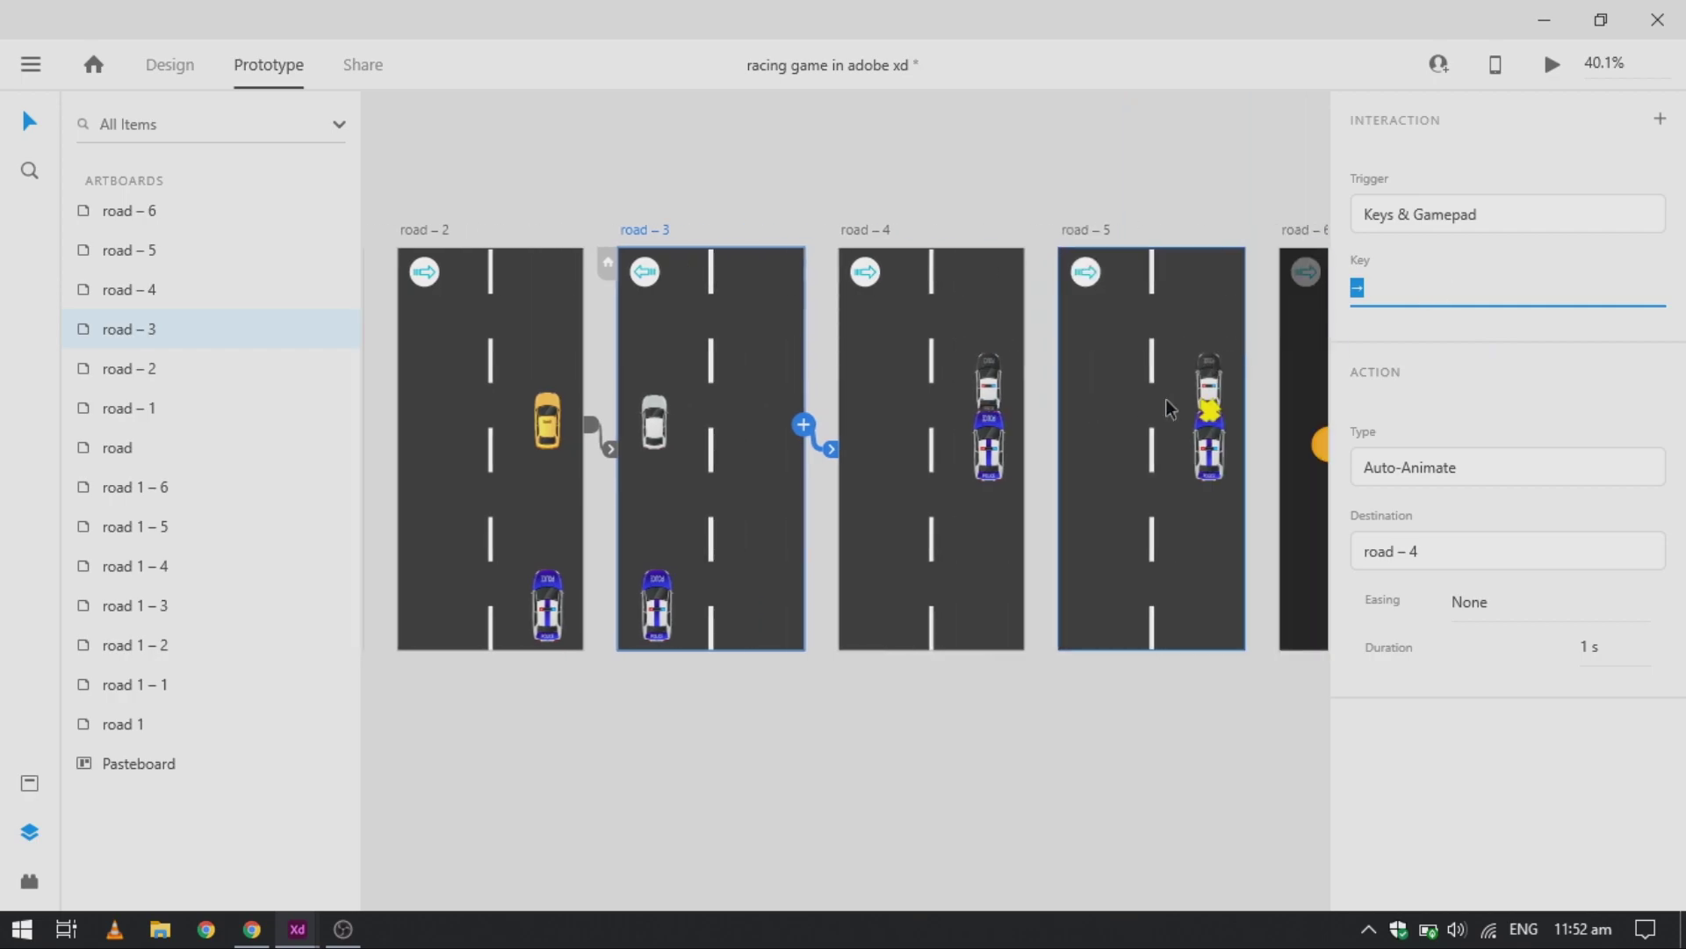
pyautogui.click(880, 226)
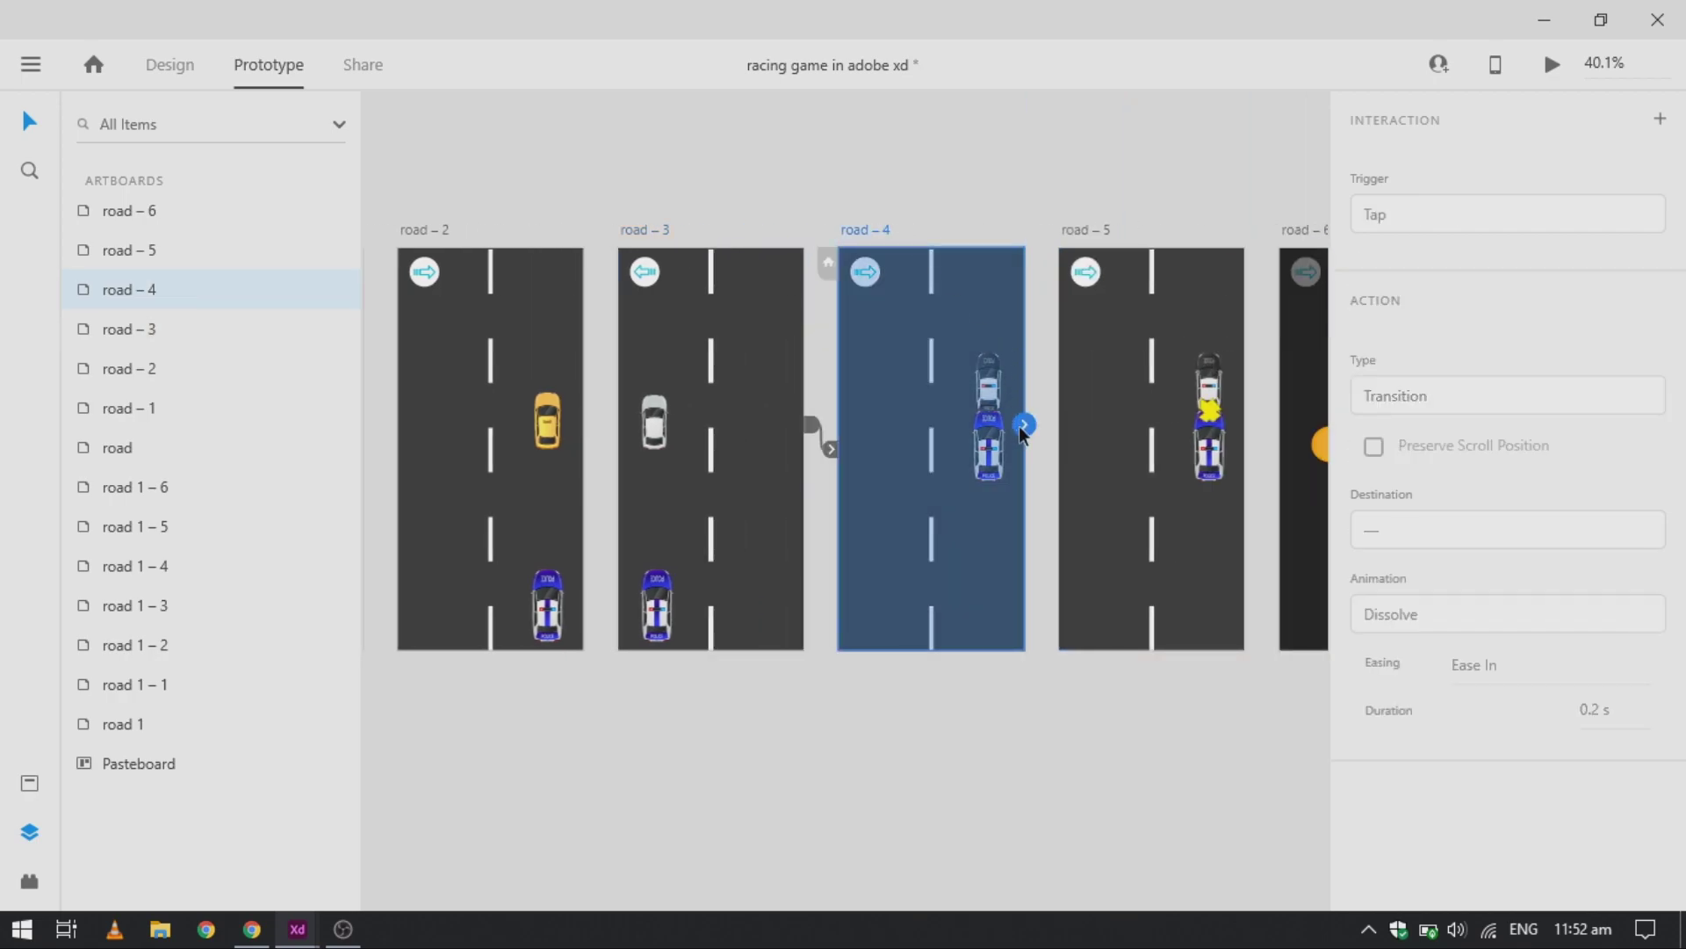
pyautogui.moveTo(1023, 425); pyautogui.dragTo(1102, 439)
pyautogui.hscroll(3, 1102, 439)
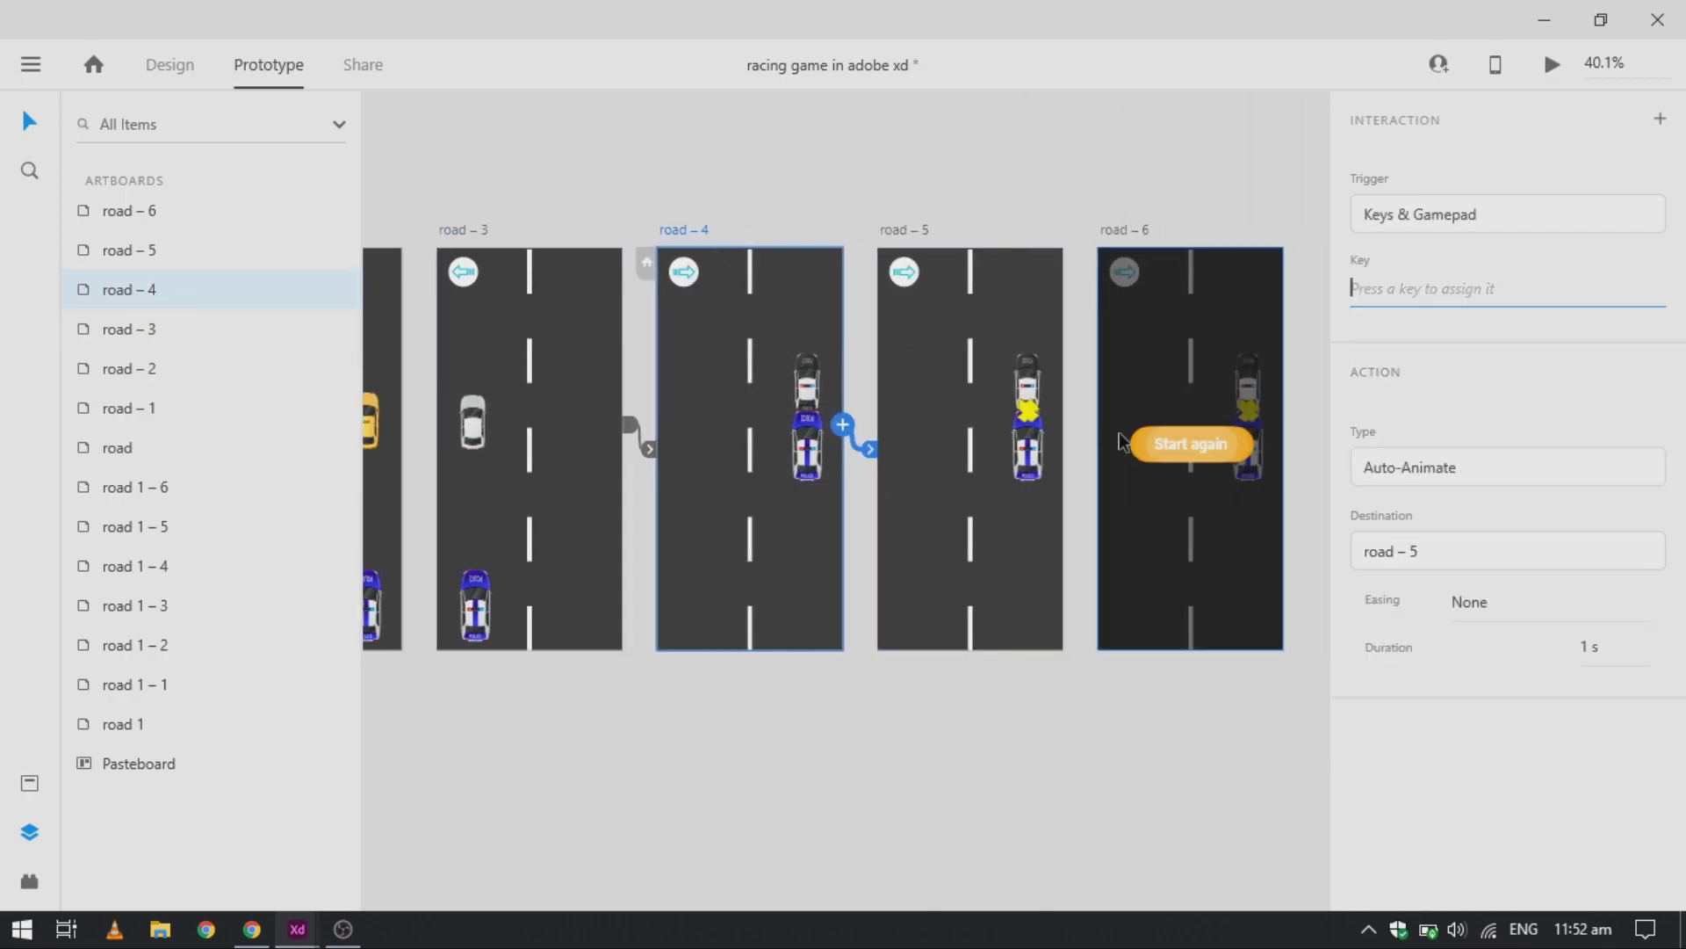
# Step: Set road – 4's link to a Time trigger with 0.4 s duration
pyautogui.click(1526, 229)
pyautogui.click(1481, 167)
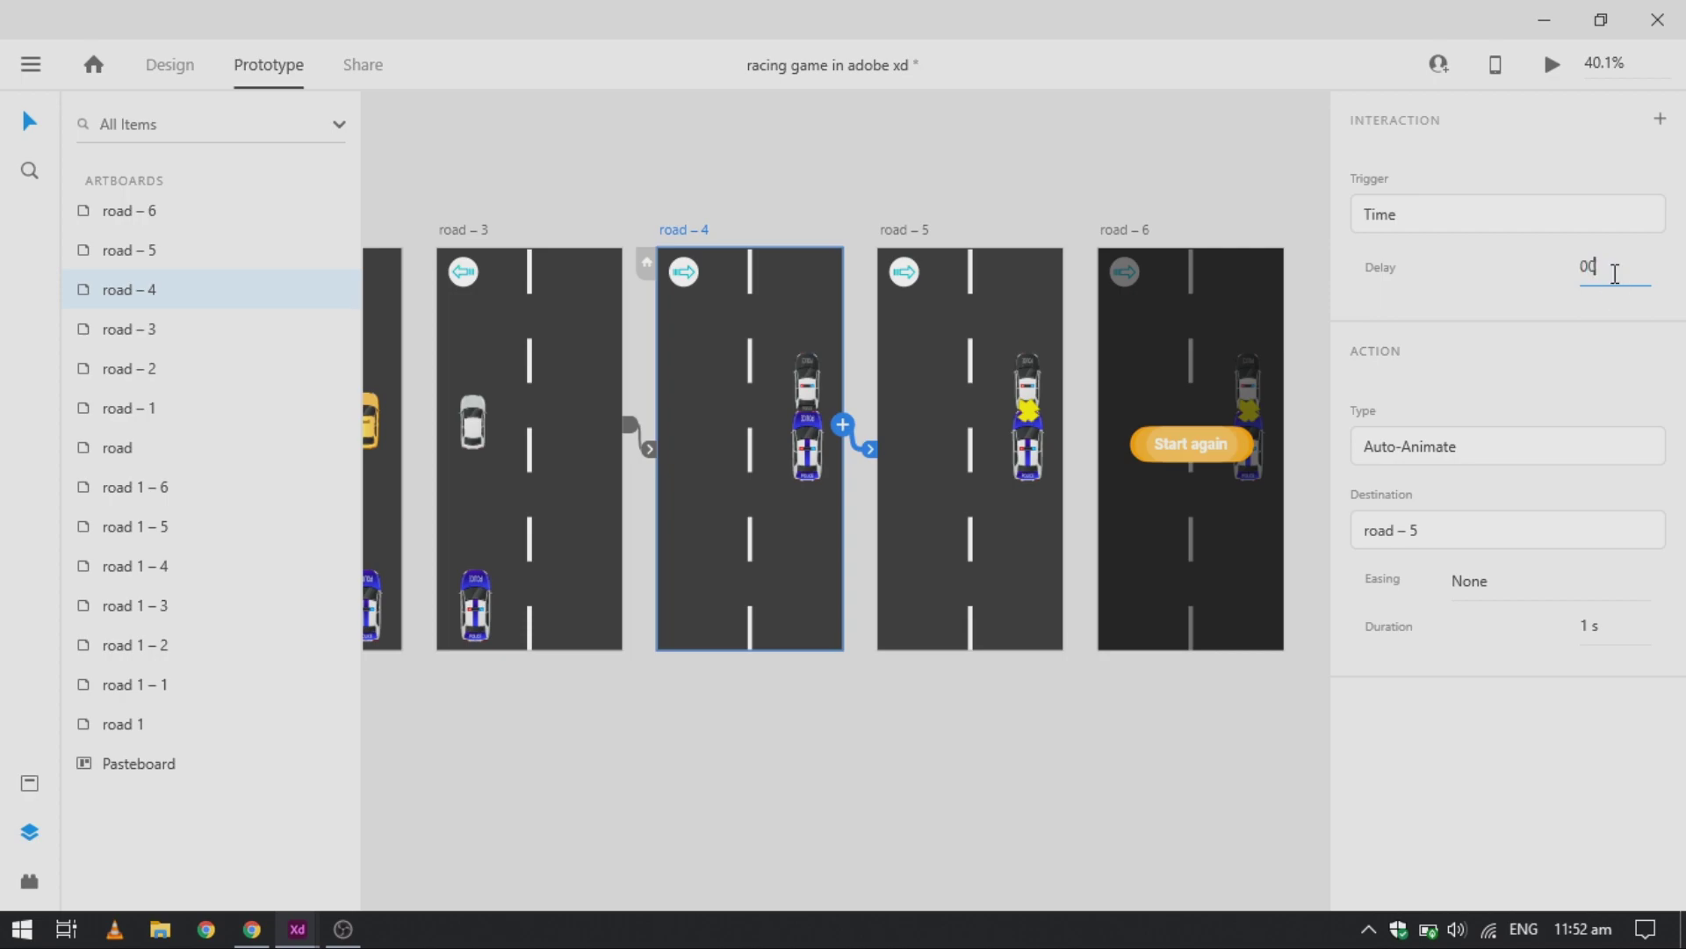
pyautogui.click(1649, 639)
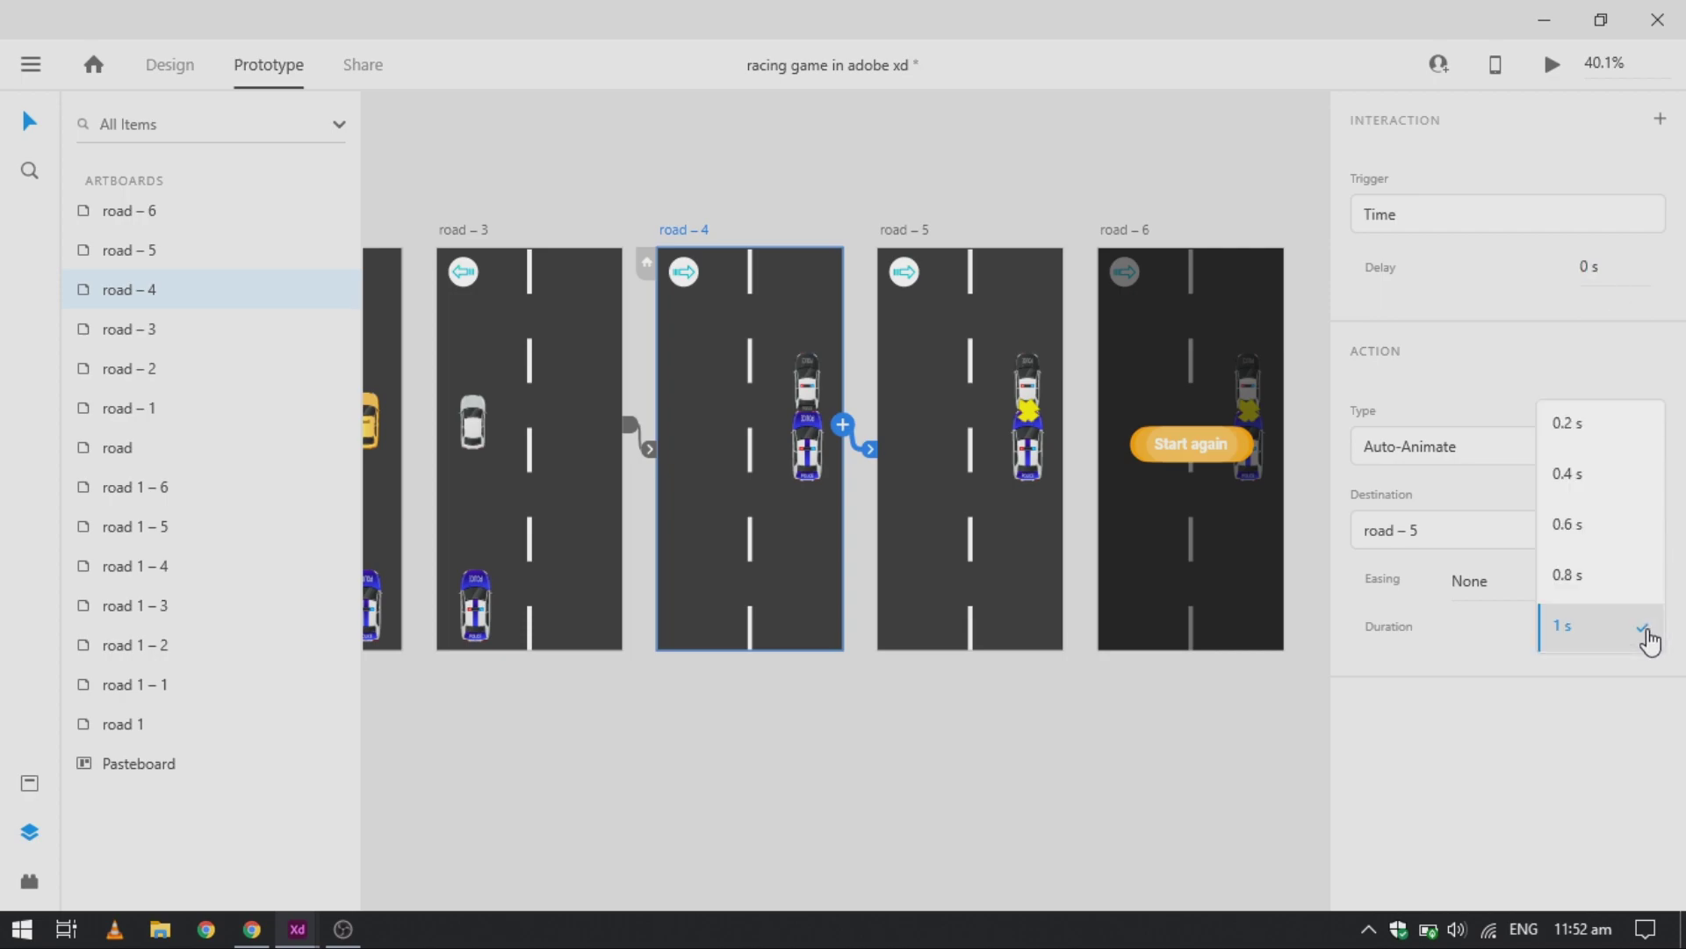
pyautogui.click(1591, 482)
# Step: Link road – 5 to road – 6 with 0.4 s delay, 0.6 s duration, Auto-Animate
pyautogui.click(897, 225)
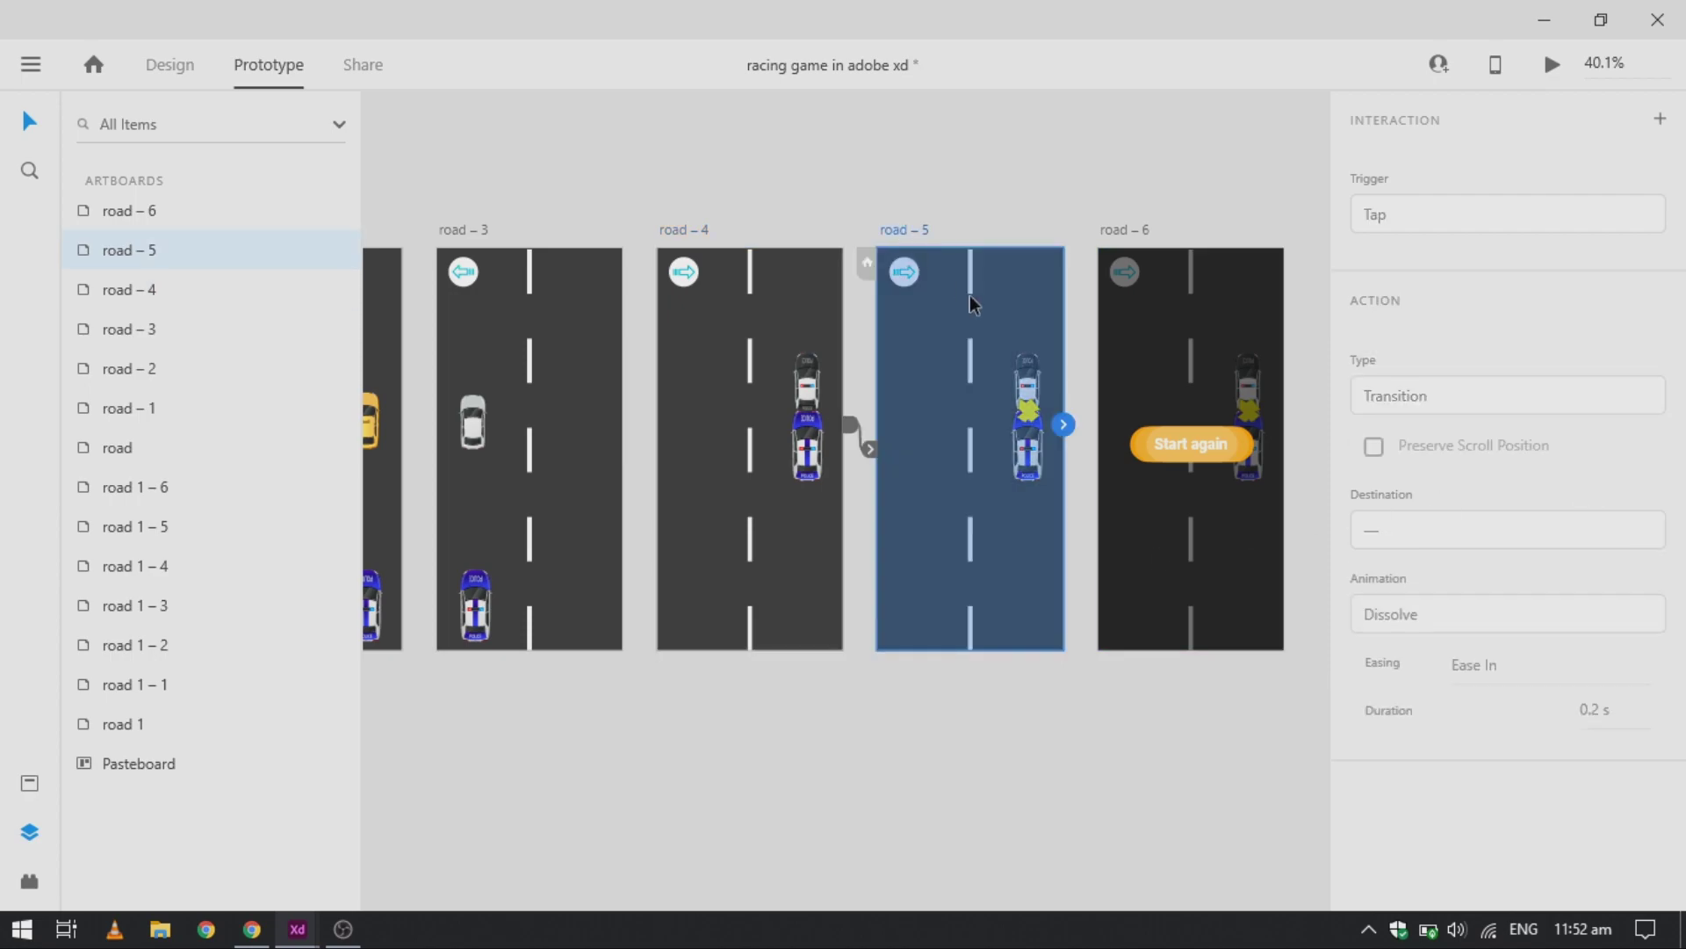
pyautogui.moveTo(1064, 425); pyautogui.dragTo(1179, 415)
pyautogui.click(1616, 273)
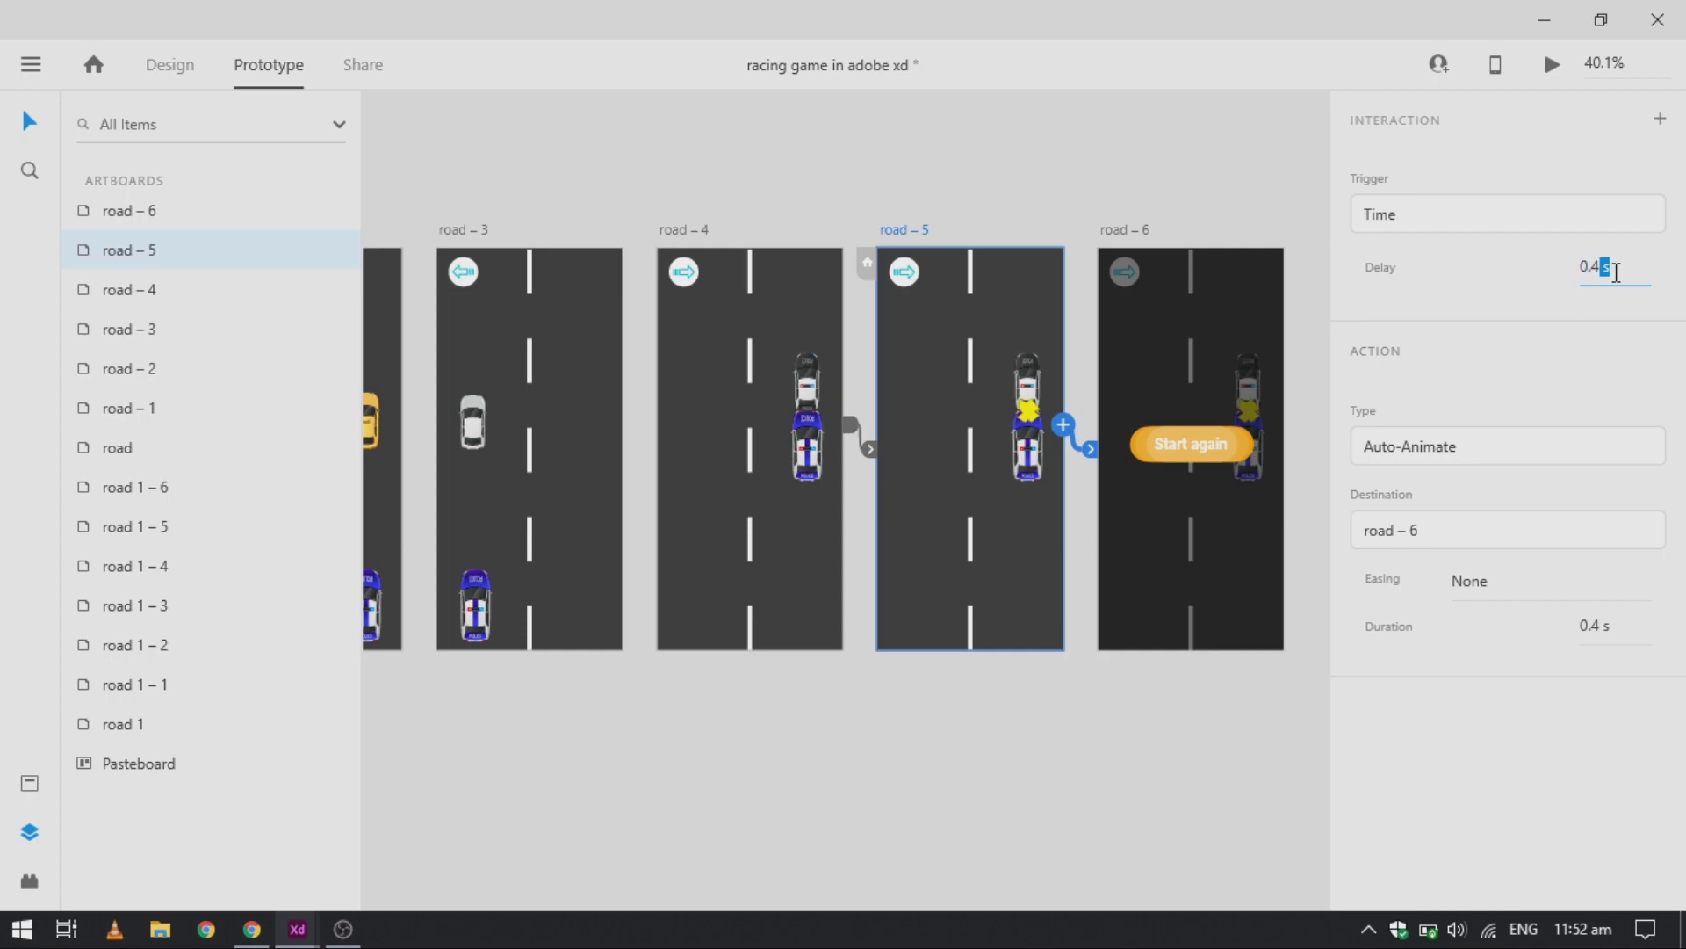
pyautogui.click(1645, 642)
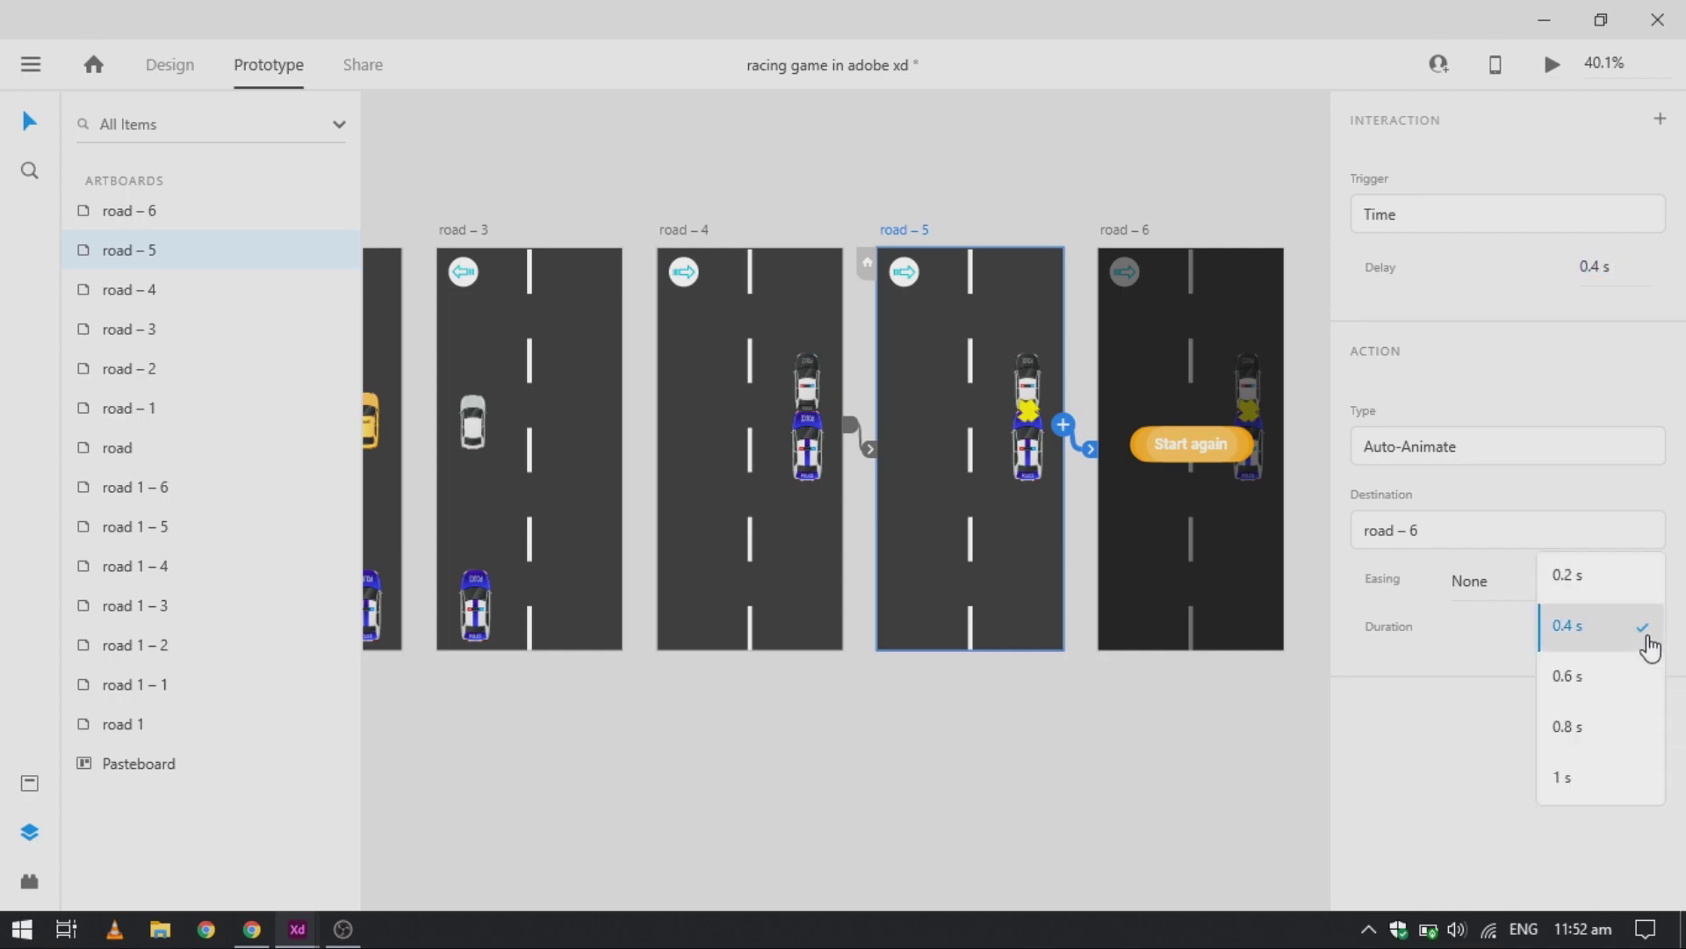
pyautogui.click(1624, 671)
pyautogui.click(1576, 449)
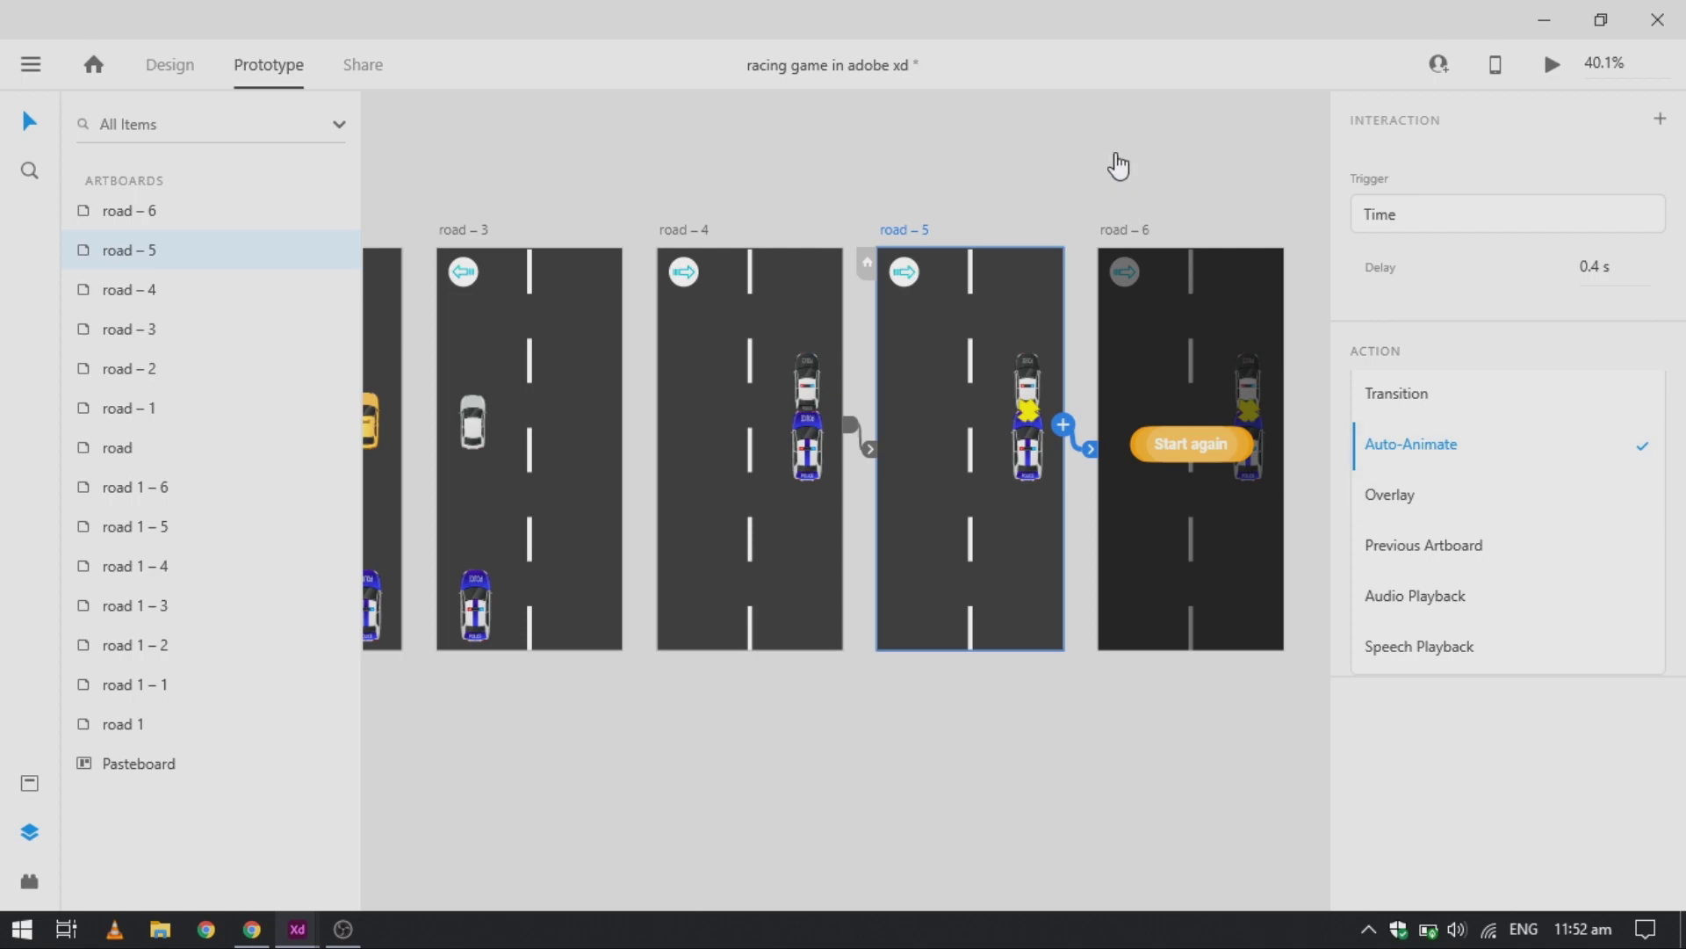
pyautogui.click(1122, 238)
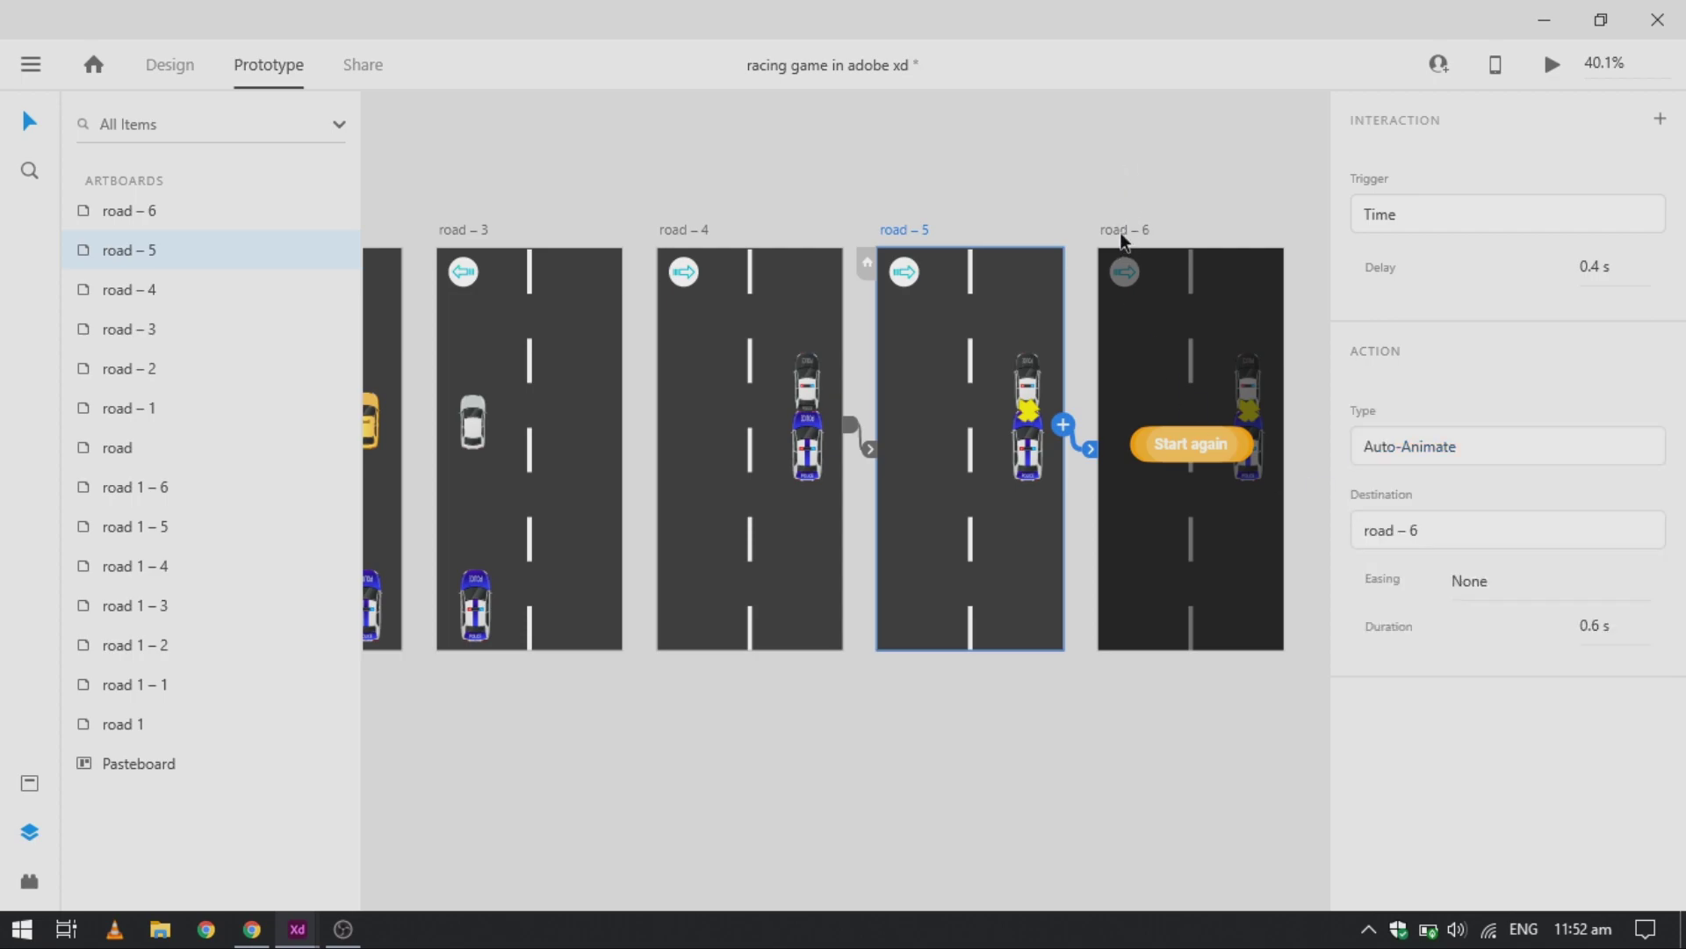
# Step: Wire the Start again button inside its group on road – 6 to road as an Overlay action
pyautogui.click(1193, 446)
pyautogui.doubleClick(1193, 447)
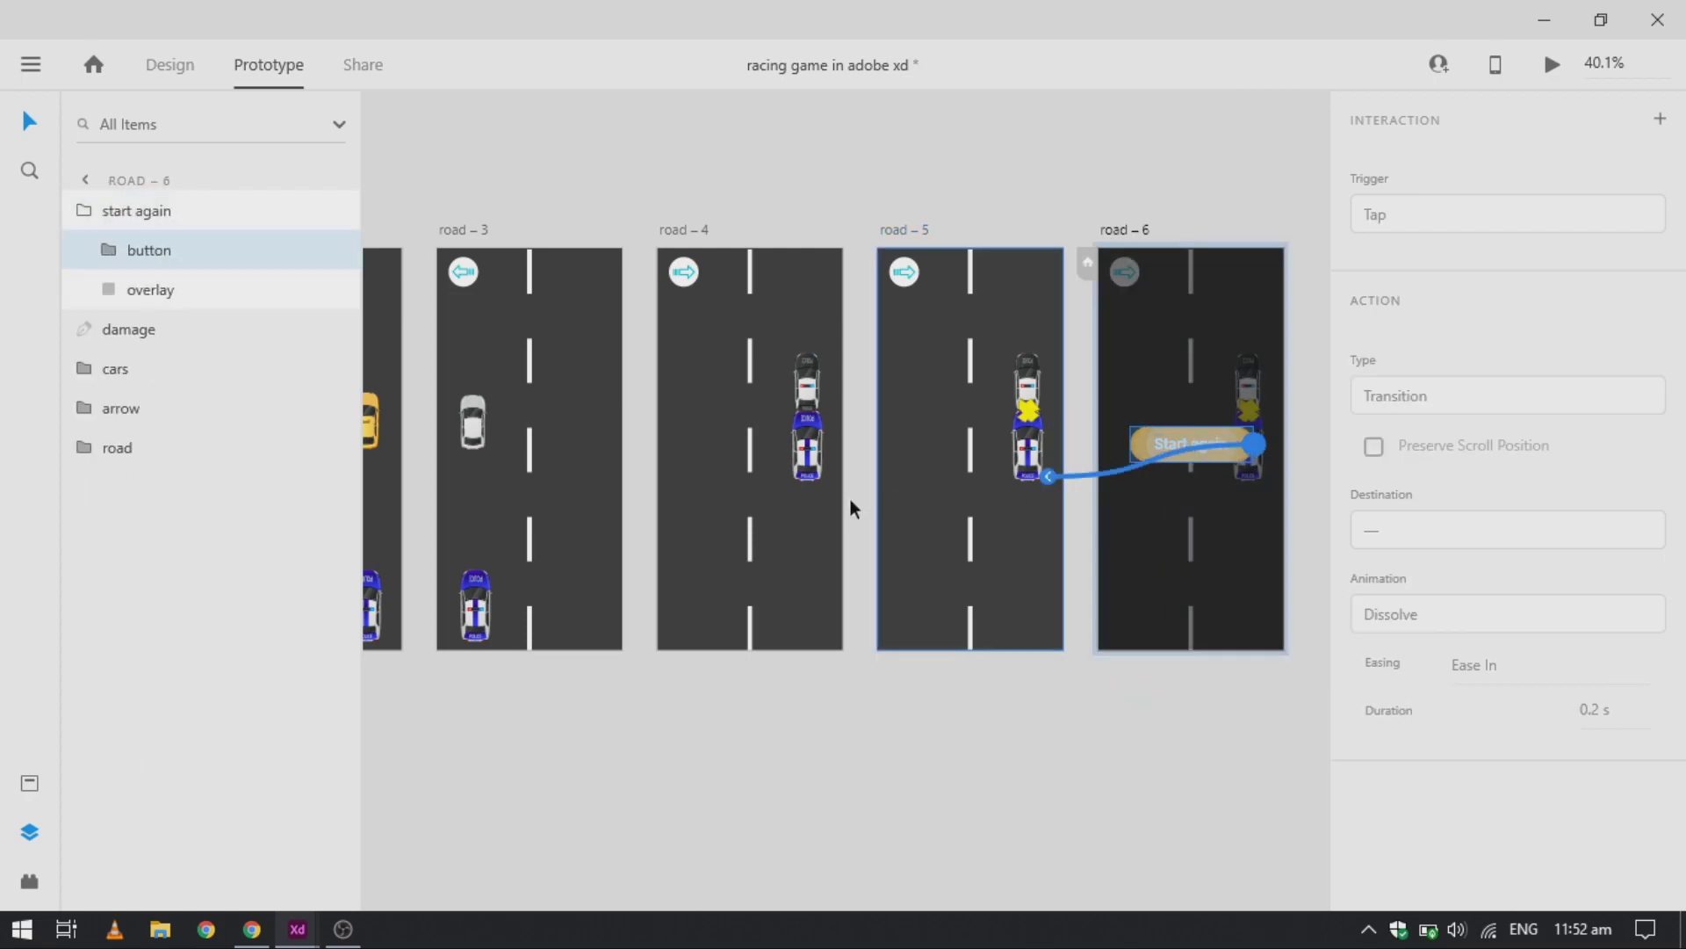
pyautogui.moveTo(850, 508); pyautogui.dragTo(836, 457)
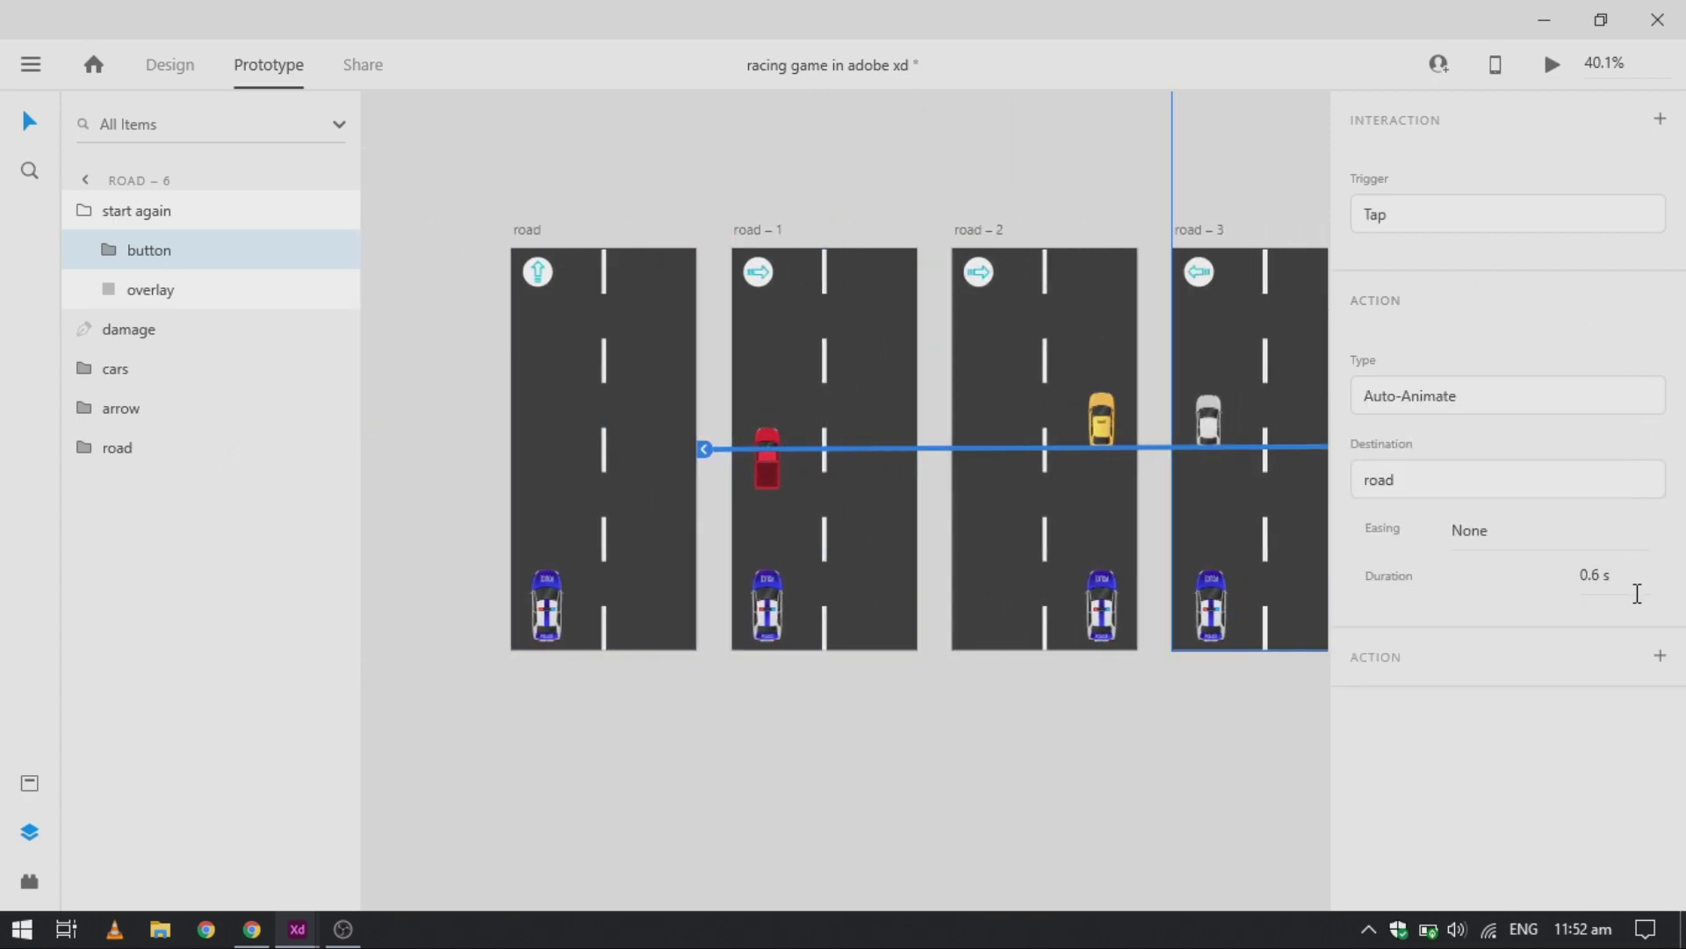
pyautogui.click(1626, 410)
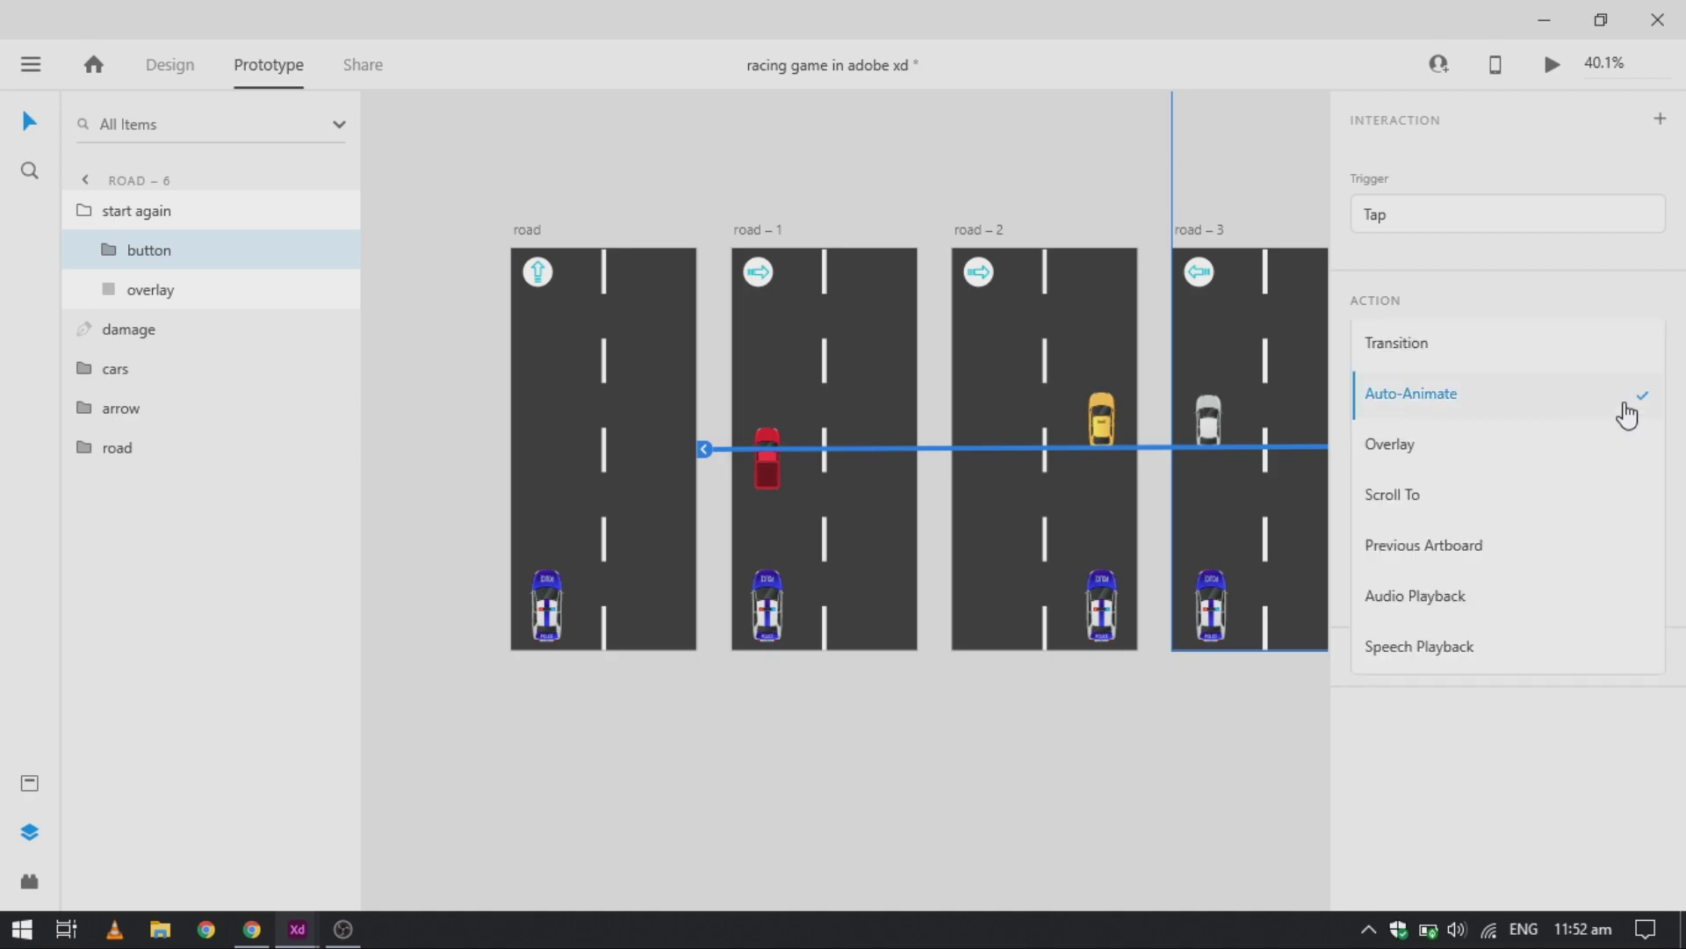
pyautogui.click(1545, 461)
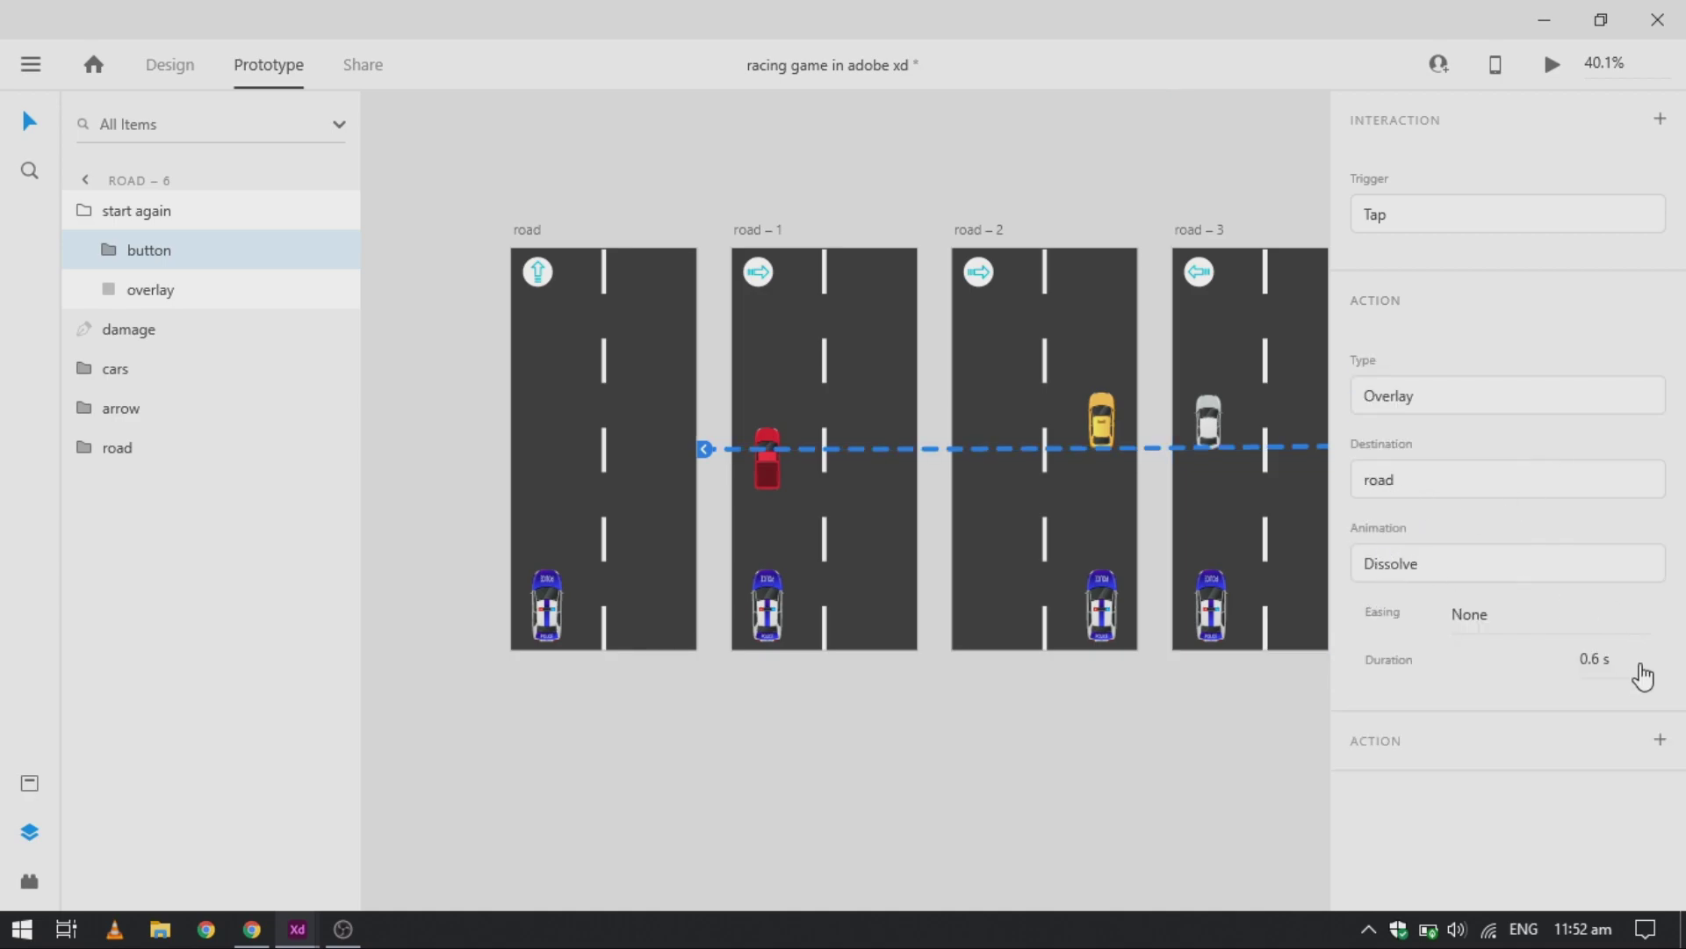
# Step: Set the road artboard as the home screen of Flow 1
pyautogui.click(1063, 738)
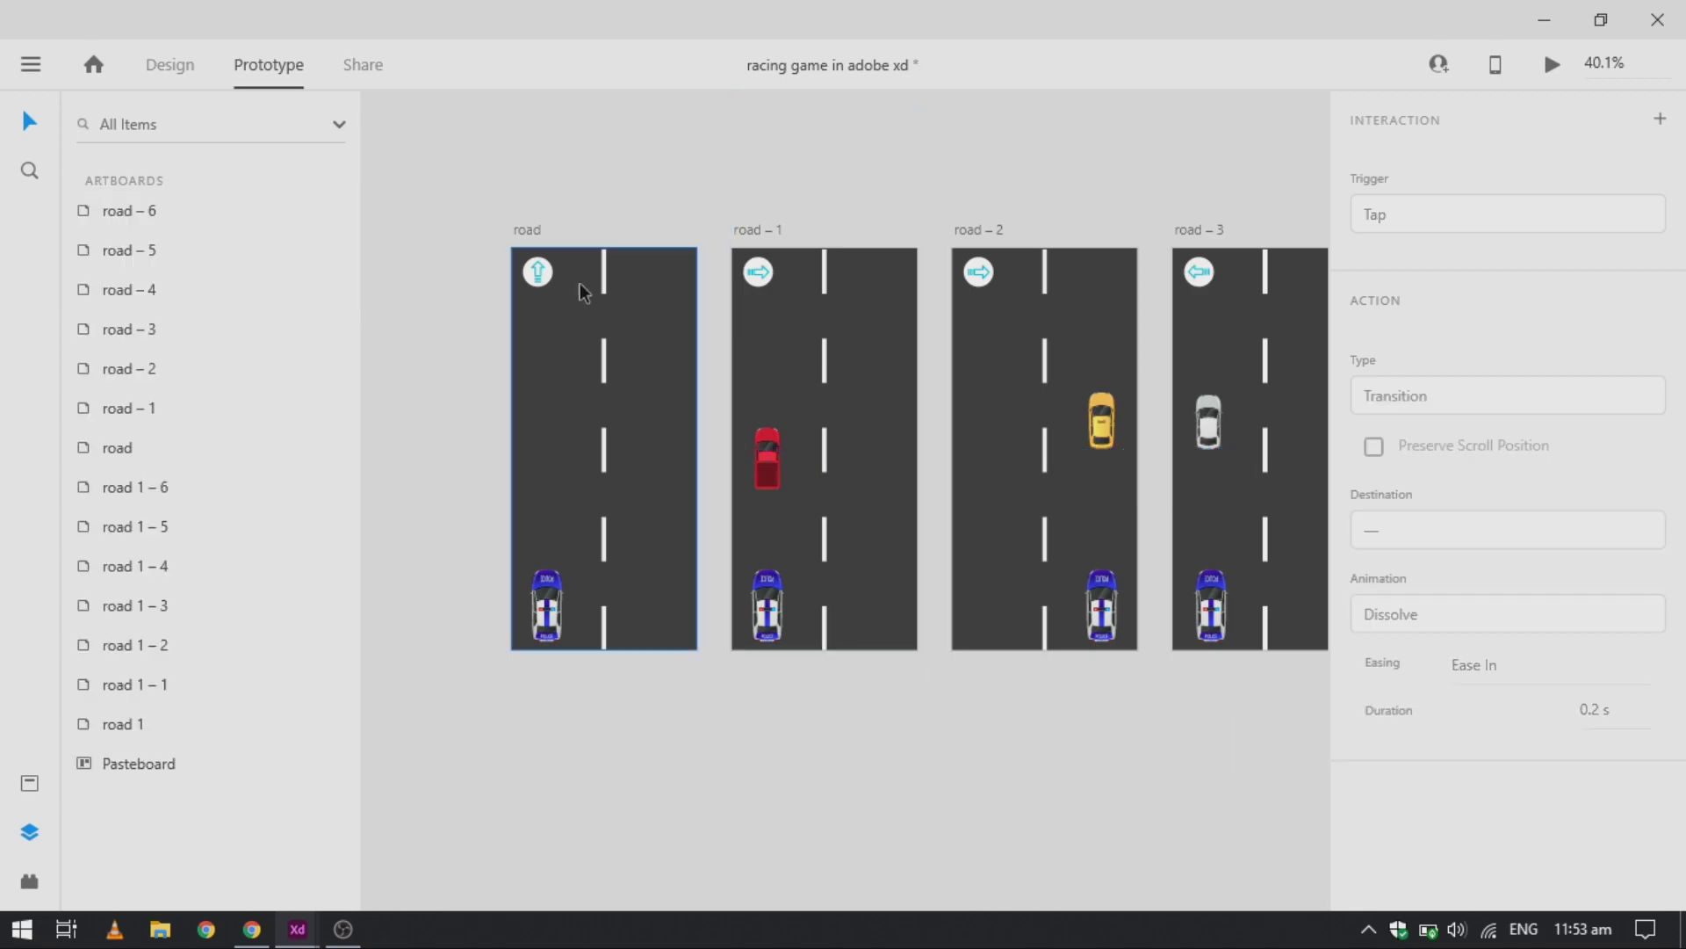
pyautogui.click(525, 231)
pyautogui.click(500, 257)
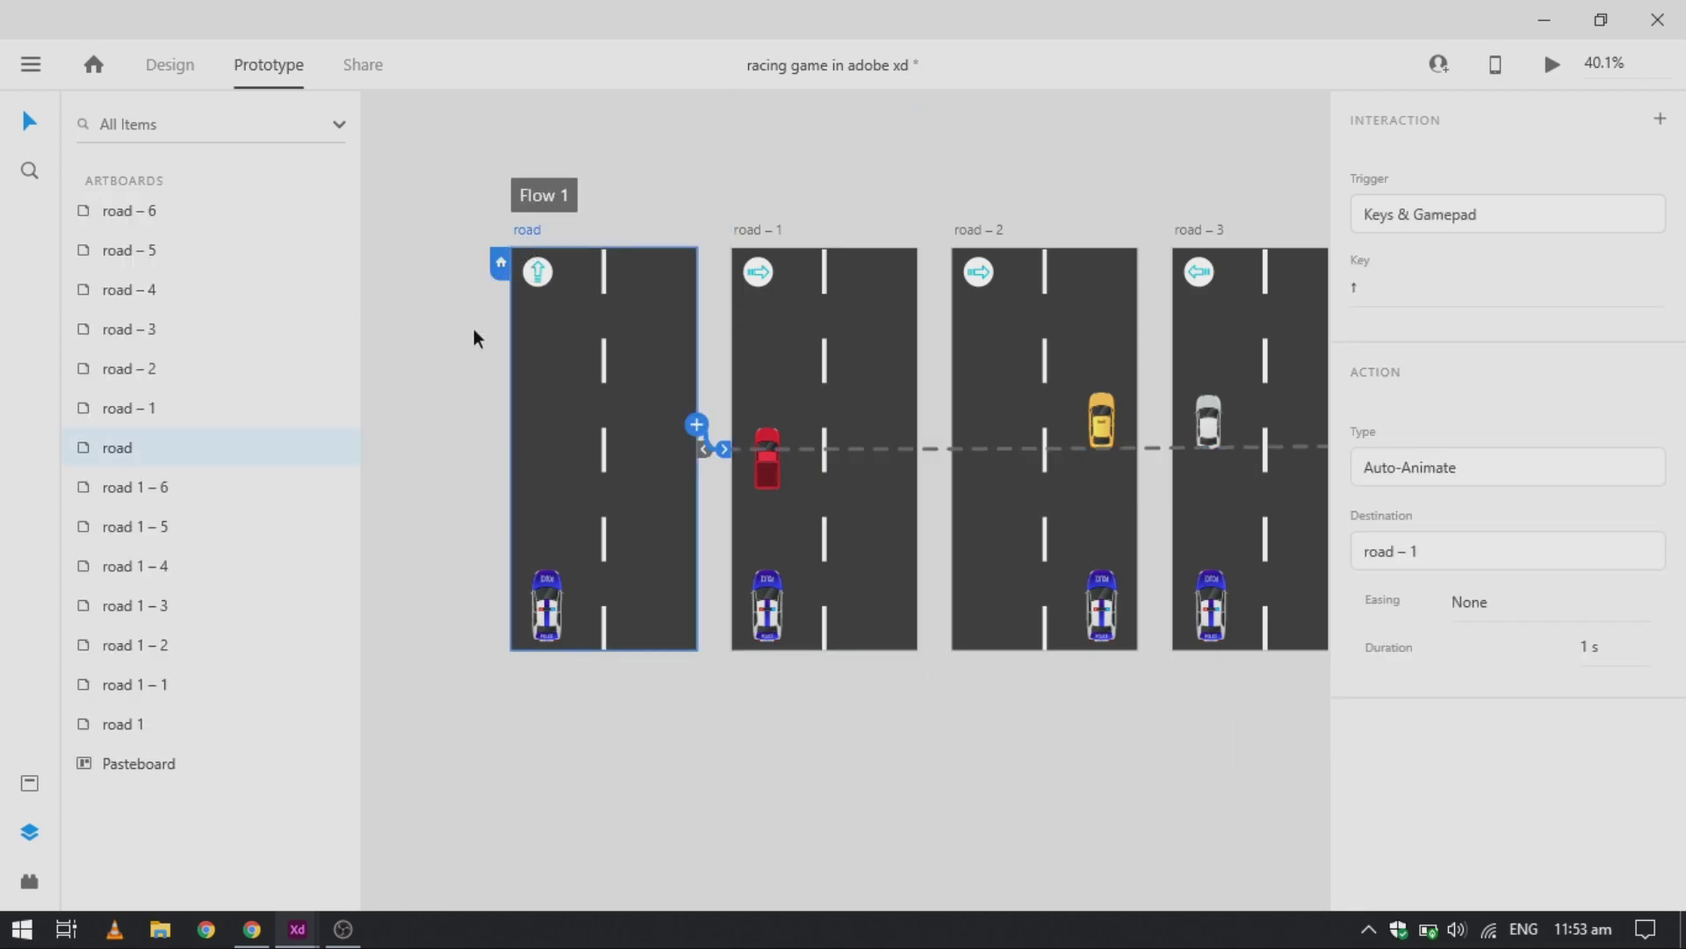
pyautogui.click(474, 337)
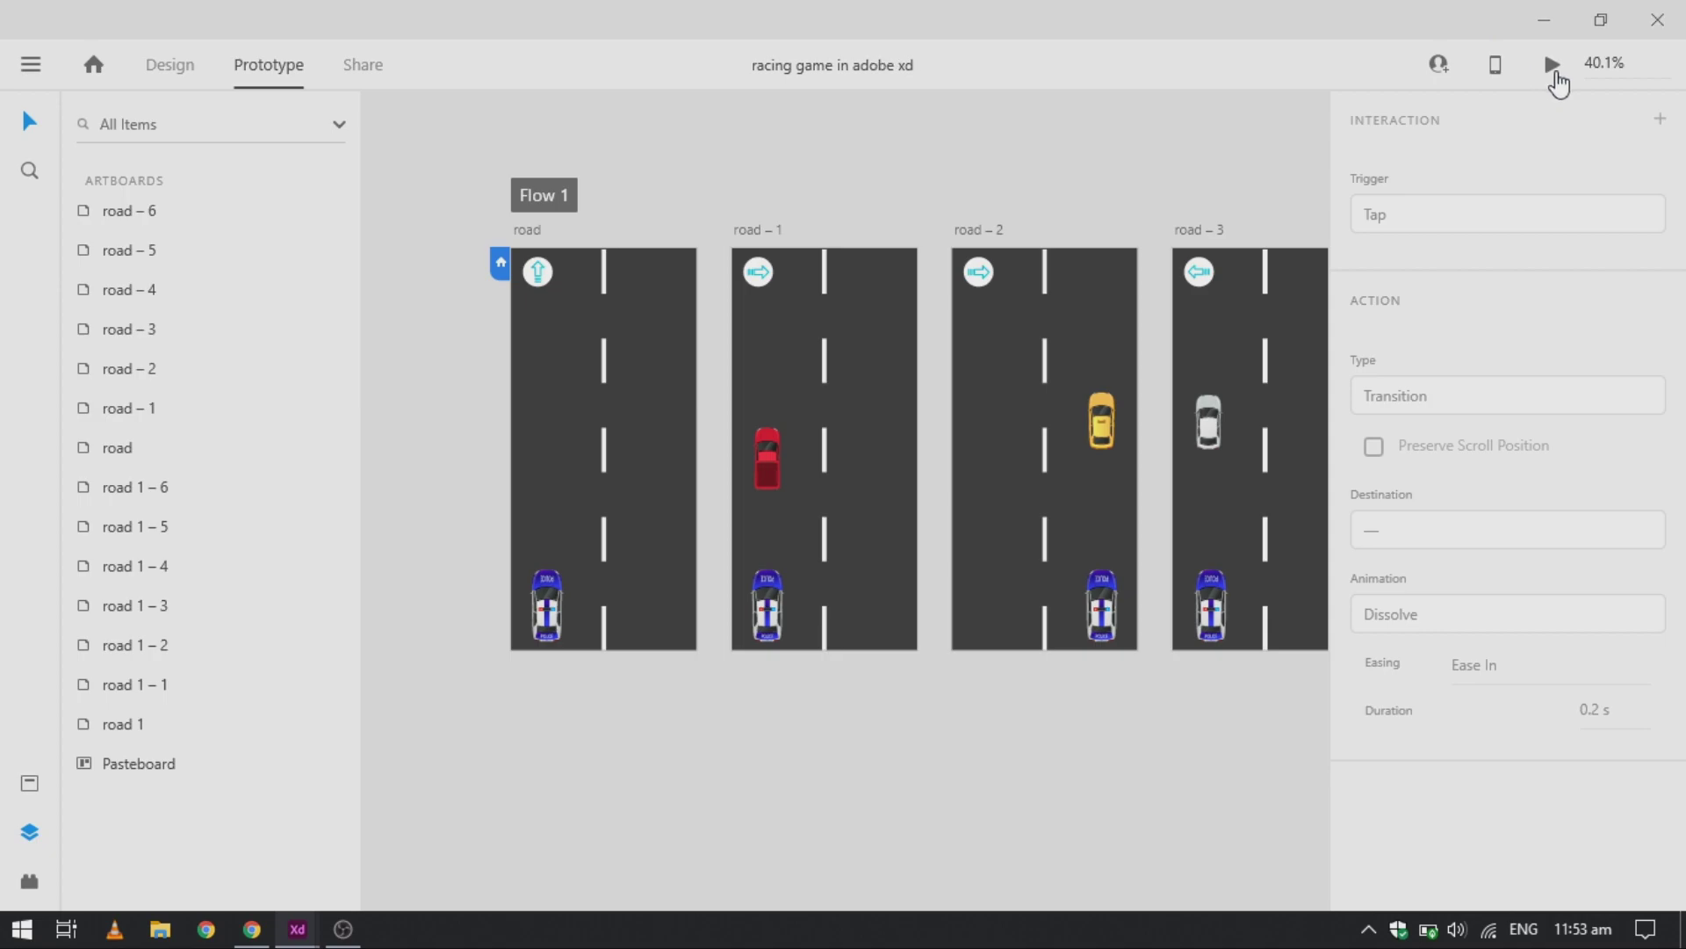
# Step: Test the game in Desktop Preview with the Right arrow, then close the preview
pyautogui.click(1554, 72)
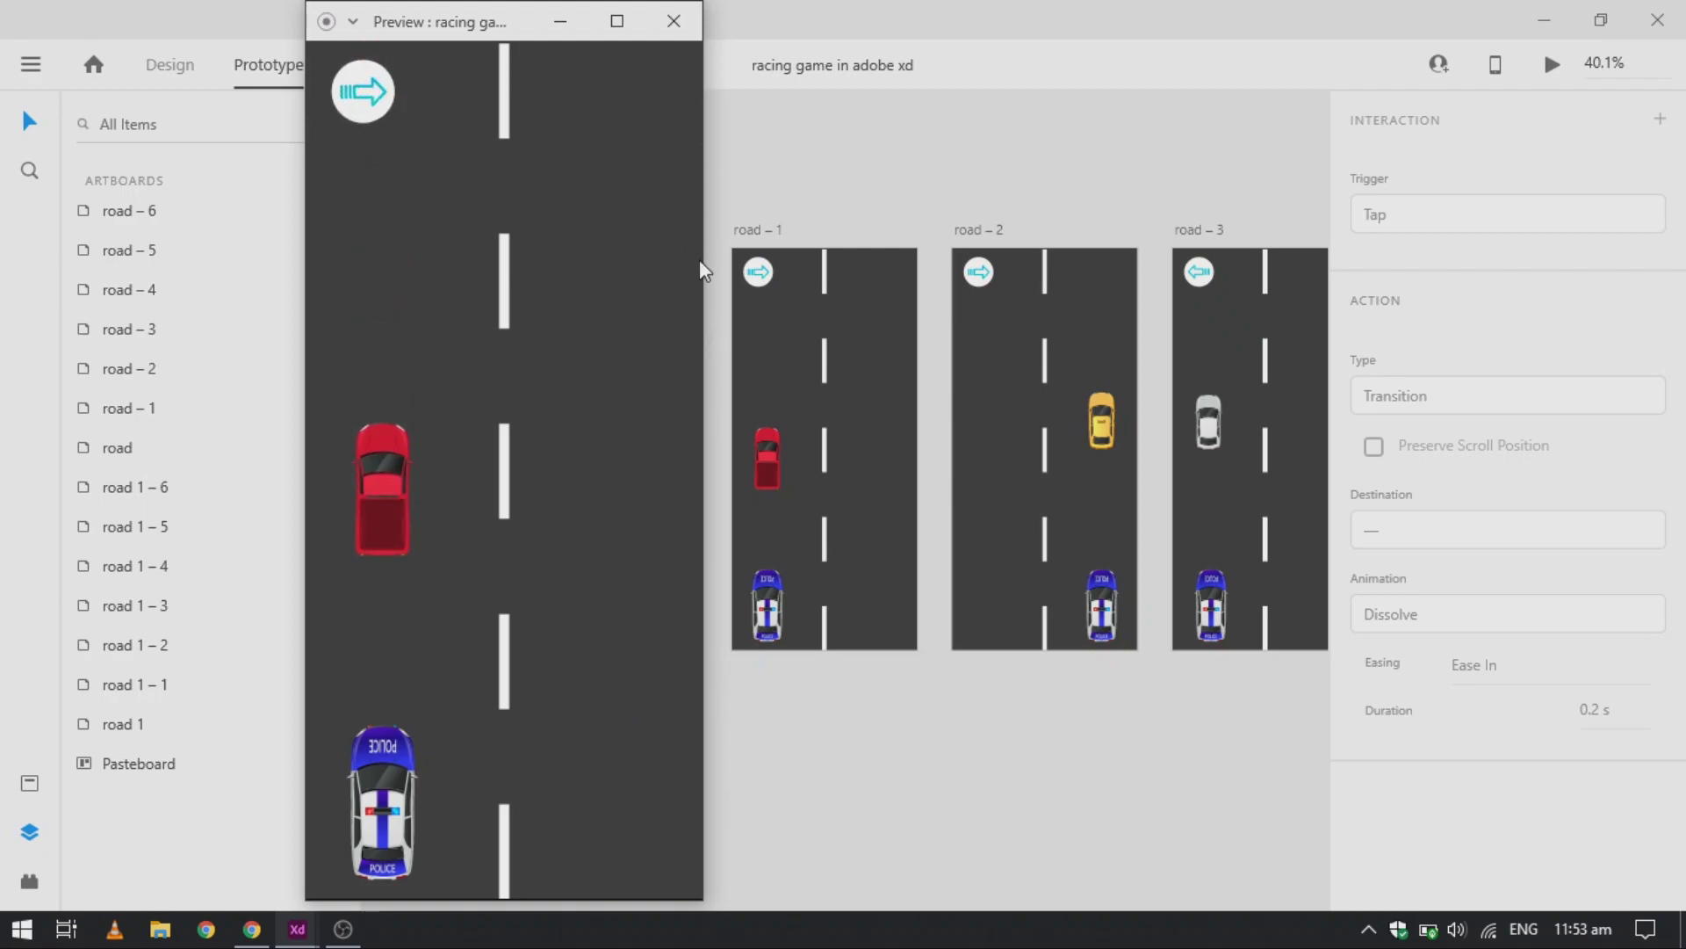
pyautogui.press('Right')
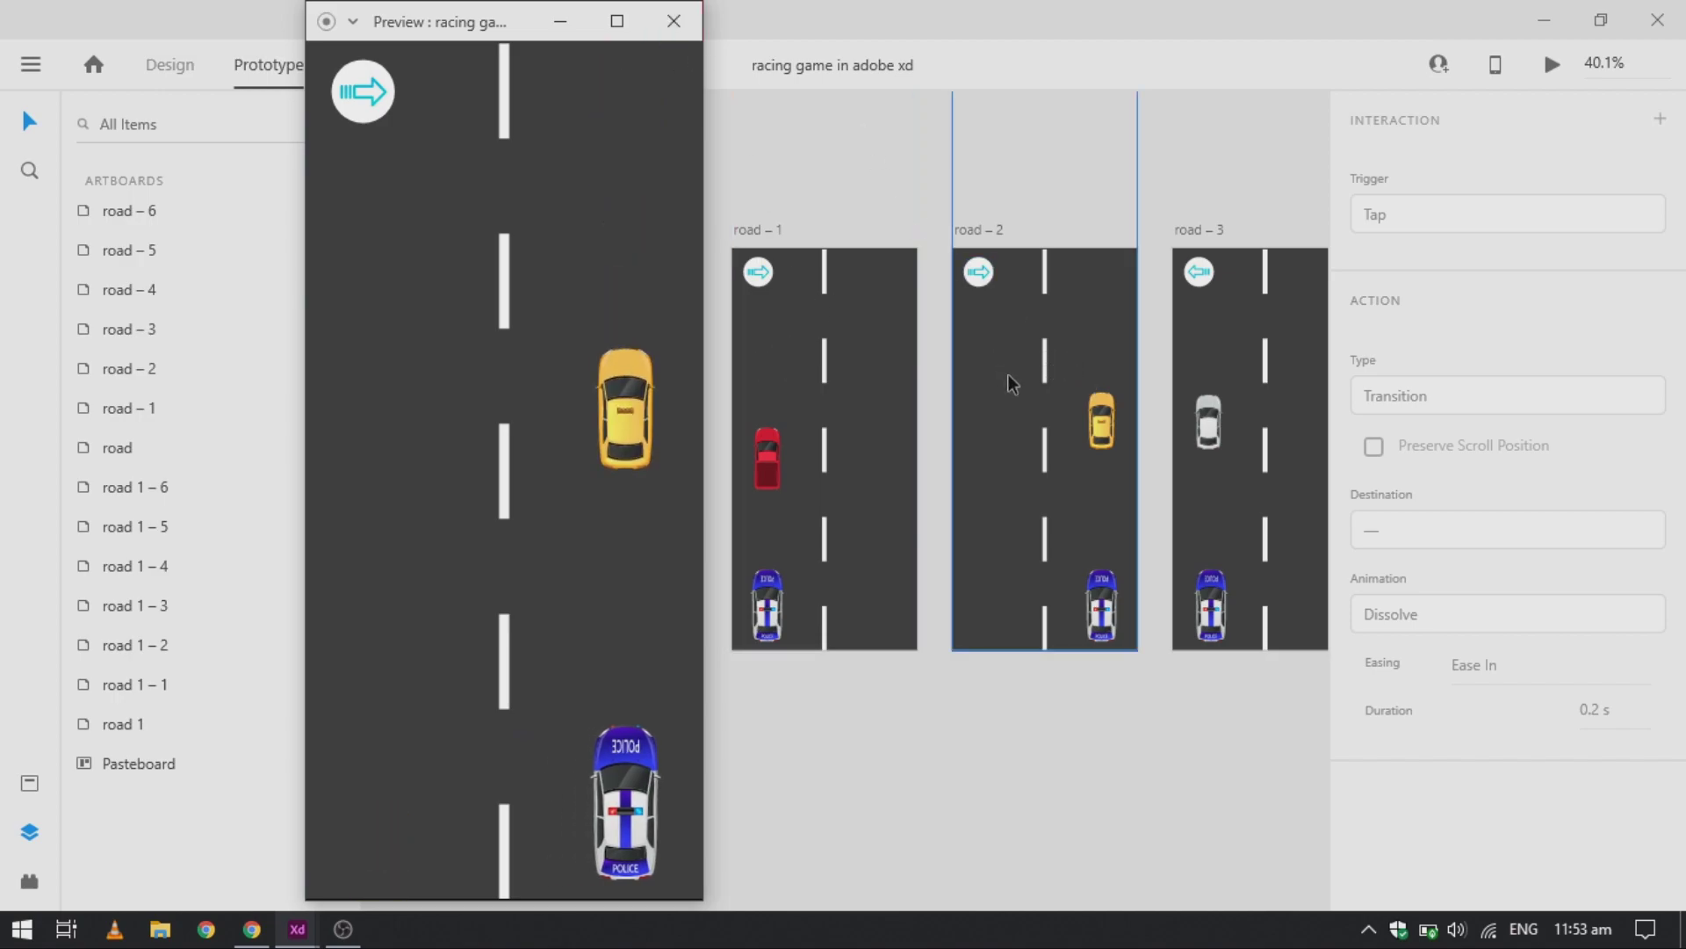
pyautogui.click(674, 31)
# Step: Rotate the arrow icon on road – 2 to 270° so it points left
pyautogui.click(988, 275)
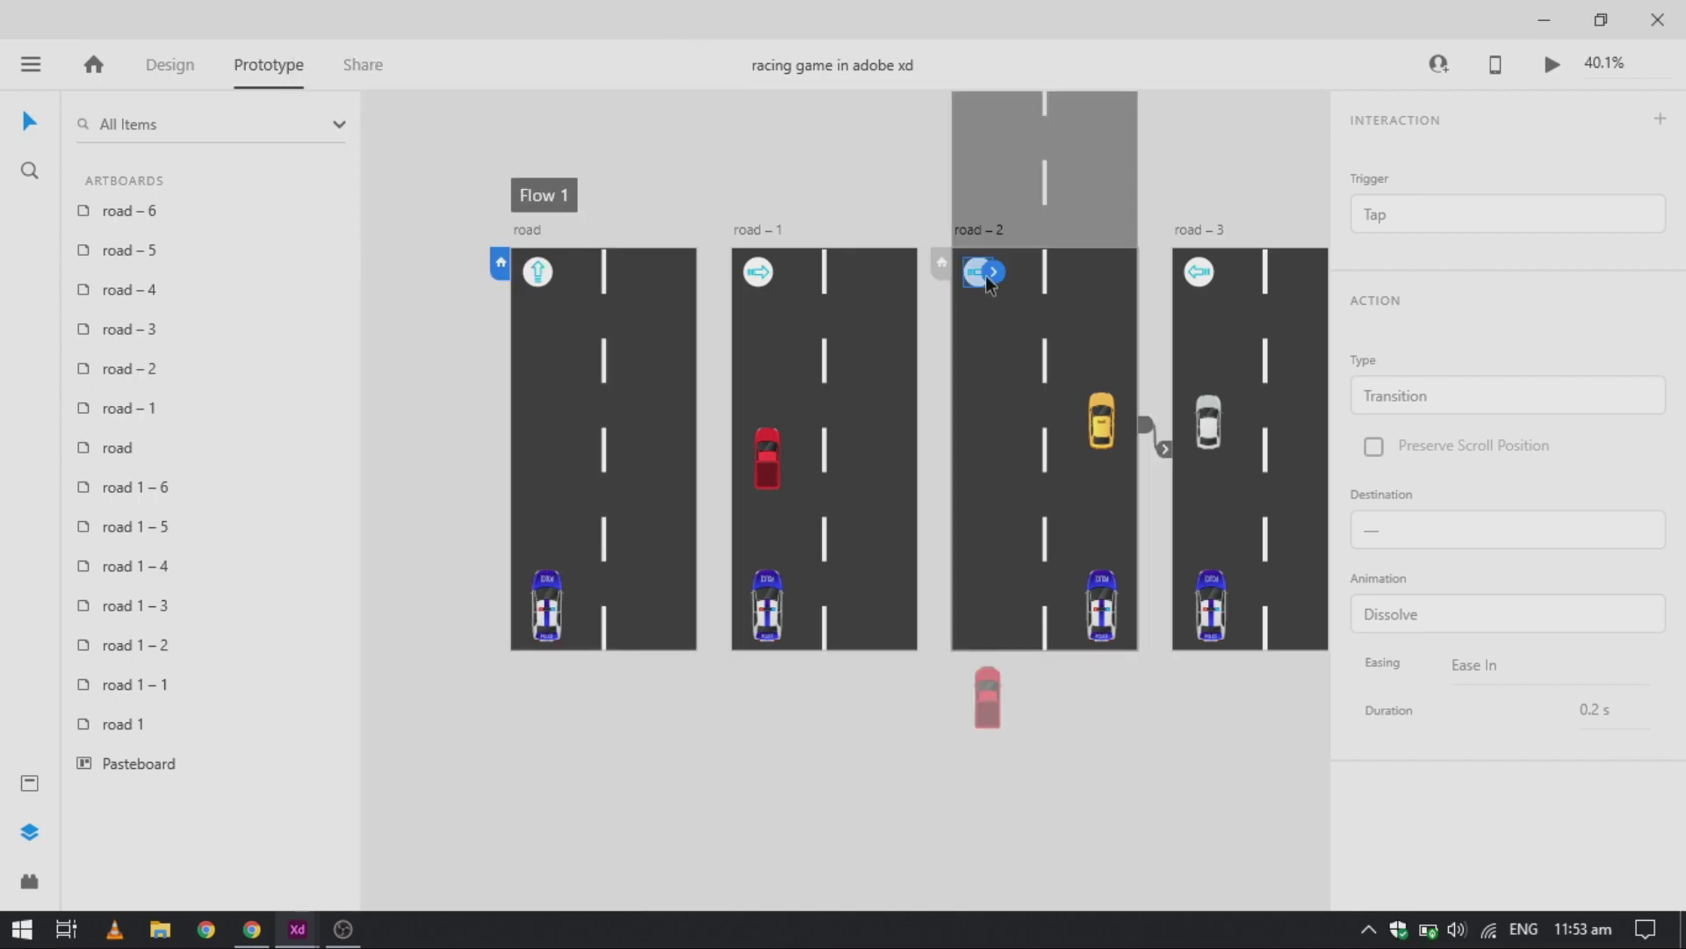
pyautogui.click(178, 67)
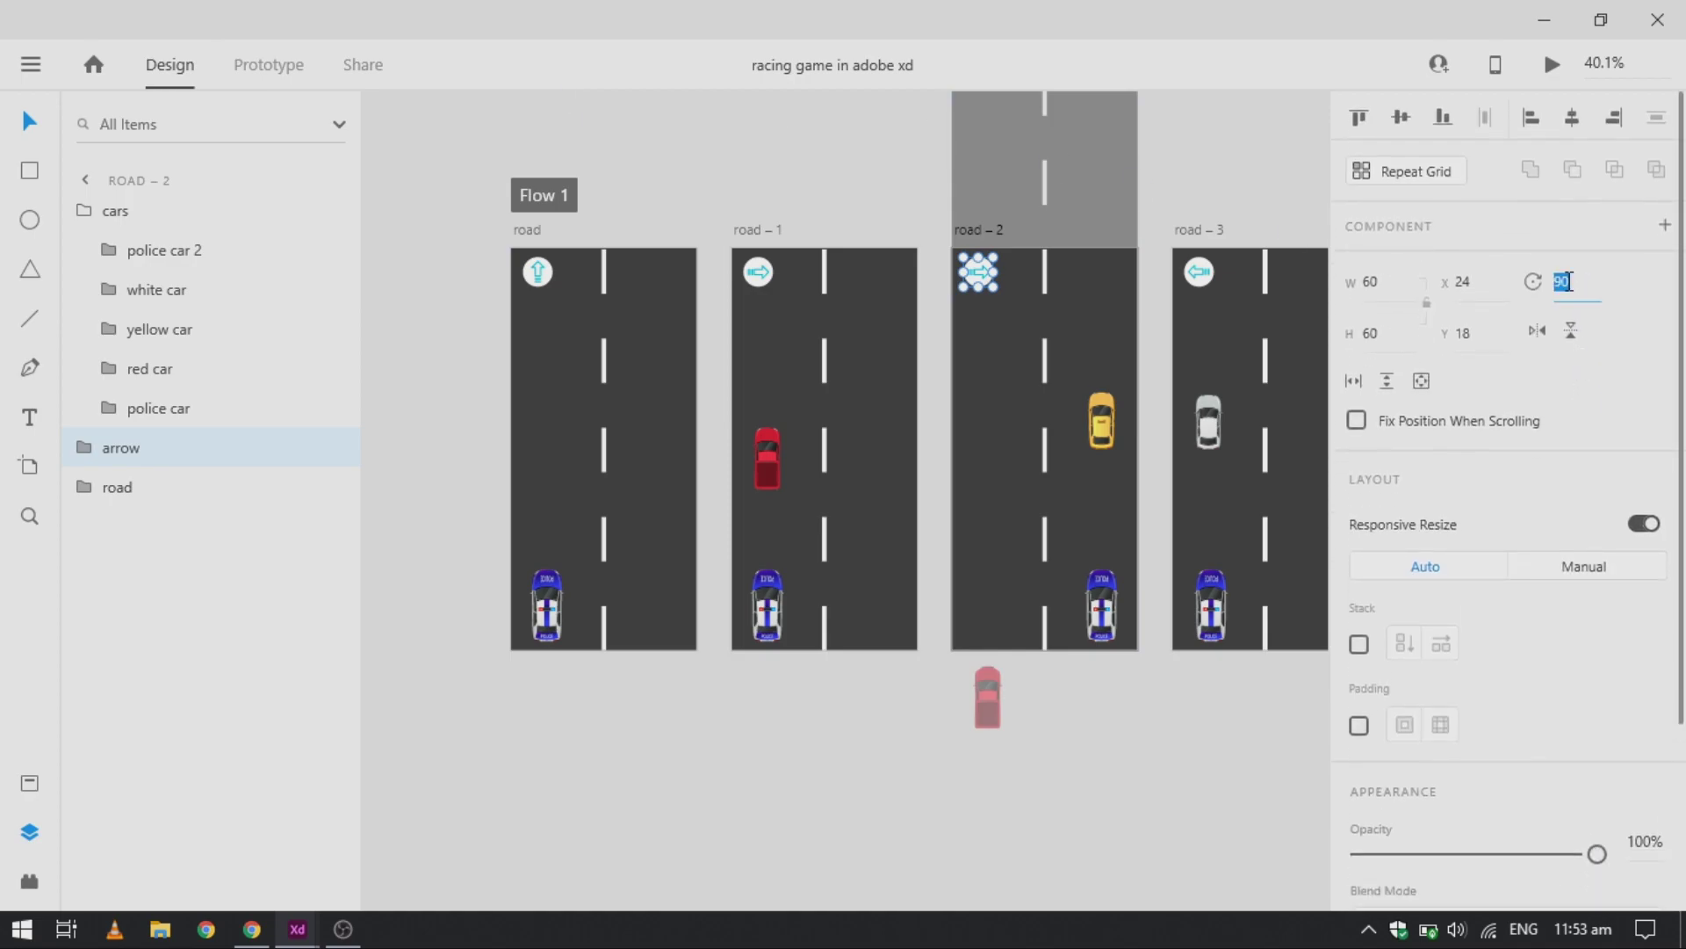
pyautogui.write('270')
pyautogui.press('Return')
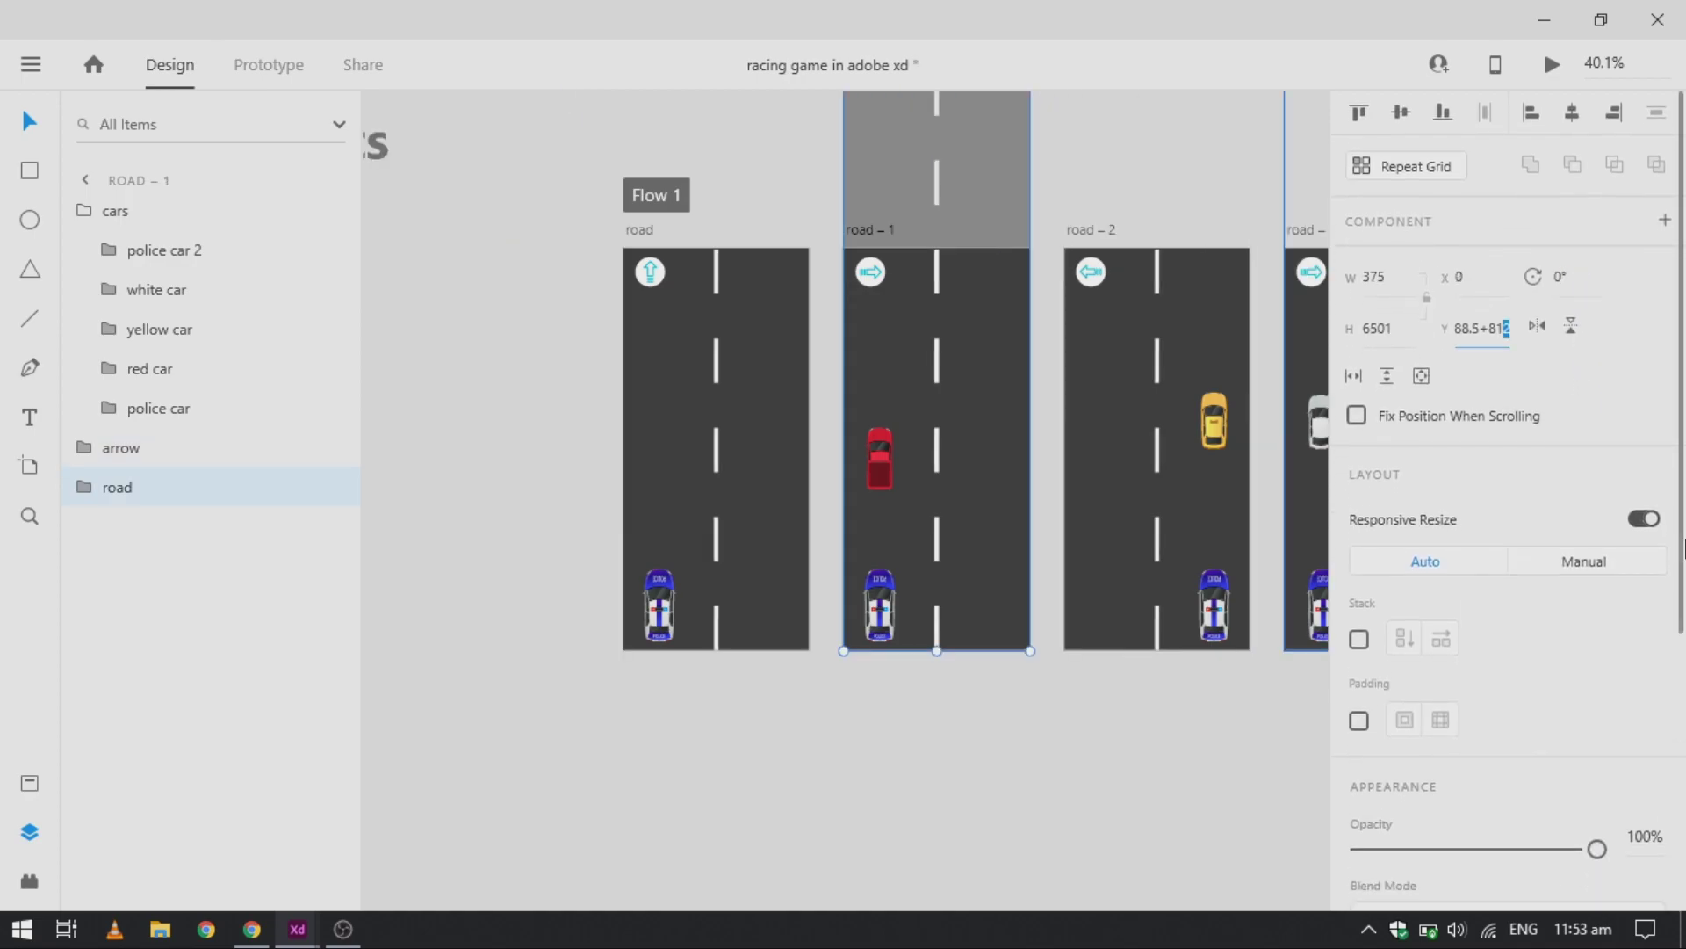
# Step: Shift road – 1's road layer down by 812 to Y -4876.5
pyautogui.press('Return')
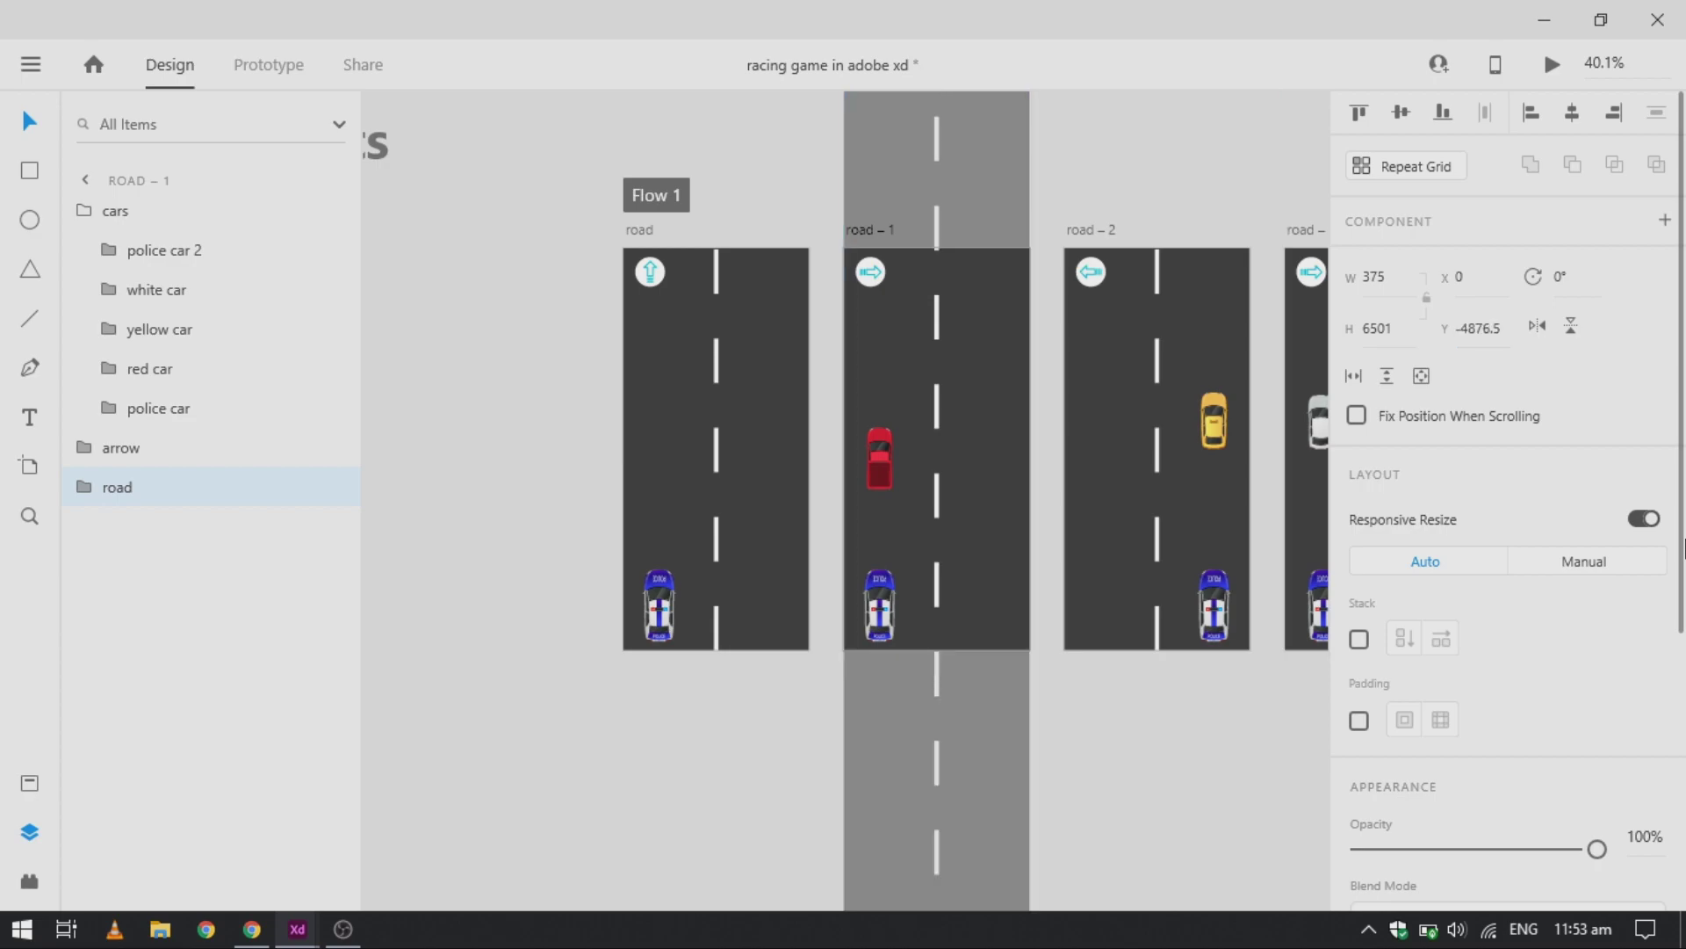
pyautogui.scroll(-3, 1004, 599)
pyautogui.scroll(1, 972, 571)
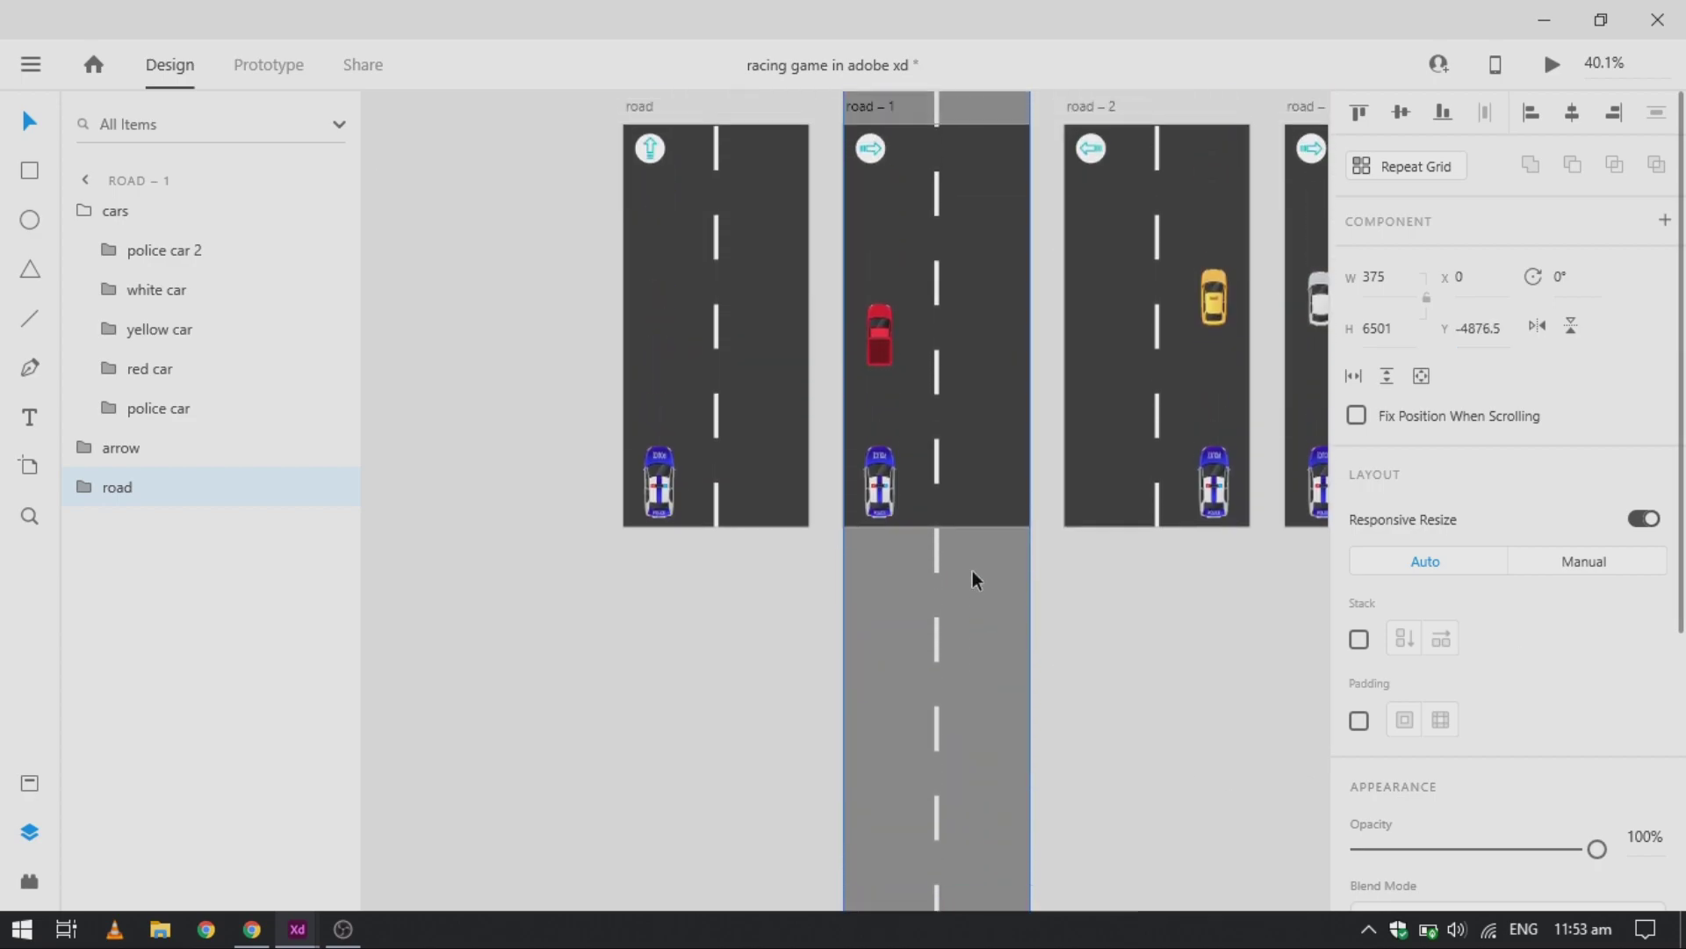
pyautogui.hscroll(2, 972, 571)
pyautogui.scroll(2, 972, 571)
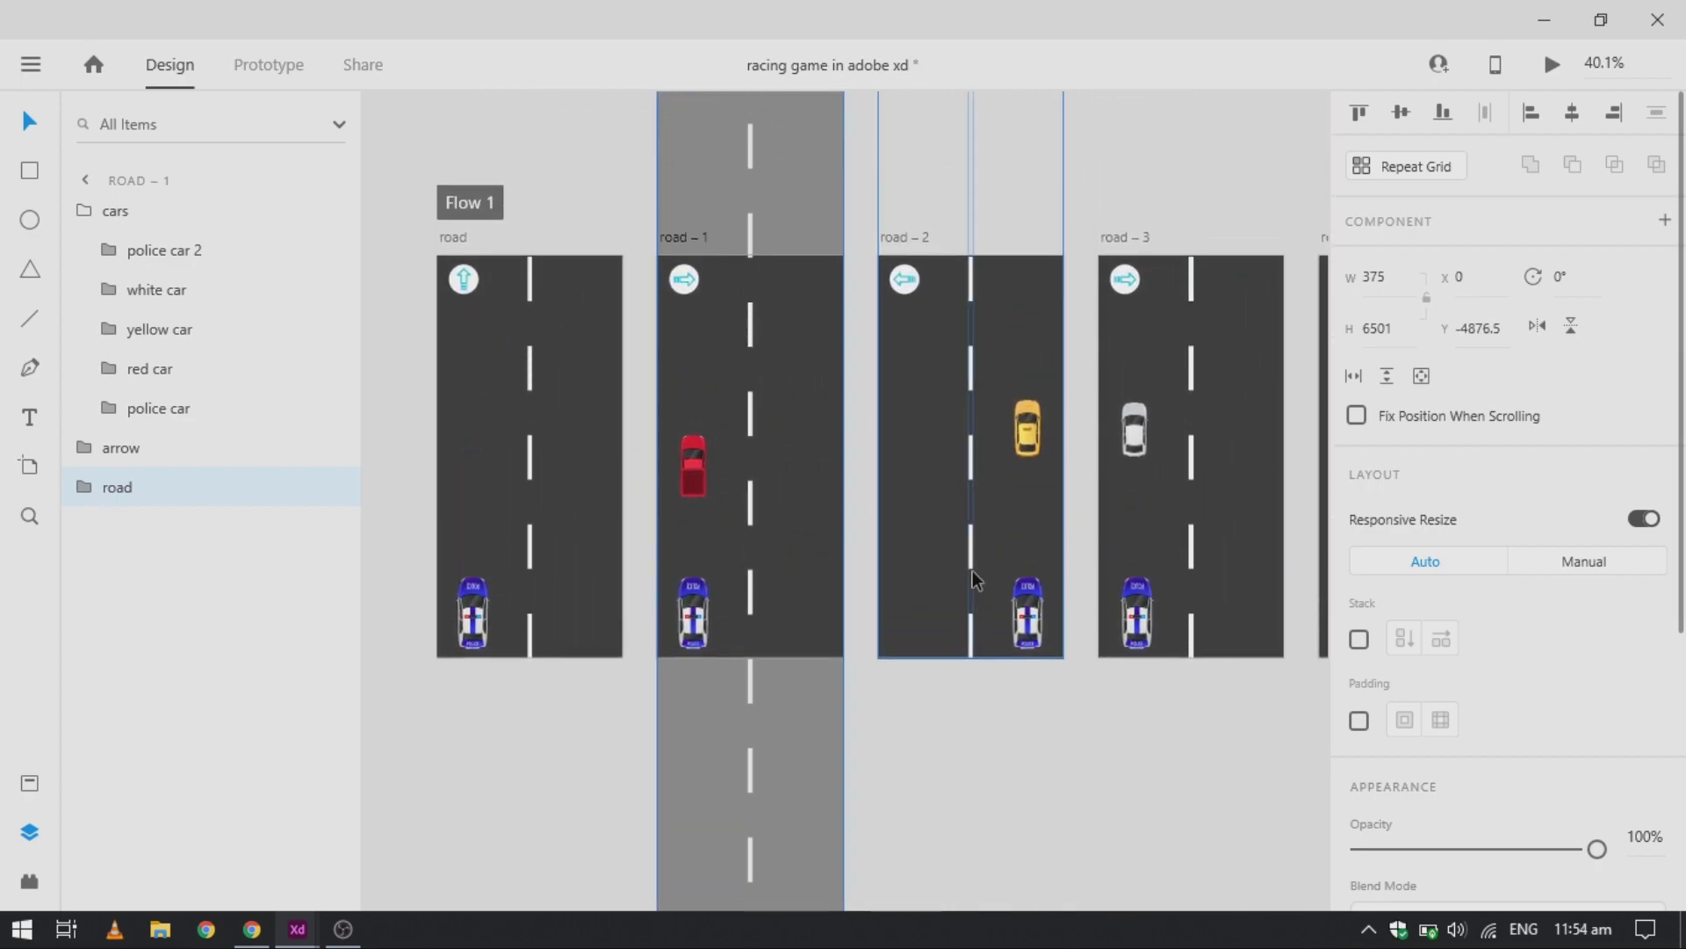
pyautogui.click(901, 537)
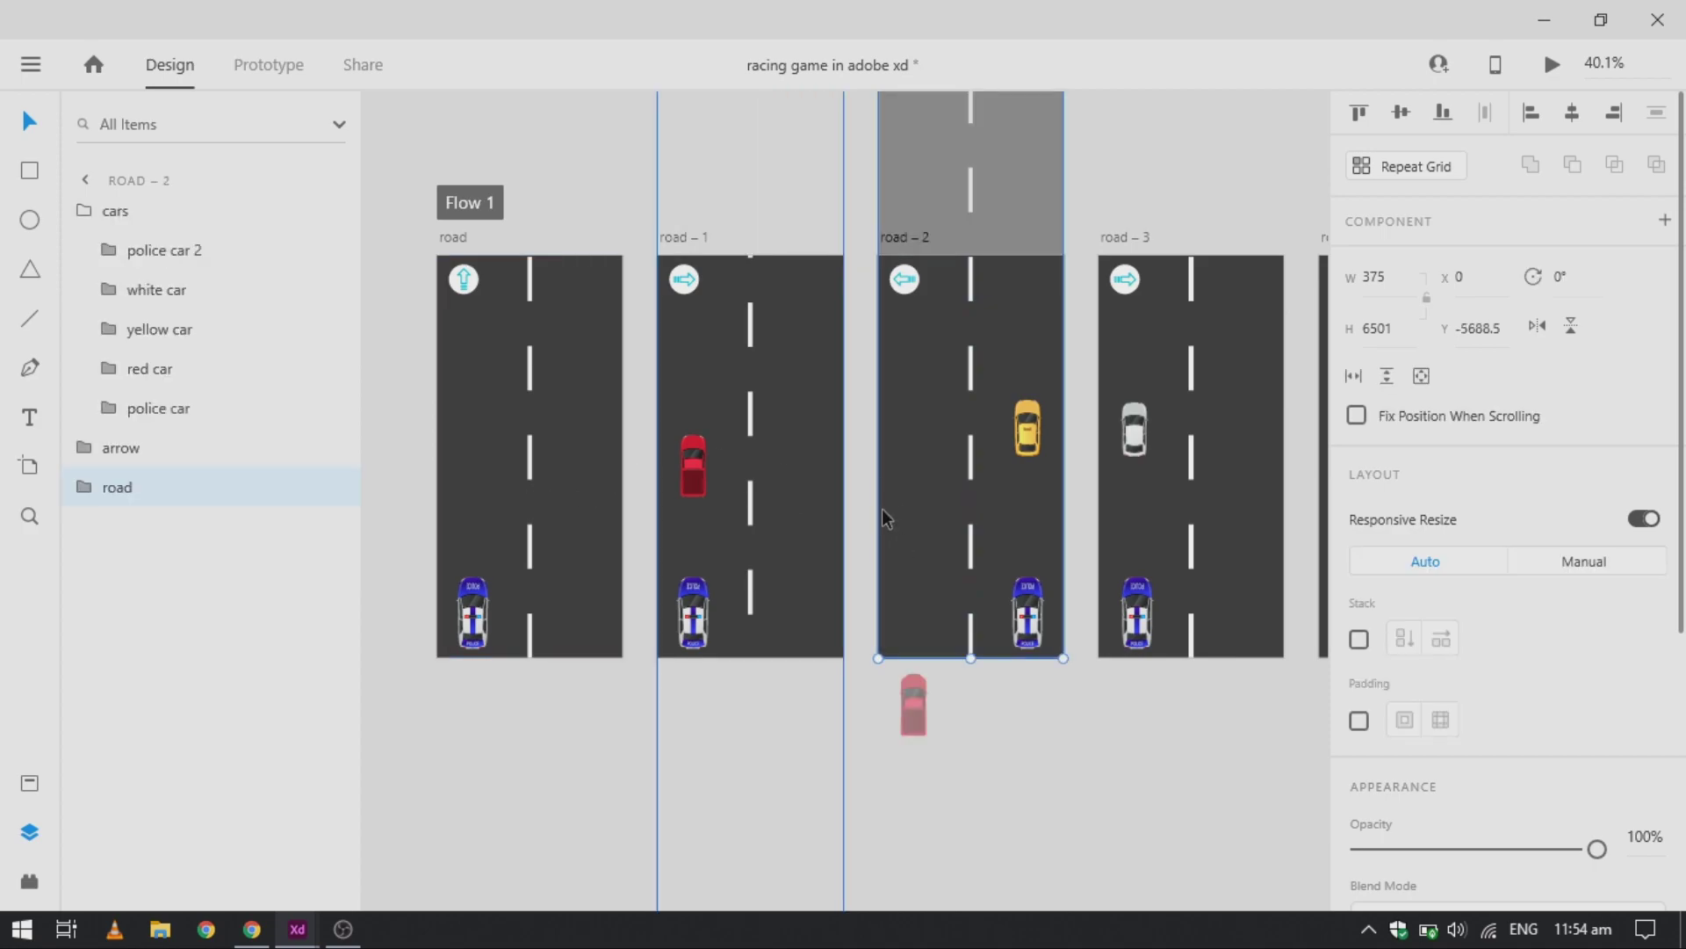
pyautogui.click(1501, 335)
pyautogui.click(1501, 334)
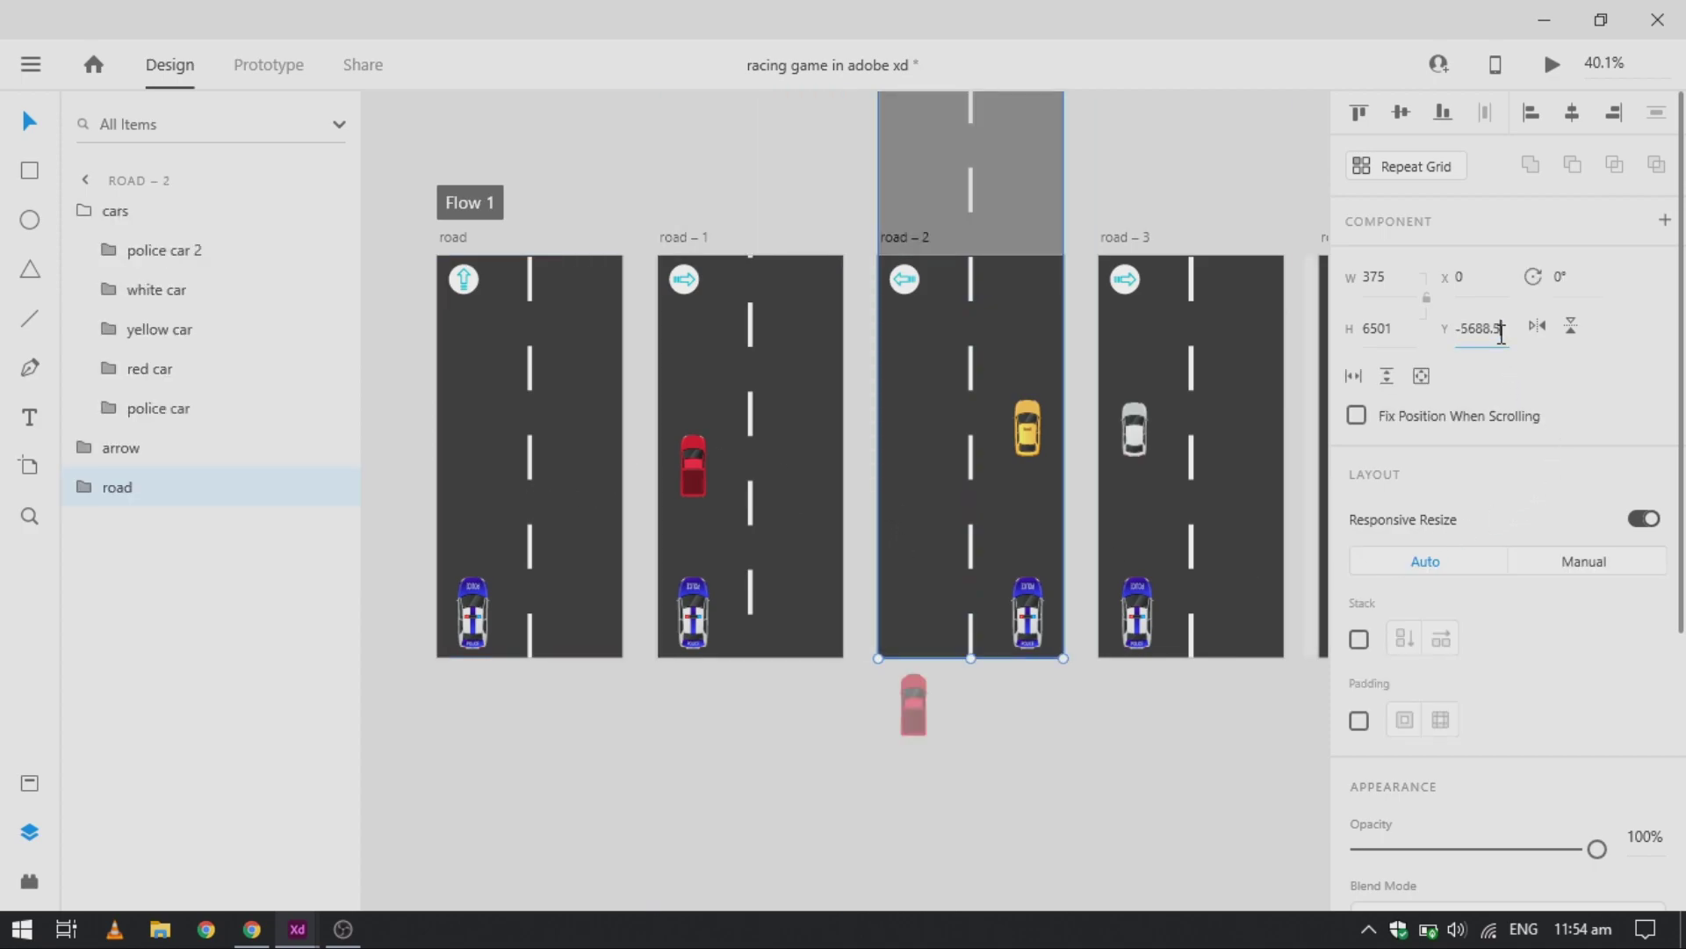
pyautogui.write('+')
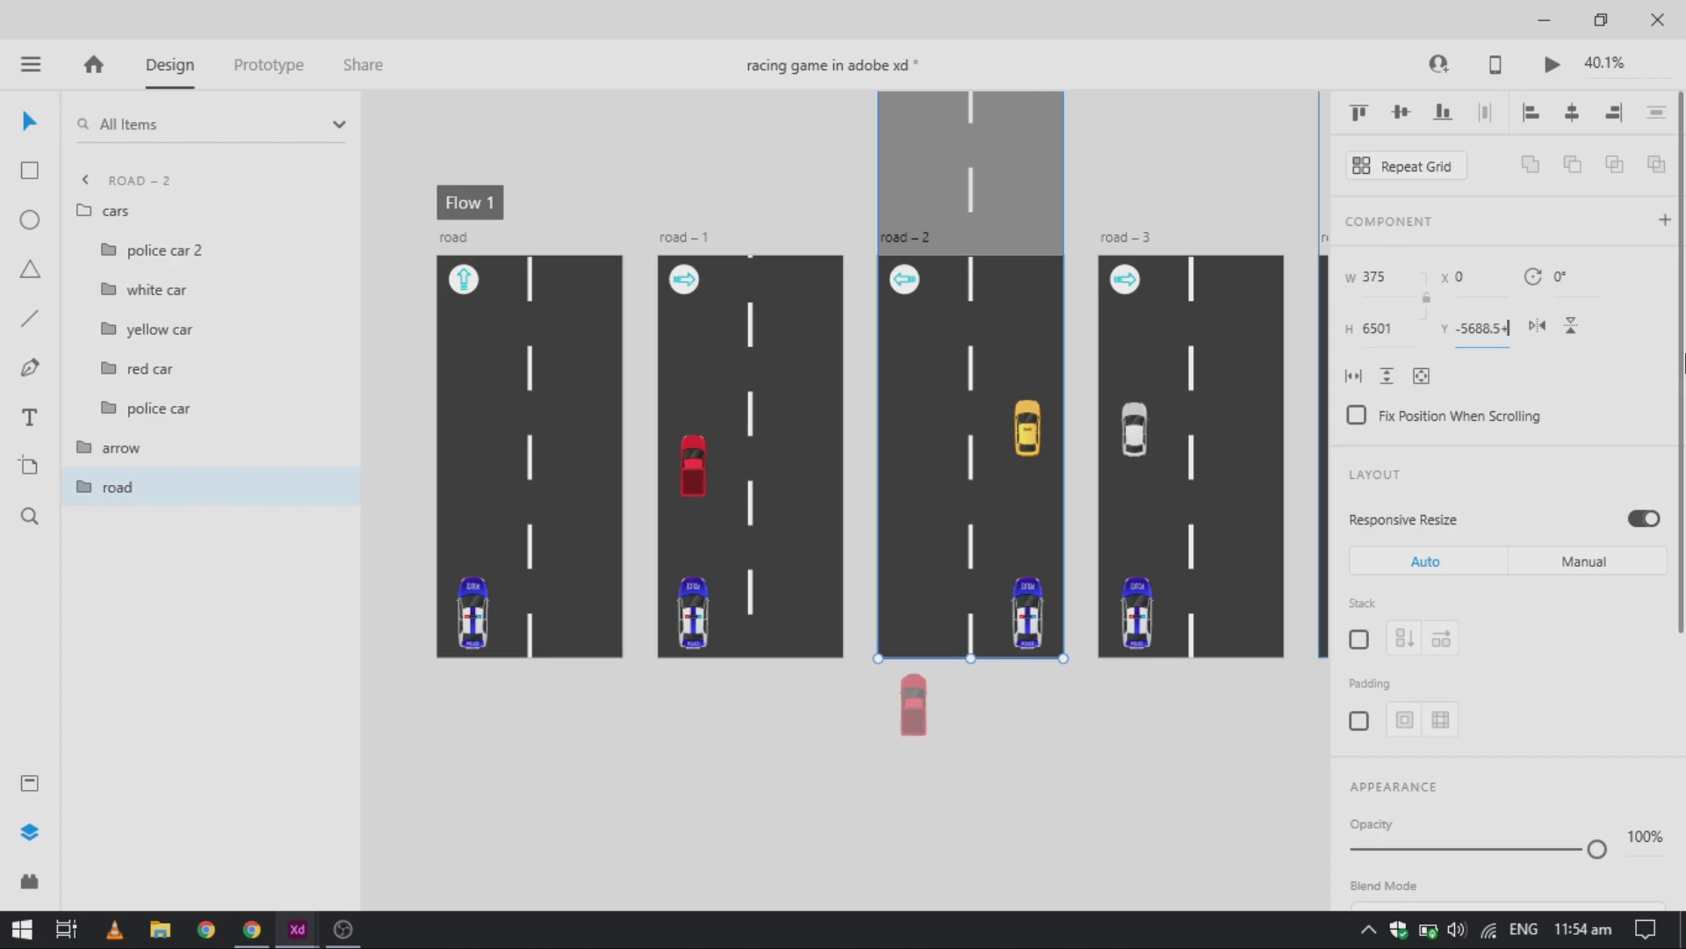
pyautogui.write('+812')
pyautogui.hotkey('shift', 'Tab')
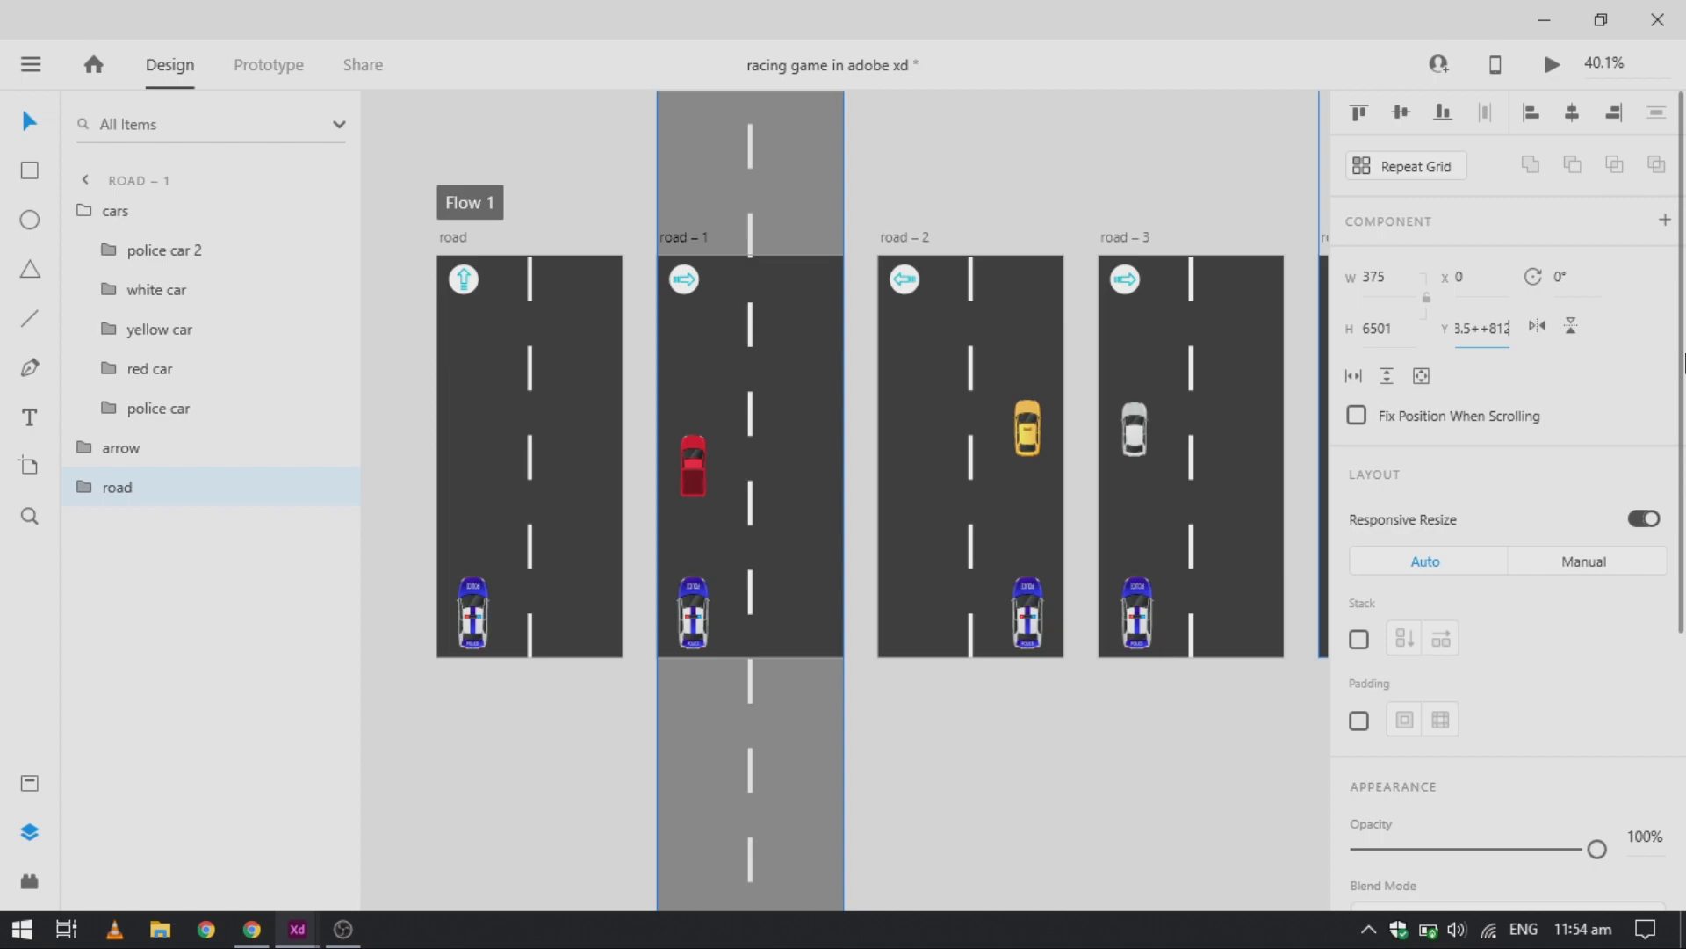
pyautogui.press('Return')
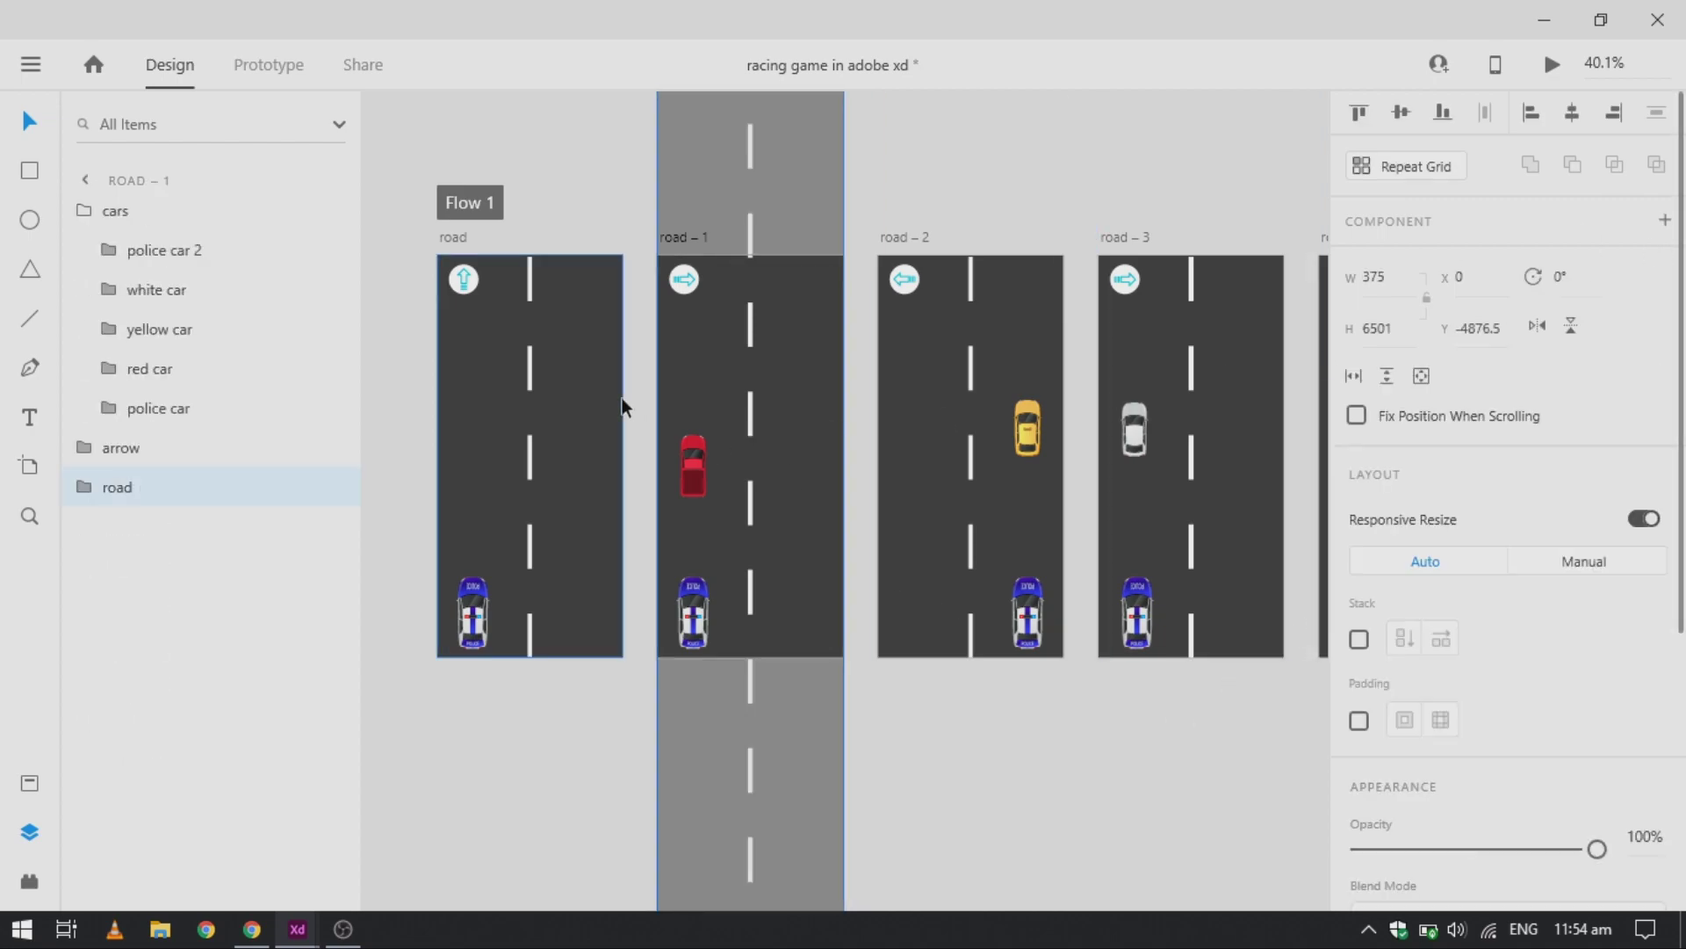
pyautogui.click(554, 406)
# Step: Shift road – 2's road layer down by +812+812 to Y -4064.5
pyautogui.click(923, 482)
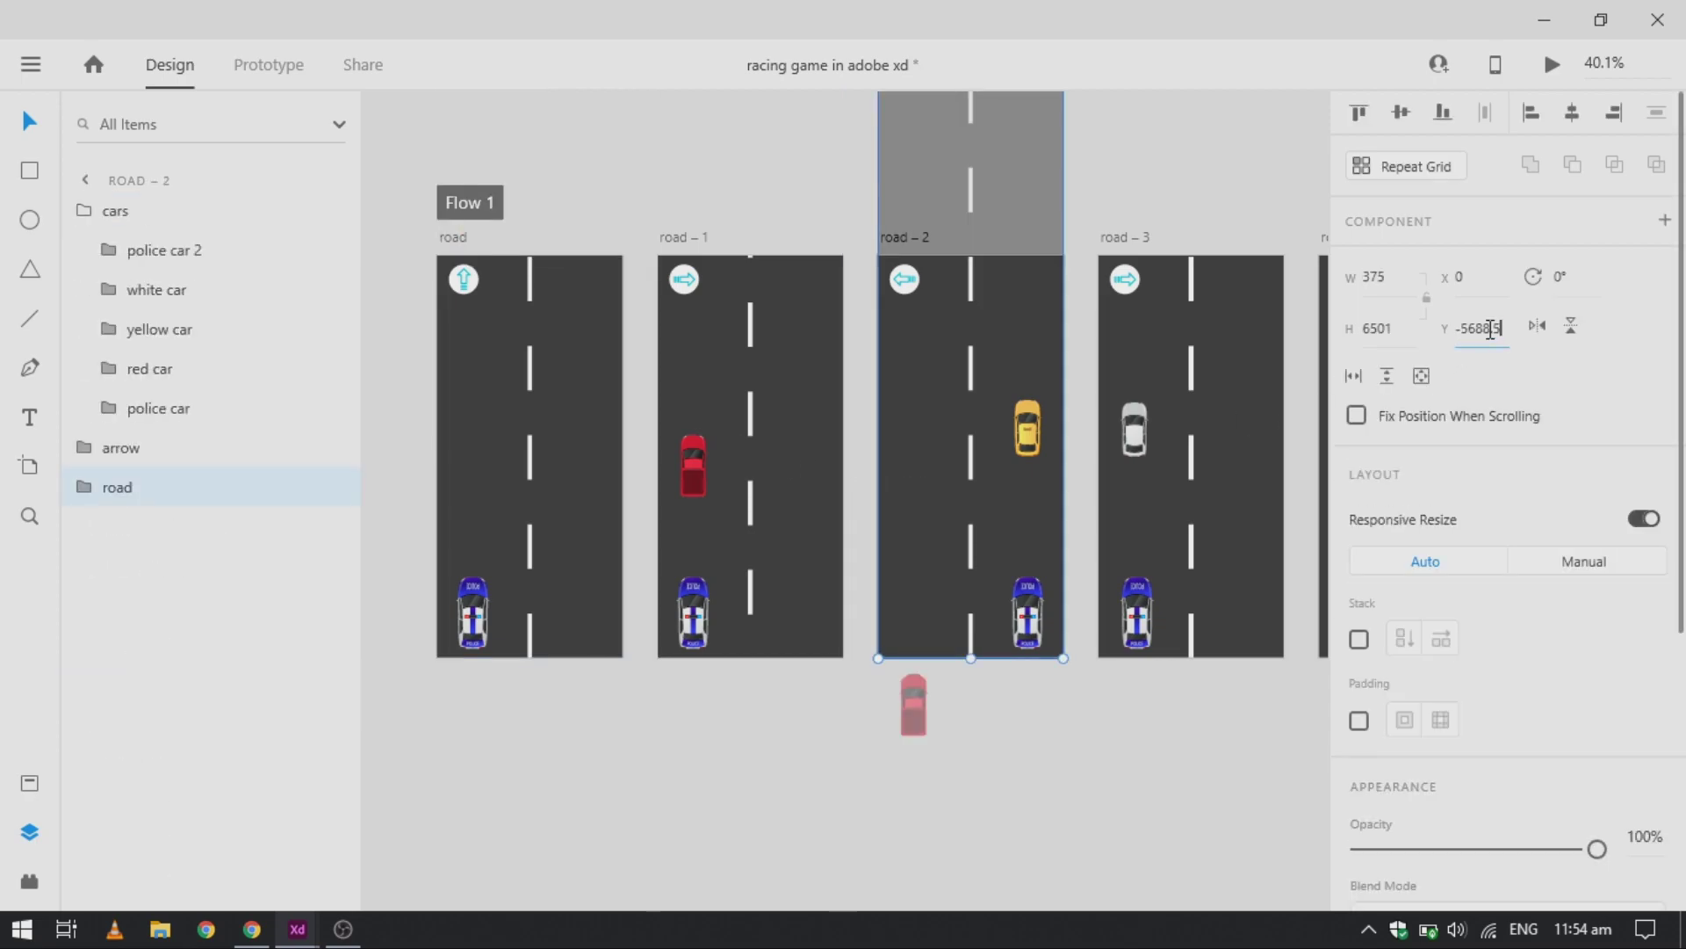
pyautogui.write('+812+812')
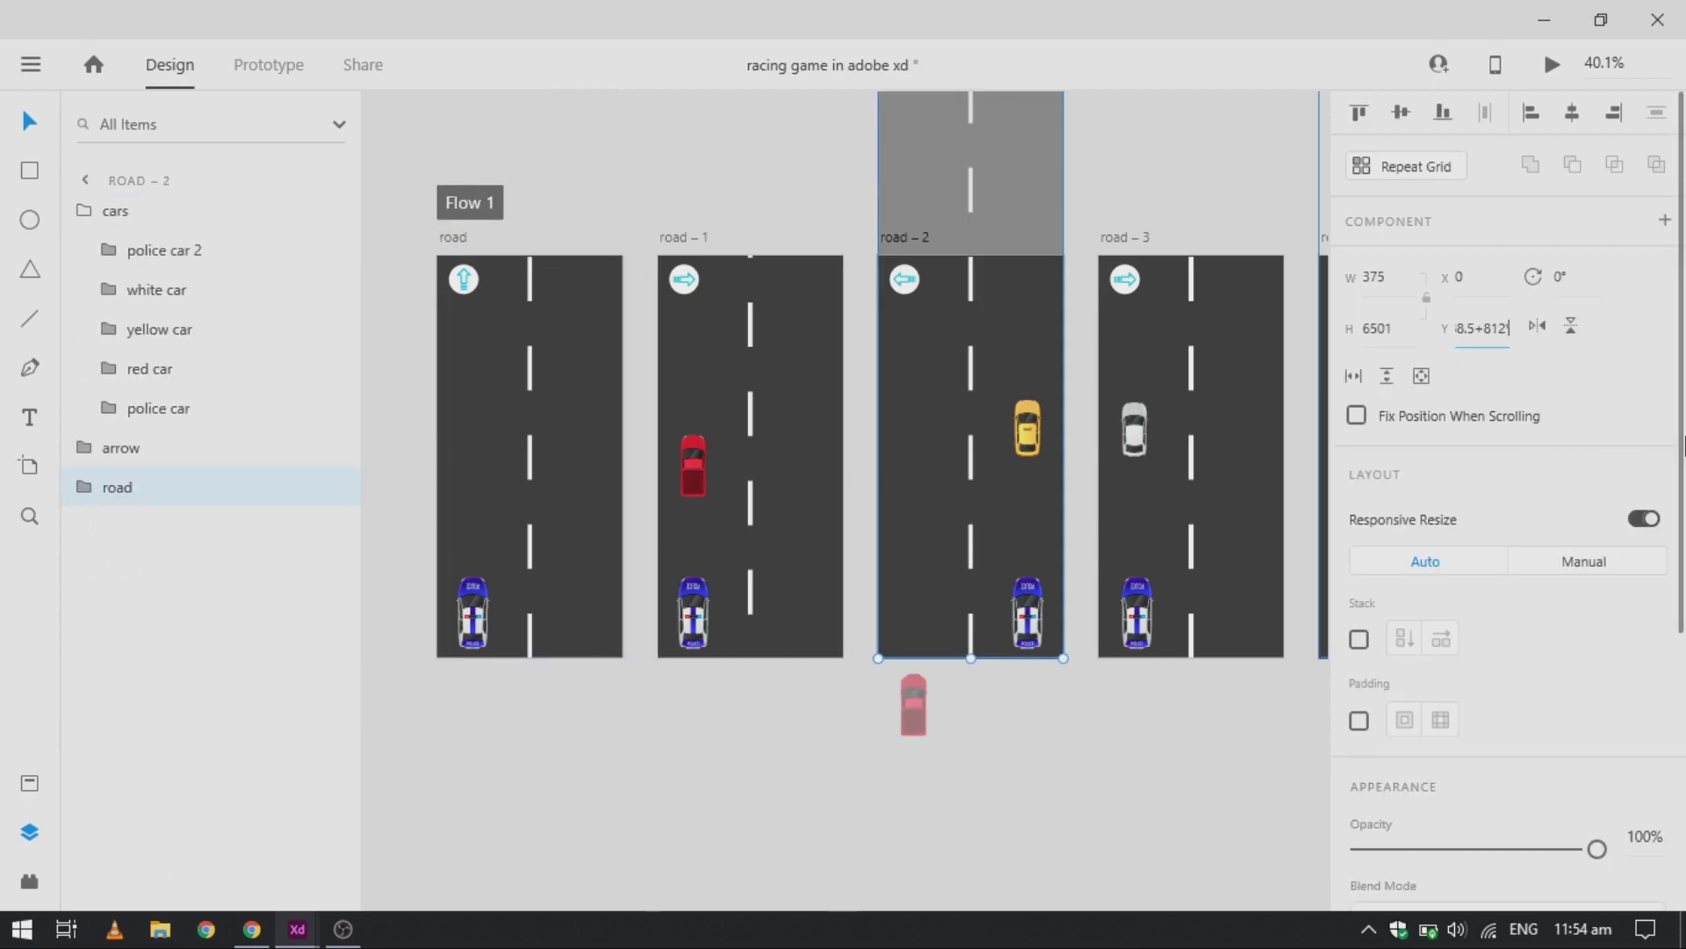
pyautogui.press('Return')
# Step: Move road – 3's road group down by +812*3 to Y -3252.5
pyautogui.scroll(-10, 914, 505)
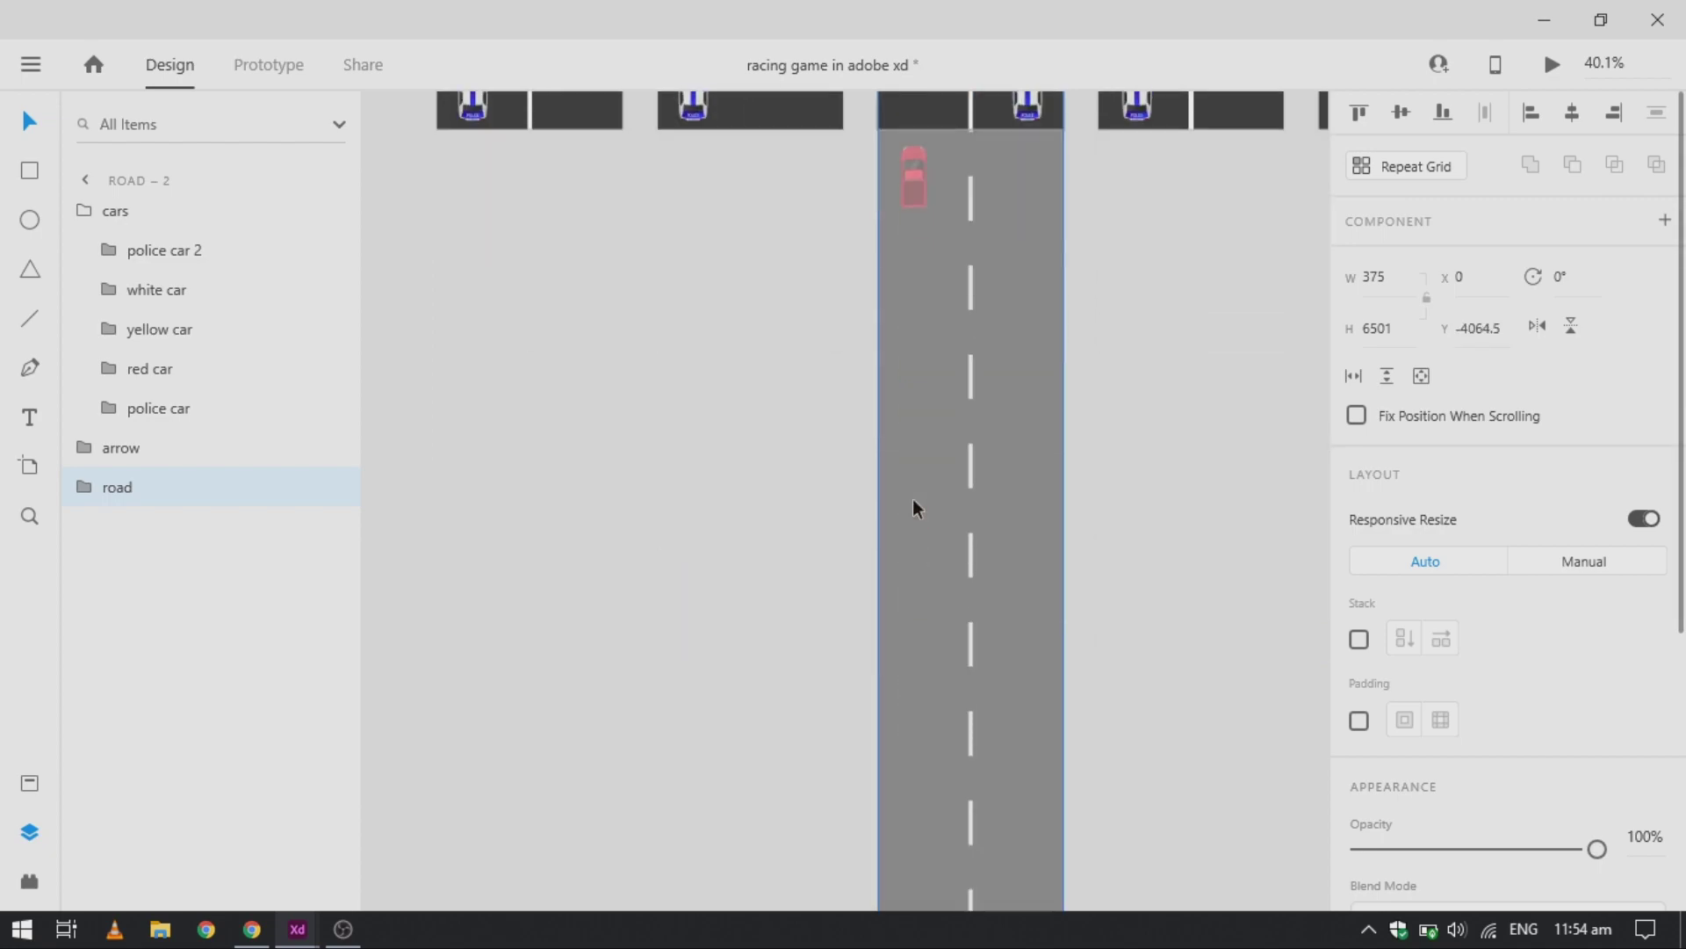
pyautogui.scroll(9, 913, 505)
pyautogui.hscroll(3, 914, 505)
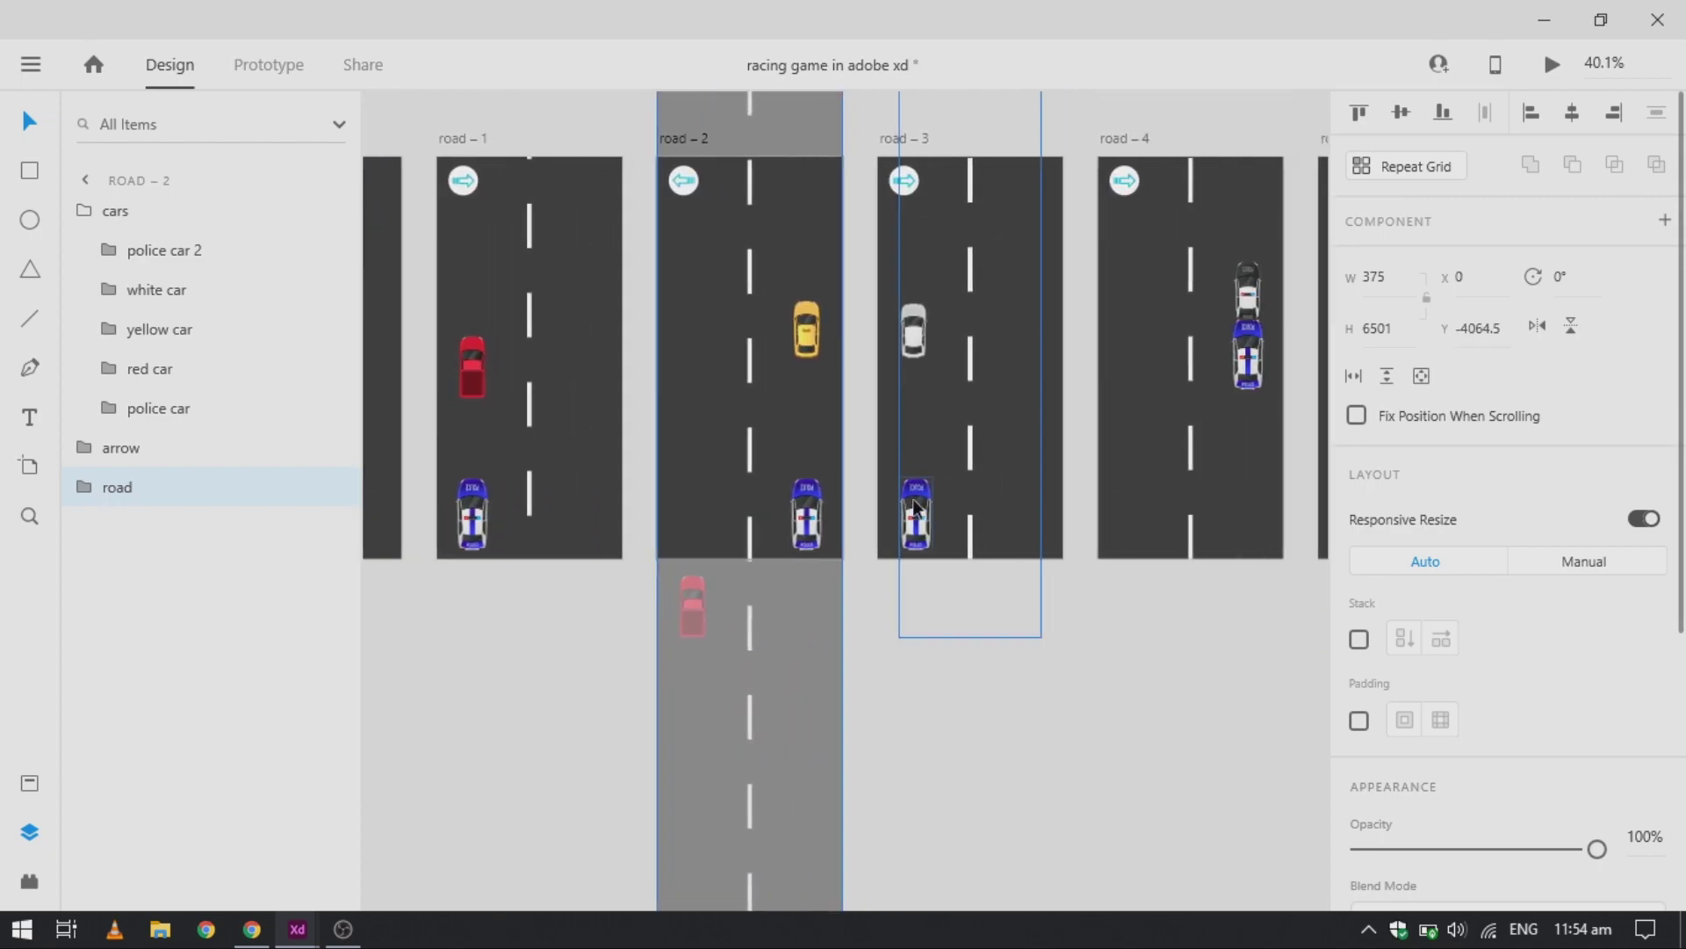
pyautogui.click(1036, 471)
pyautogui.click(1480, 326)
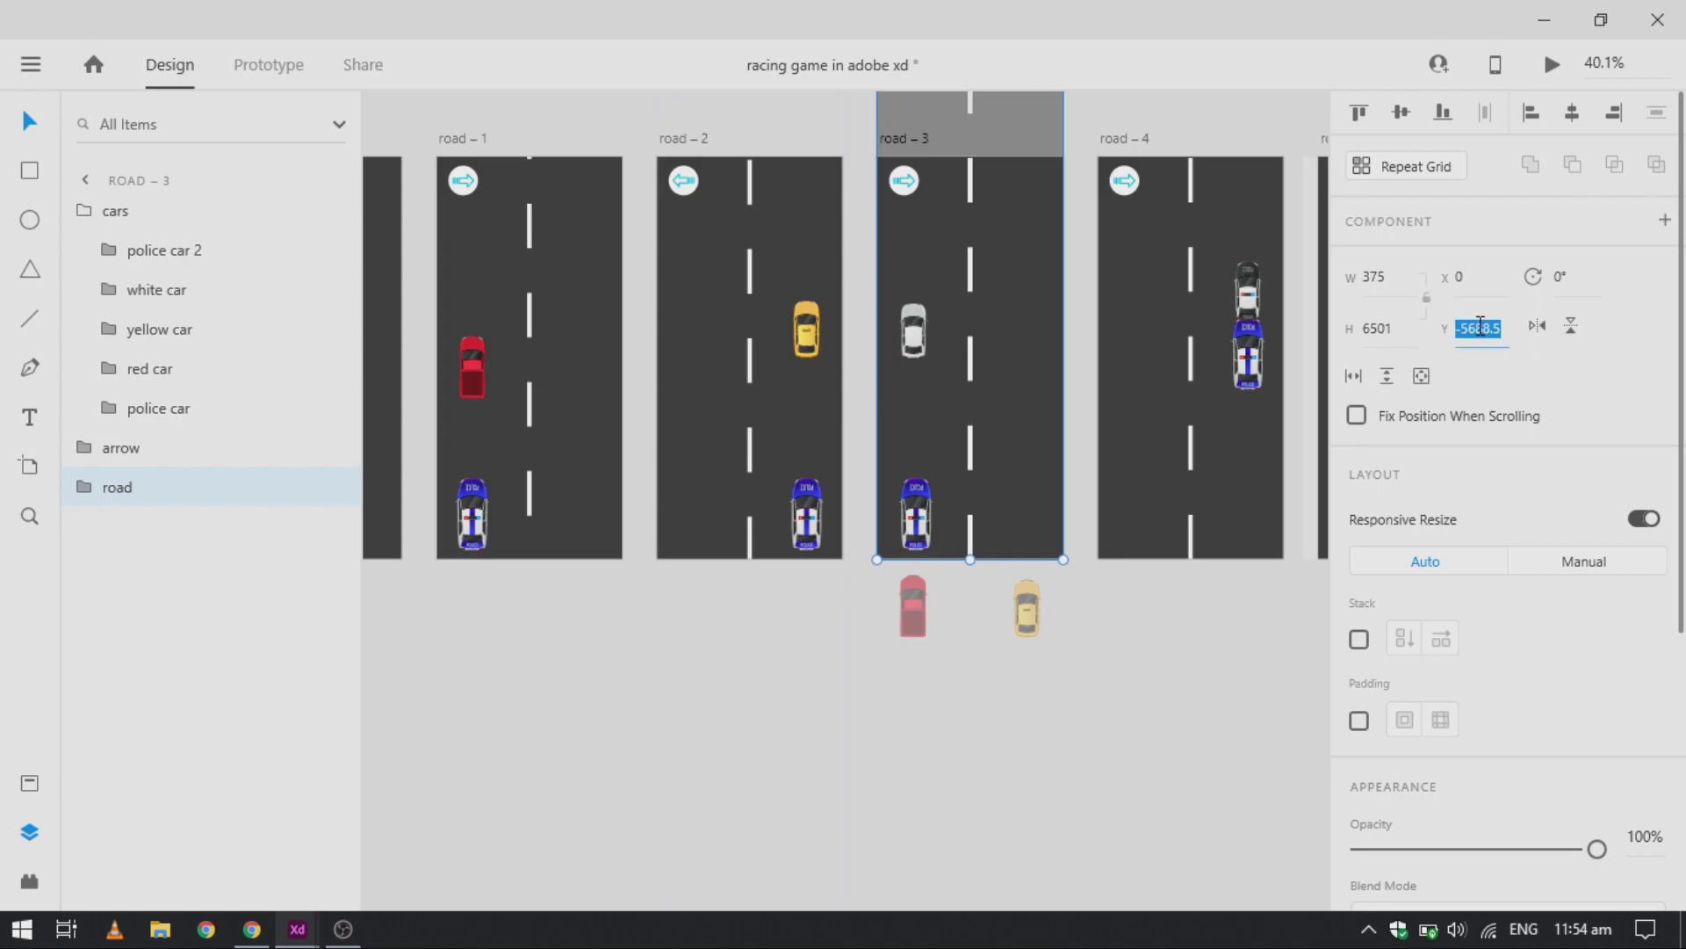
pyautogui.press('Right')
pyautogui.write('+812')
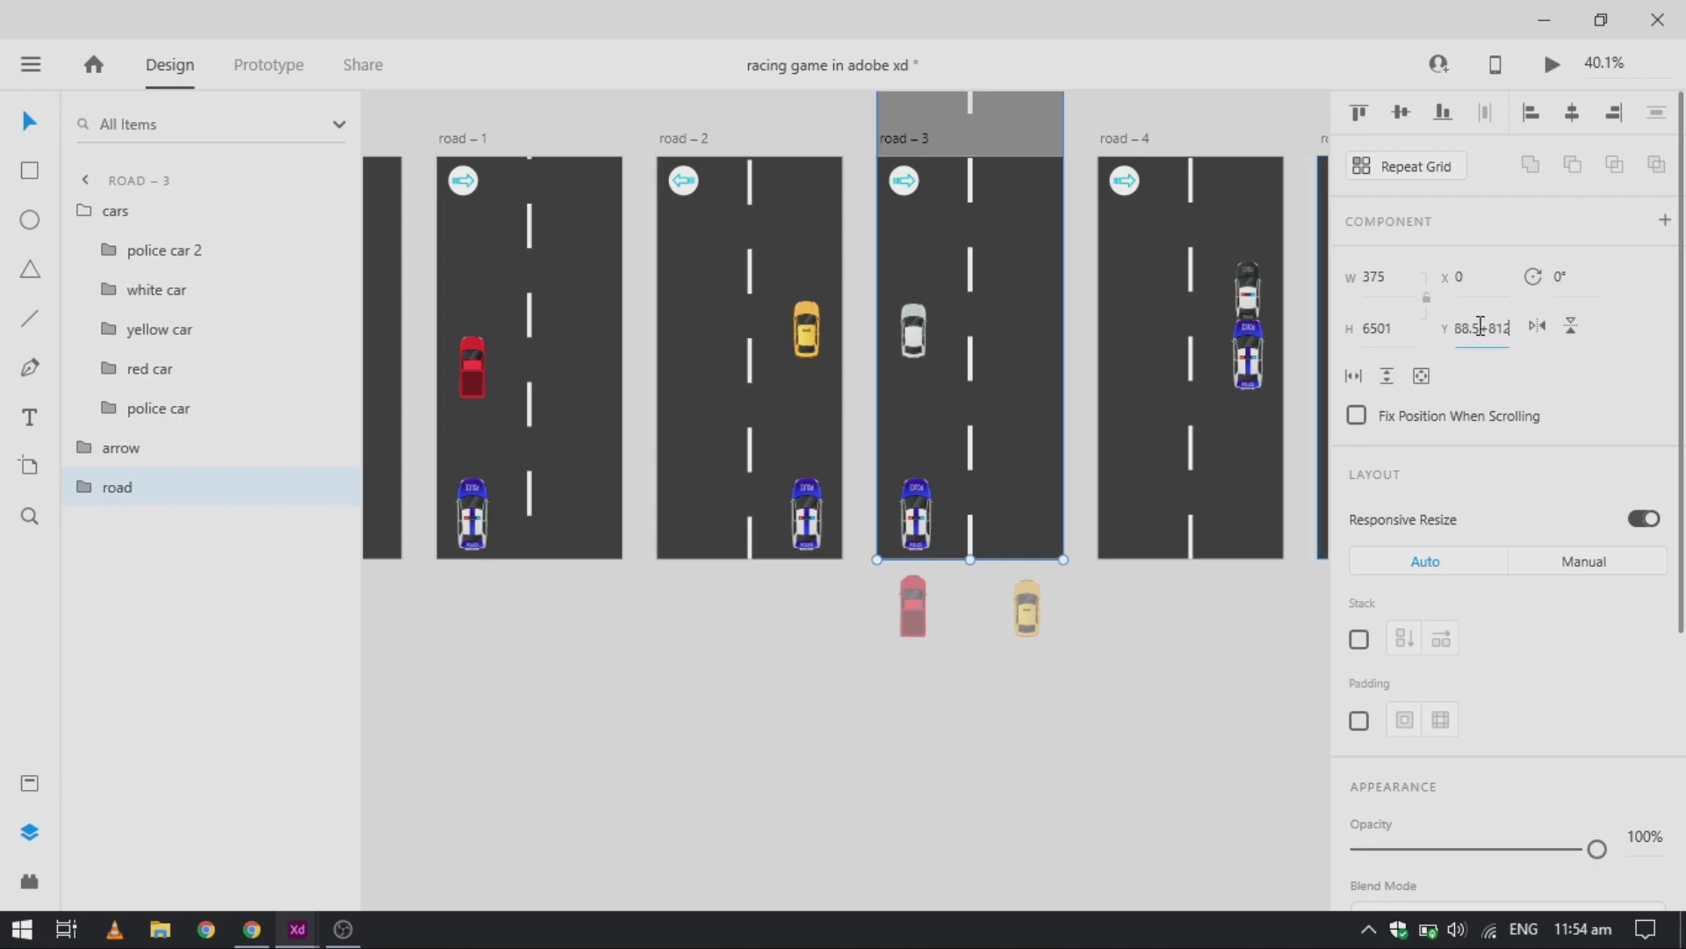
pyautogui.write('*3')
pyautogui.press('Return')
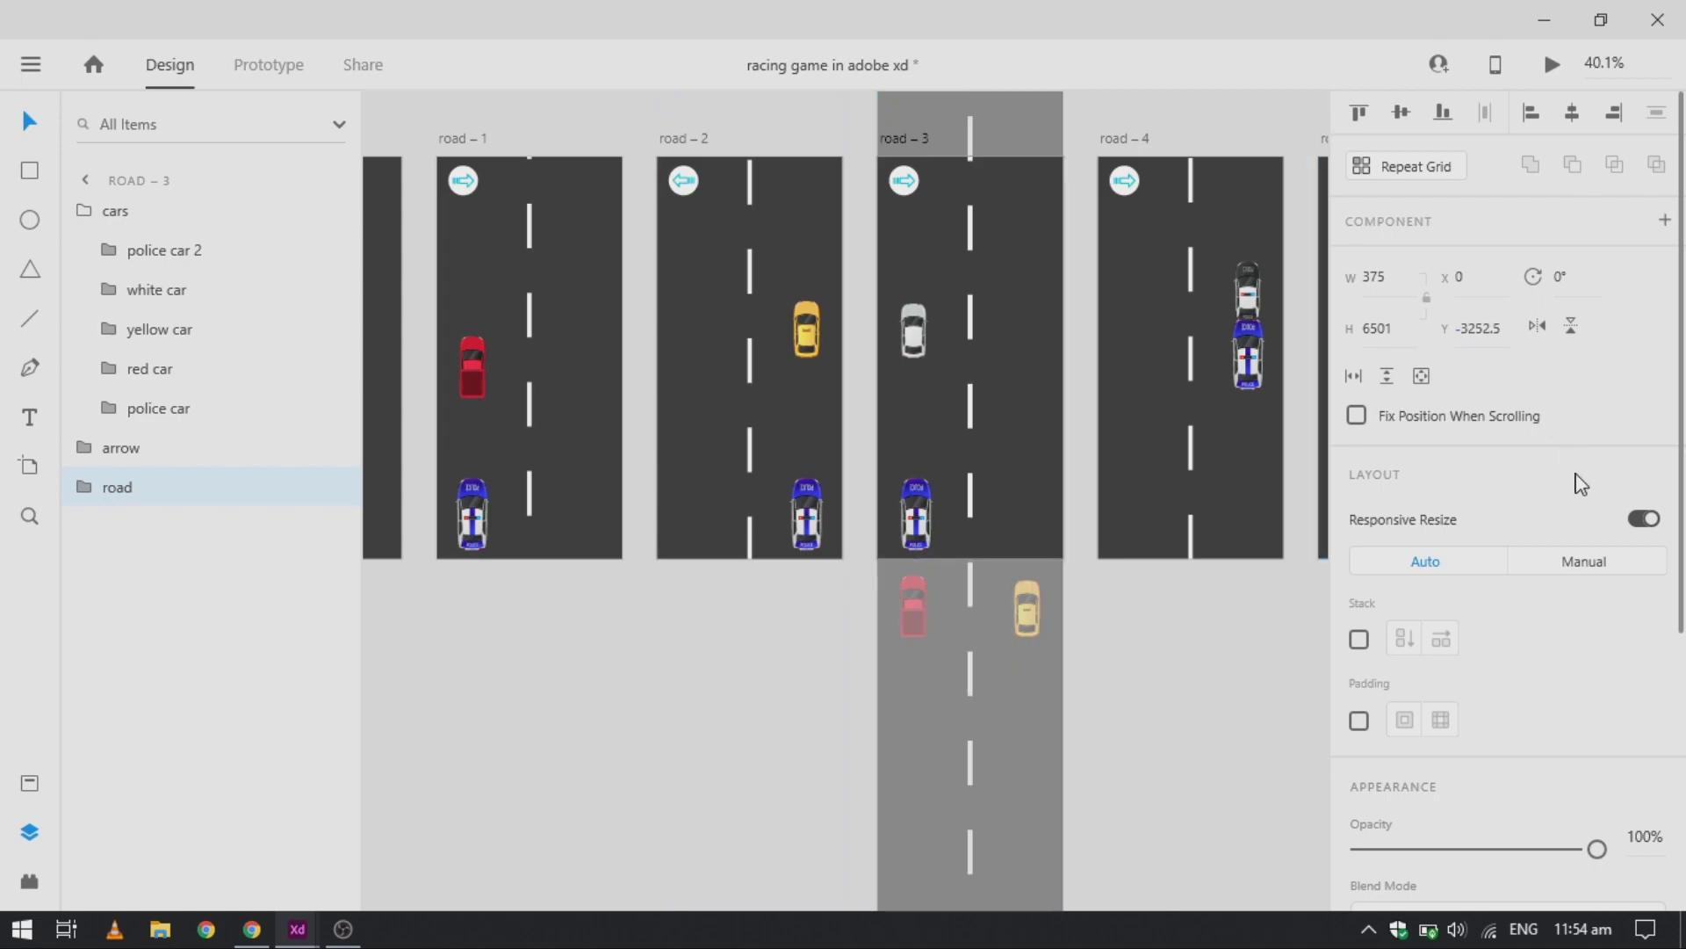
# Step: Move road – 4's road group down by +812*4 to Y -2440.5
pyautogui.click(1140, 325)
pyautogui.press('Escape')
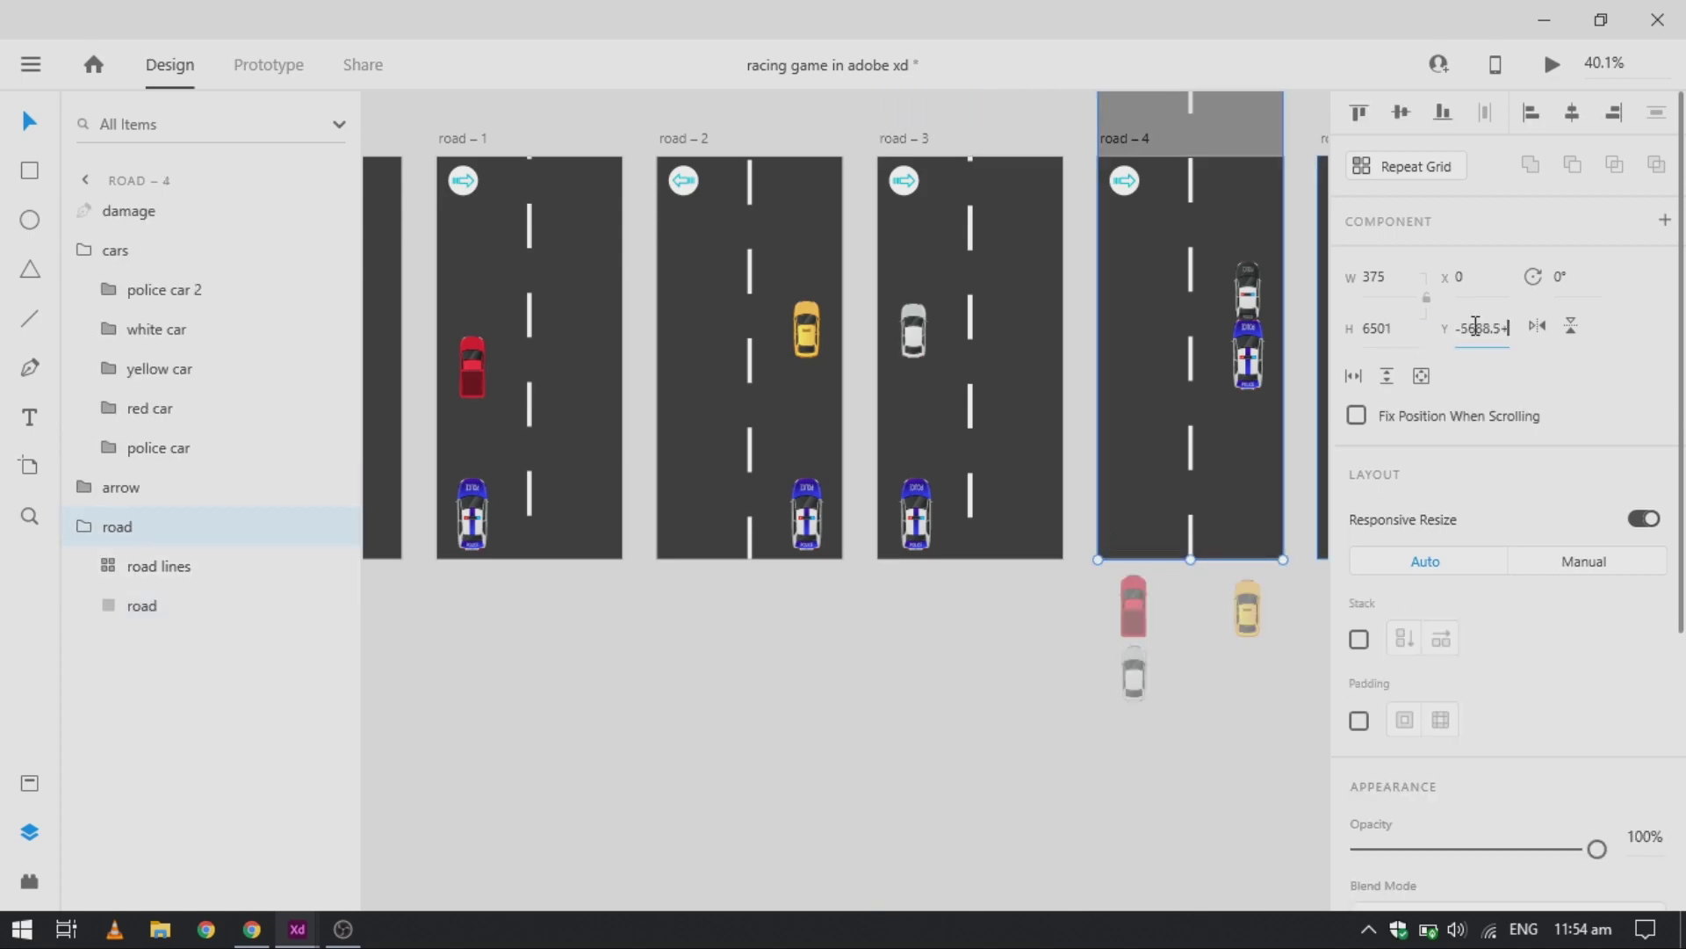
pyautogui.write('+812*4')
pyautogui.press('Return')
# Step: Move road – 5's road group down by +812*4 to Y -2440.5
pyautogui.hscroll(5, 1201, 316)
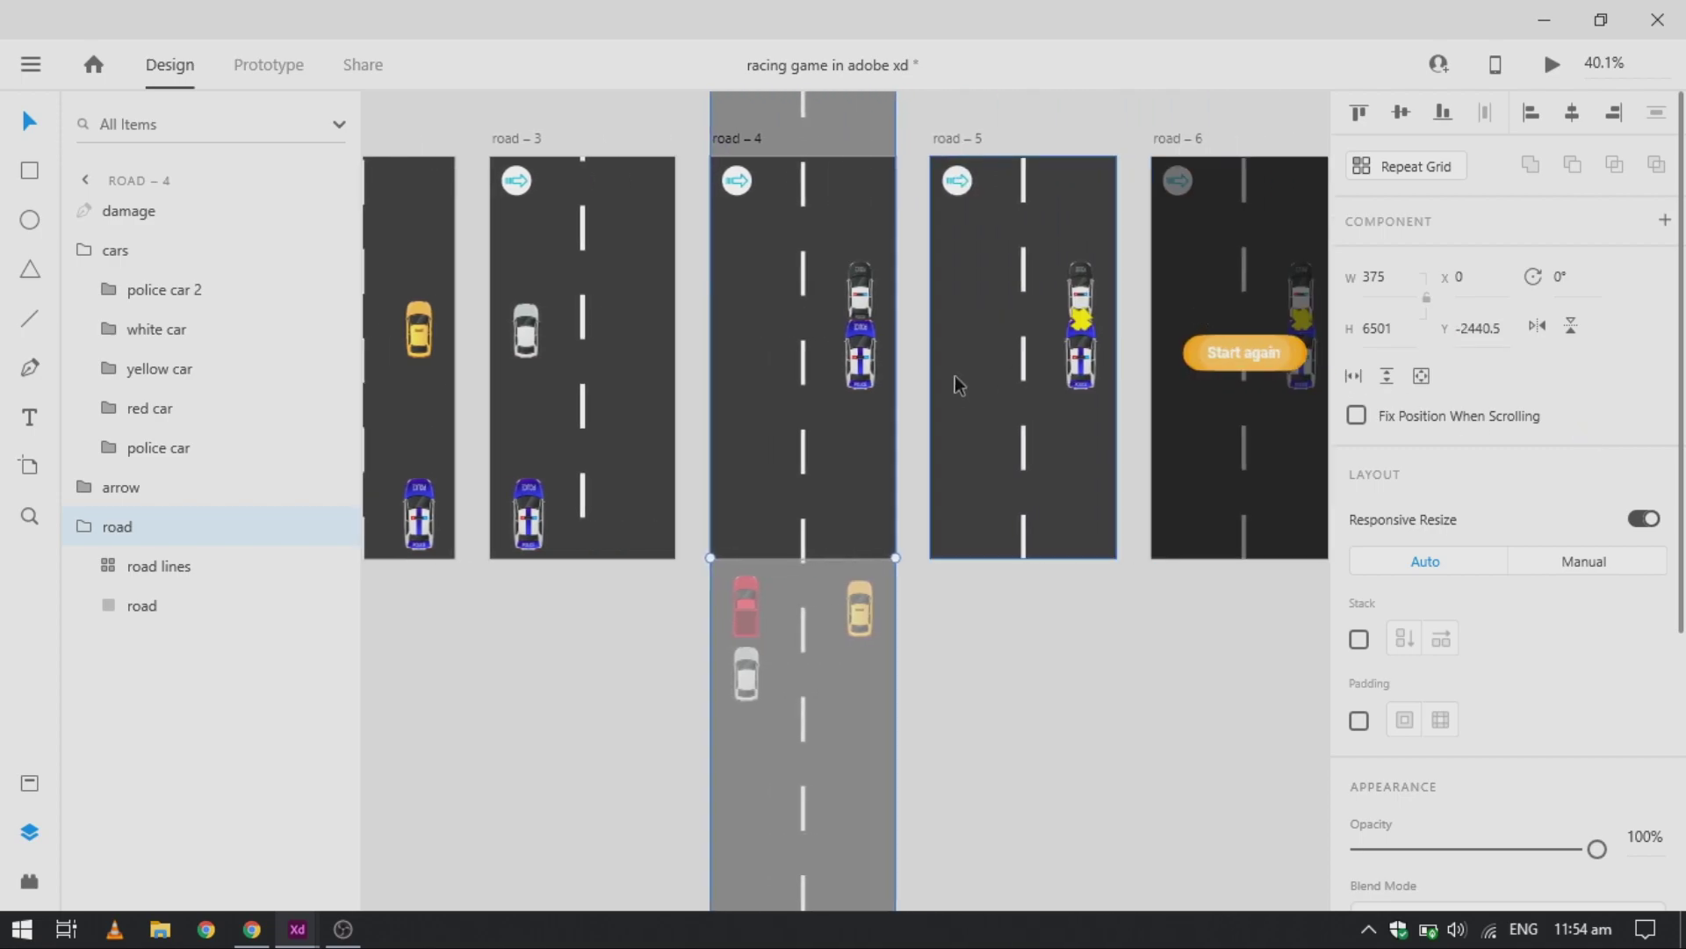
pyautogui.click(955, 385)
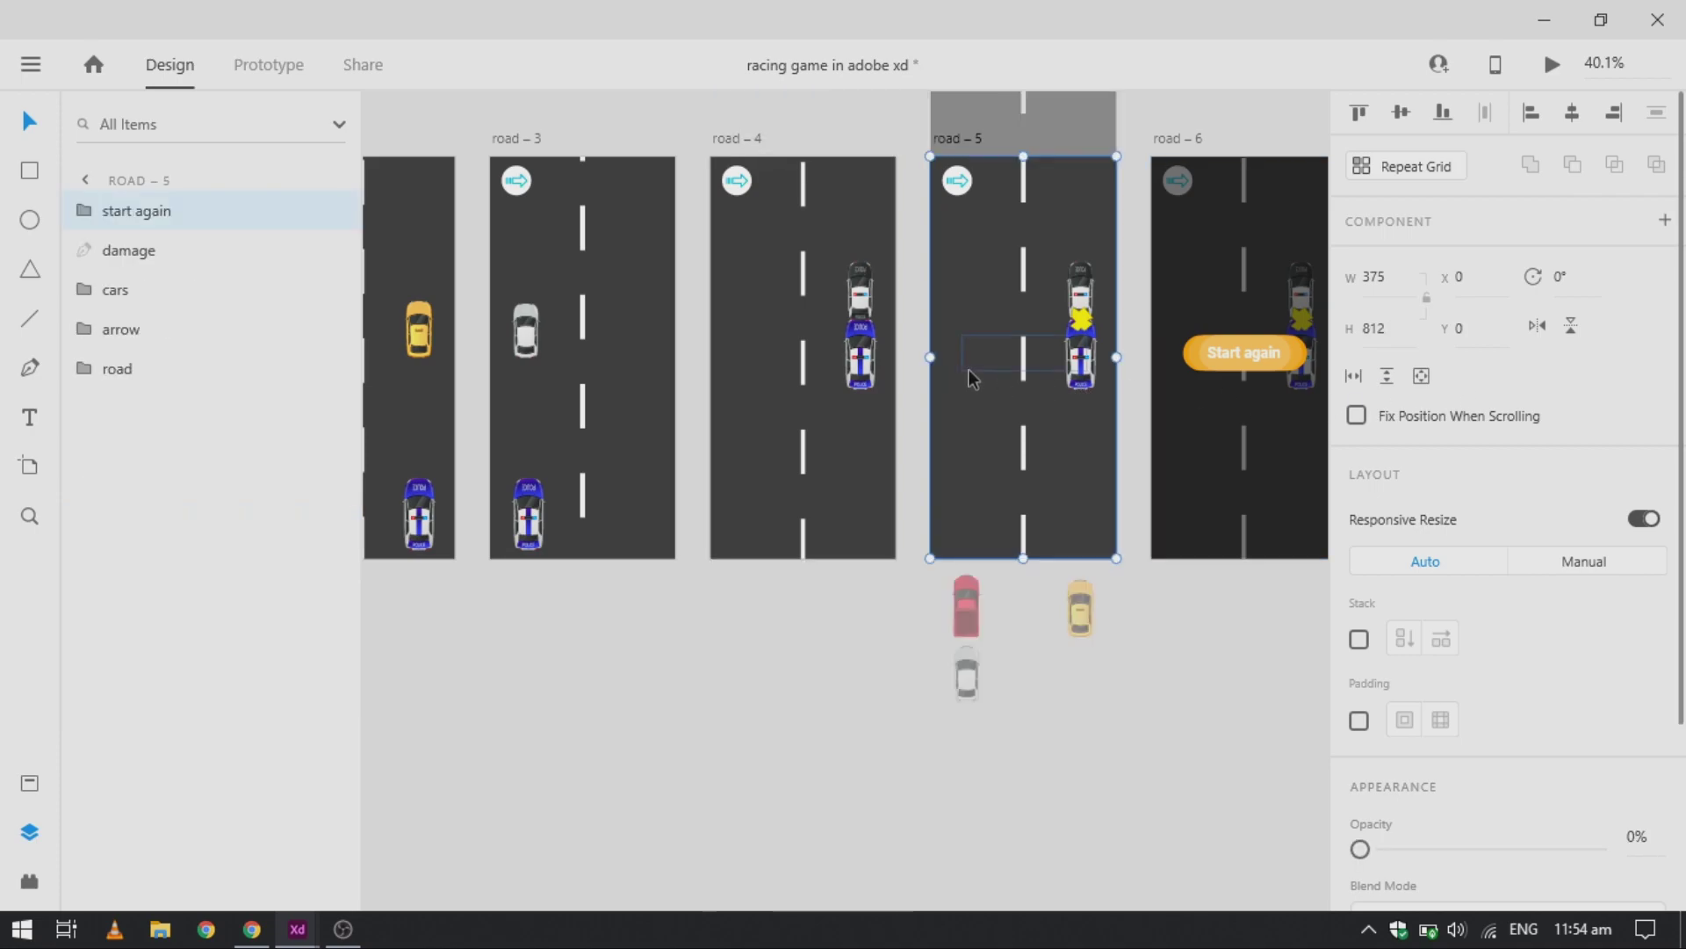
pyautogui.doubleClick(968, 368)
pyautogui.click(979, 470)
pyautogui.doubleClick(983, 473)
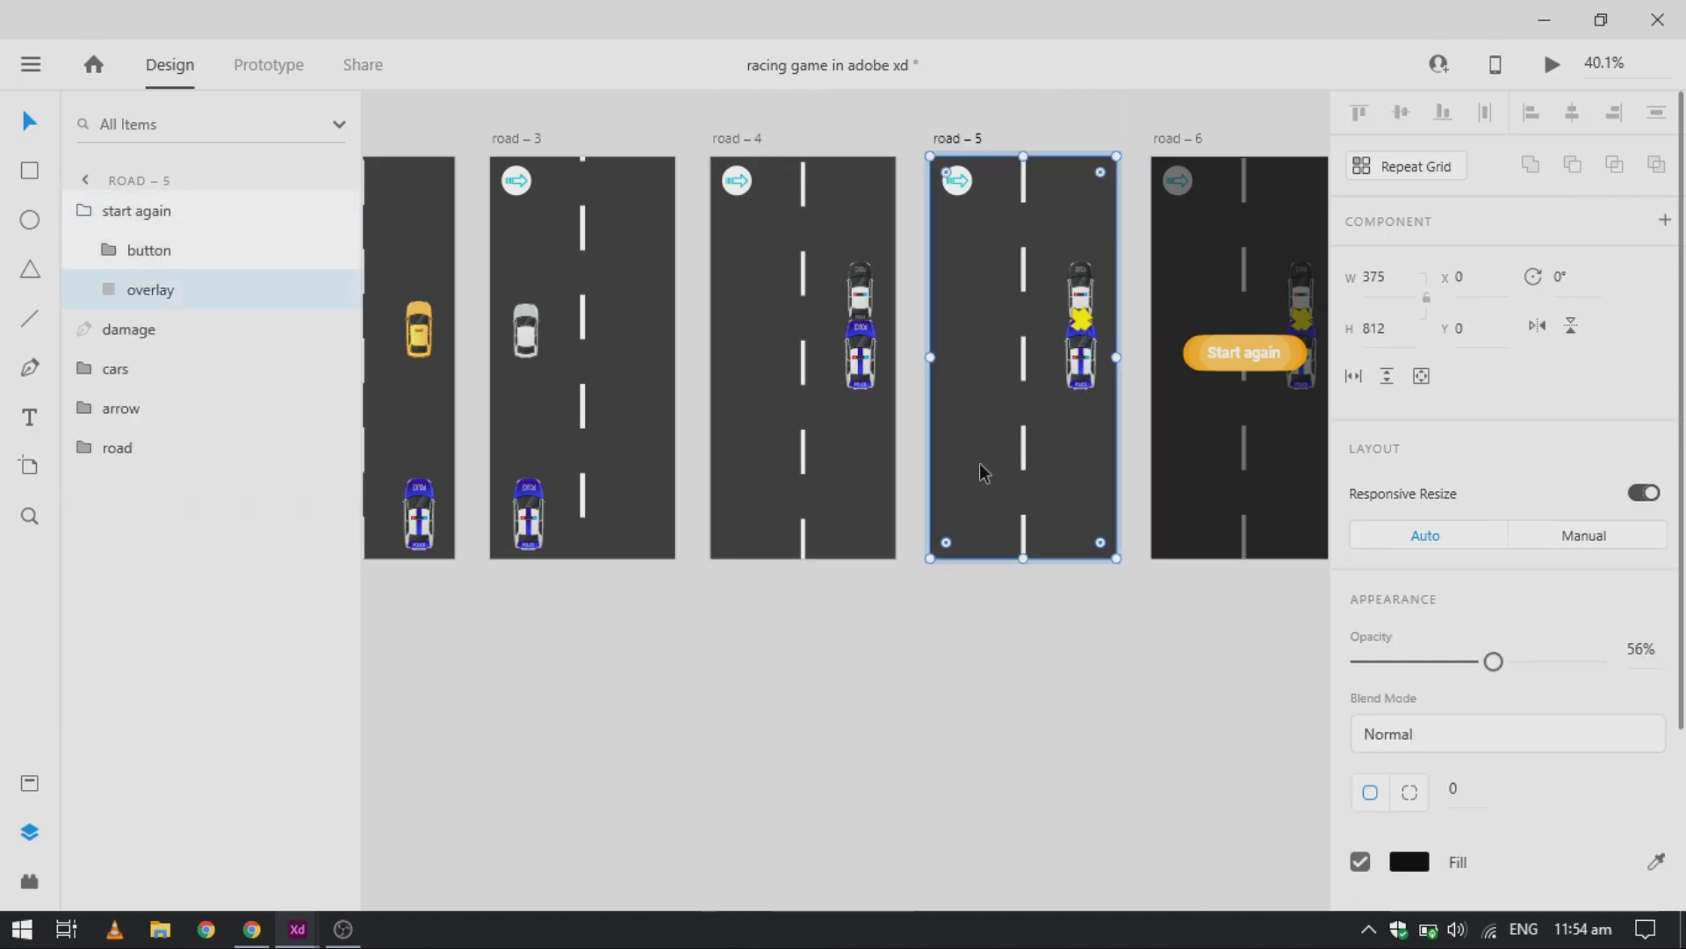
pyautogui.click(88, 446)
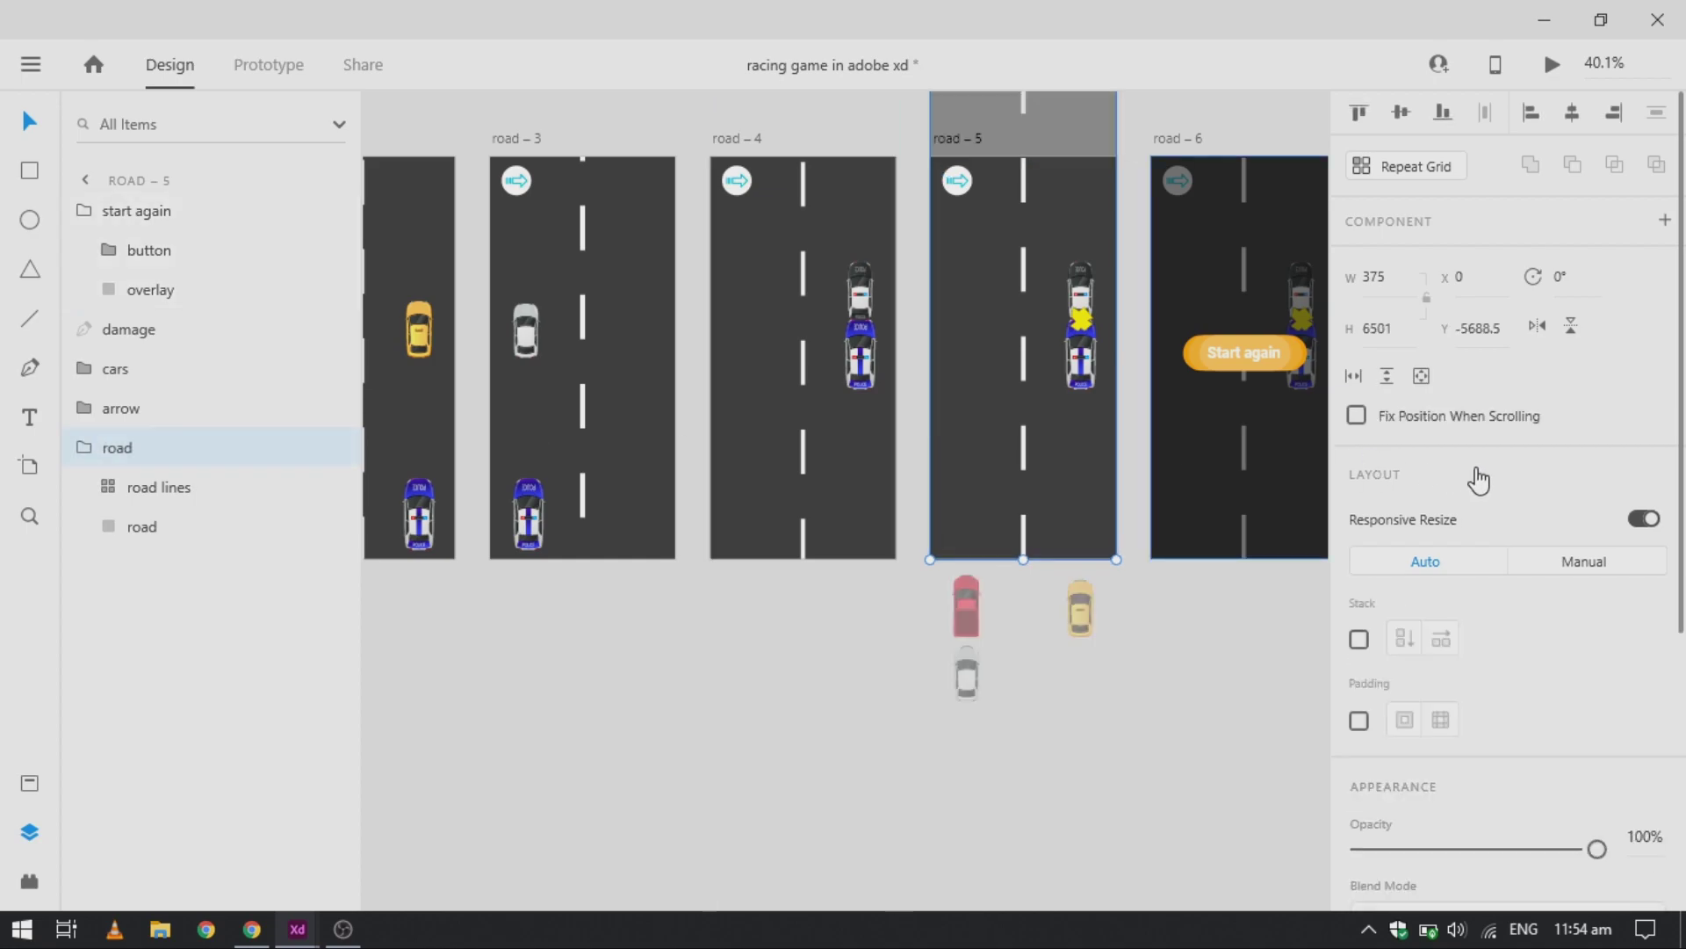
pyautogui.click(1493, 334)
pyautogui.click(1496, 338)
pyautogui.write('+812*4')
pyautogui.press('Return')
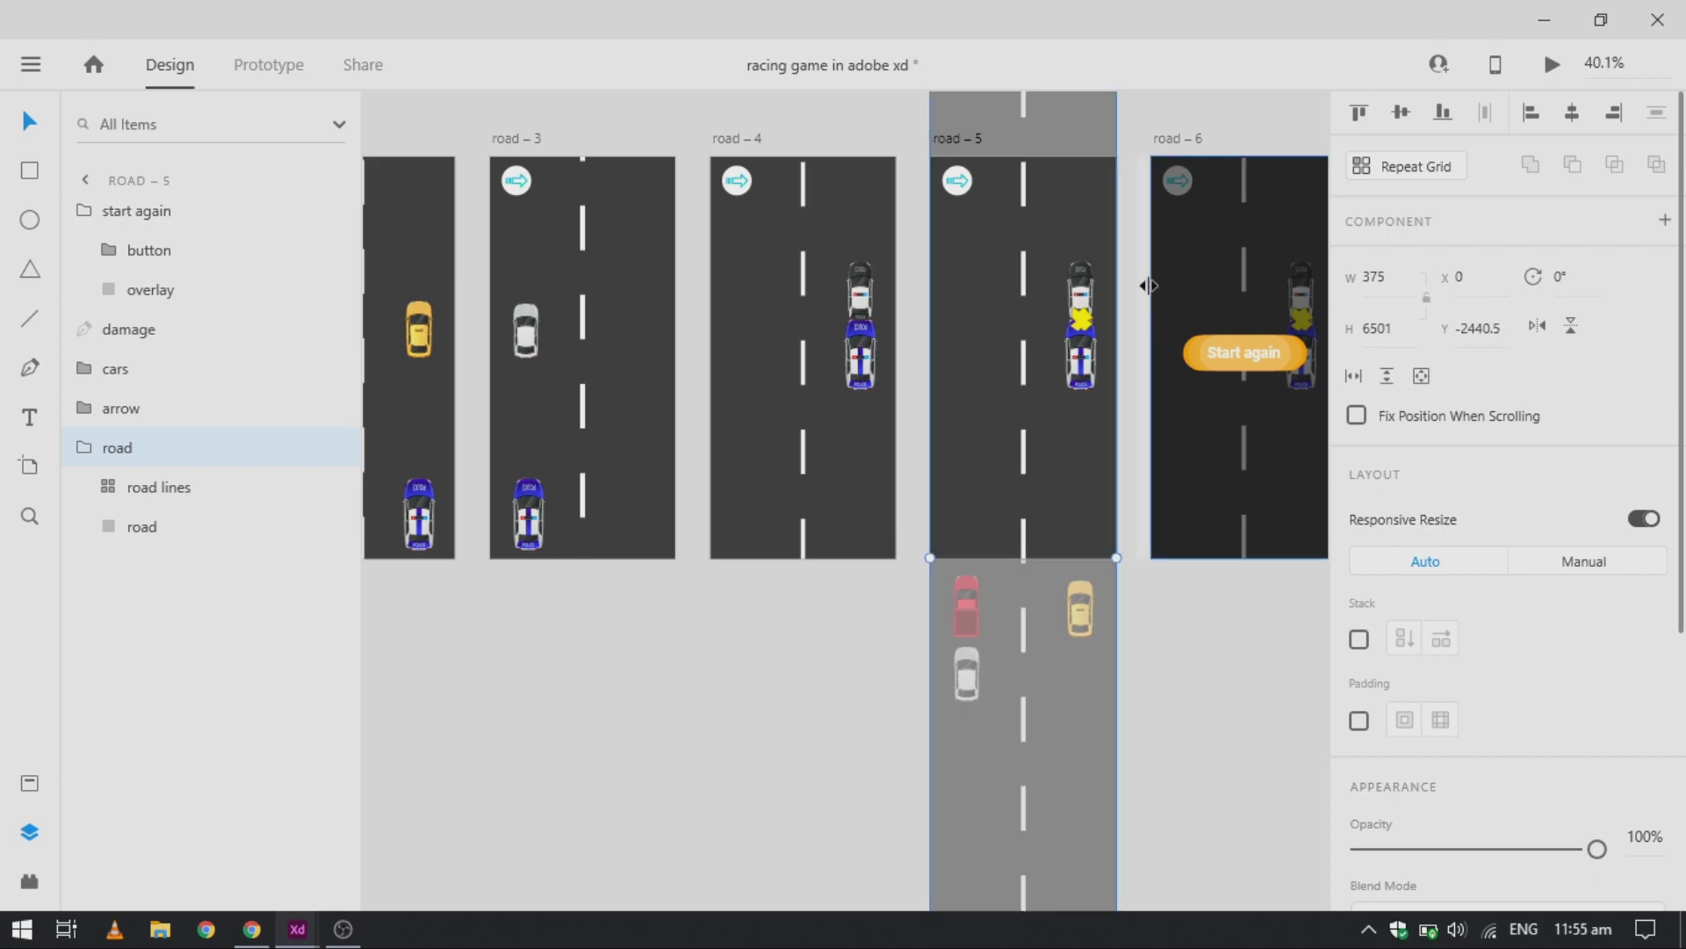
# Step: Move road – 6's road group down by +812*4 to Y -2440.5
pyautogui.hscroll(3, 1142, 298)
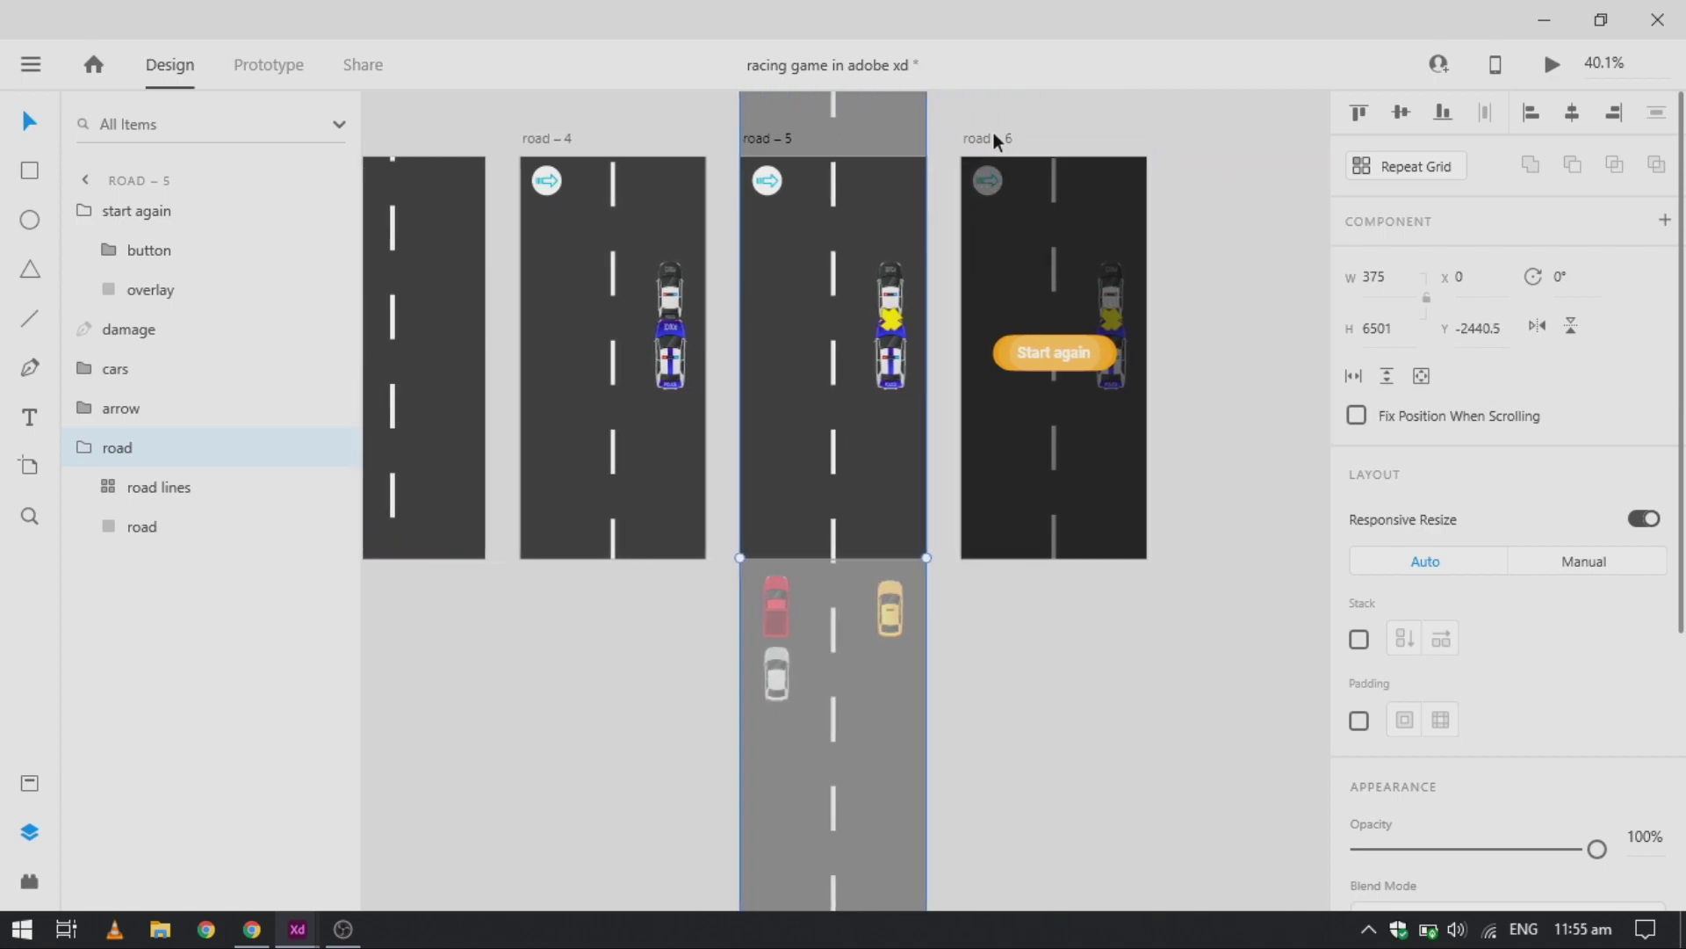
pyautogui.click(993, 135)
pyautogui.click(1057, 494)
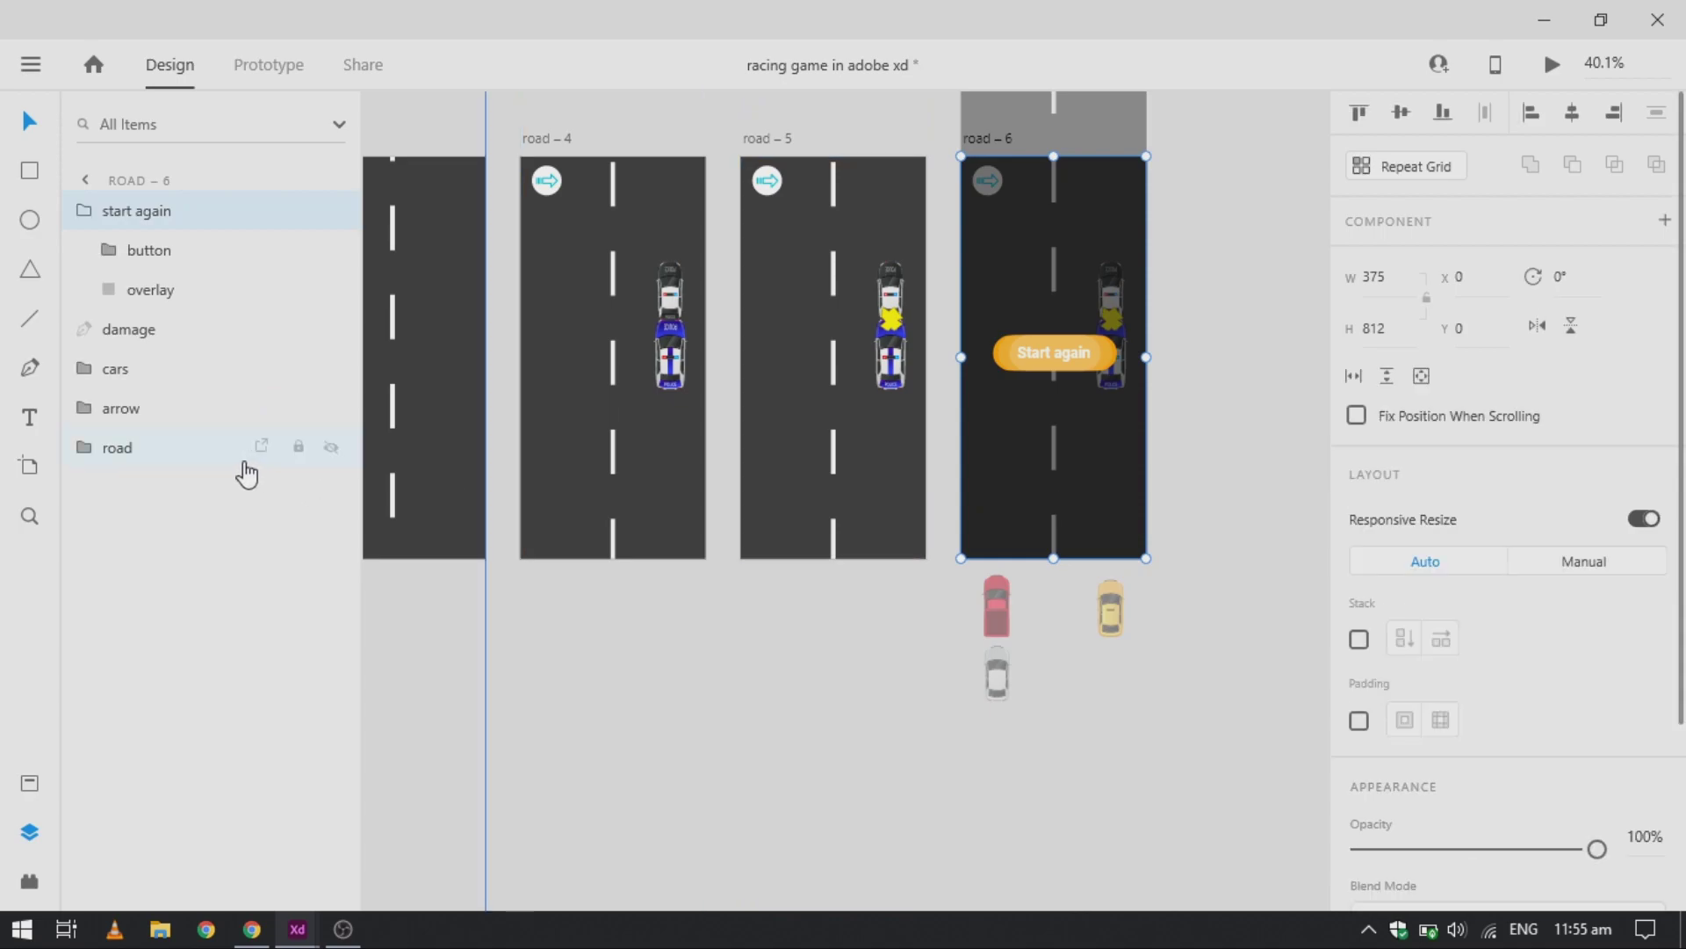
pyautogui.click(151, 457)
pyautogui.click(1484, 329)
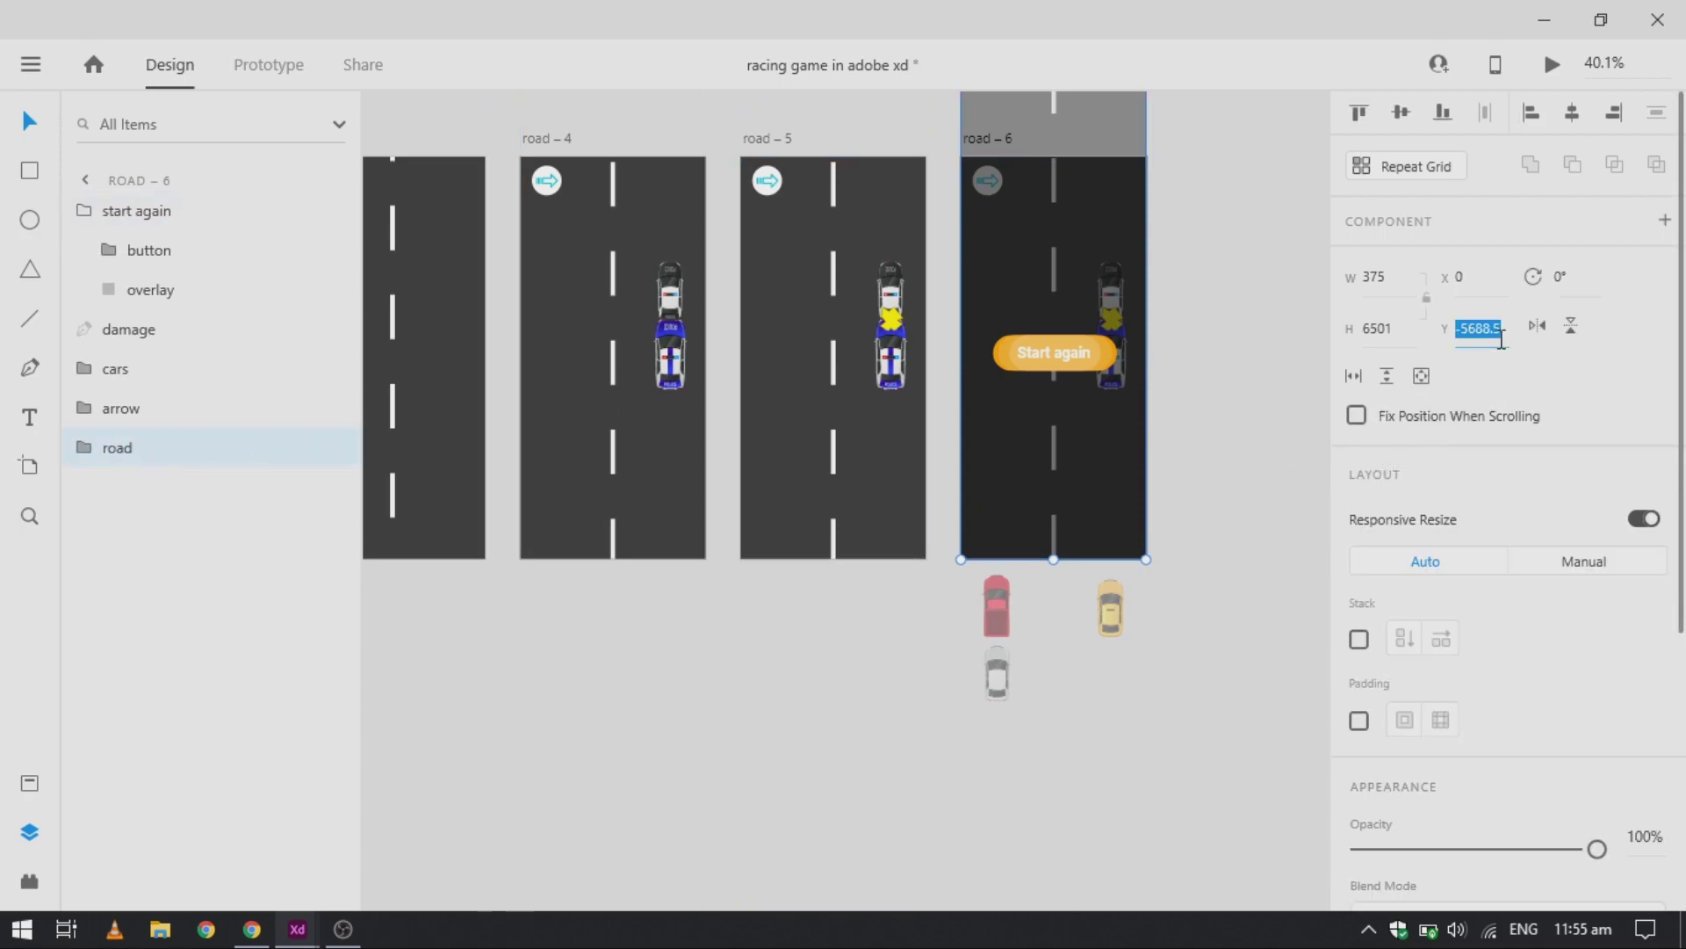
pyautogui.click(1501, 330)
pyautogui.write('+812*4')
pyautogui.press('Return')
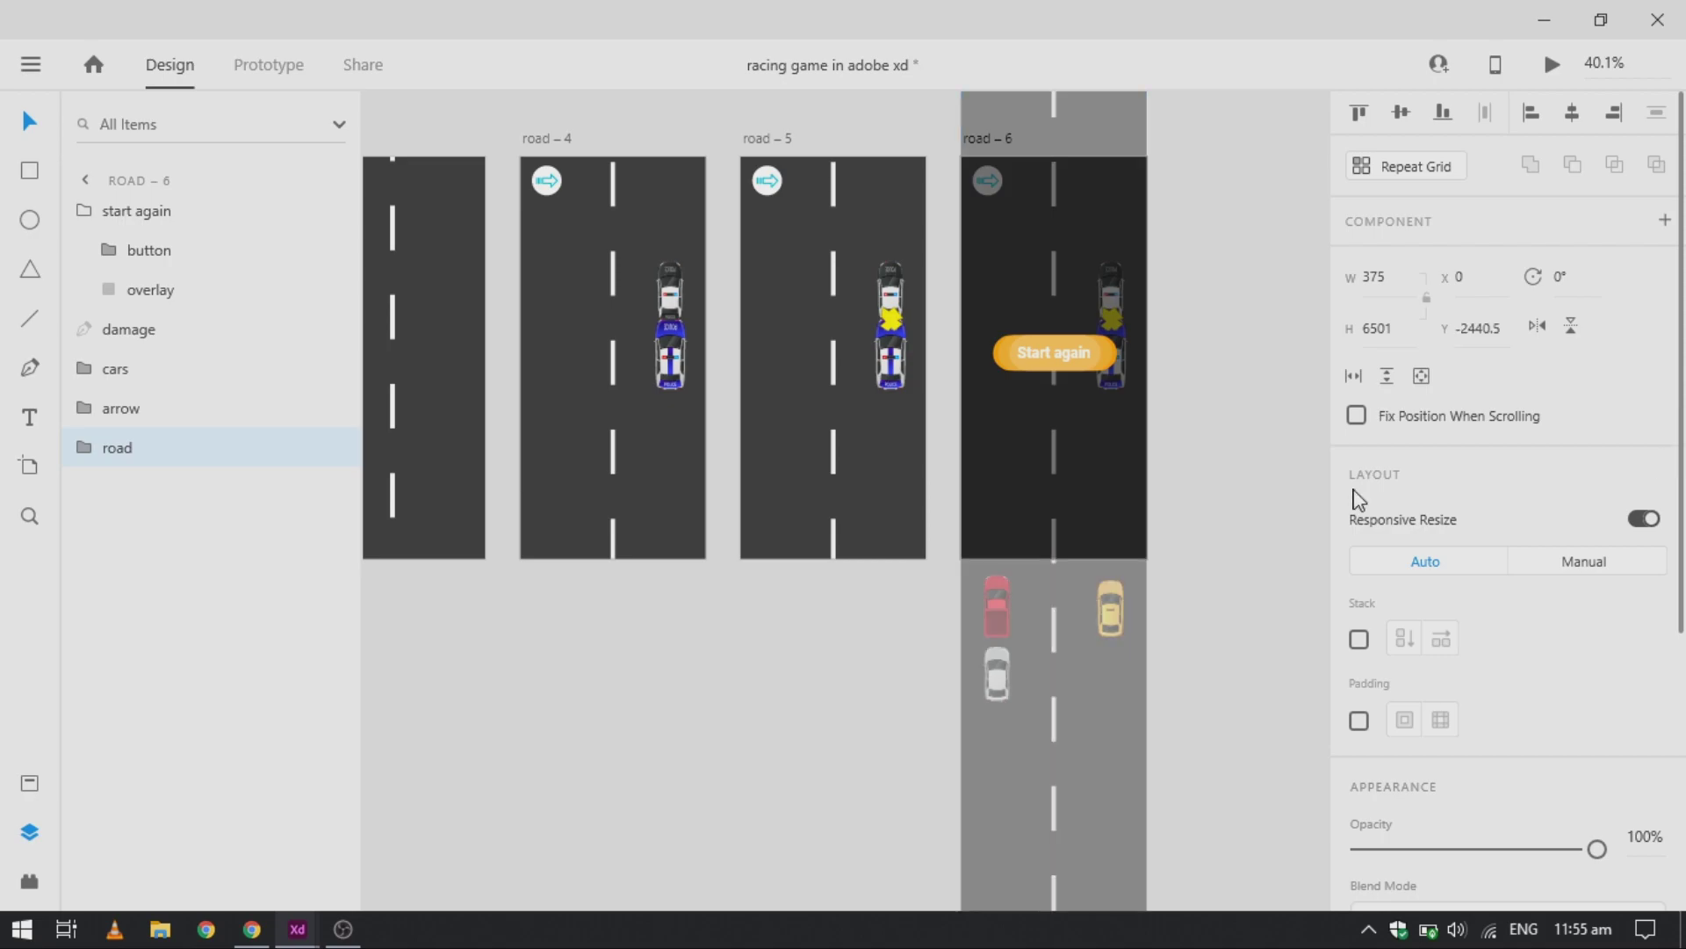
# Step: Deselect the road and save the racing game document with Ctrl+S
pyautogui.click(805, 722)
pyautogui.scroll(-5, 805, 722)
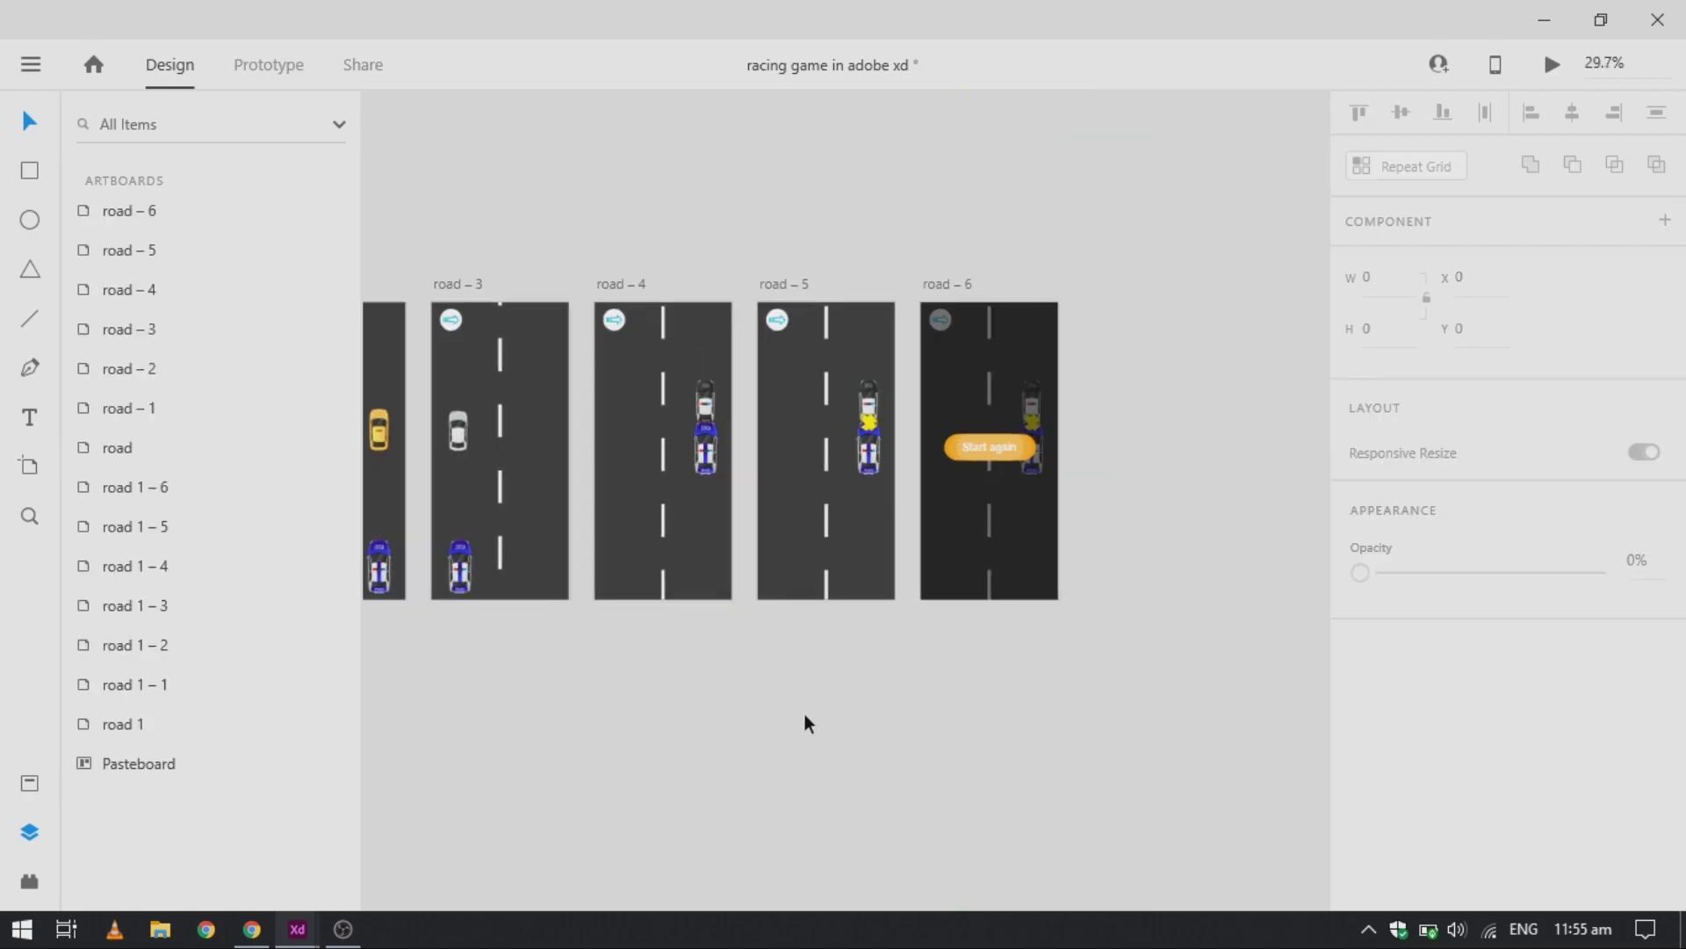
pyautogui.hscroll(-3, 806, 722)
pyautogui.scroll(-1, 808, 722)
pyautogui.hotkey('ctrl', 's')
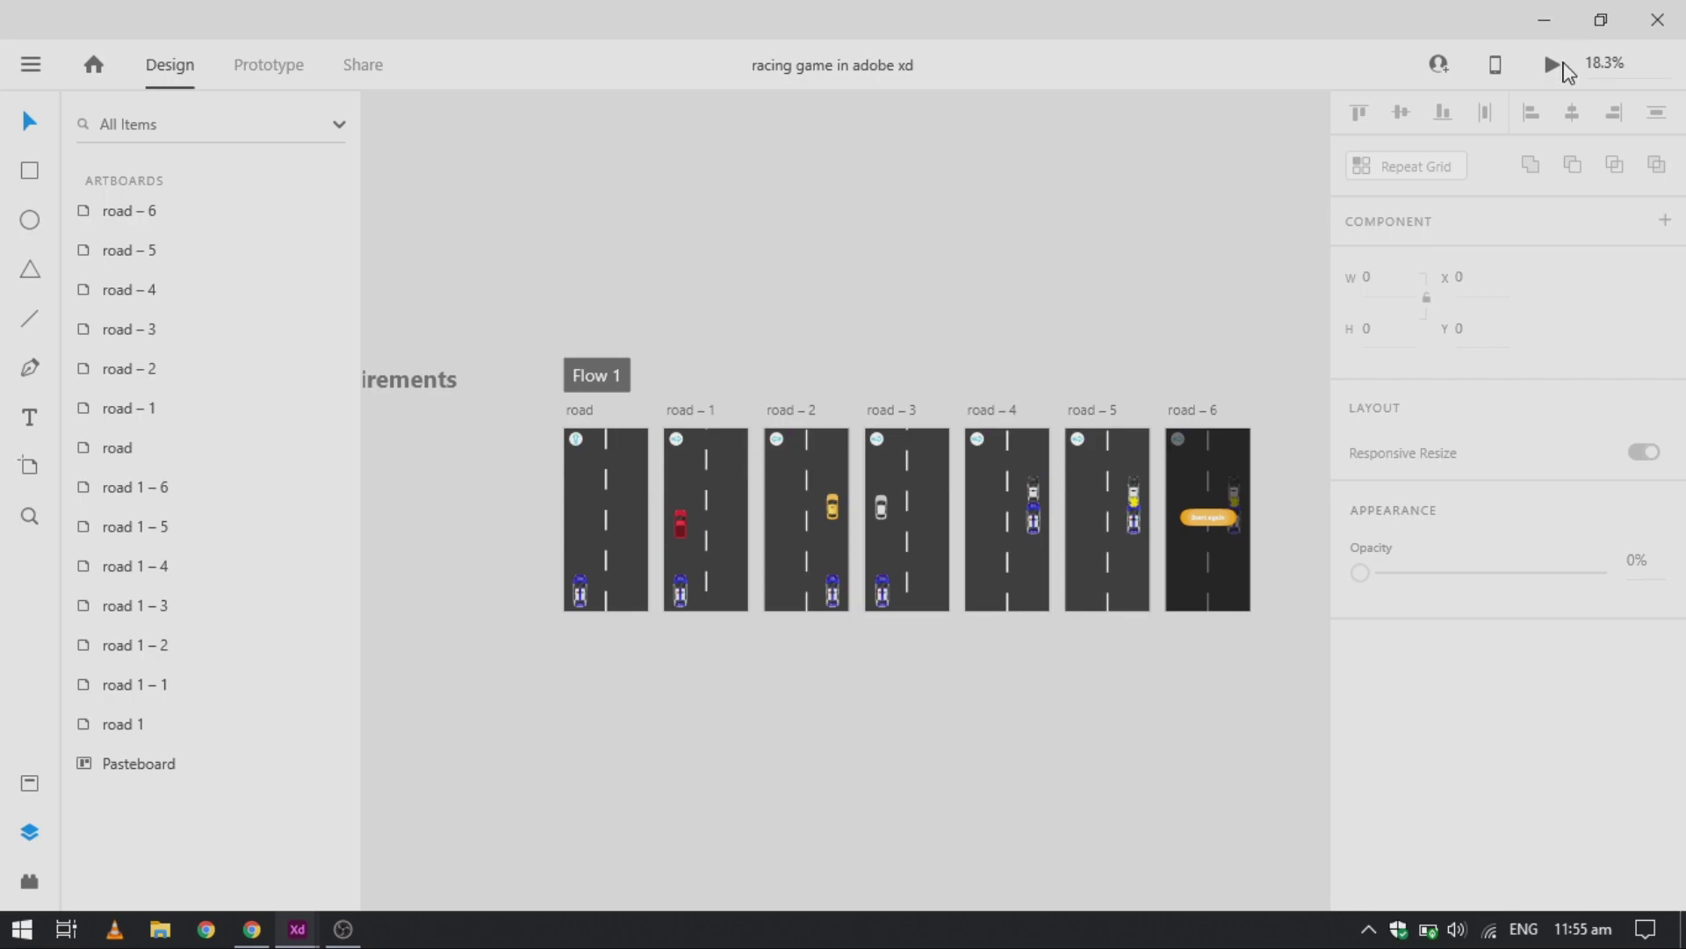
# Step: Preview the game, steering right, left, right until the crash, then choose Start again
pyautogui.click(1554, 65)
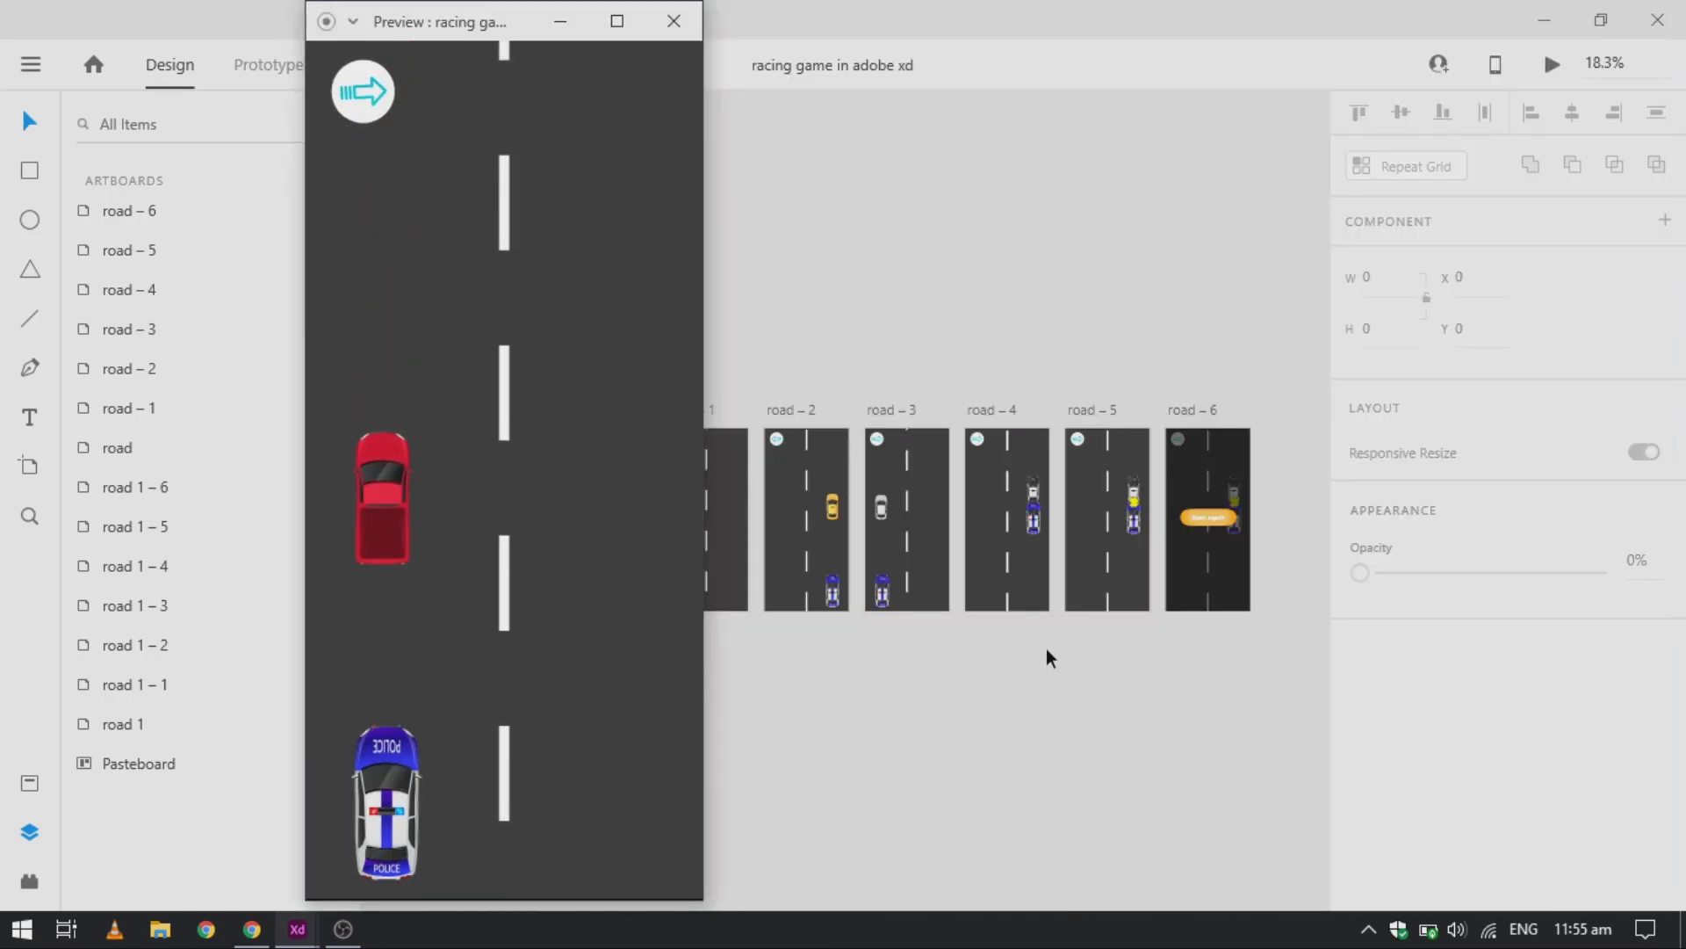
pyautogui.press('Right')
pyautogui.press('Left')
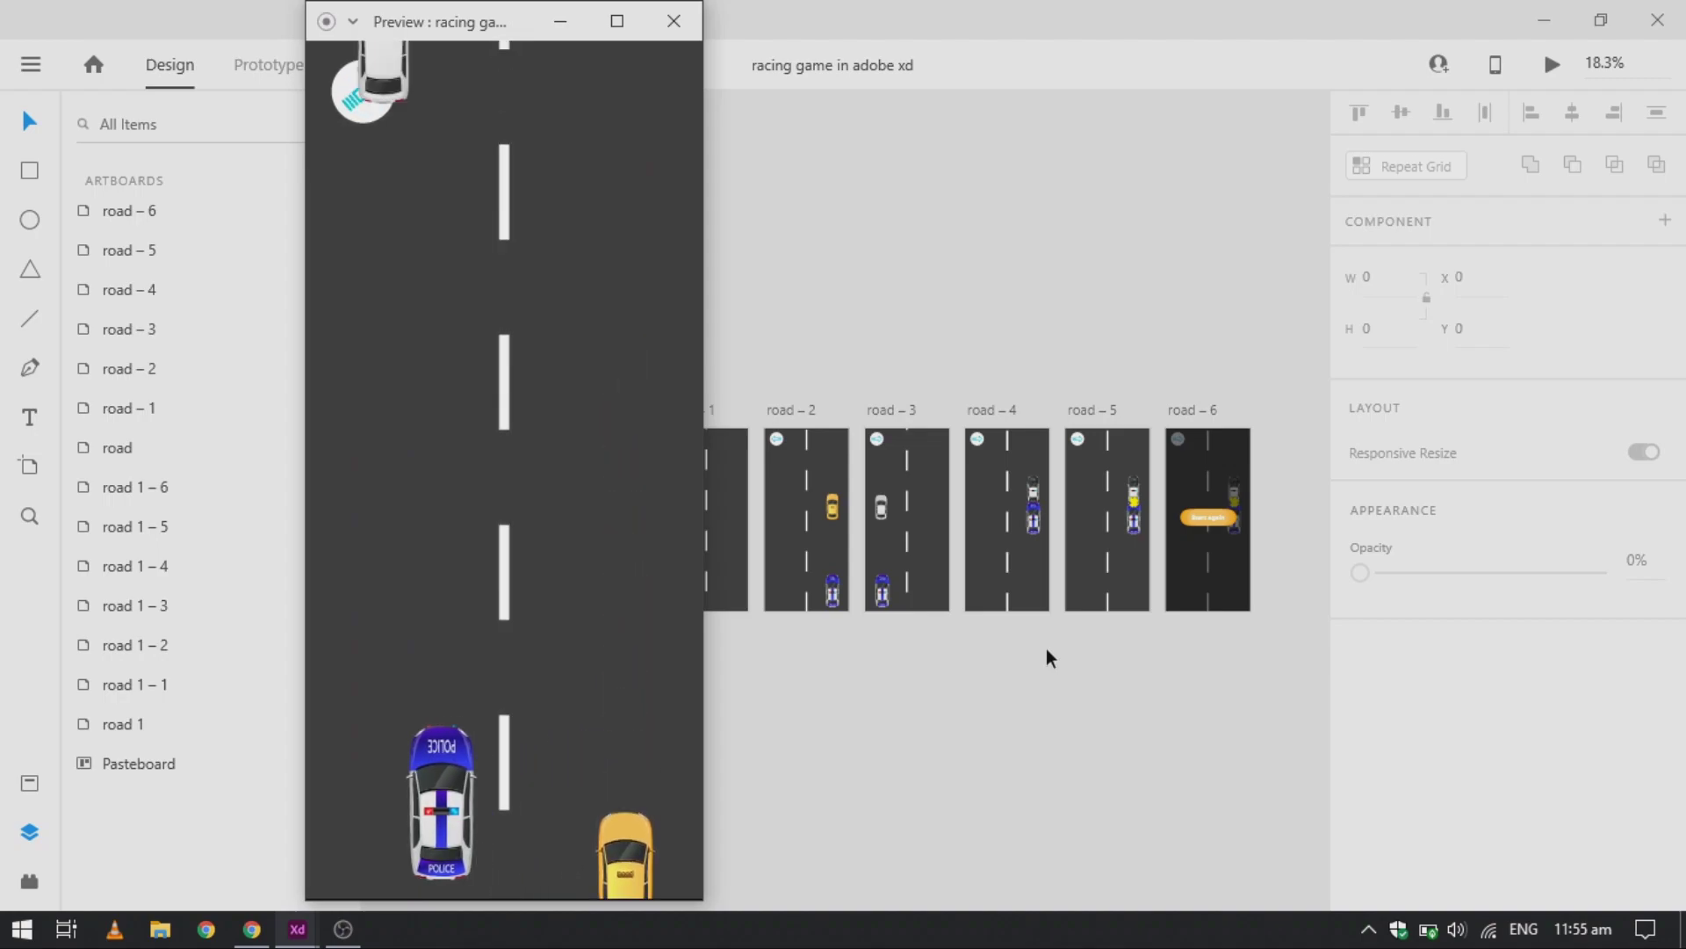
pyautogui.press('Right')
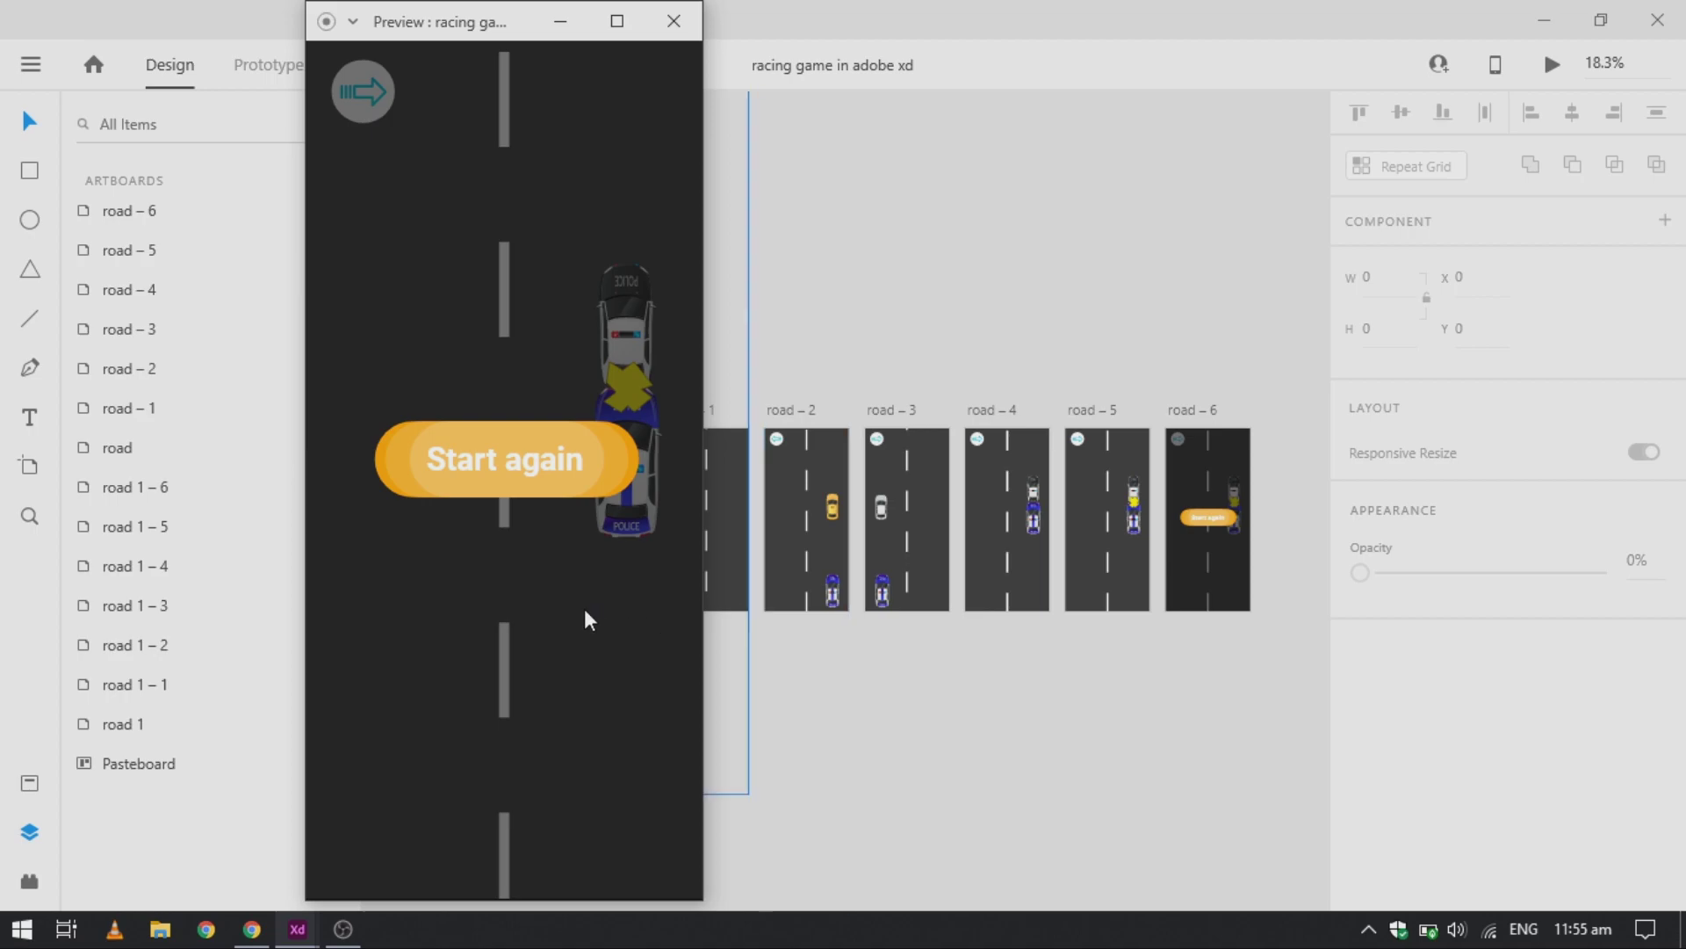
pyautogui.click(520, 476)
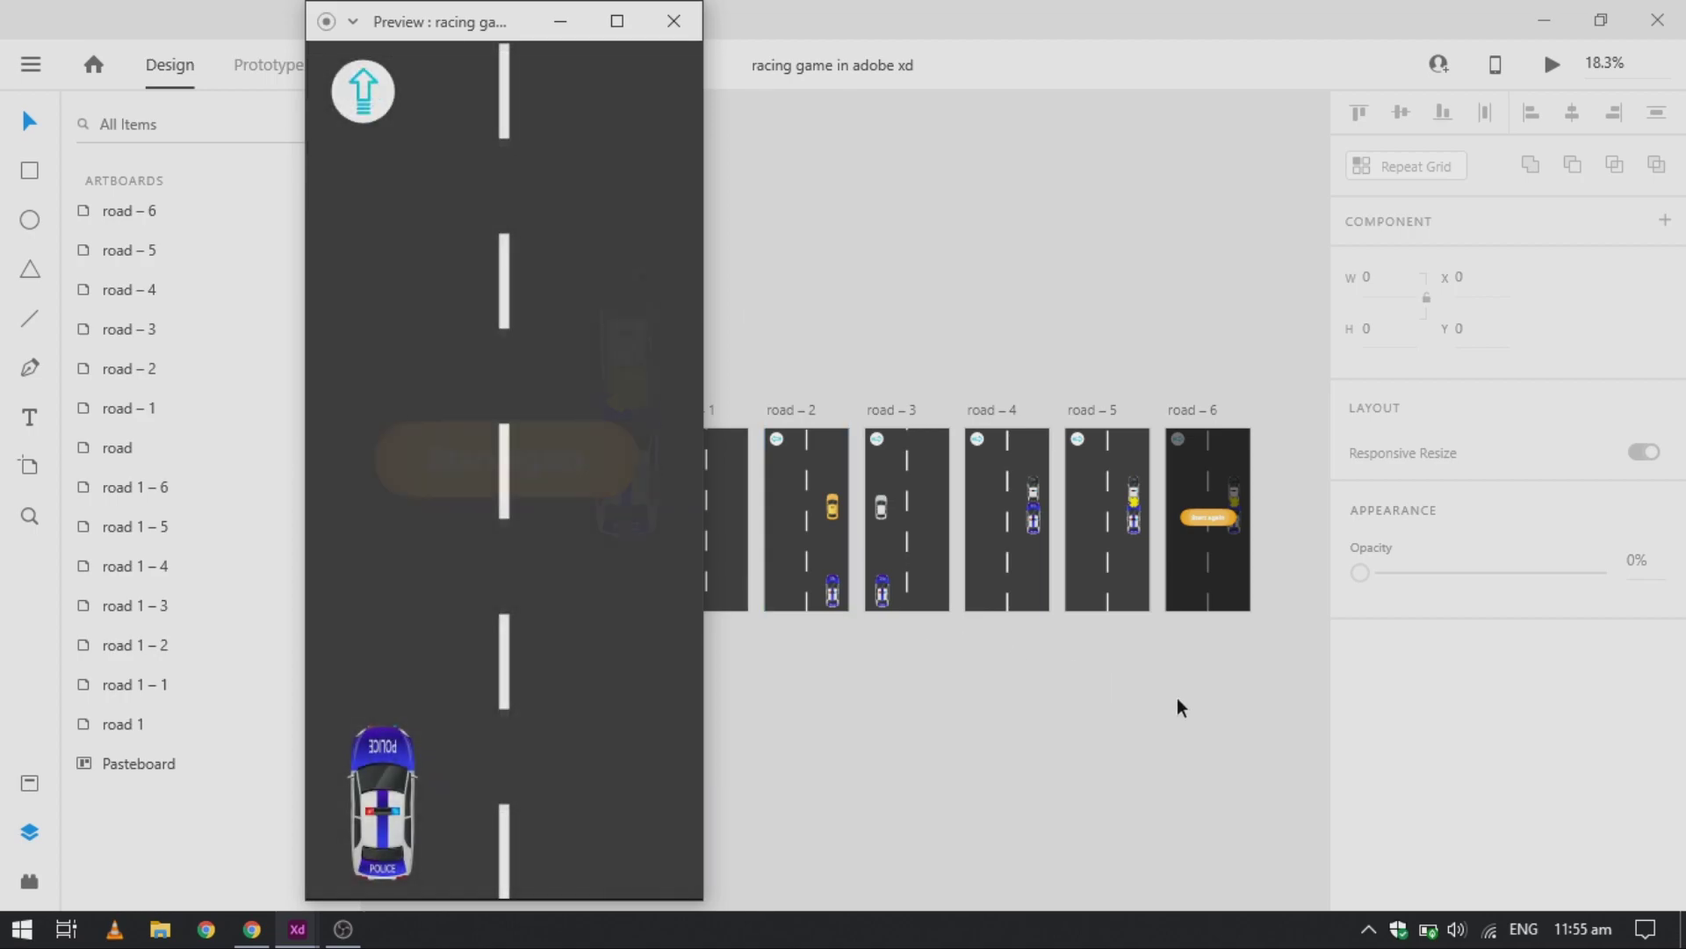